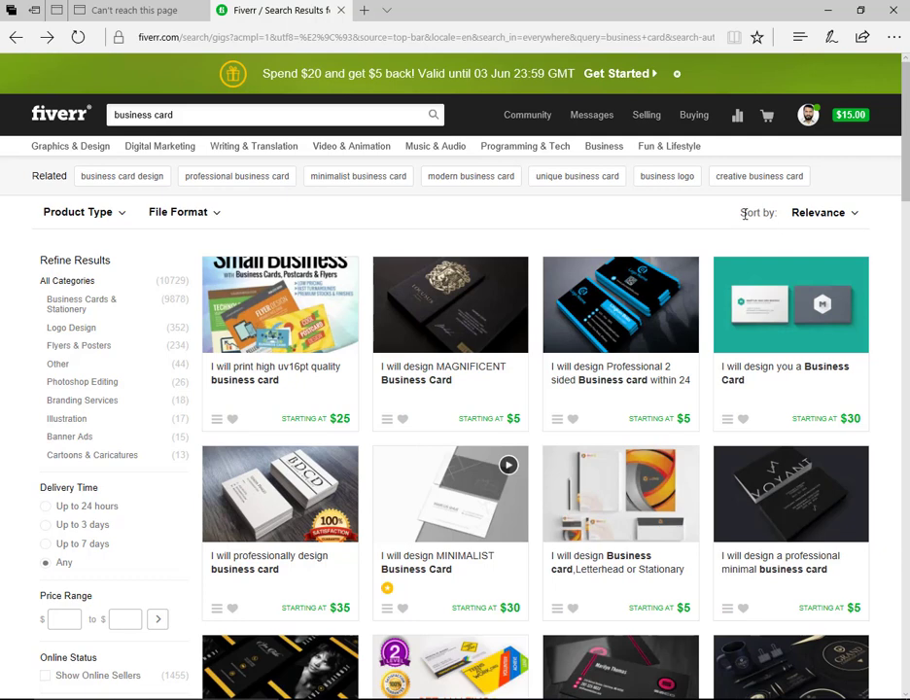
Step: Sort the business card search results by Avg. Customer Review
left_click_drag(736, 220, 776, 221)
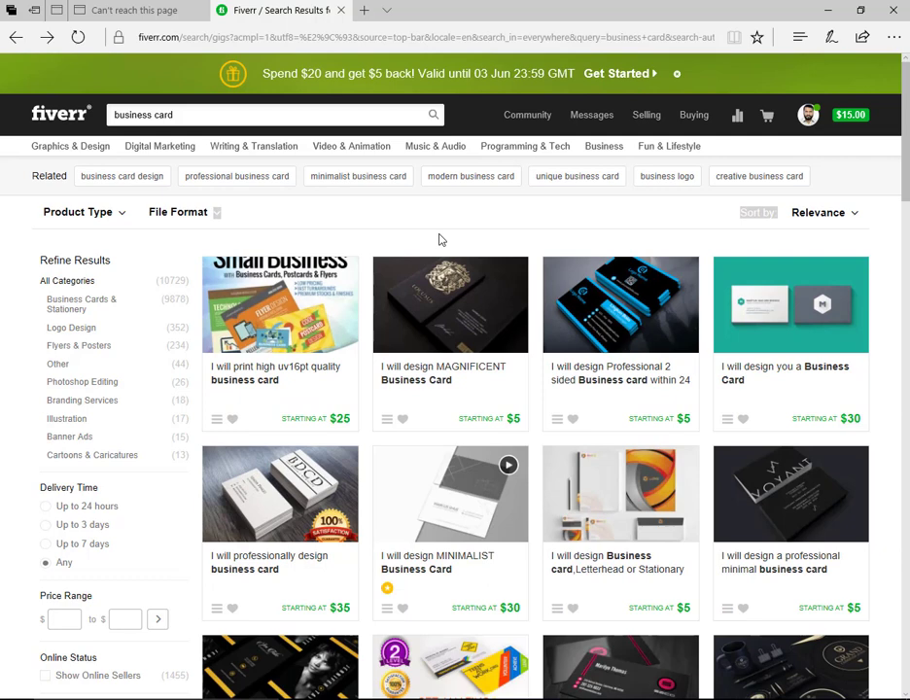
left_click(857, 218)
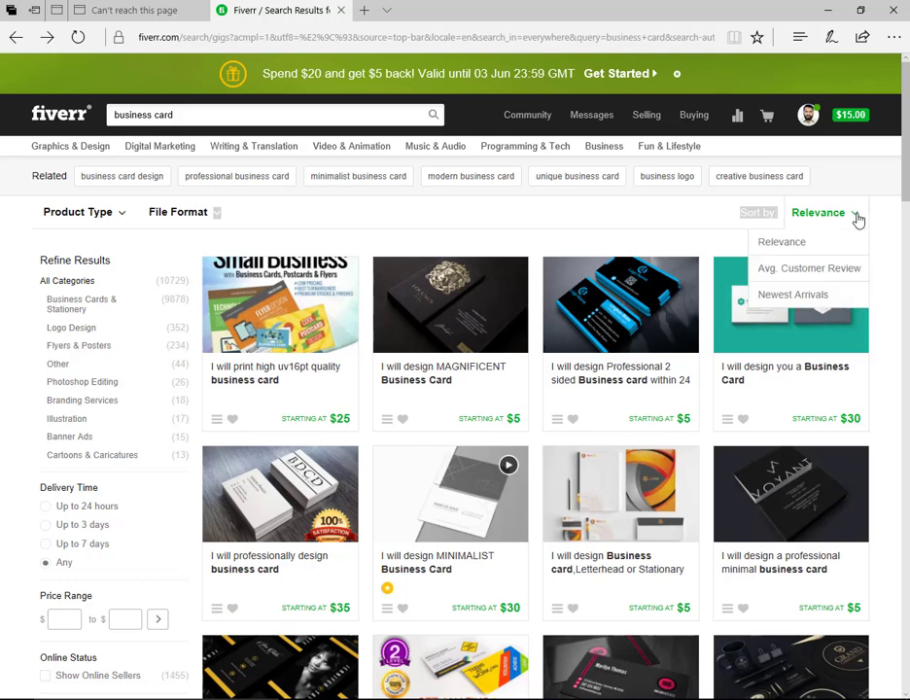
left_click(826, 278)
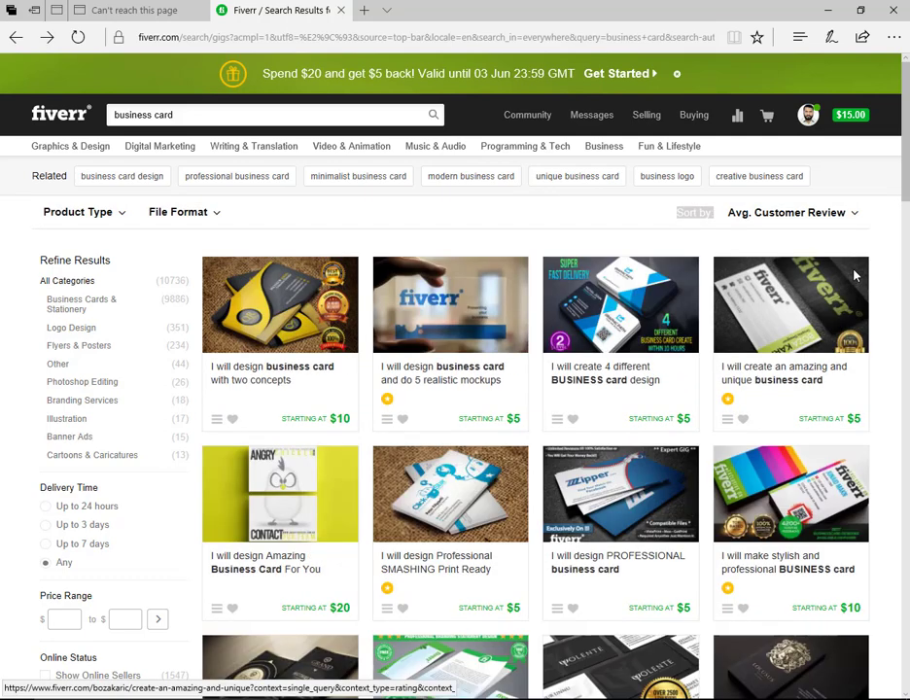
mouse_move(854, 276)
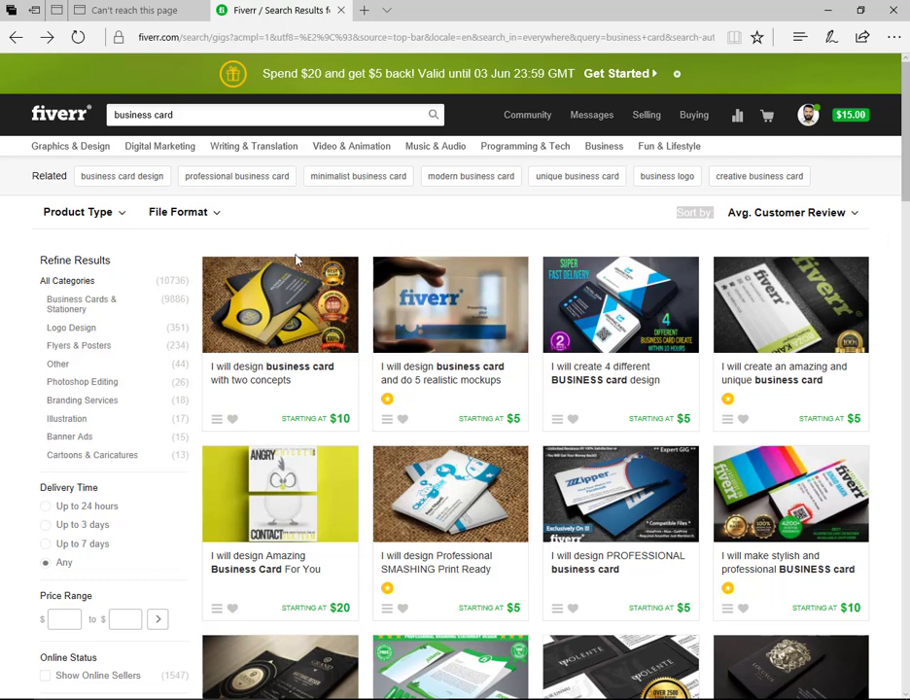
Step: Open the gig "I will design business card with two concepts" in a new tab and return to the search results
mouse_move(298, 250)
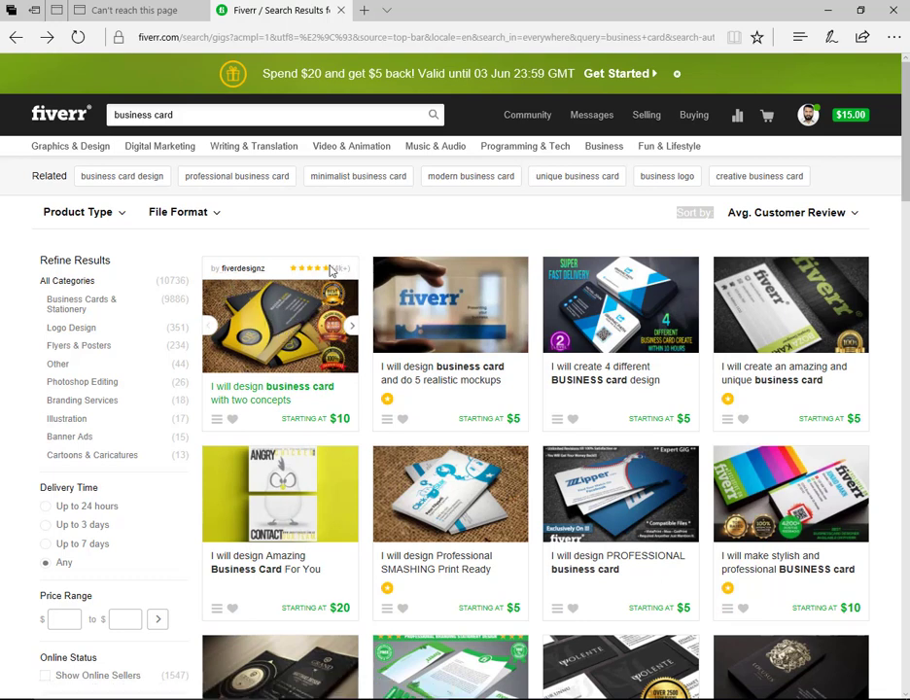
right_click(287, 319)
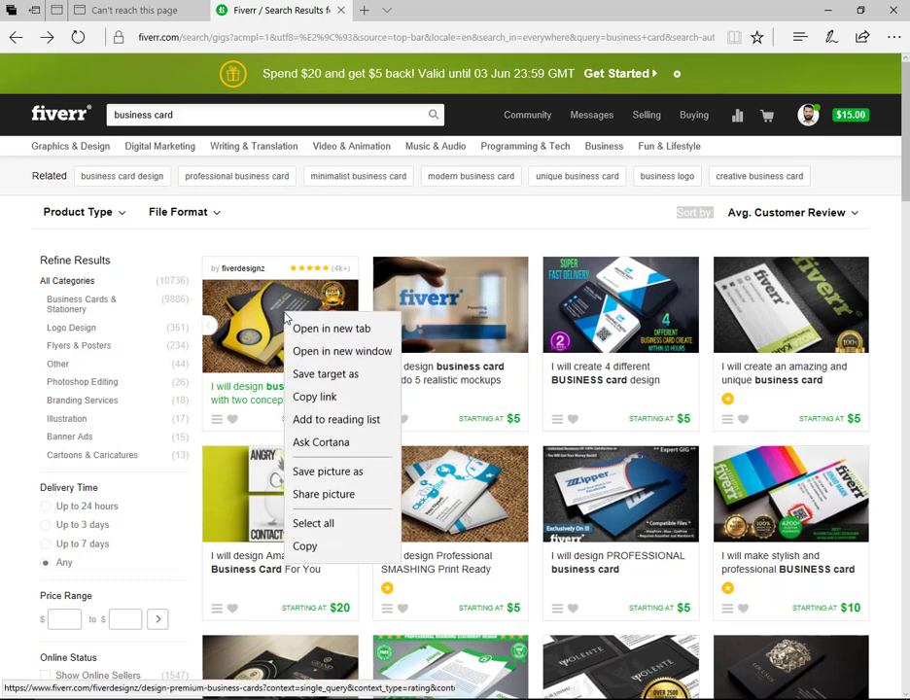
left_click(335, 328)
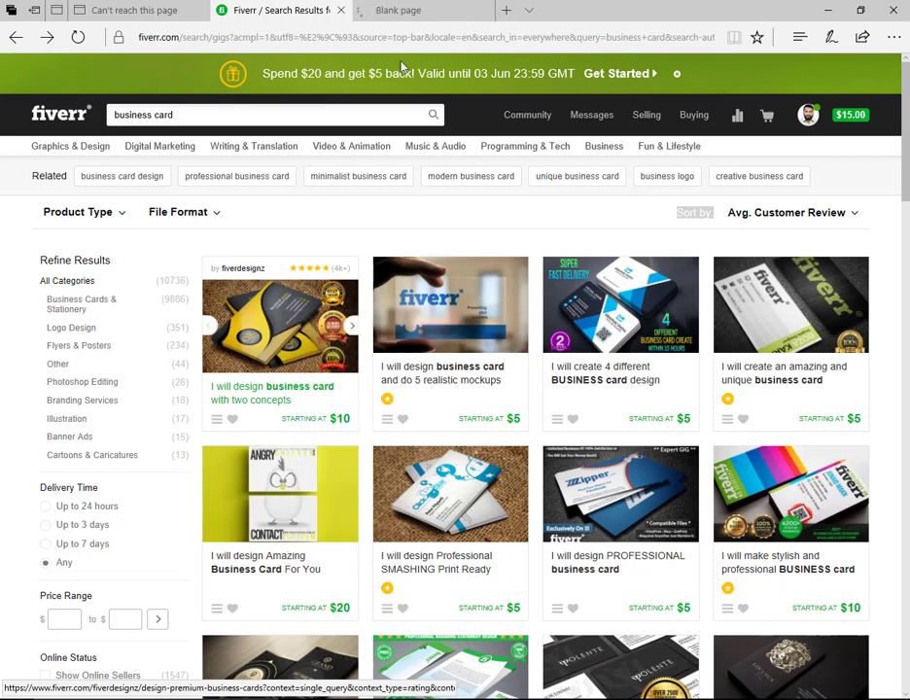
left_click(415, 8)
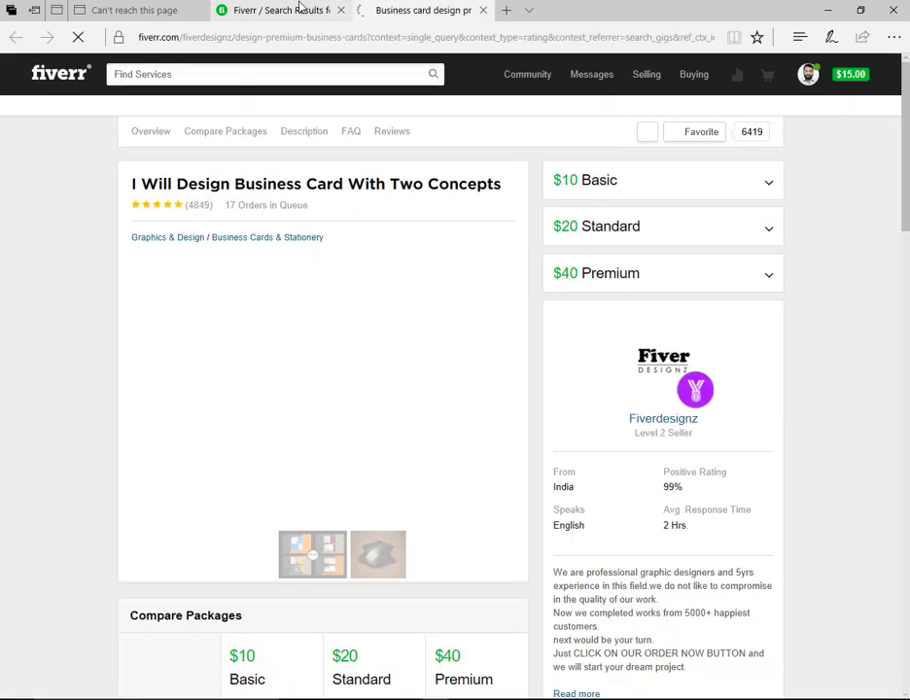
left_click(301, 8)
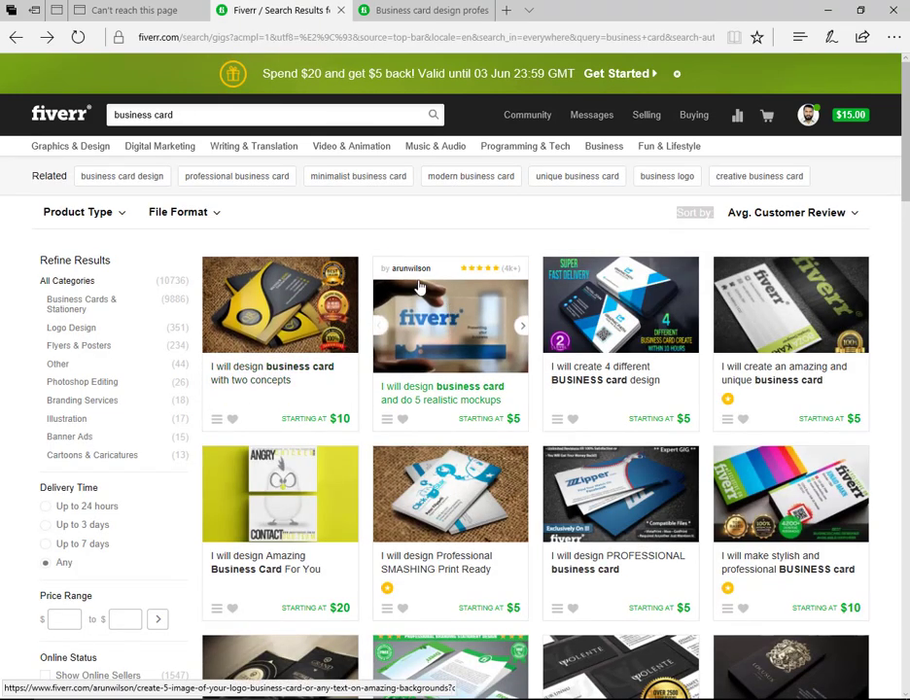
Step: Open the "5 realistic mockups" gig and the "stylish and professional business card" gig in separate new tabs
right_click(440, 330)
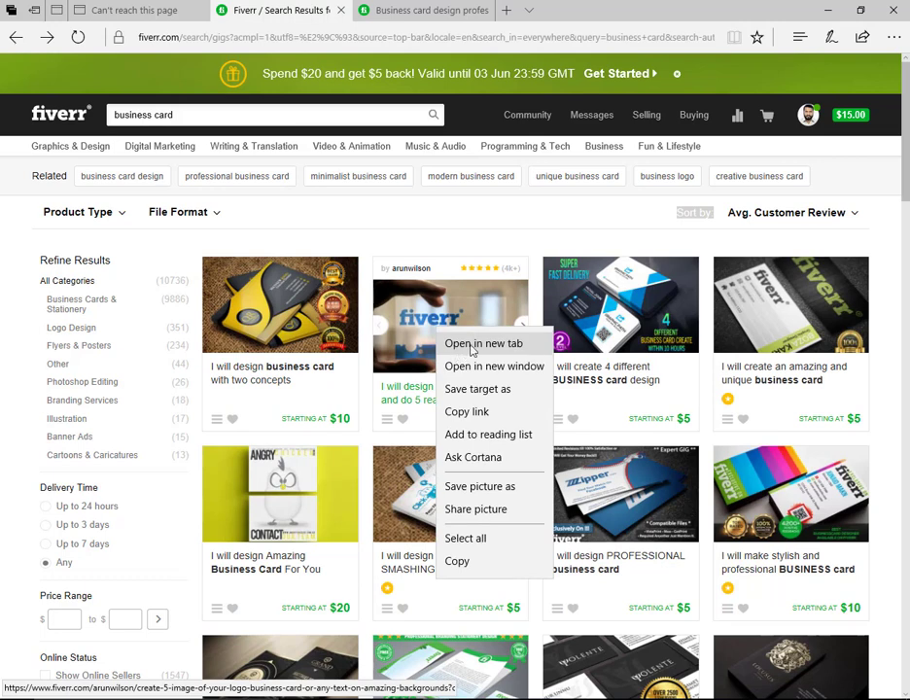
left_click(476, 345)
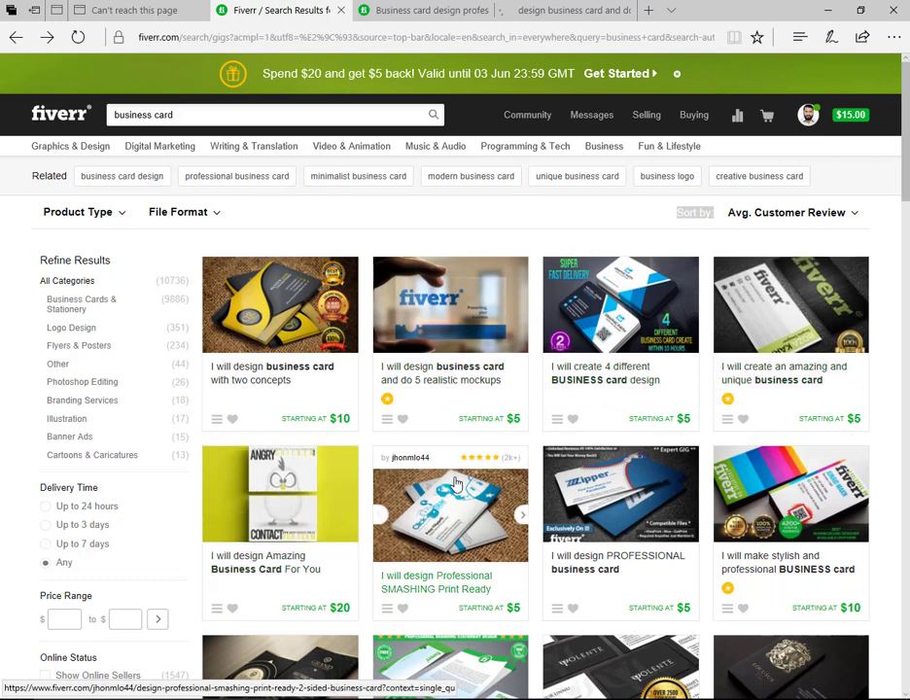
right_click(793, 492)
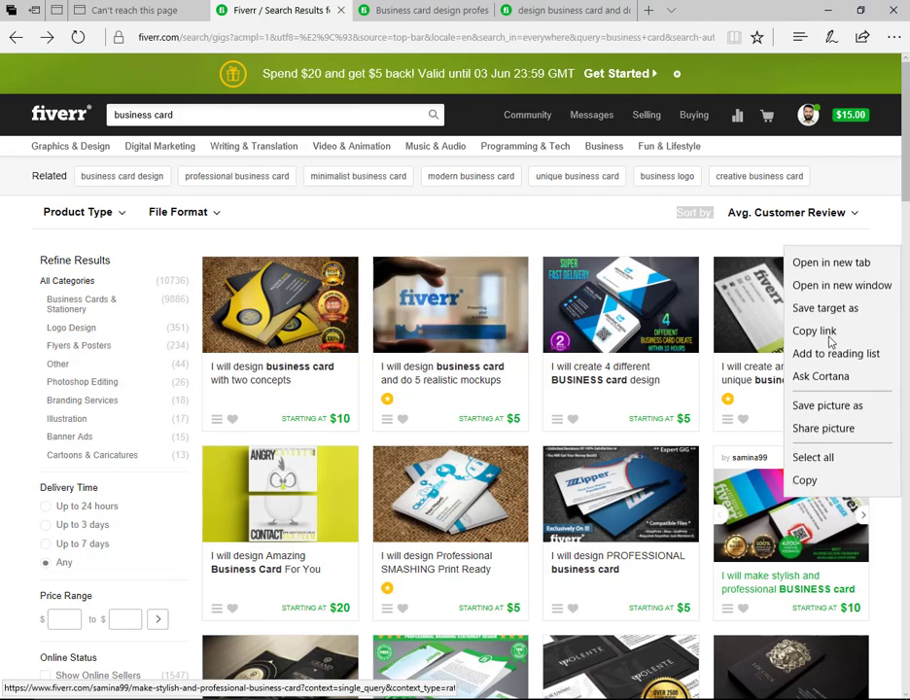
left_click(826, 269)
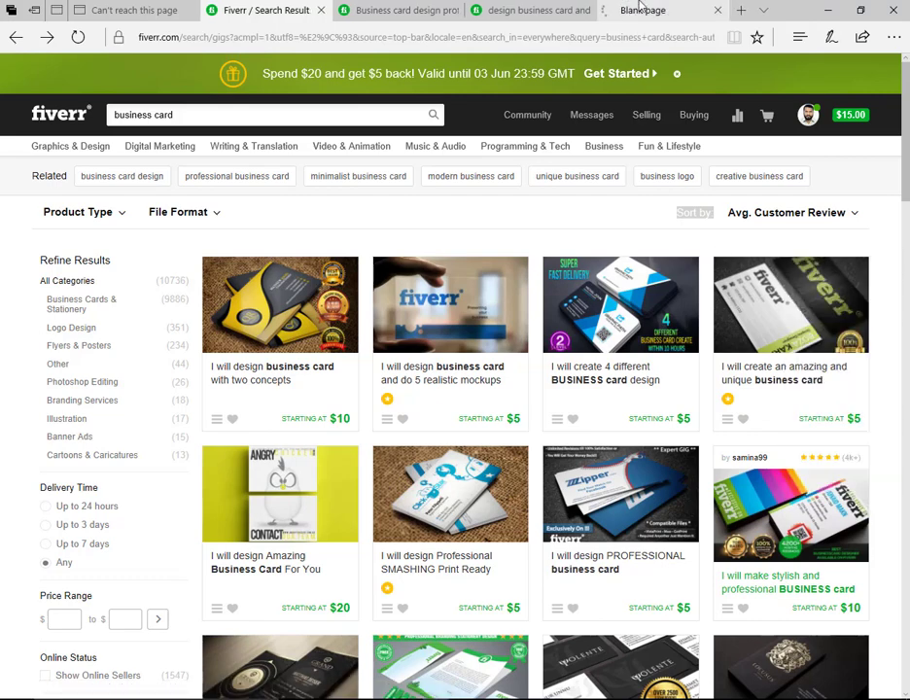
left_click(640, 8)
Step: Switch to the two-concepts business card gig and examine its page down to the FAQ, including the wording of its title
left_click(374, 11)
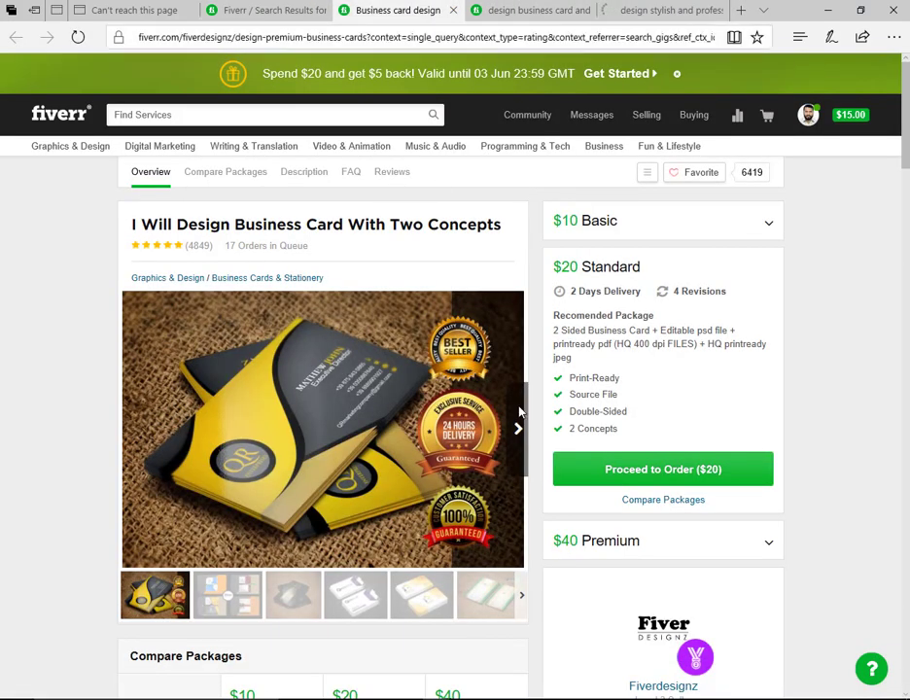
scroll(14, 374, "down", 1)
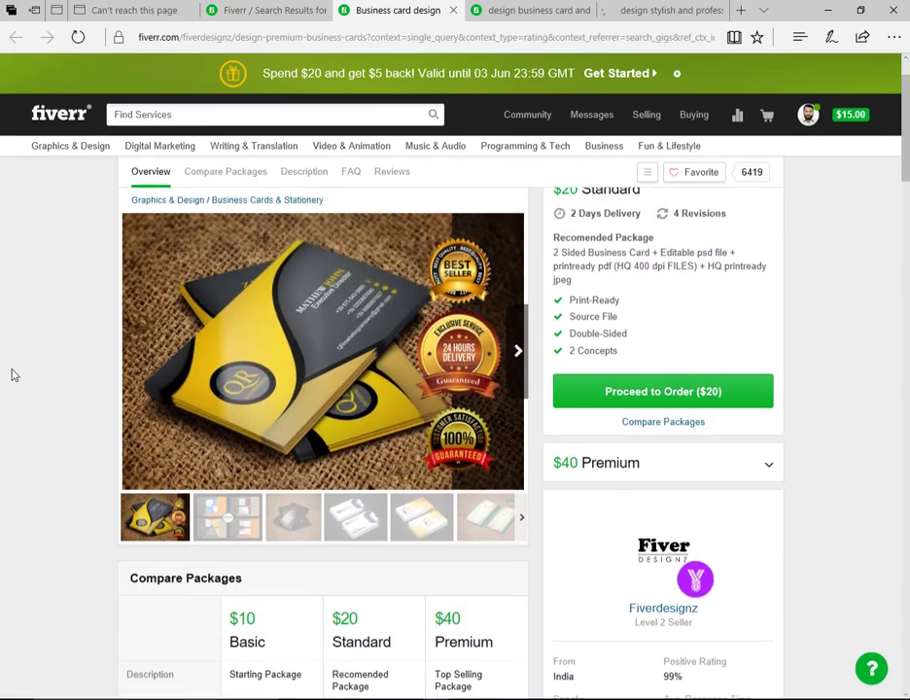
scroll(13, 374, "down", 15)
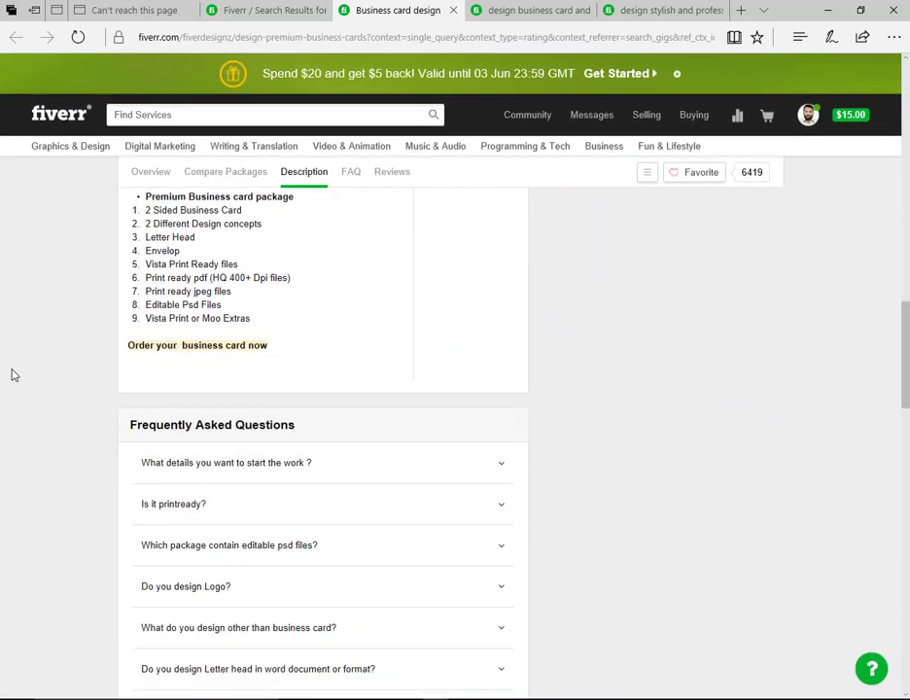
scroll(14, 375, "up", 15)
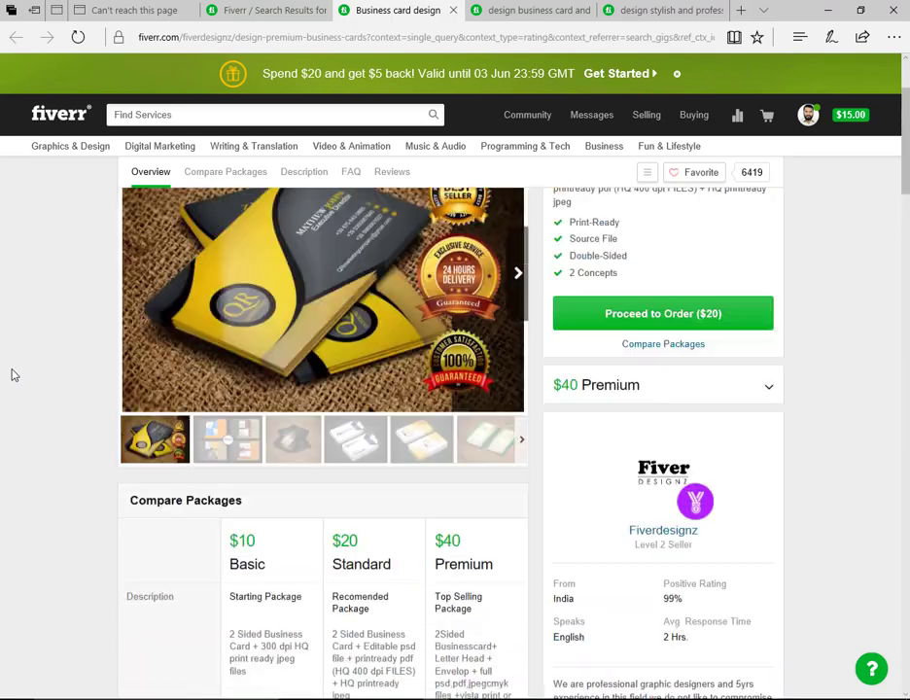
scroll(13, 374, "up", 2)
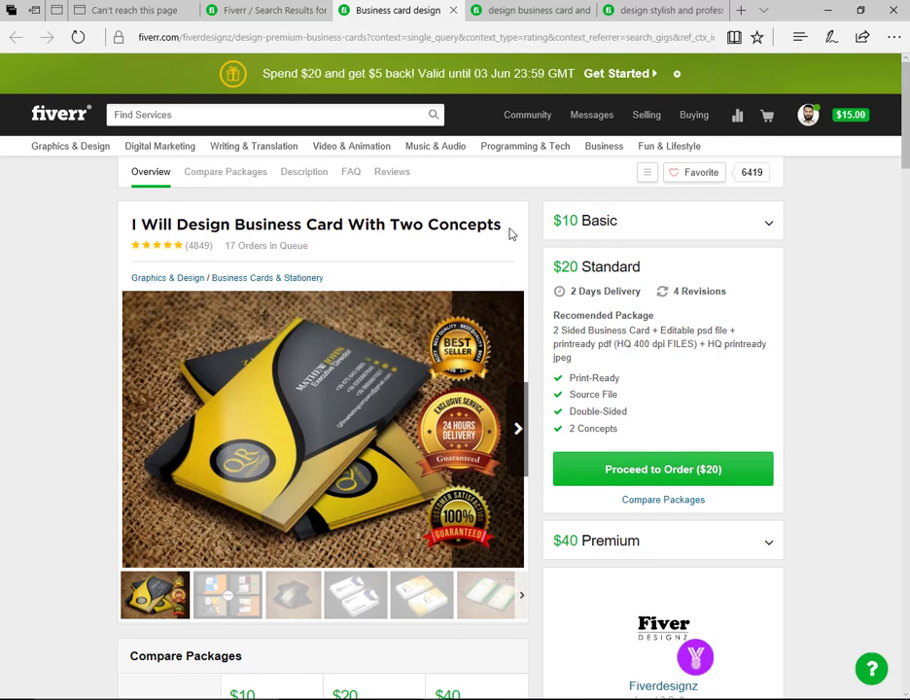
left_click_drag(482, 231, 164, 226)
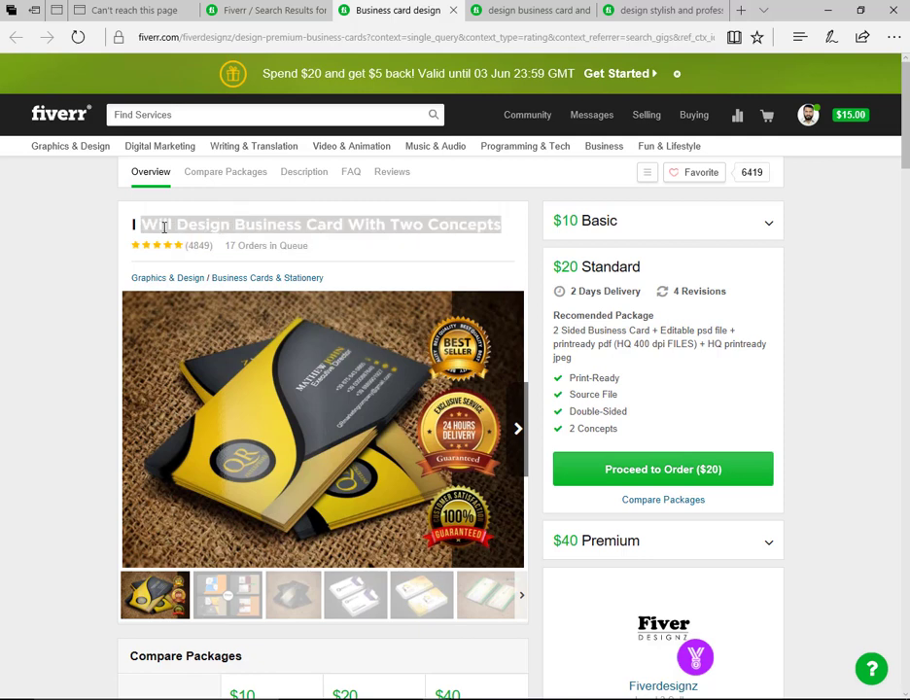
left_click(231, 220)
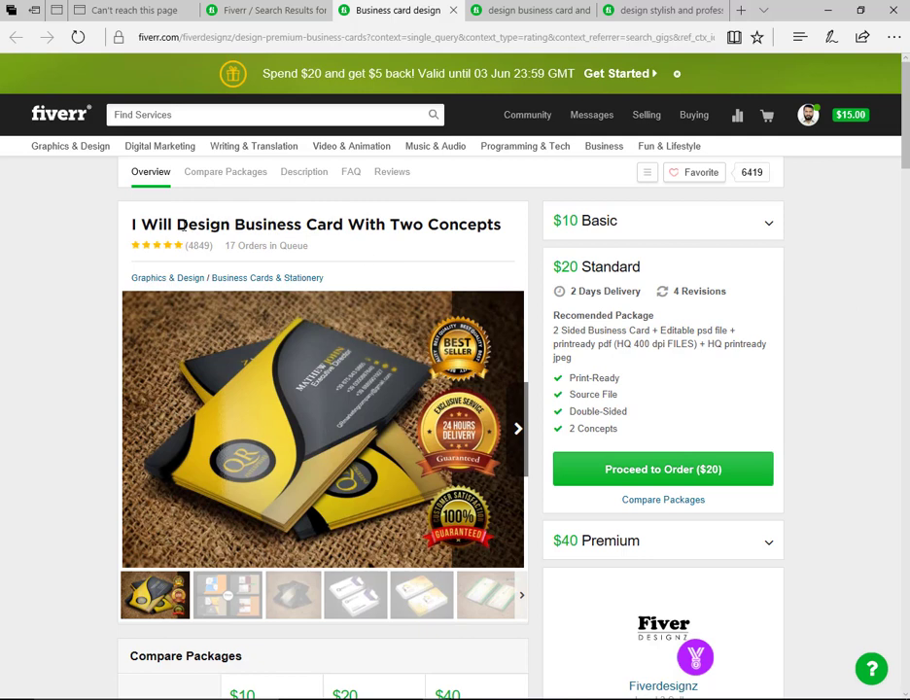
left_click_drag(180, 225, 246, 223)
left_click(428, 223)
Step: Examine the gig's Compare Packages table, focusing on the Basic package's price and the delivery options
scroll(5, 420, "down", 4)
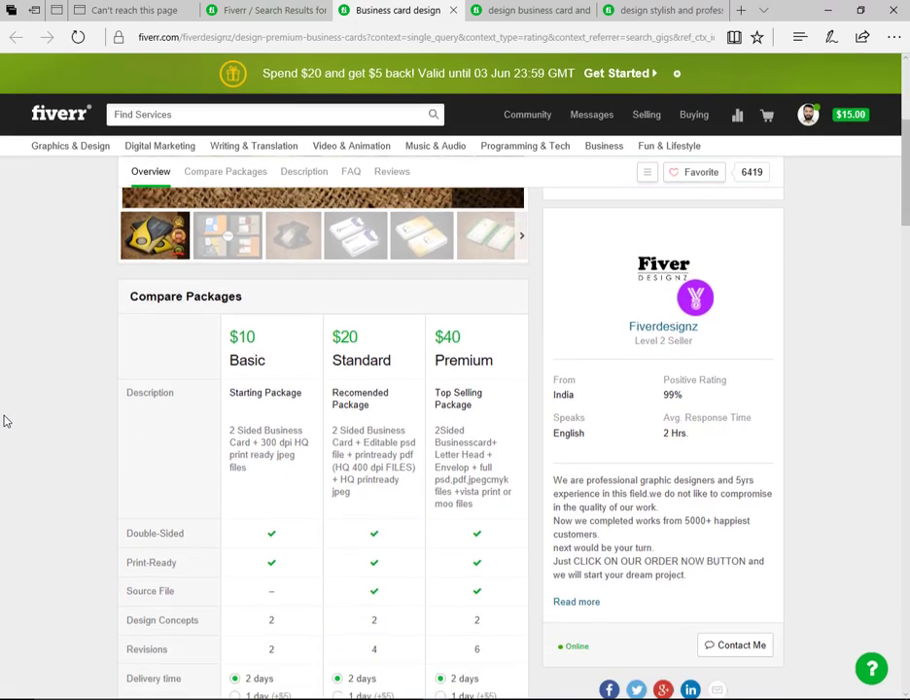
scroll(6, 421, "down", 1)
scroll(6, 422, "up", 1)
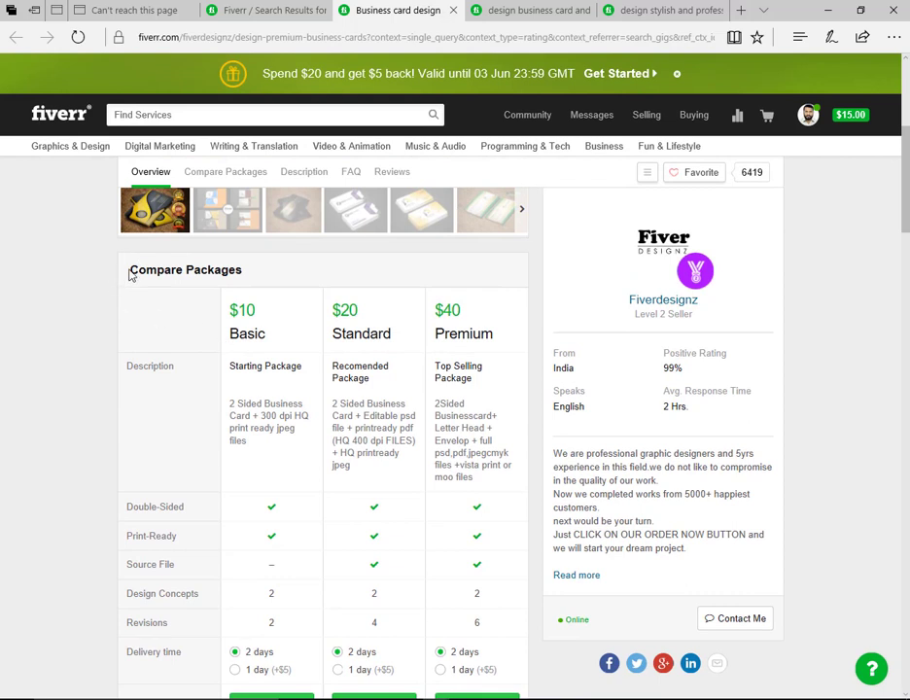
left_click_drag(131, 275, 252, 270)
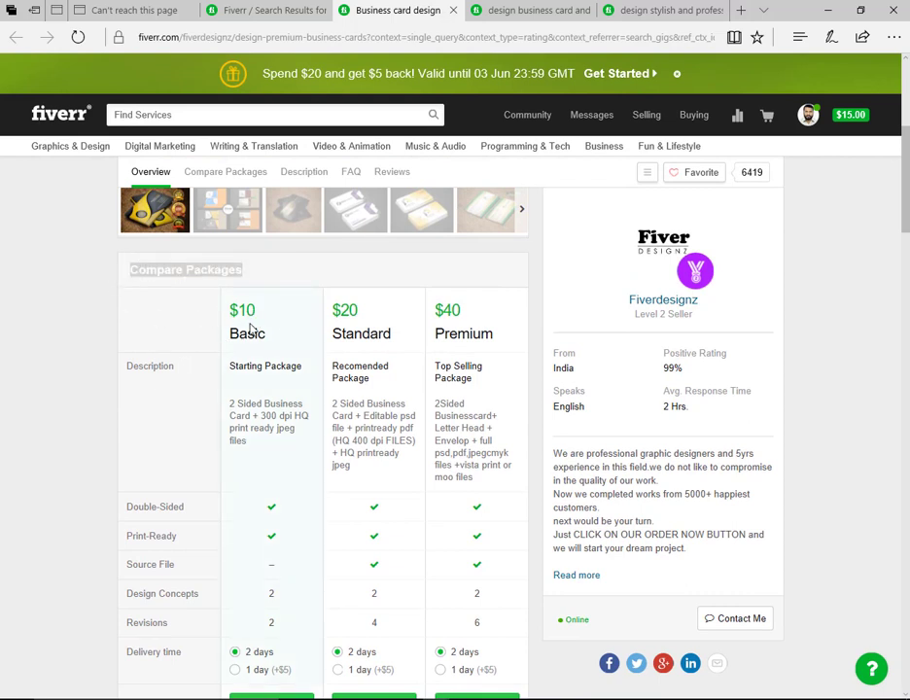
scroll(291, 505, "down", 2)
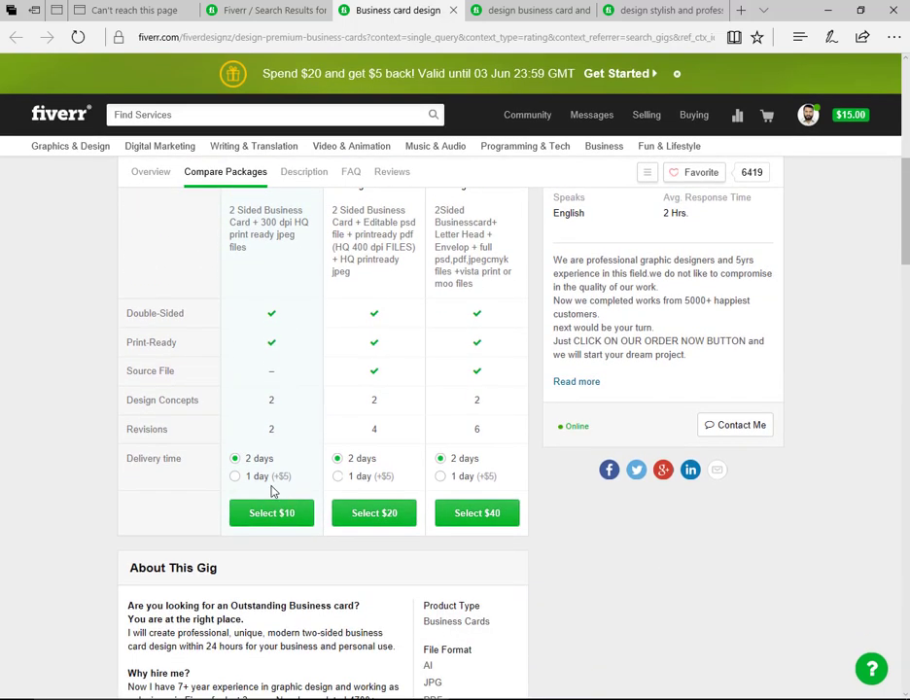
scroll(83, 429, "up", 3)
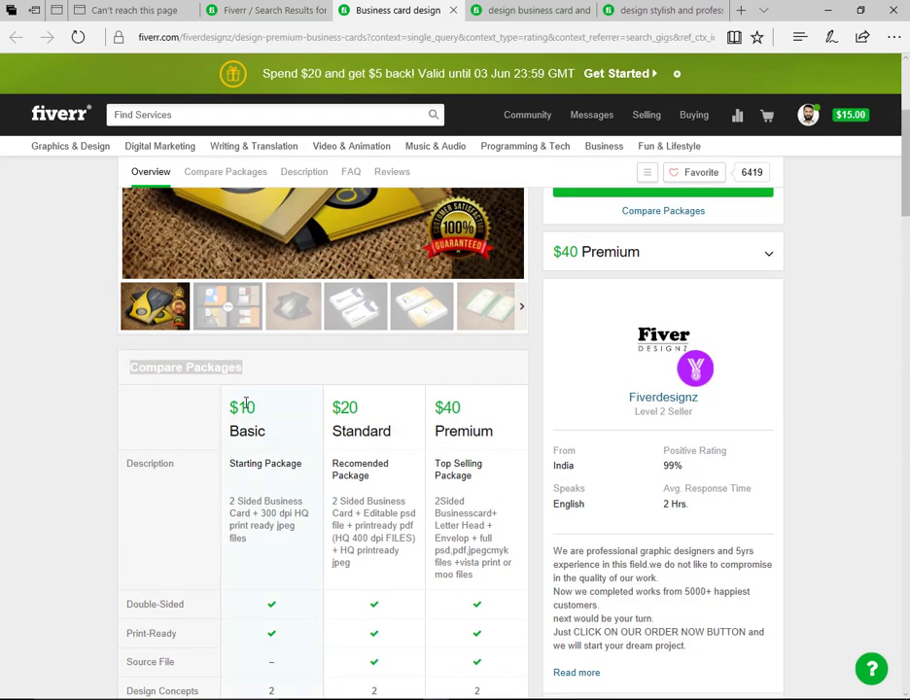
double_click(242, 407)
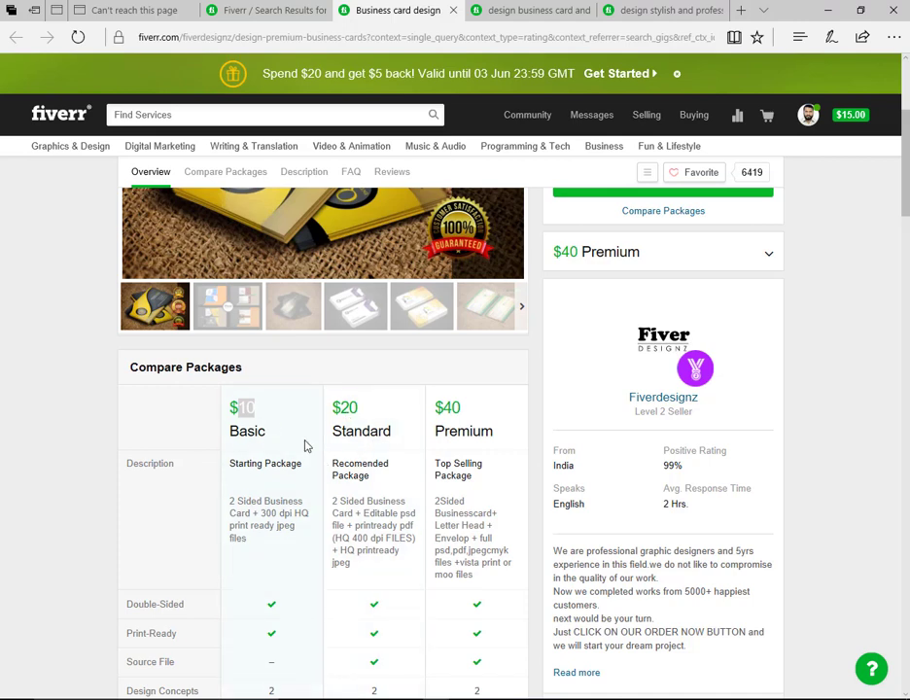
scroll(69, 451, "down", 1)
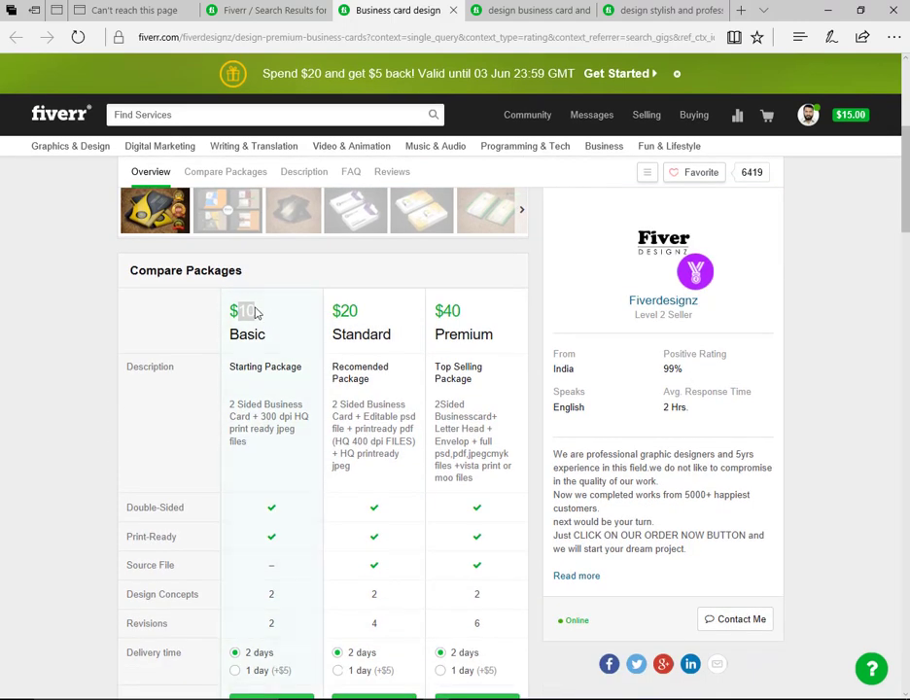
left_click(251, 309)
double_click(244, 310)
scroll(807, 364, "up", 3)
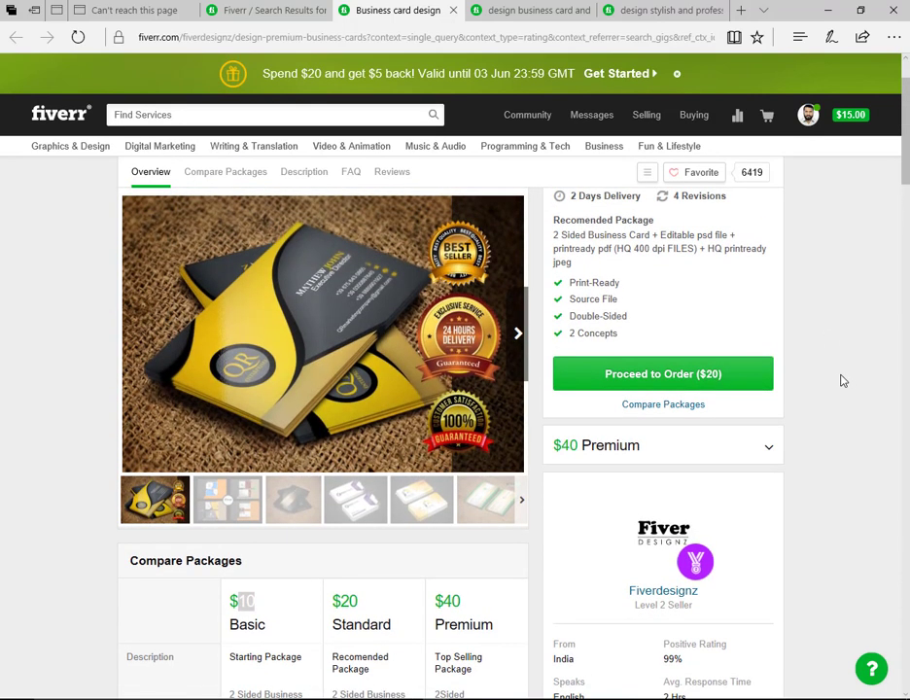
scroll(843, 381, "down", 6)
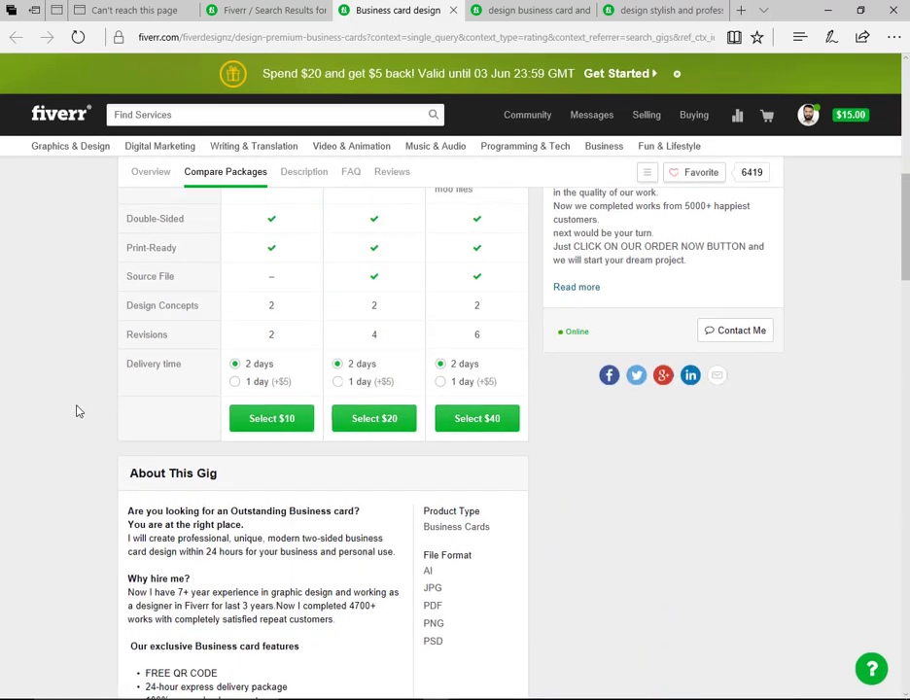
scroll(78, 411, "up", 4)
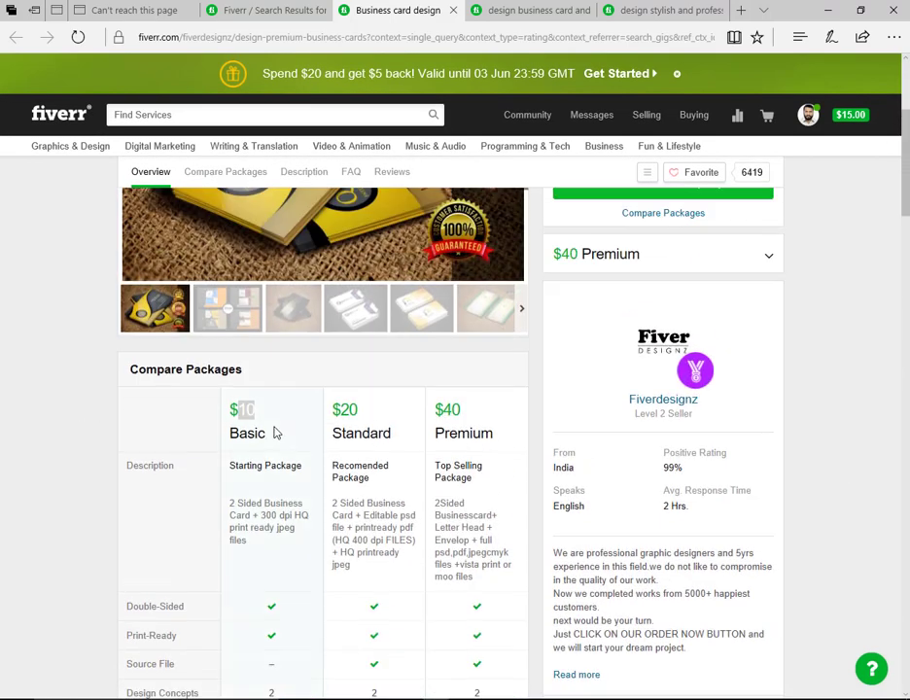
Step: Compare the Basic, Standard and Premium packages and check the Basic package's description and source file entry
left_click(233, 434)
left_click_drag(233, 434, 266, 434)
left_click_drag(336, 434, 366, 433)
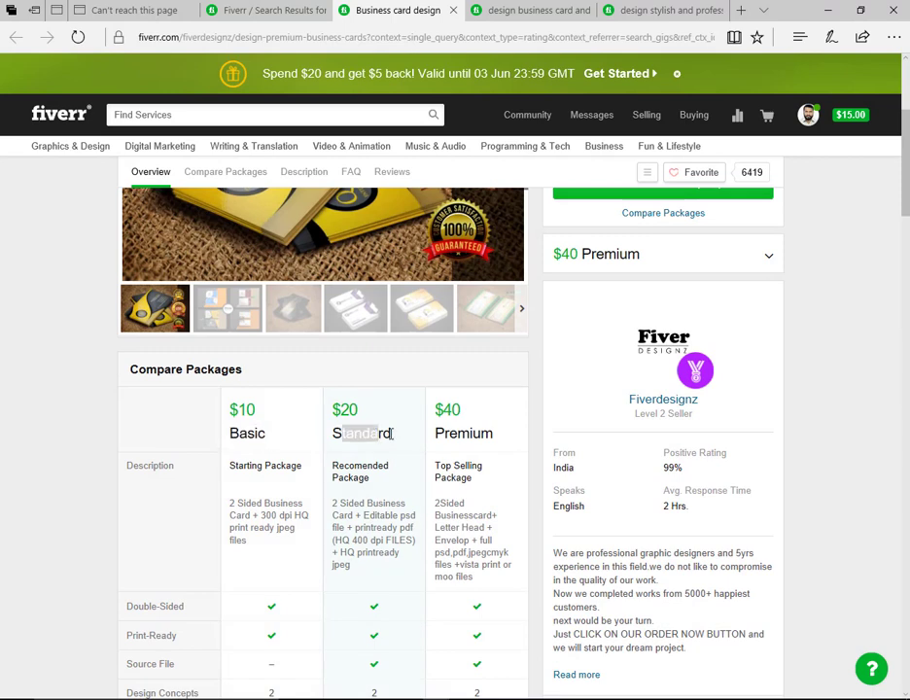
left_click_drag(461, 434, 506, 437)
scroll(65, 458, "down", 1)
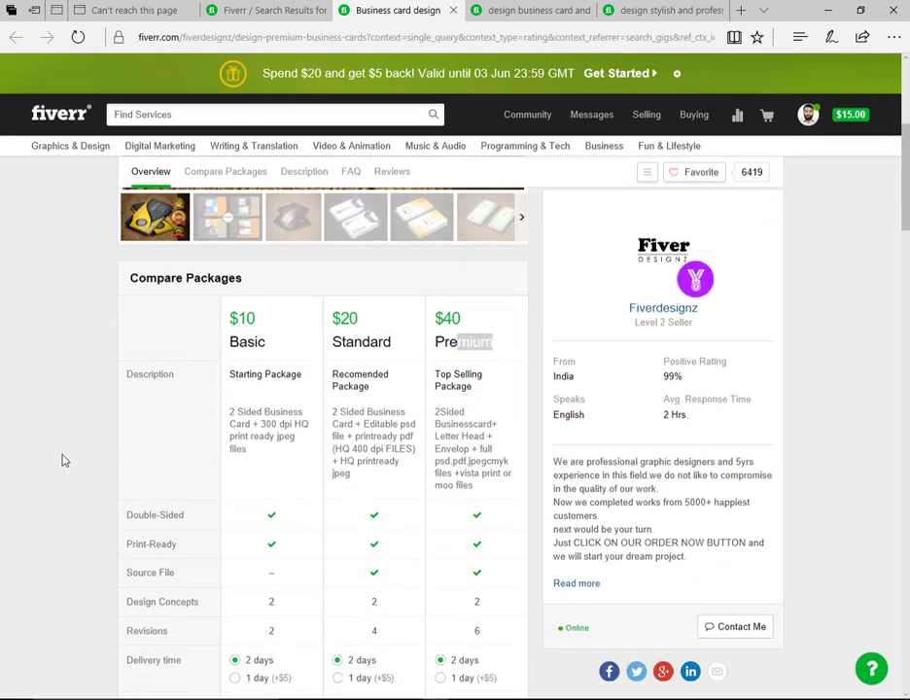
scroll(205, 506, "down", 1)
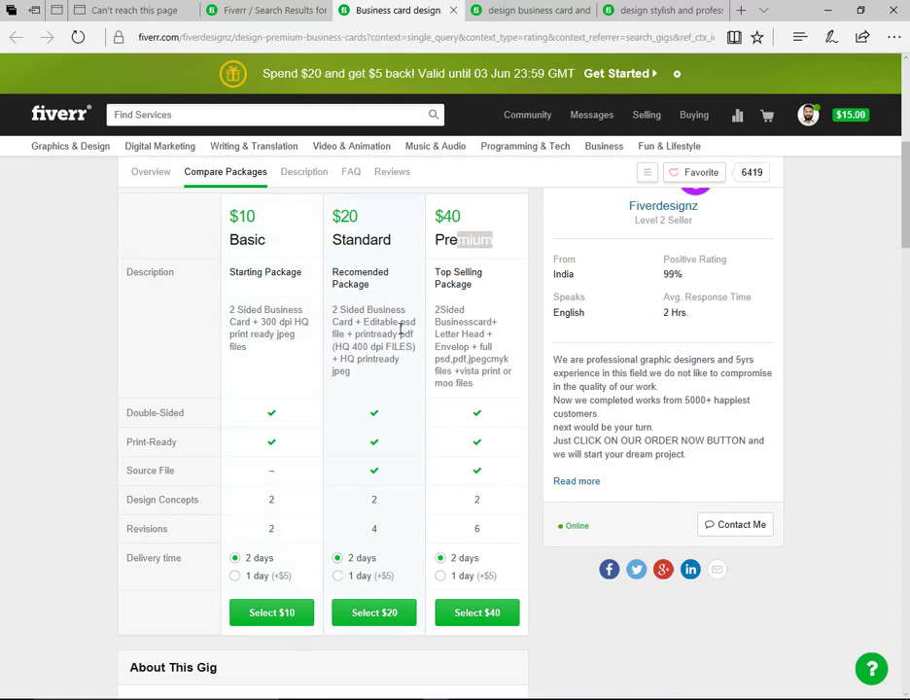
double_click(246, 239)
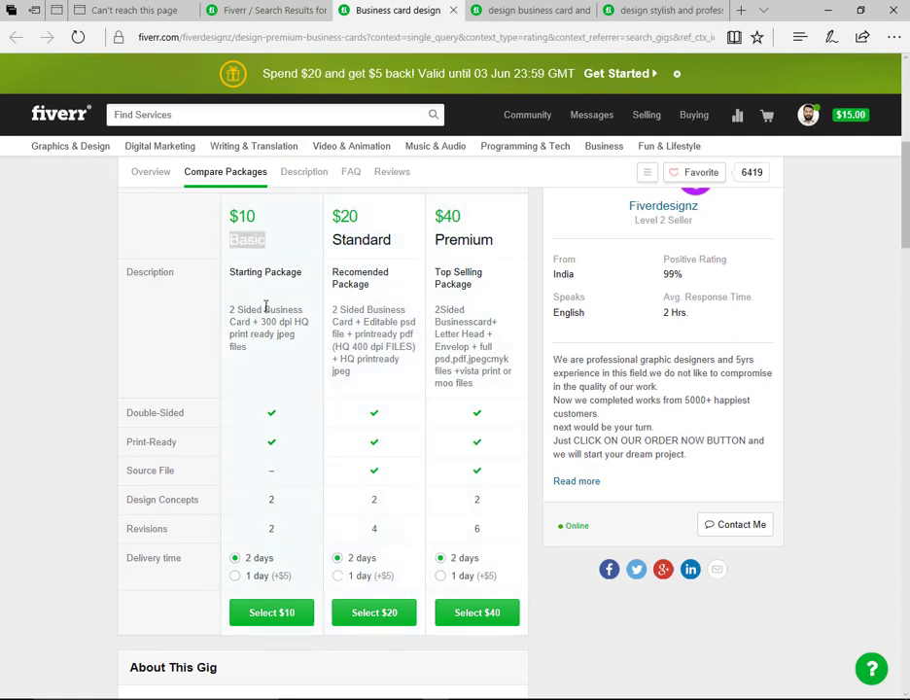
left_click(271, 473)
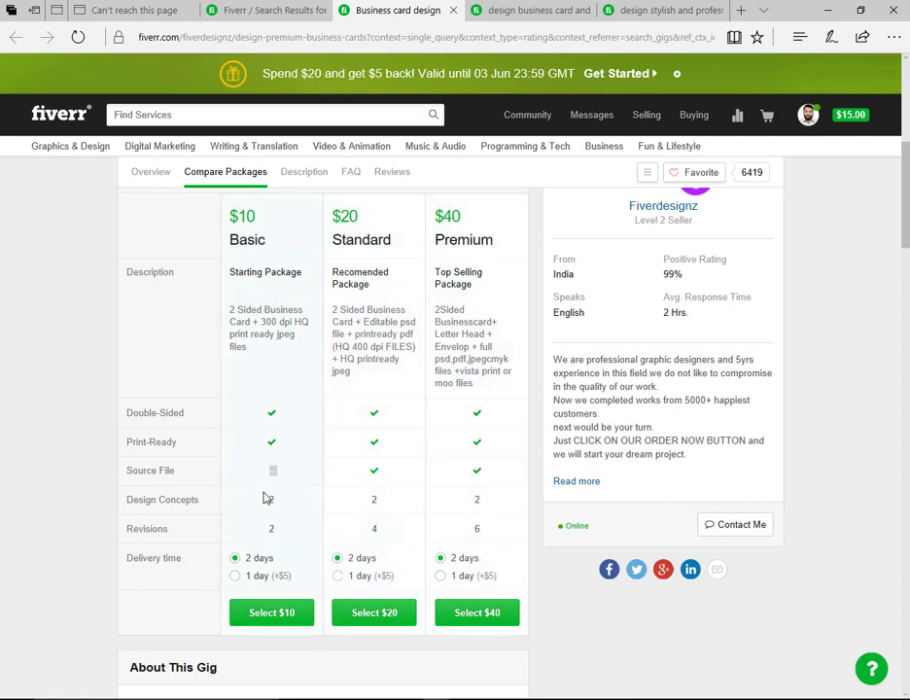
Step: Copy the two-concepts gig's entire About This Gig description into a new blank Word document
mouse_move(156, 471)
scroll(574, 528, "down", 4)
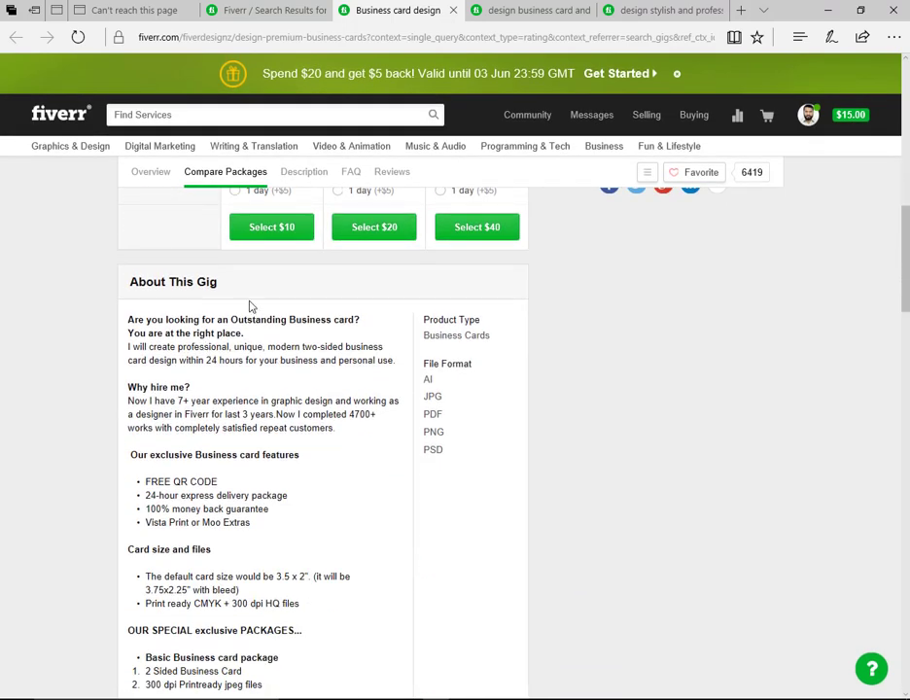
left_click_drag(129, 319, 290, 574)
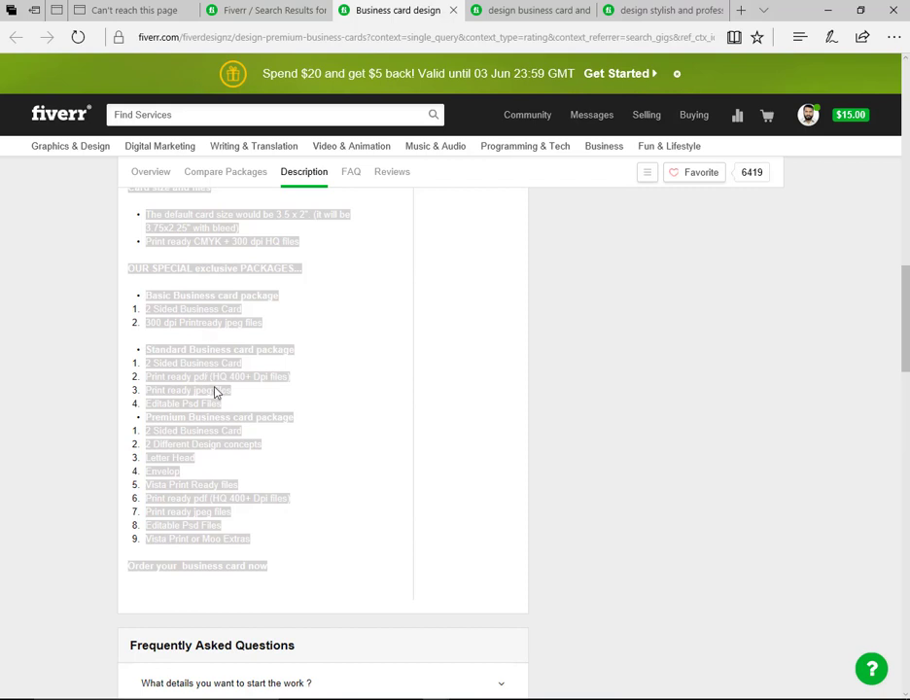
left_click(760, 699)
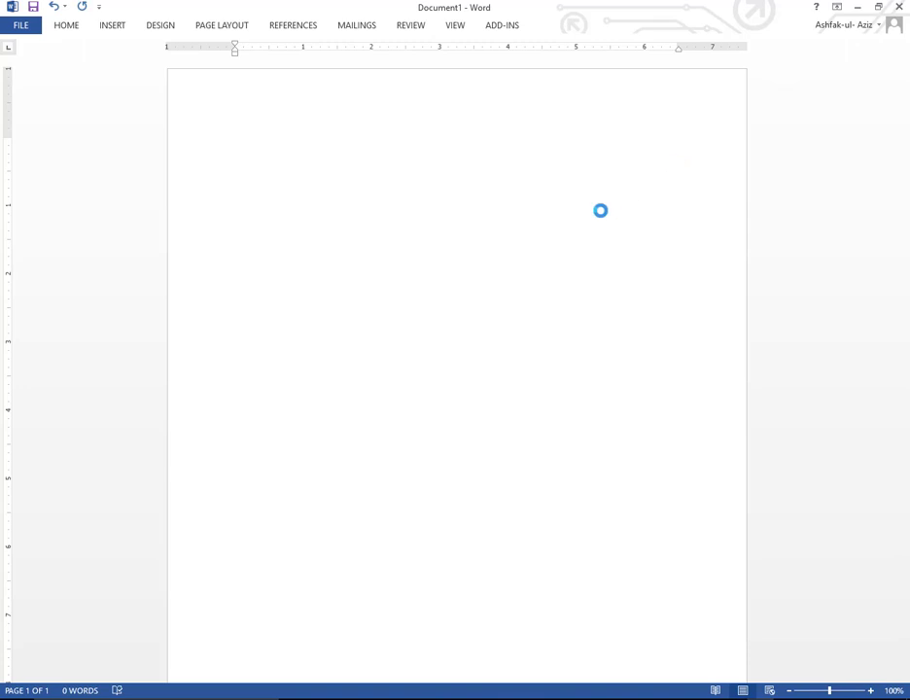
scroll(492, 252, "up", 5)
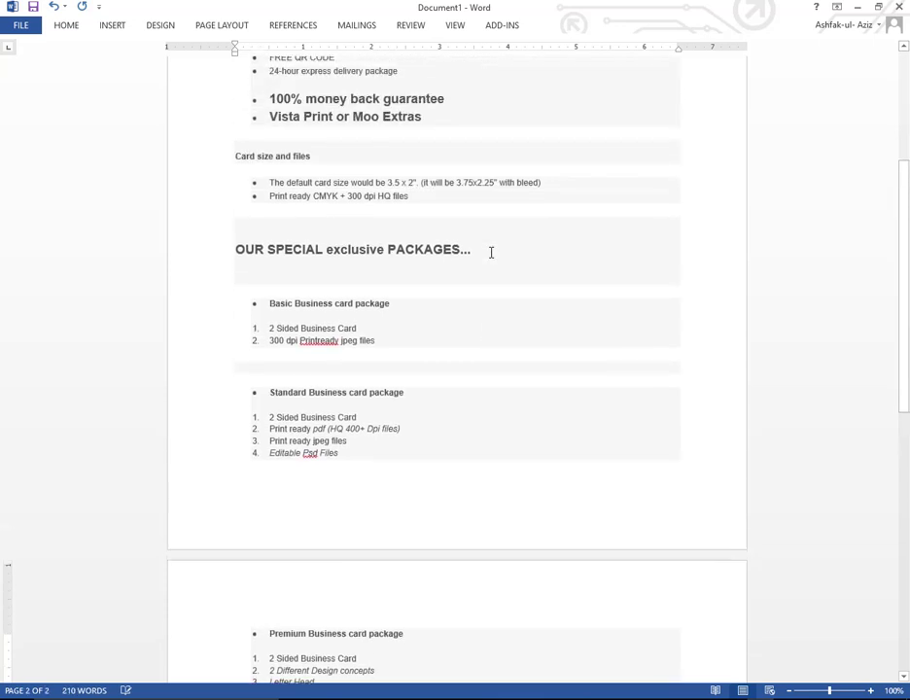
scroll(491, 252, "up", 2)
Step: Insert the missing space between "years." and "Now" in the "Why hire me?" paragraph and return to the browser
left_click(284, 136)
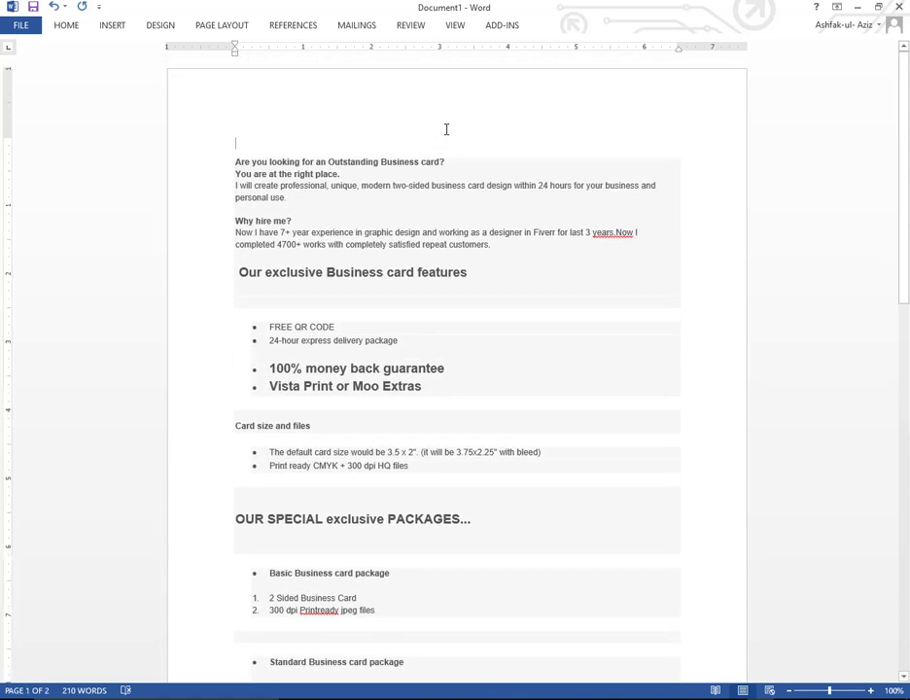
left_click(617, 234)
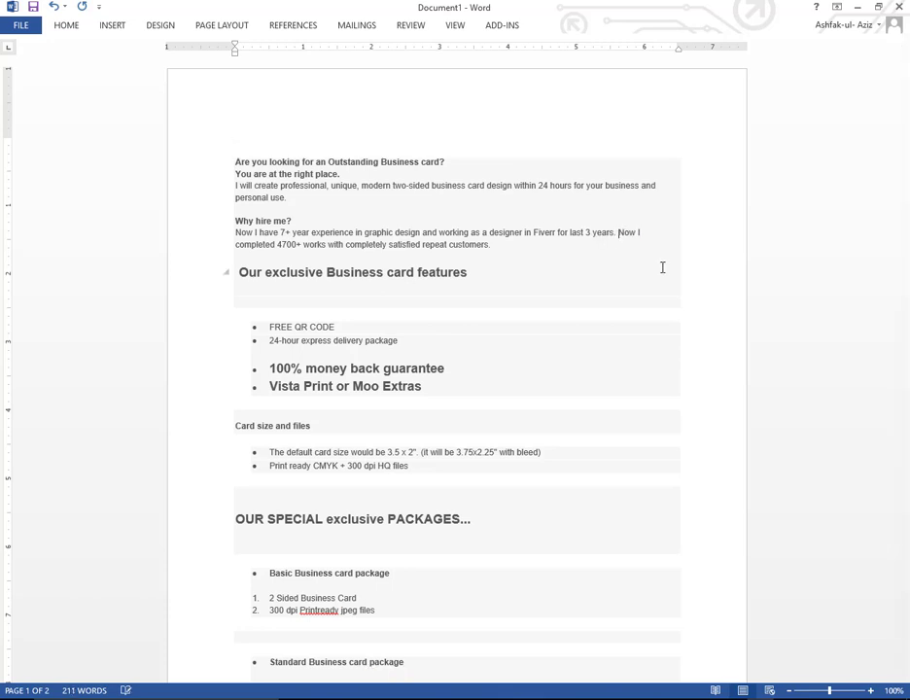
left_click(860, 7)
Step: Examine the gig's Frequently Asked Questions, from the details needed to start through the basic package's starting price
scroll(477, 403, "down", 2)
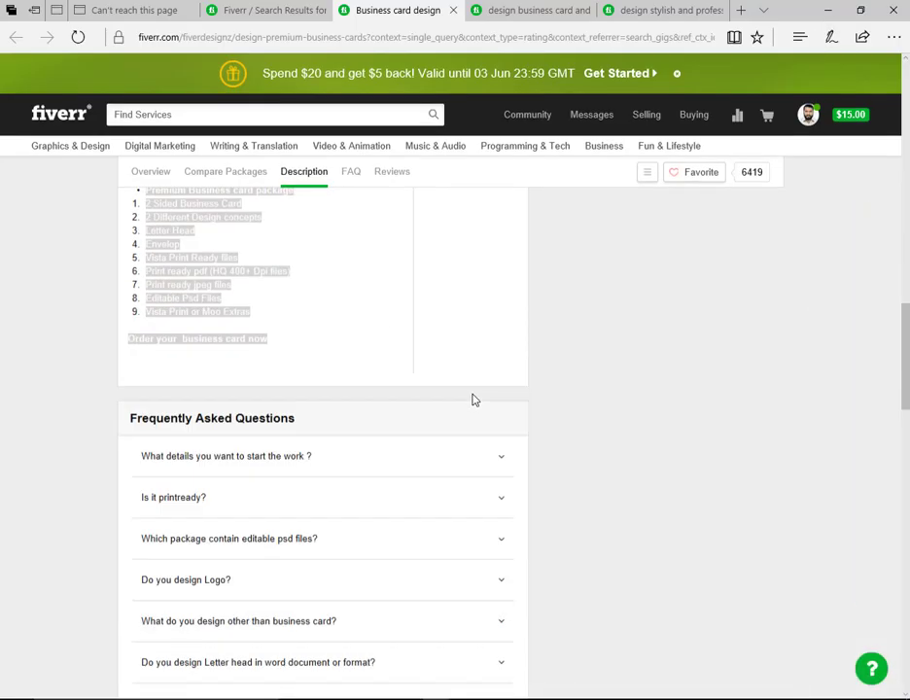
scroll(474, 399, "down", 2)
scroll(475, 400, "down", 3)
scroll(349, 364, "up", 2)
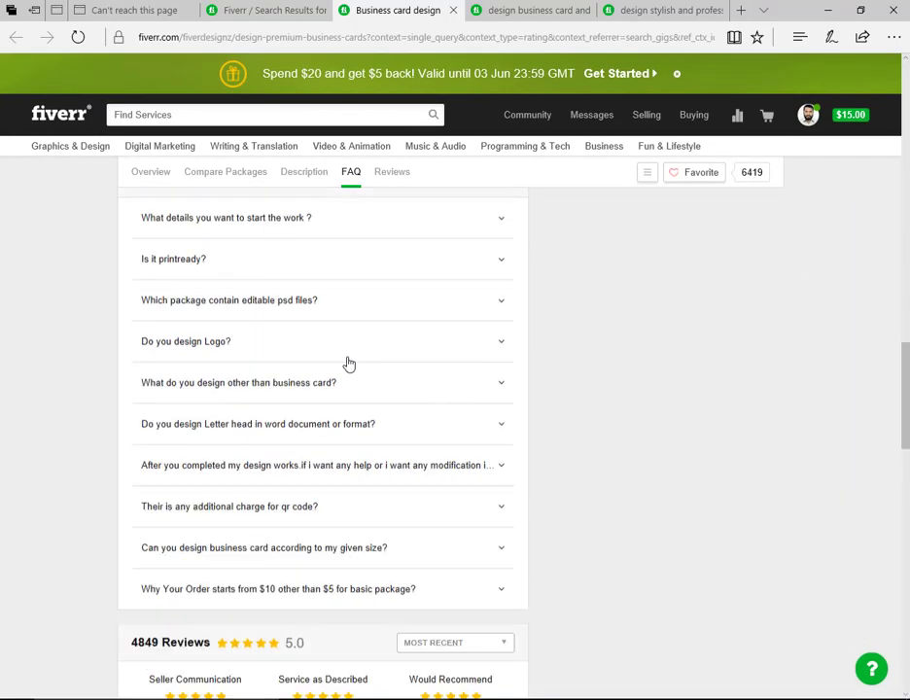
scroll(349, 363, "up", 1)
left_click_drag(300, 266, 129, 261)
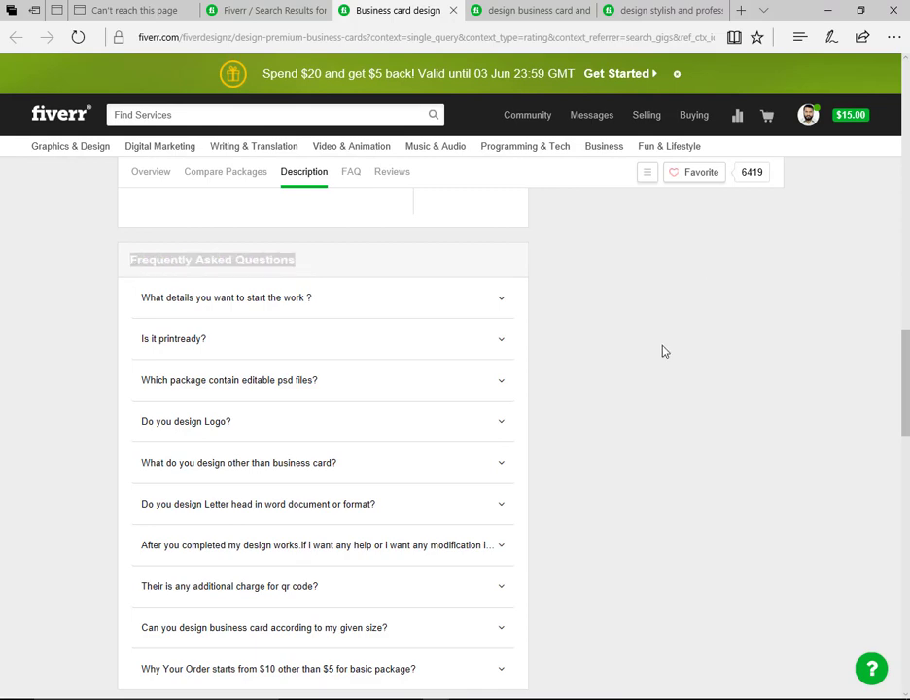
scroll(632, 354, "down", 3)
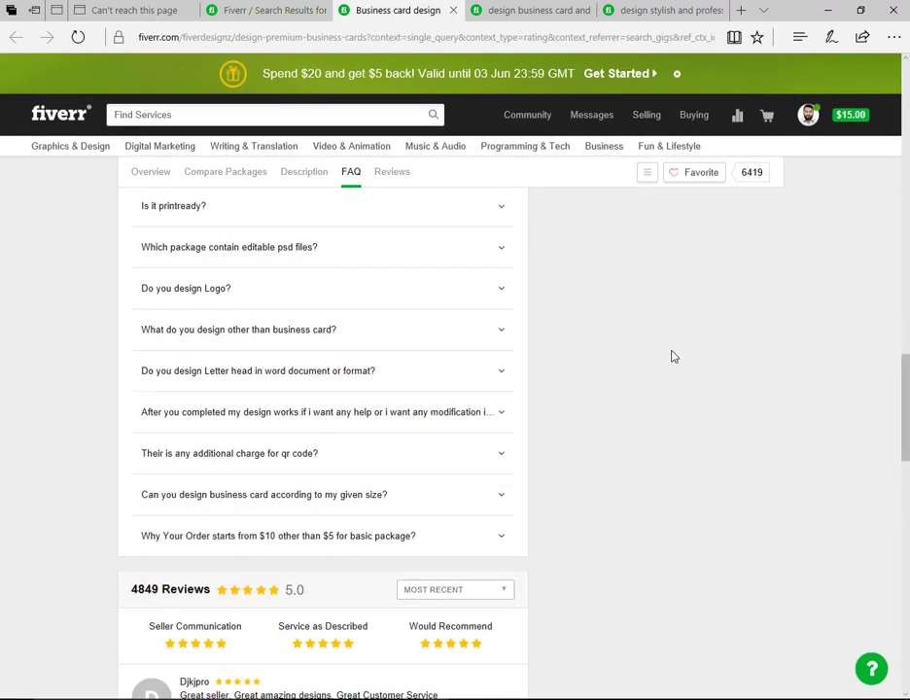
scroll(674, 358, "up", 3)
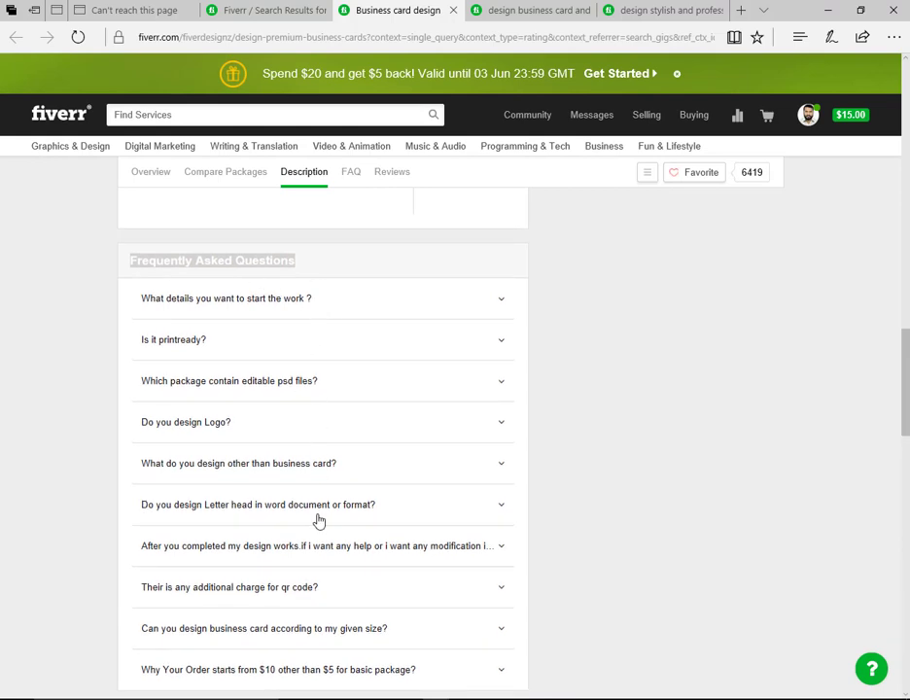
scroll(316, 555, "down", 1)
scroll(301, 559, "down", 2)
scroll(264, 496, "up", 5)
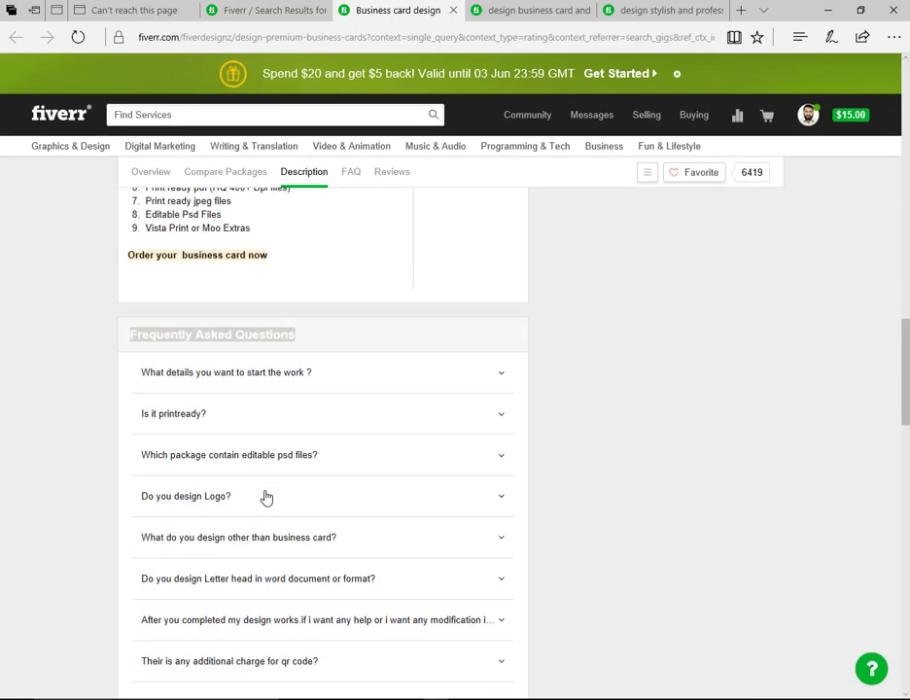
scroll(575, 523, "down", 2)
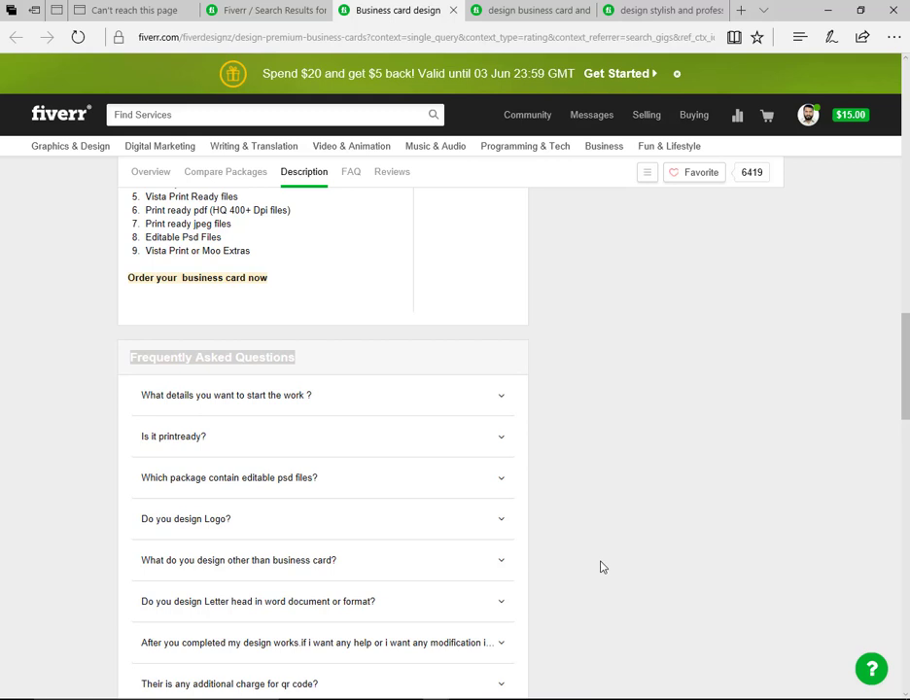
scroll(573, 524, "down", 2)
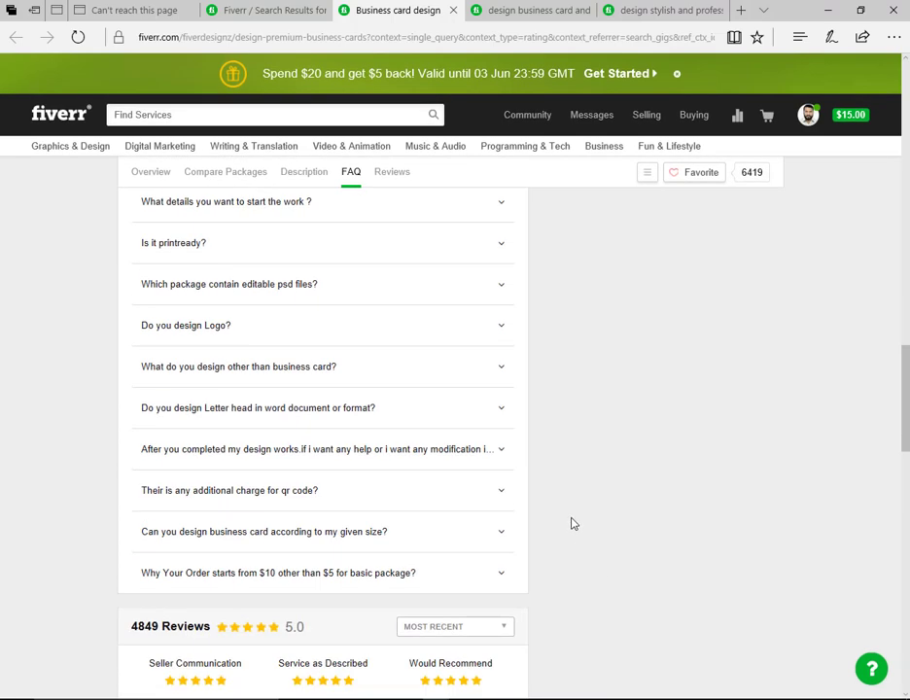
Step: Review how the gig's description, FAQ and Compare Packages sections are arranged, finishing at its title and overview
scroll(573, 524, "up", 1)
scroll(572, 525, "up", 5)
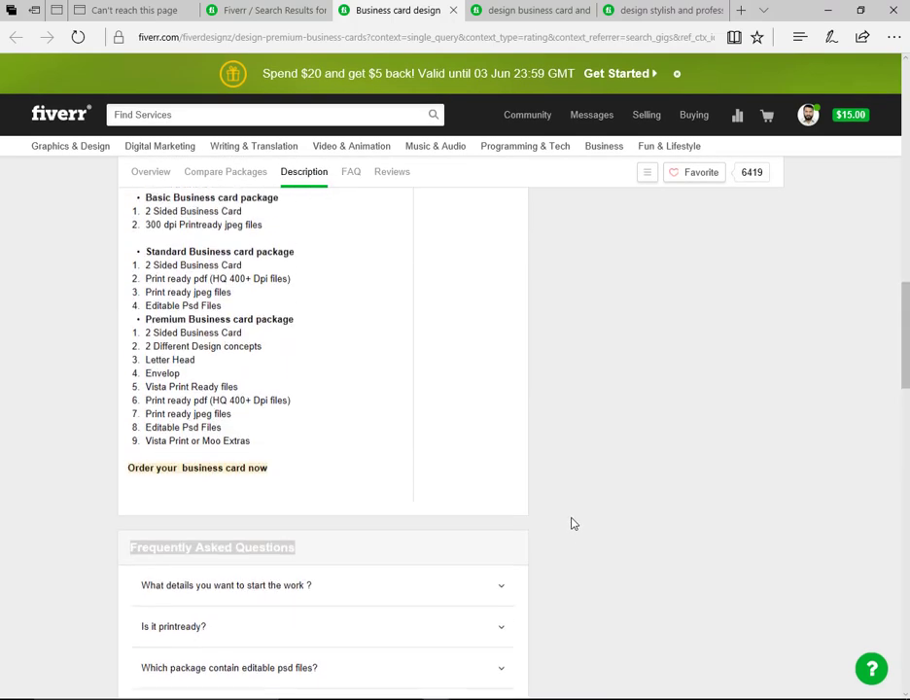
scroll(212, 505, "down", 4)
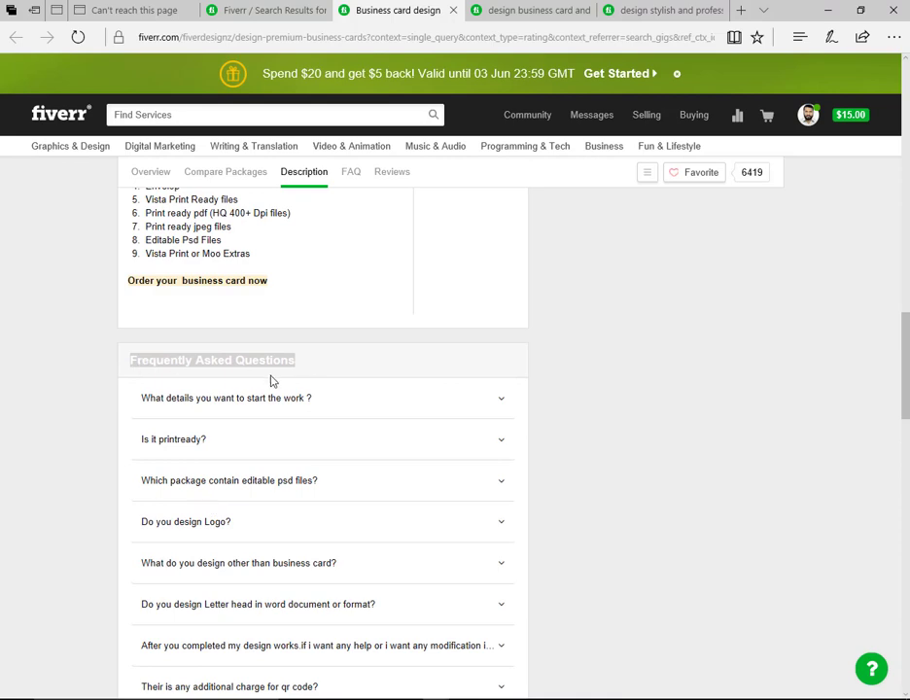
scroll(552, 437, "up", 2)
scroll(552, 439, "up", 2)
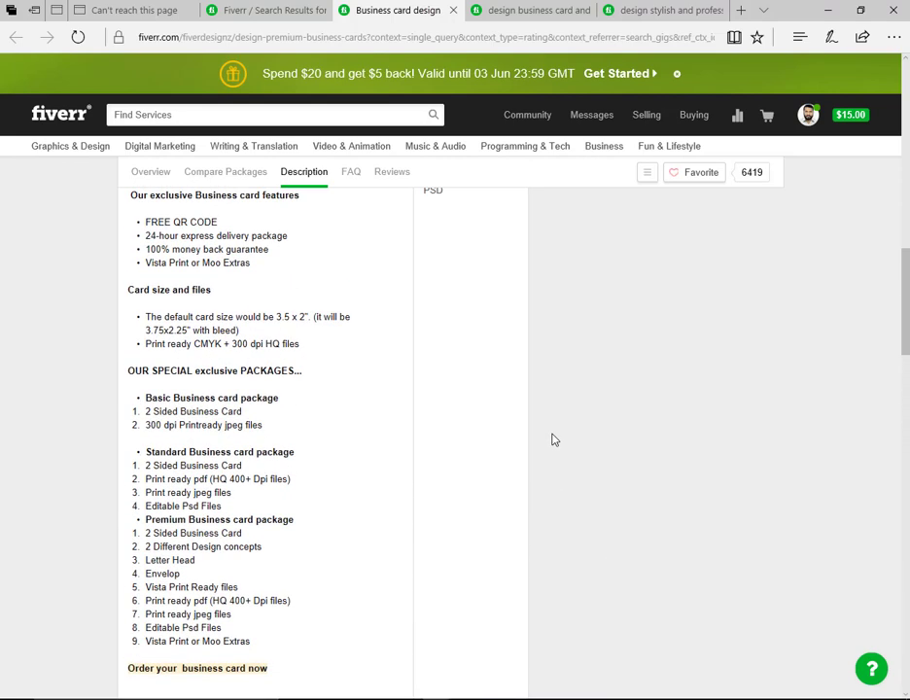
scroll(553, 440, "down", 4)
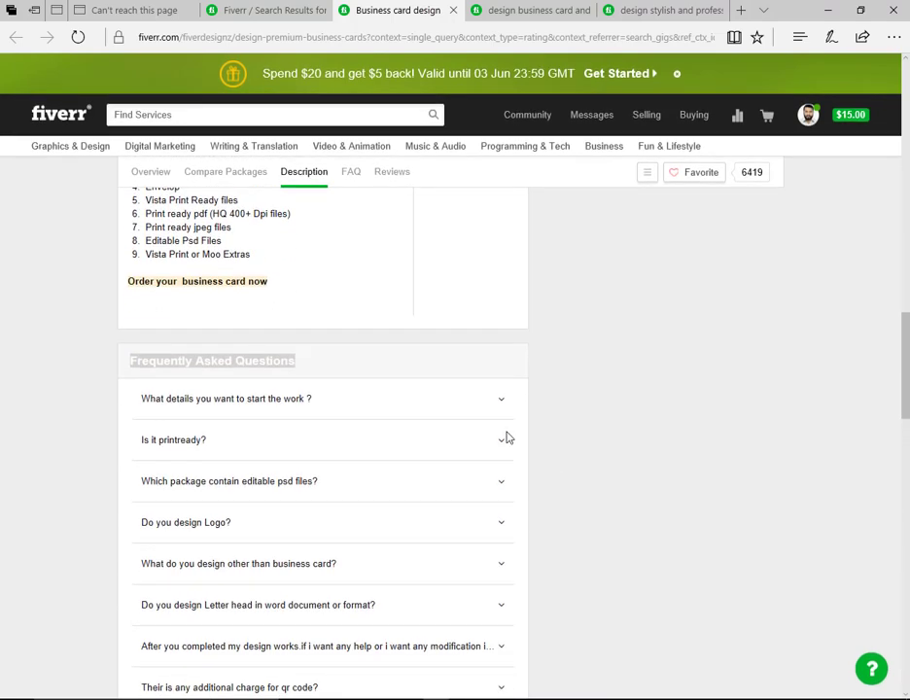
scroll(575, 364, "up", 8)
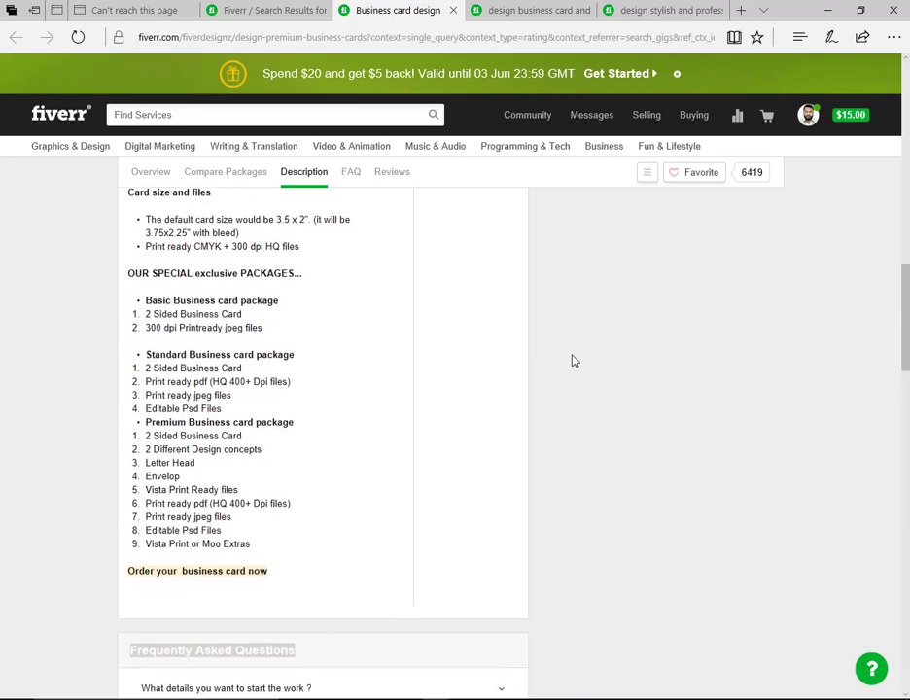
scroll(530, 412, "up", 6)
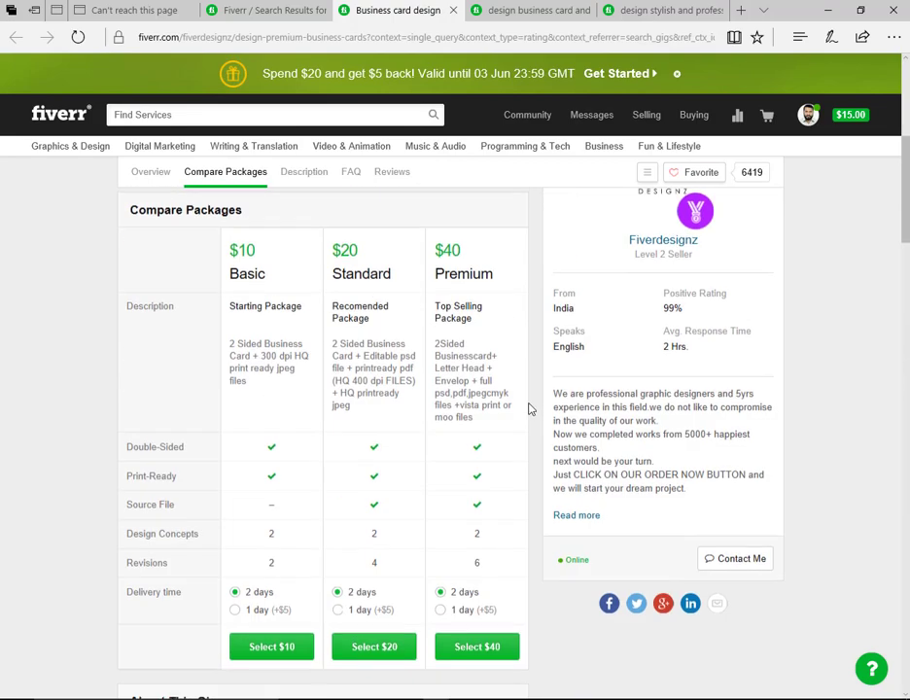
scroll(530, 404, "down", 1)
scroll(528, 403, "up", 4)
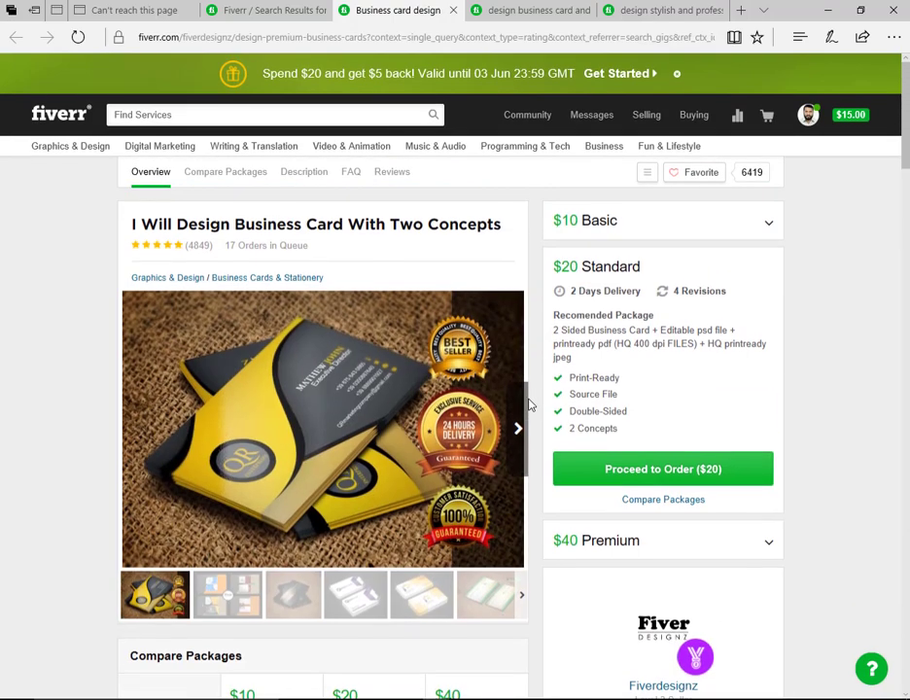
Step: Open the account's own gigs list in the search results tab and start a new gig at its title
left_click(246, 10)
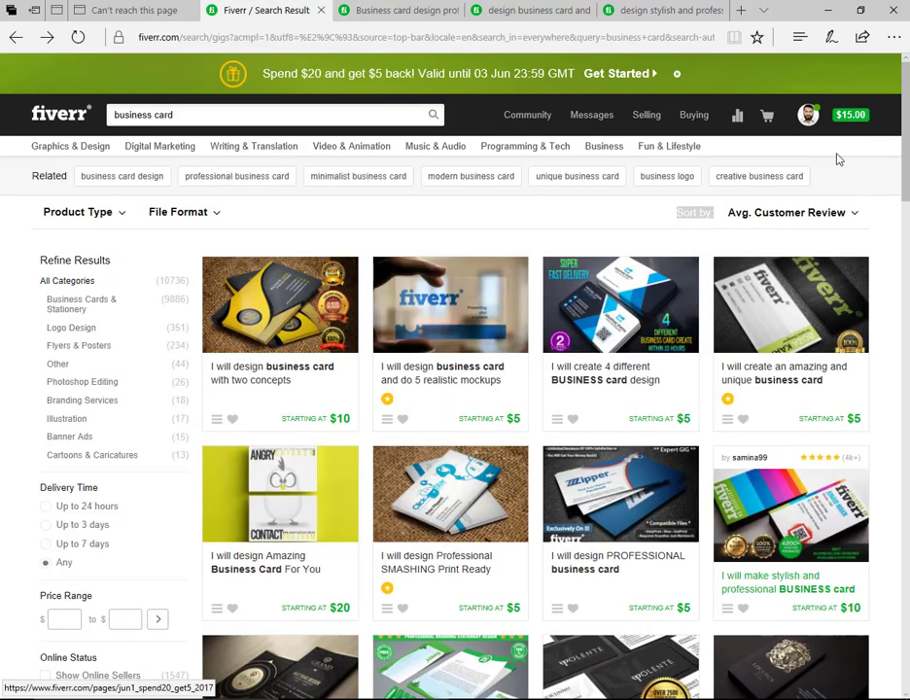
left_click(810, 118)
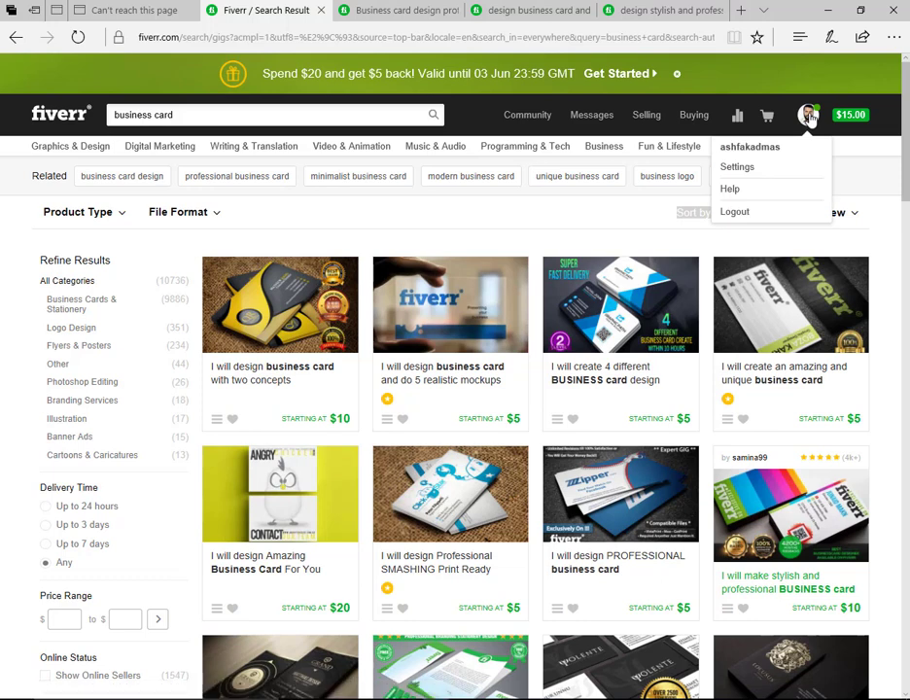
left_click(643, 124)
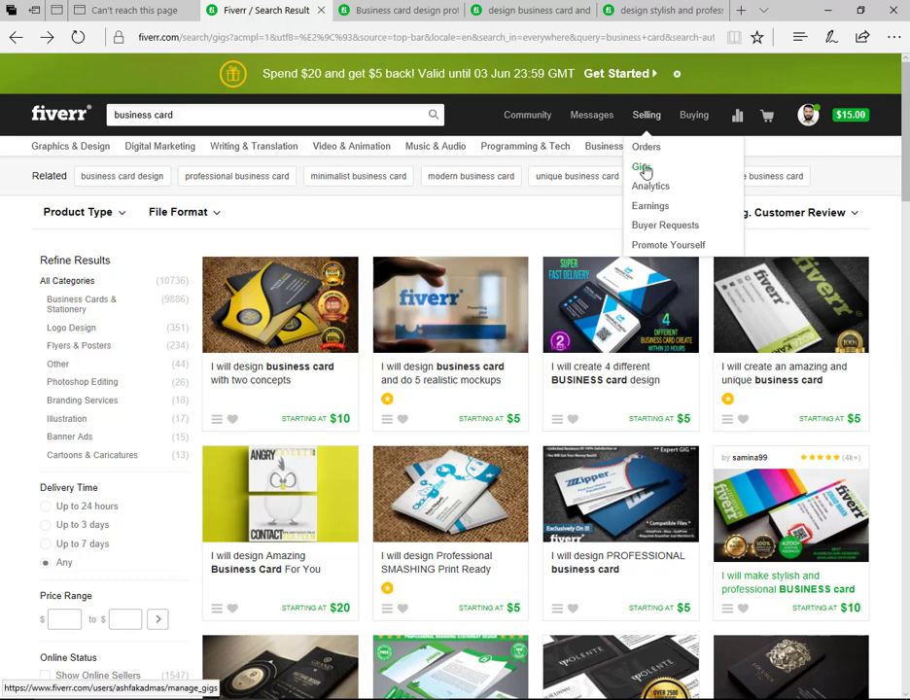
left_click(648, 169)
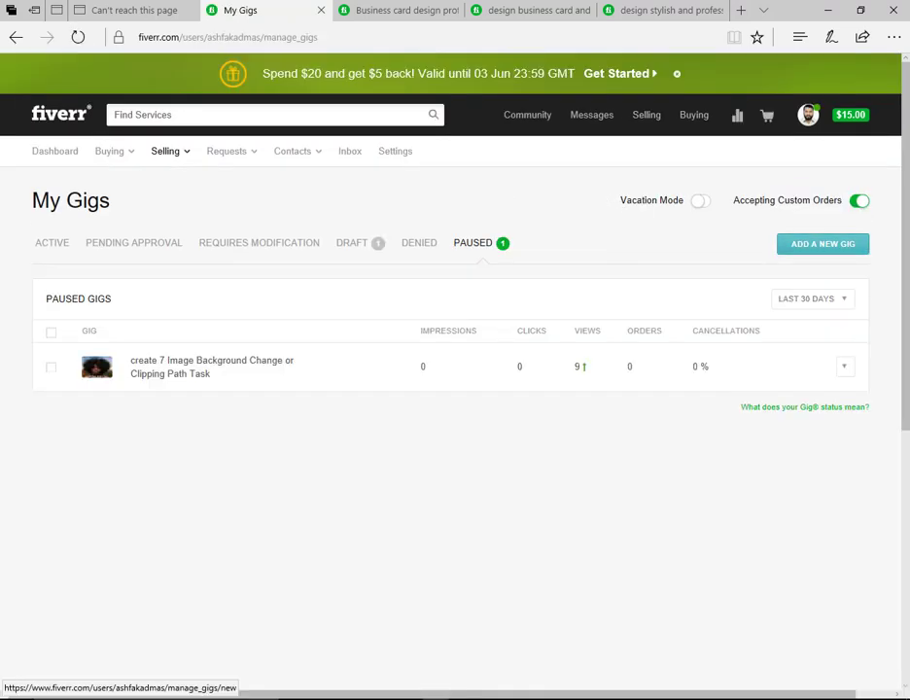
left_click(823, 248)
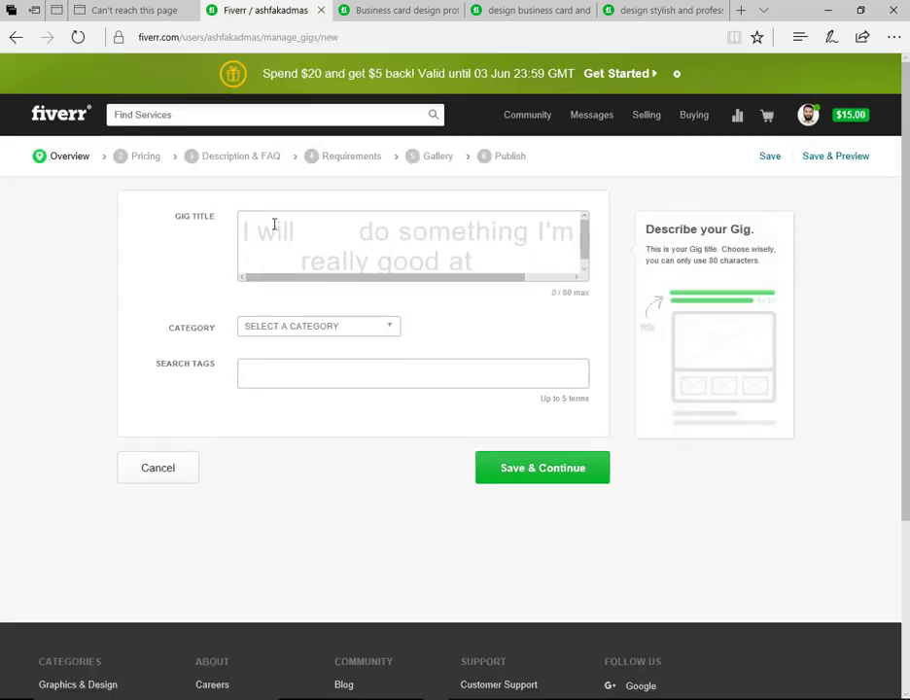
left_click(333, 233)
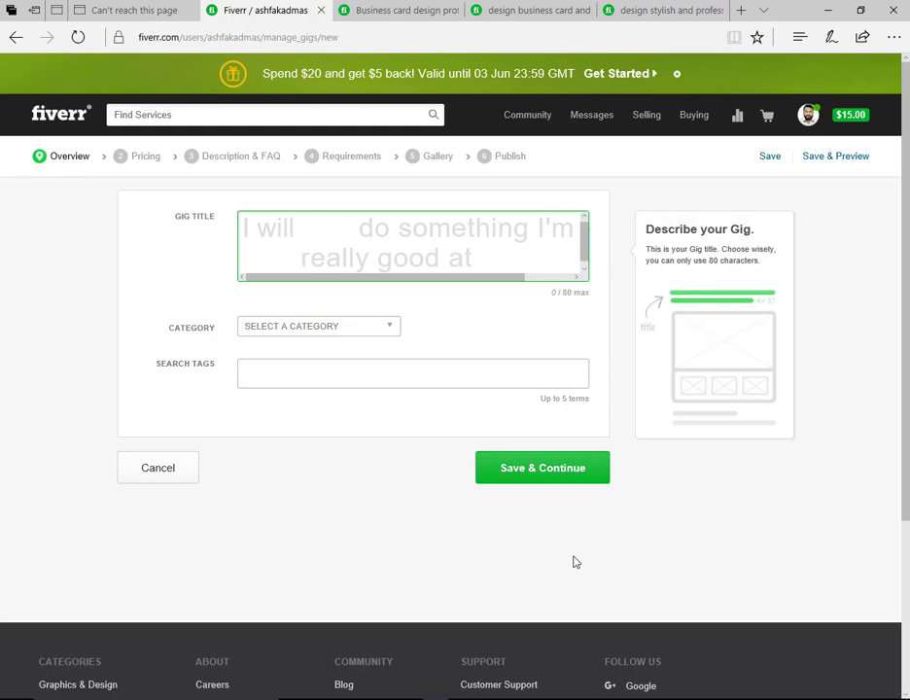
Step: Review the titles of the two-concepts gig and the "5 realistic mockups" gig as models for the new gig
key("alt+Tab")
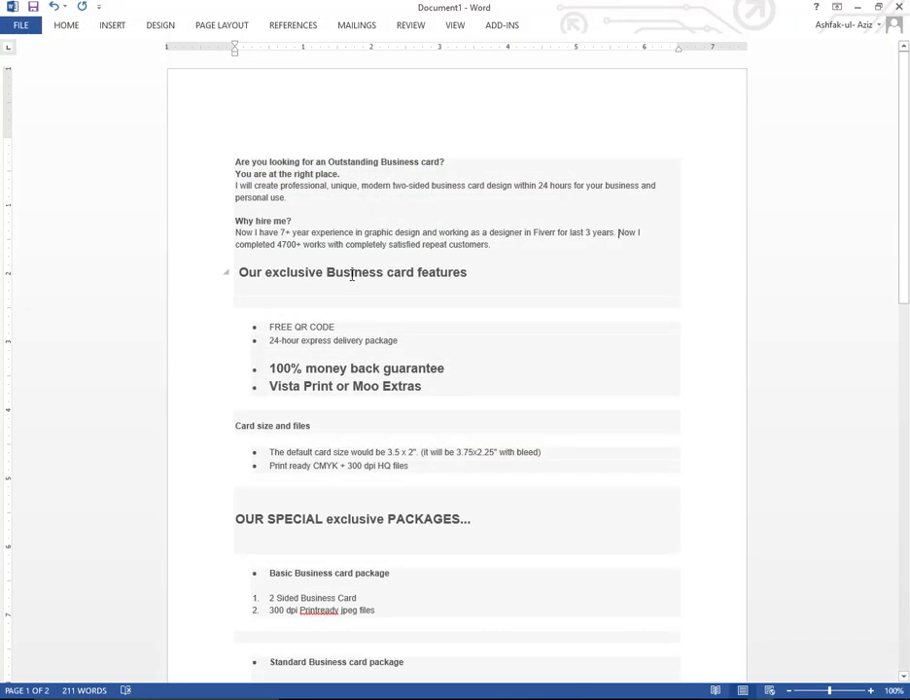
left_click(857, 7)
left_click(377, 9)
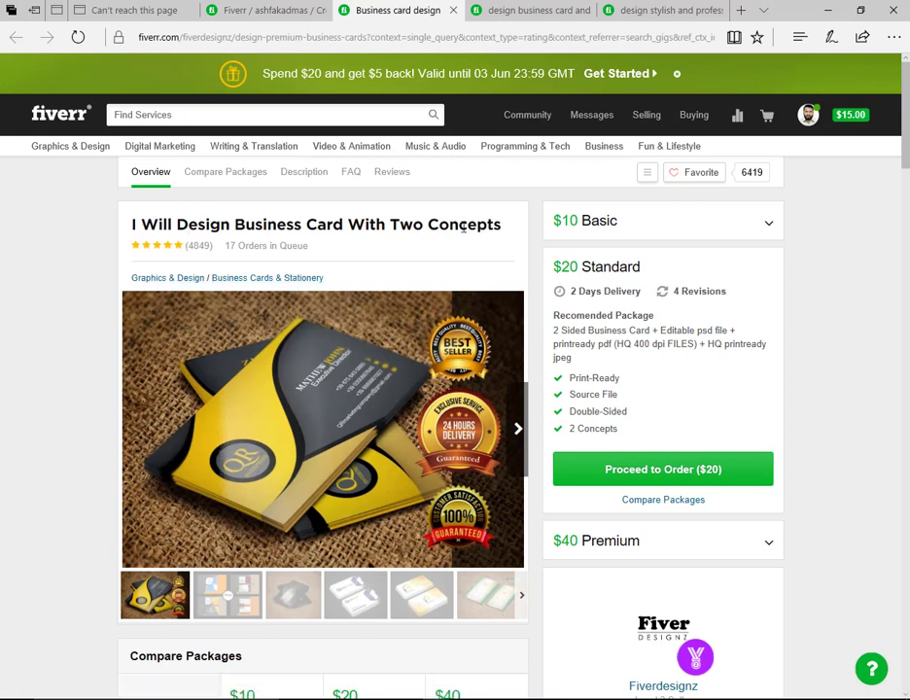
left_click(525, 9)
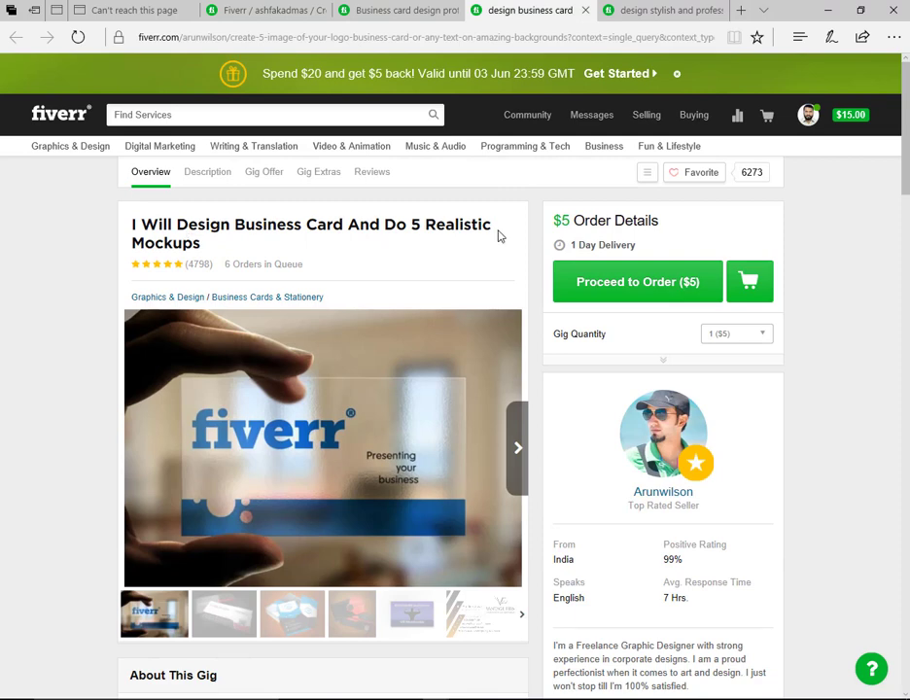
Step: Copy the wording after "I Will" from the stylish and professional gig's title into the new gig's title: "make stylish and professional BUSINESS card"
left_click(671, 9)
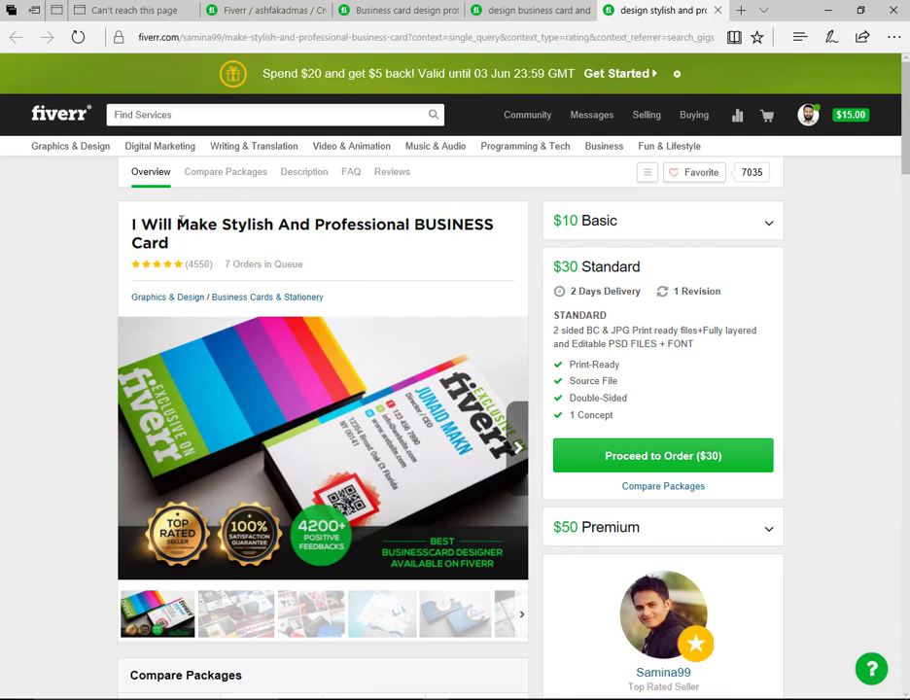
left_click_drag(177, 226, 180, 251)
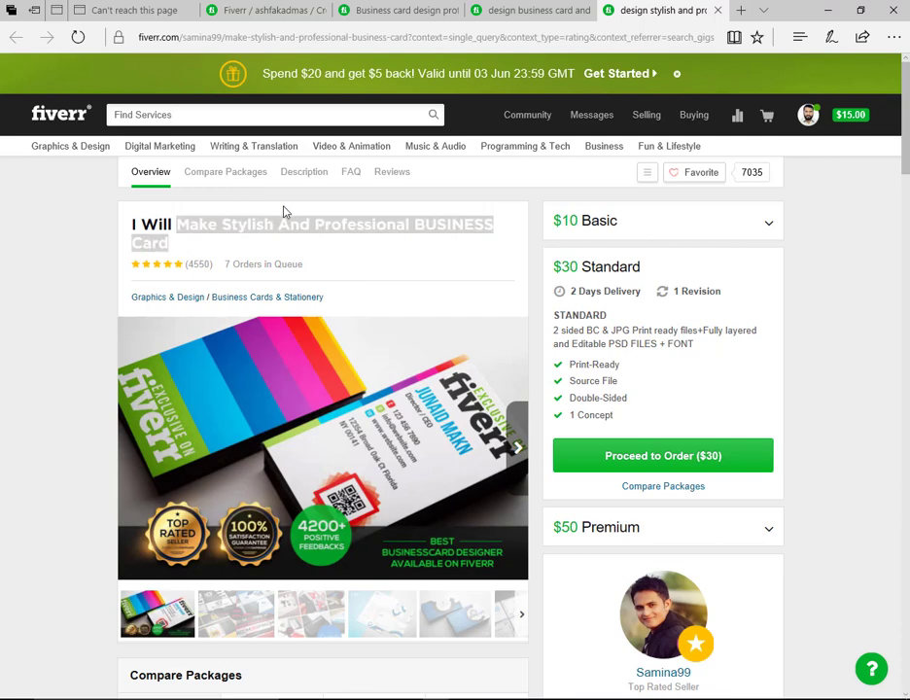
left_click(243, 10)
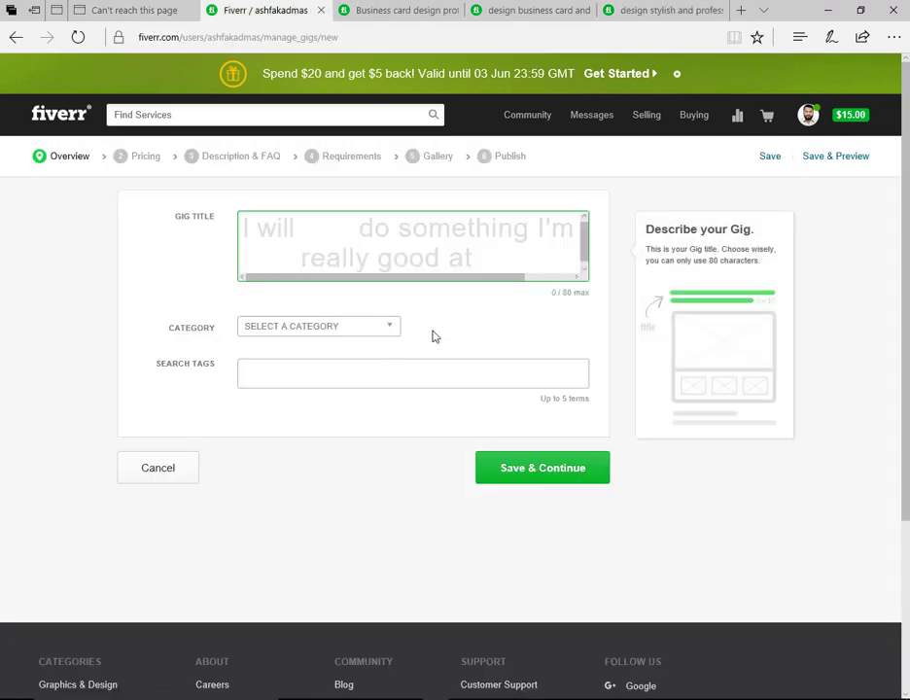
type("make stylish and professional BUSINESS card")
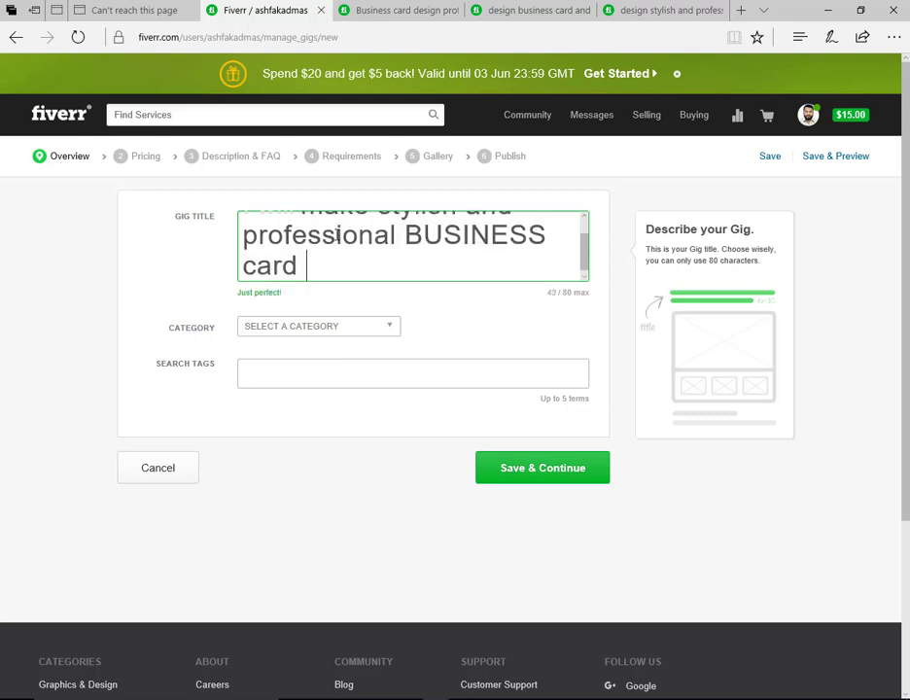
scroll(375, 259, "up", 1)
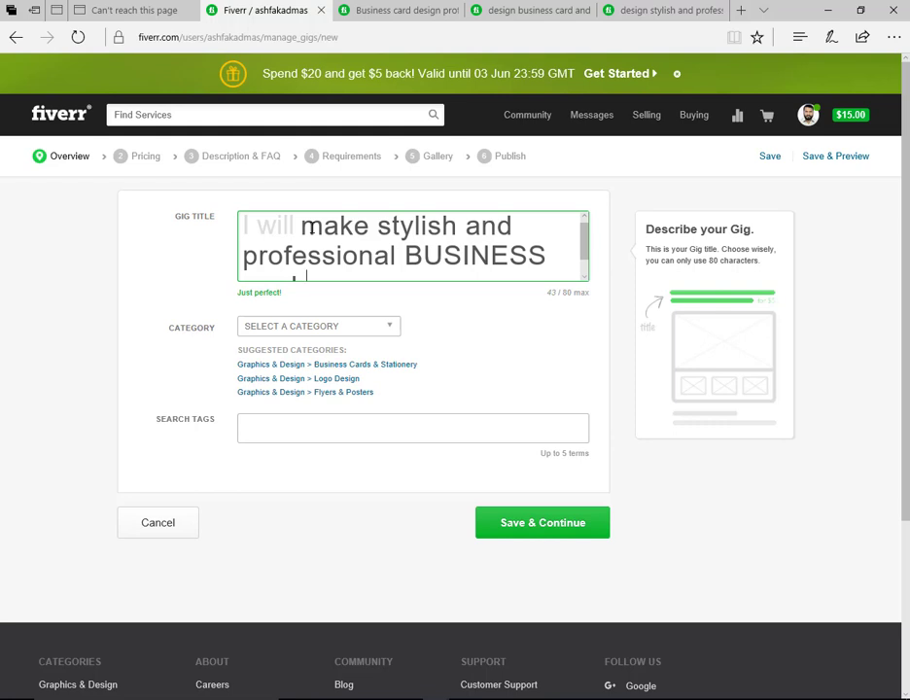
Step: Replace the word "make" in the new gig's title with "Create for you"
left_click_drag(303, 234, 370, 233)
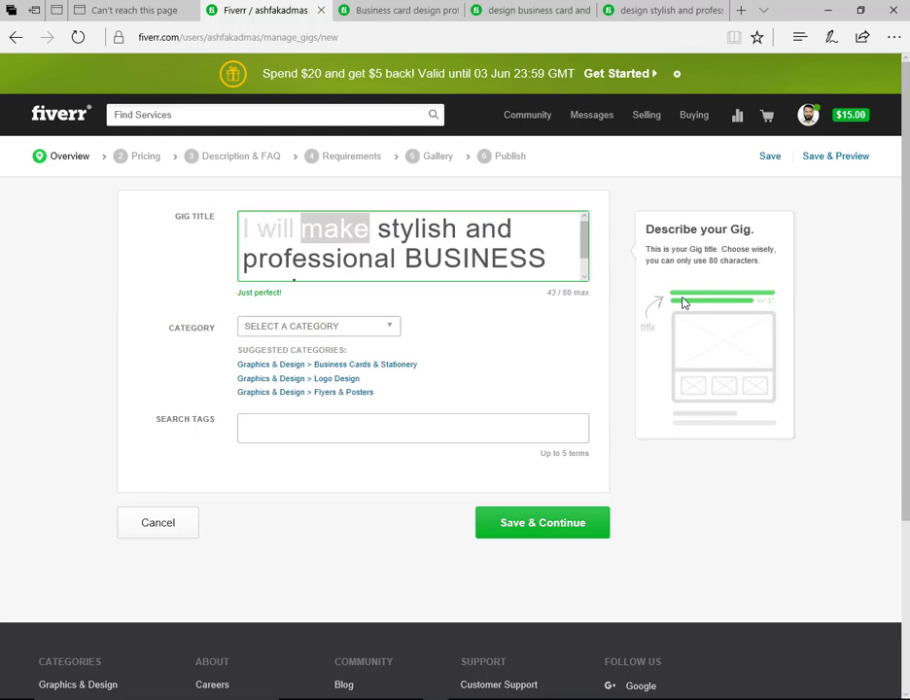
type("Create ")
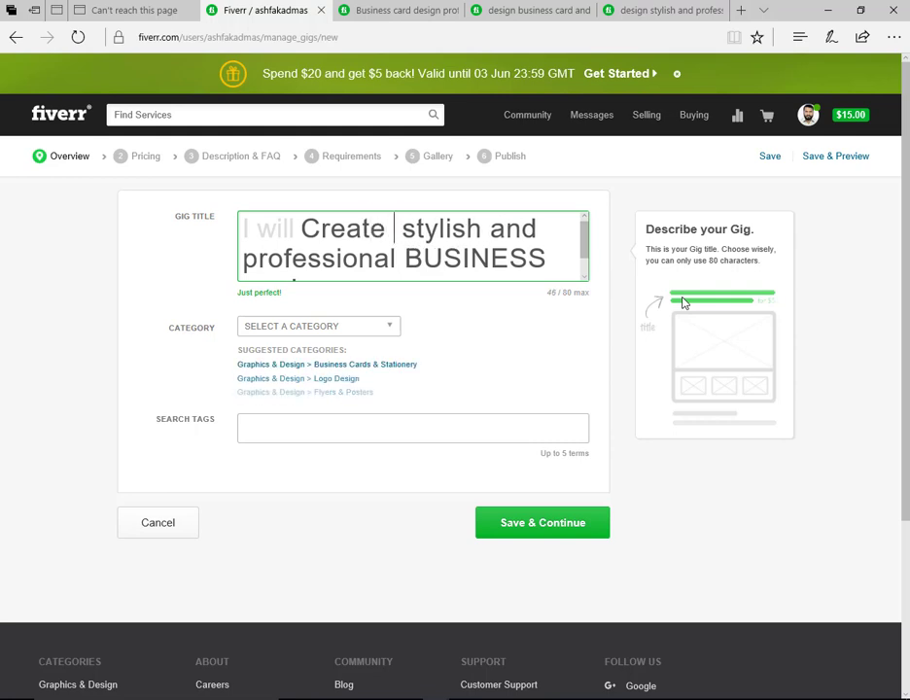
type("for u")
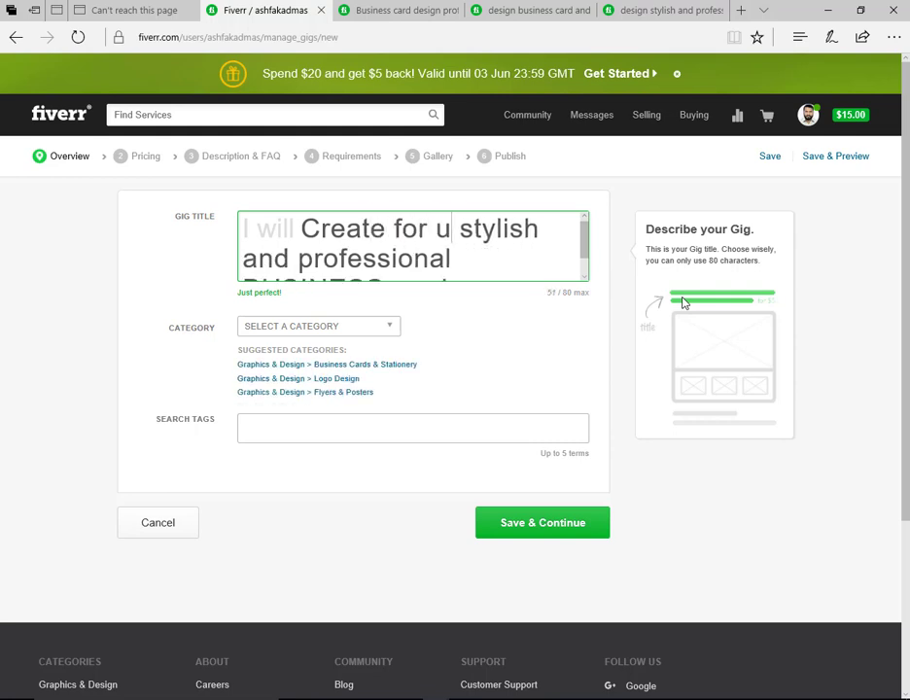
key("BackSpace")
type("yoiu")
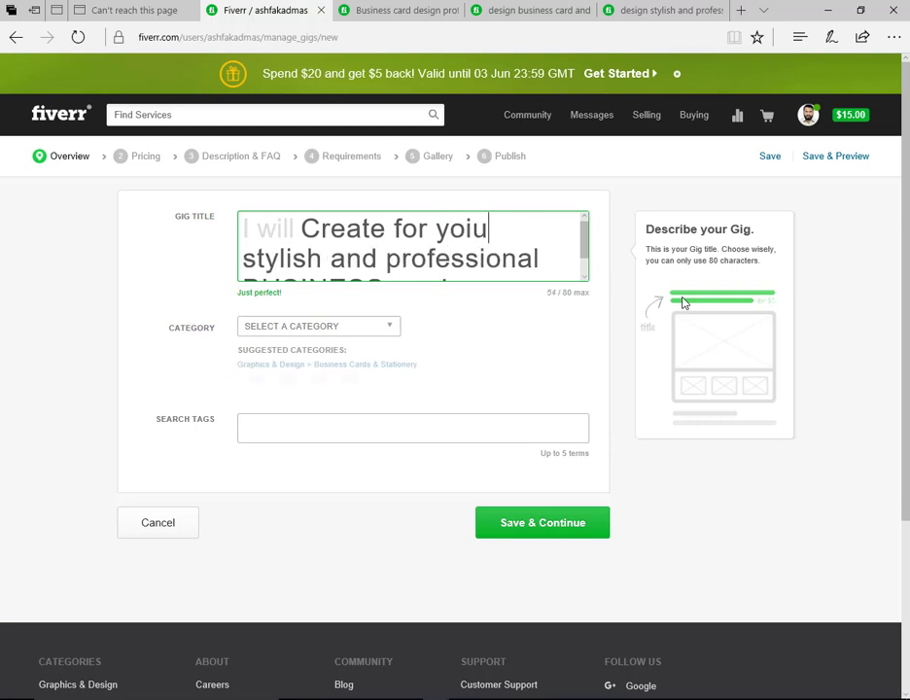
key("BackSpace")
key("BackSpace")
type("u")
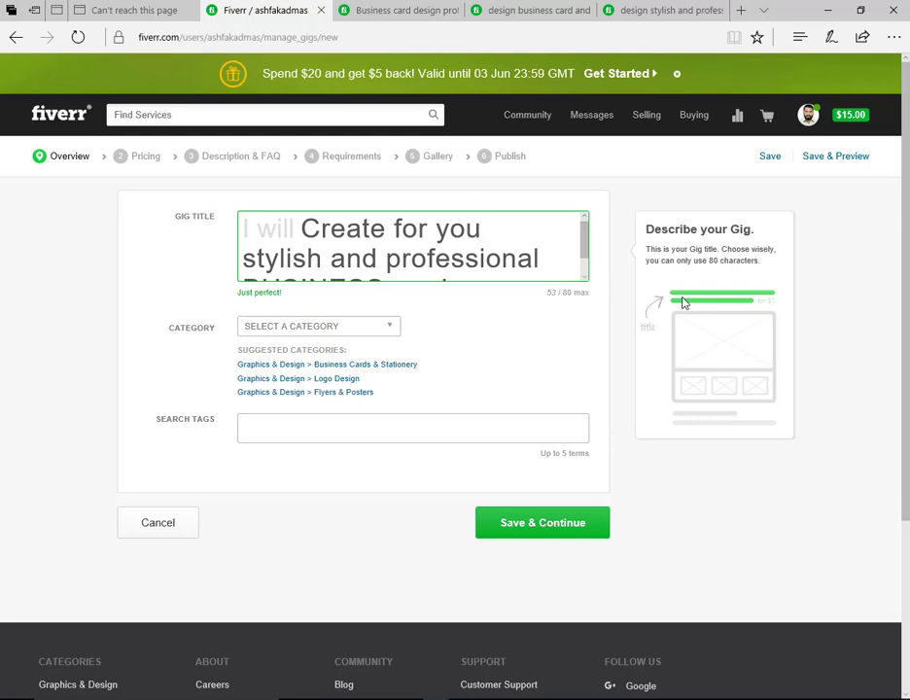
Step: Change the all-caps word "BUSINESS" in the gig title to "Business"
key("Down")
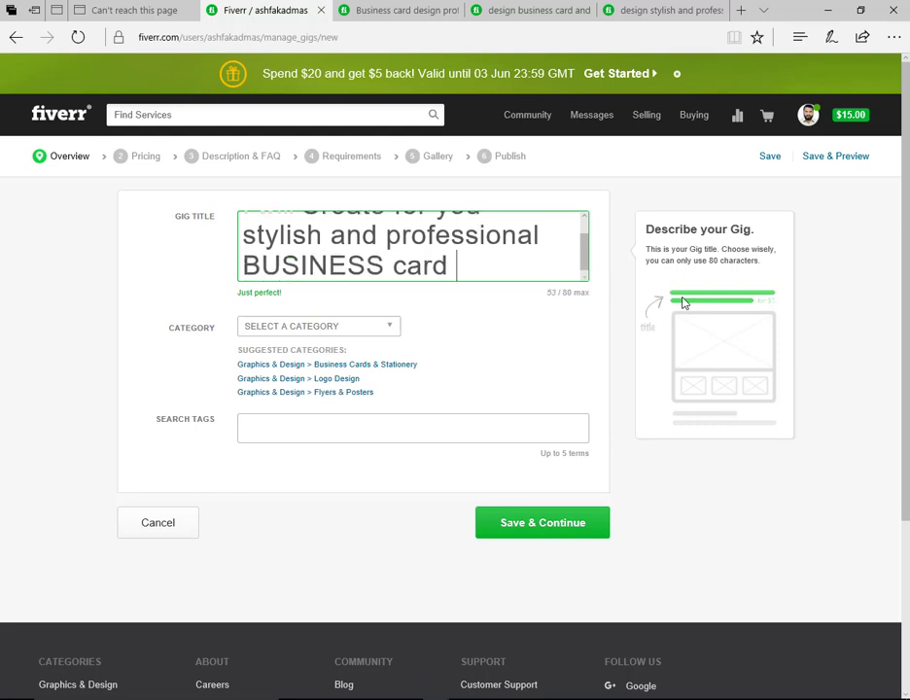
key("Left")
key("Left")
key("Left")
key("Left")
key("Left")
key("Left")
key("Left")
key("Right")
key("Right")
key("shift+Left")
key("shift+Left")
key("shift+Left")
key("shift+Left")
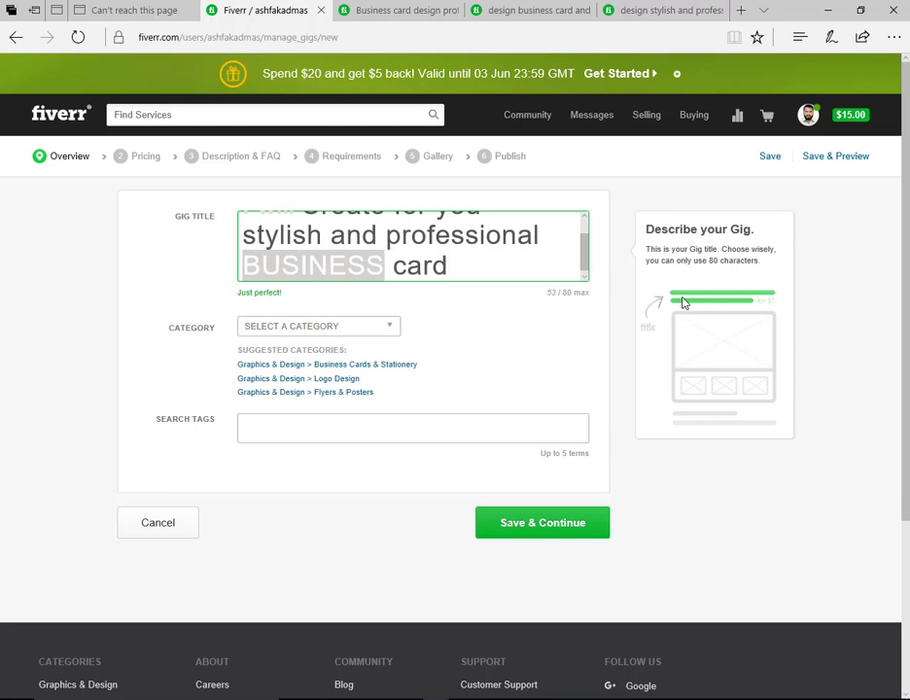
type("Busines")
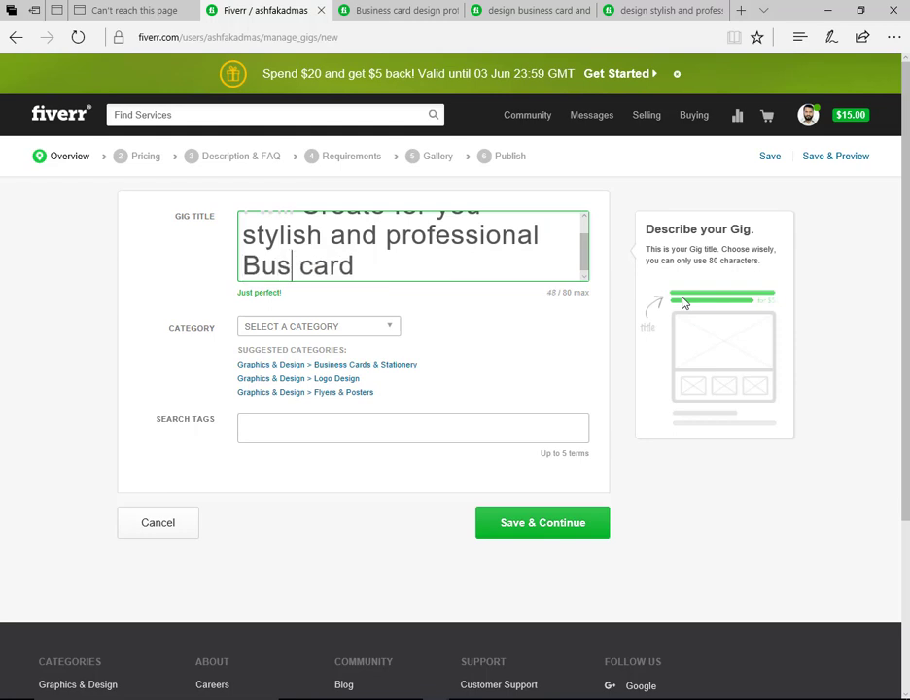
type("s")
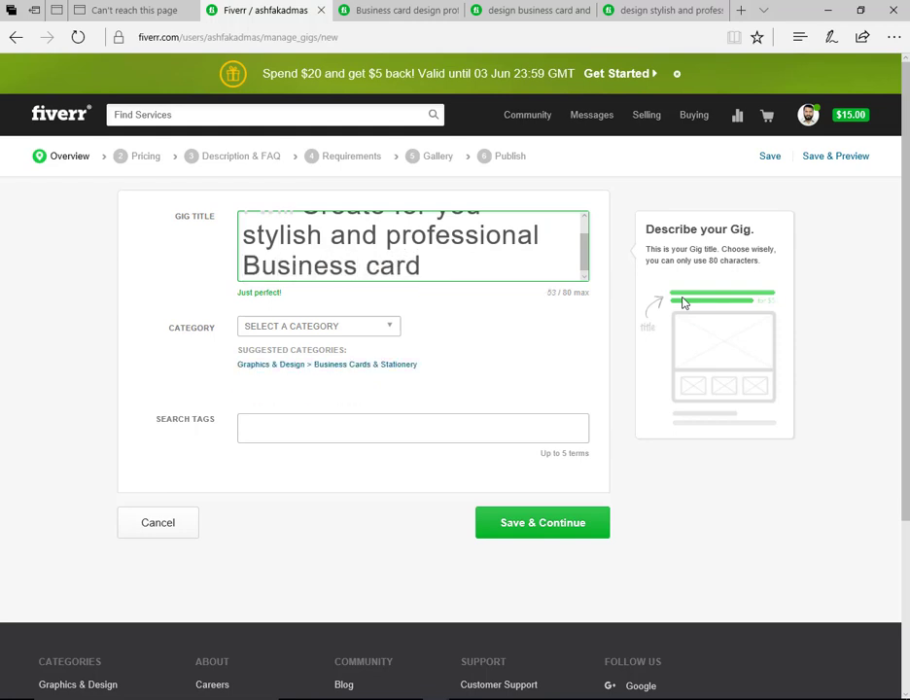
key("Right")
key("Right")
key("Right")
key("Right")
key("Right")
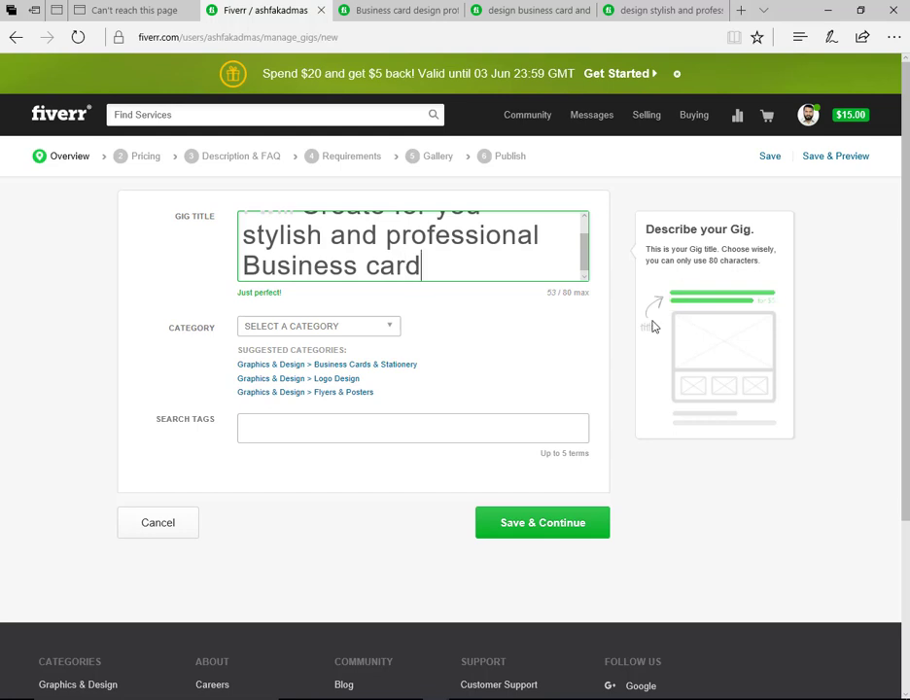
Step: Insert the word "Look" between "professional" and "Business" in the gig title
scroll(555, 274, "up", 1)
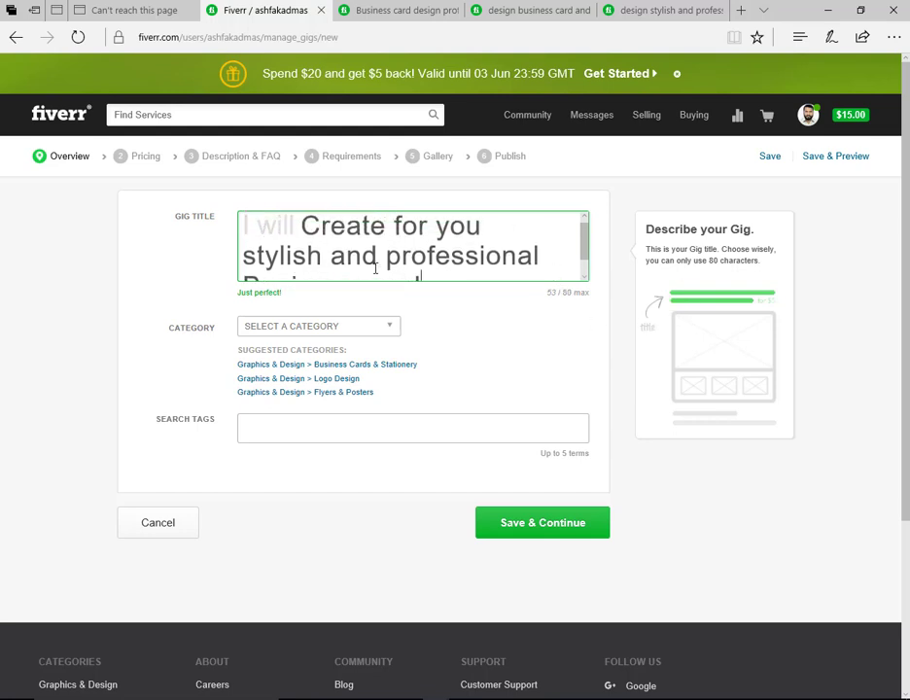
scroll(506, 265, "down", 1)
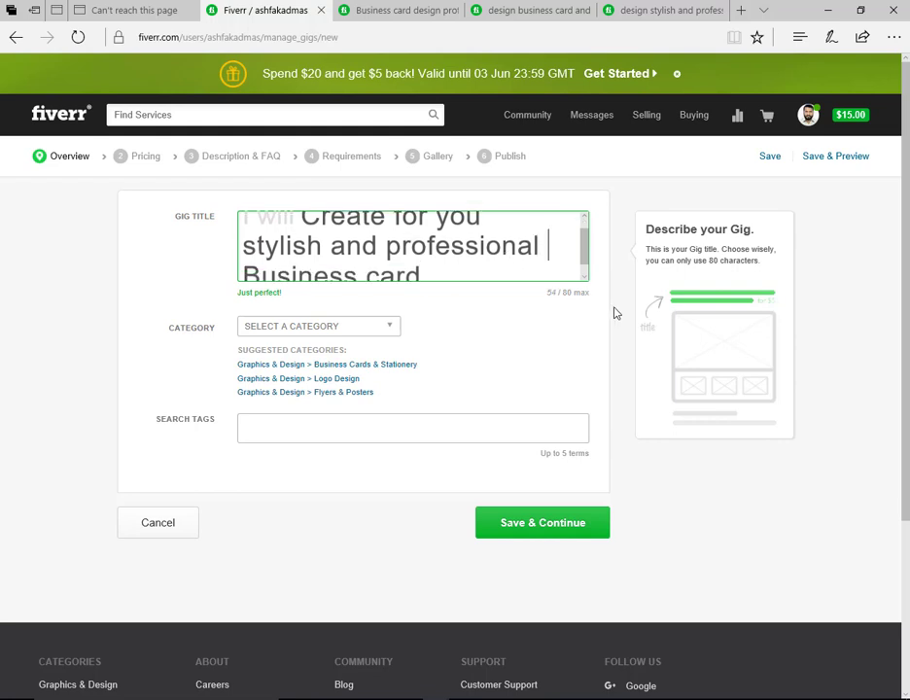
type("Look")
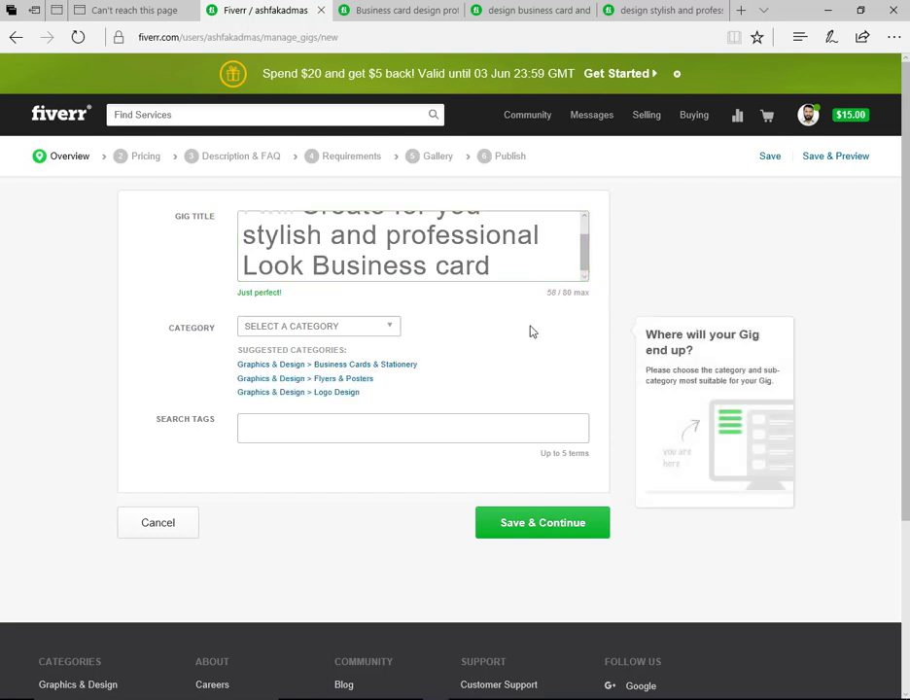
Step: Capitalize the first letters of "Stylish", "And" and "Professional" in the gig title
scroll(472, 259, "up", 1)
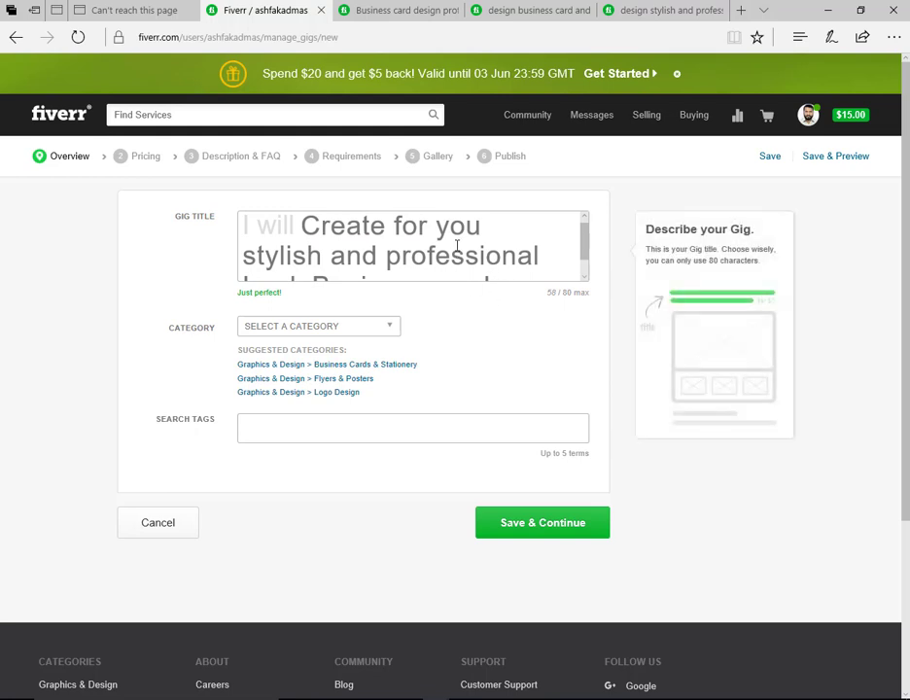
scroll(355, 238, "down", 1)
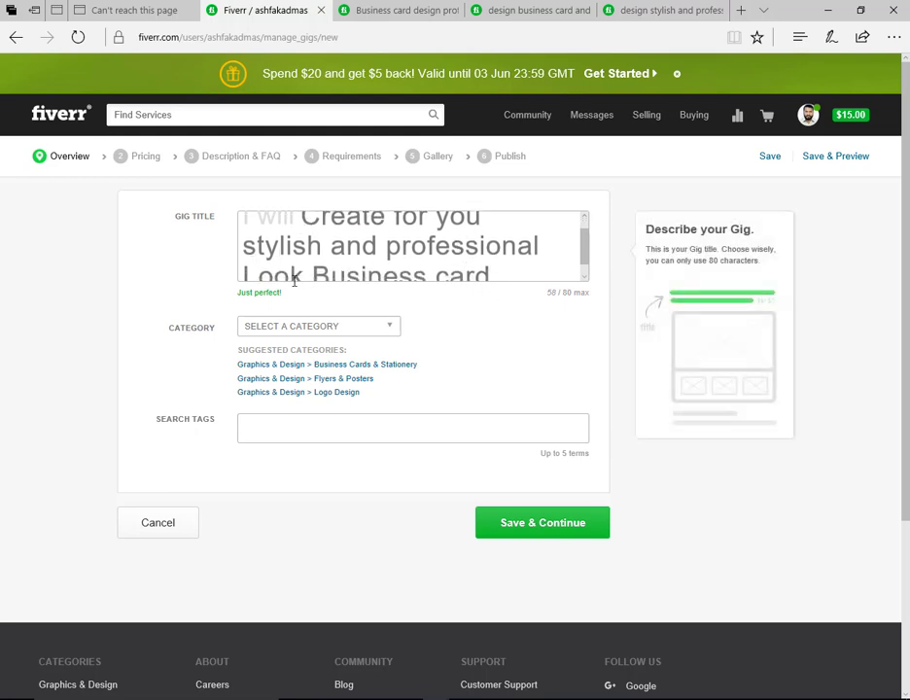
left_click(249, 246)
double_click(249, 247)
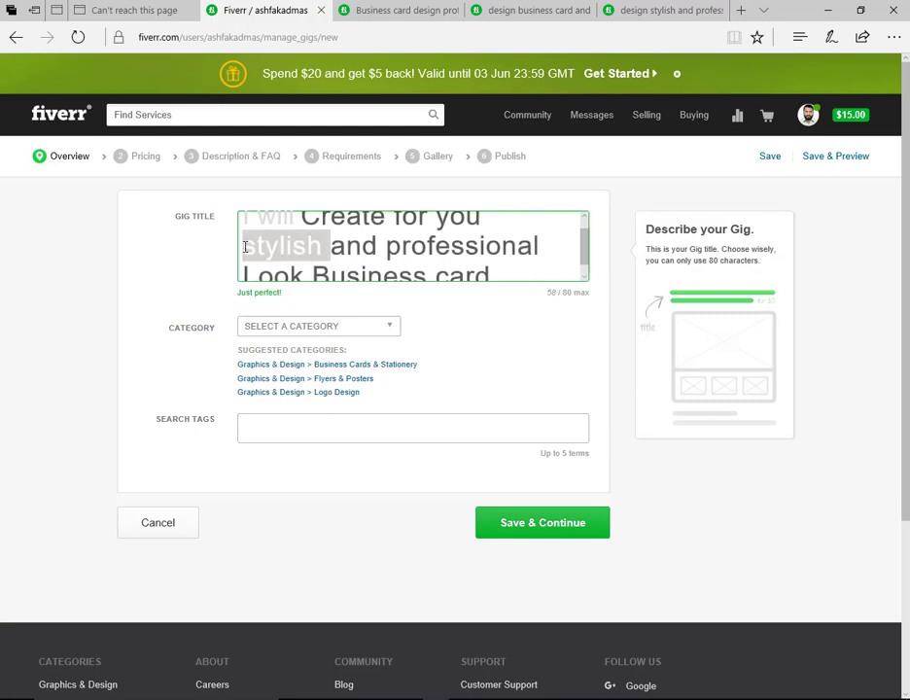
left_click(253, 246)
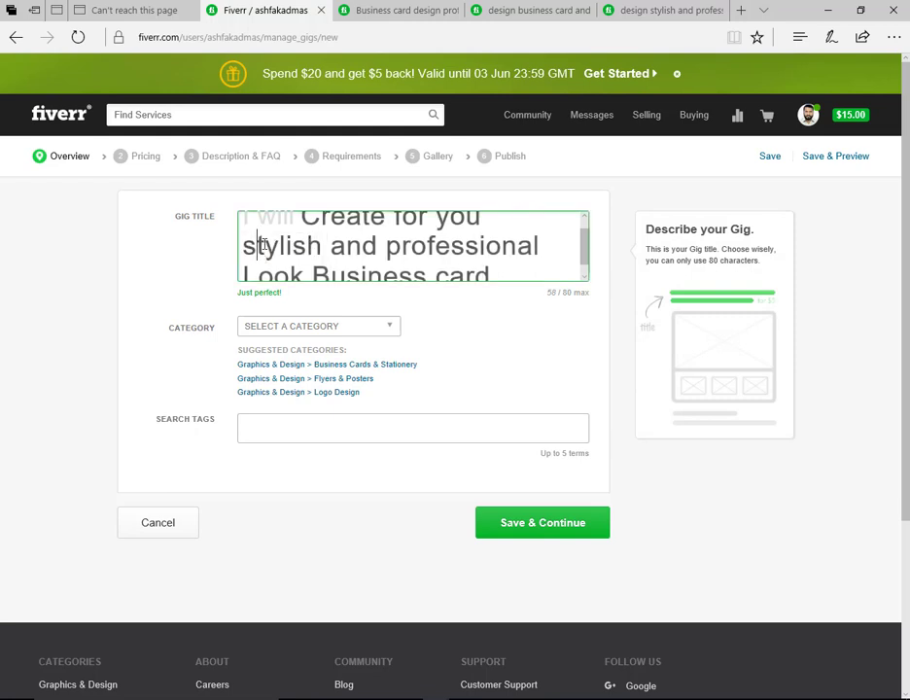
key("BackSpace")
type("S")
key("ctrl+Right")
key("shift+Right")
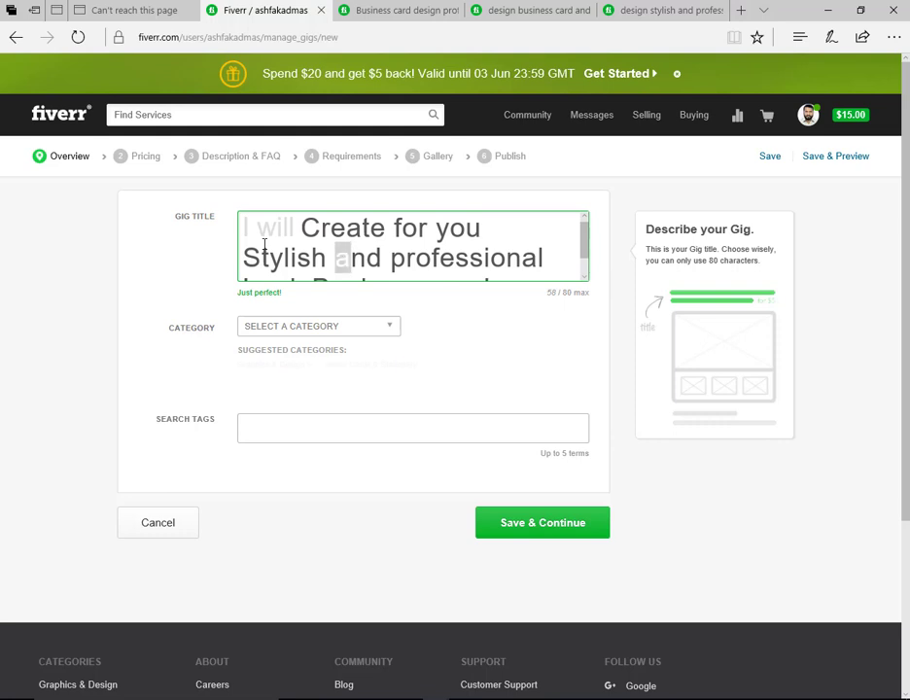
type("A")
key("ctrl+Right")
key("shift+Right")
type("P")
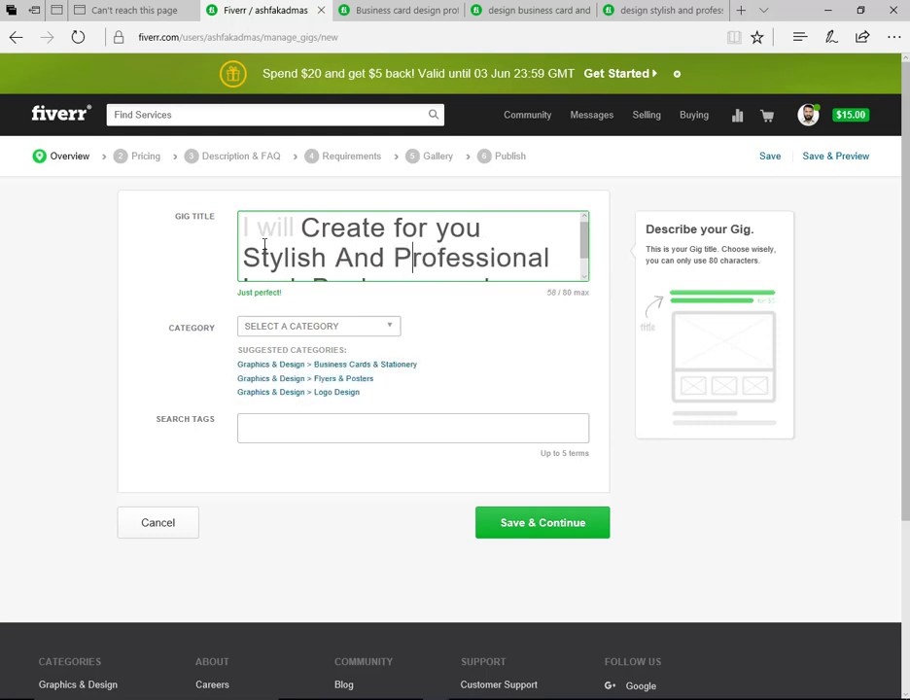
Step: Capitalize "For", "You" and "Card" so the title reads "Create For You Stylish And Professional Look Business Card"
key("Up")
key("shift+Left")
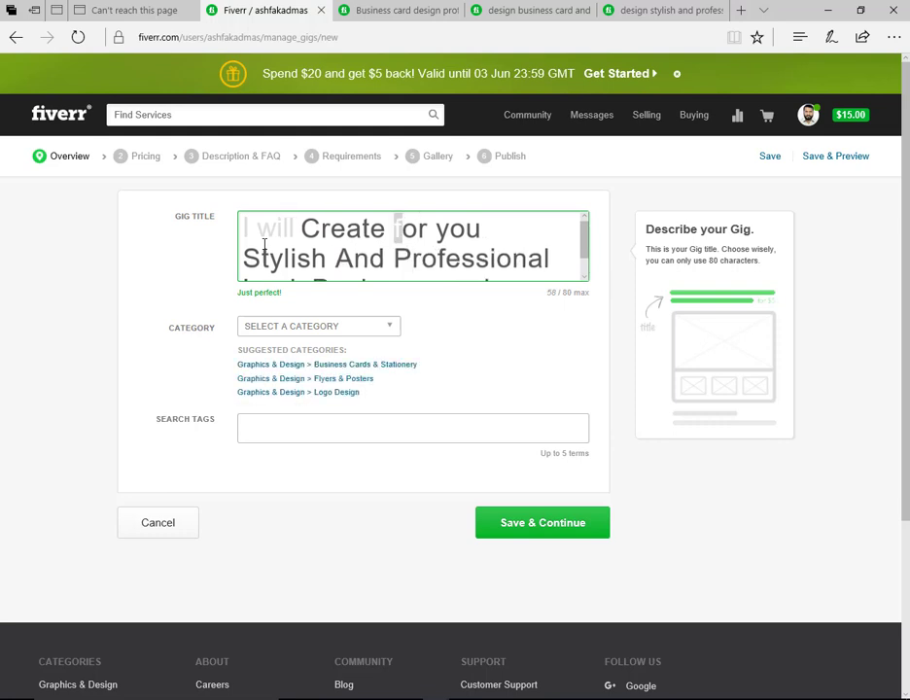
type("F")
key("ctrl+Right")
key("shift+Right")
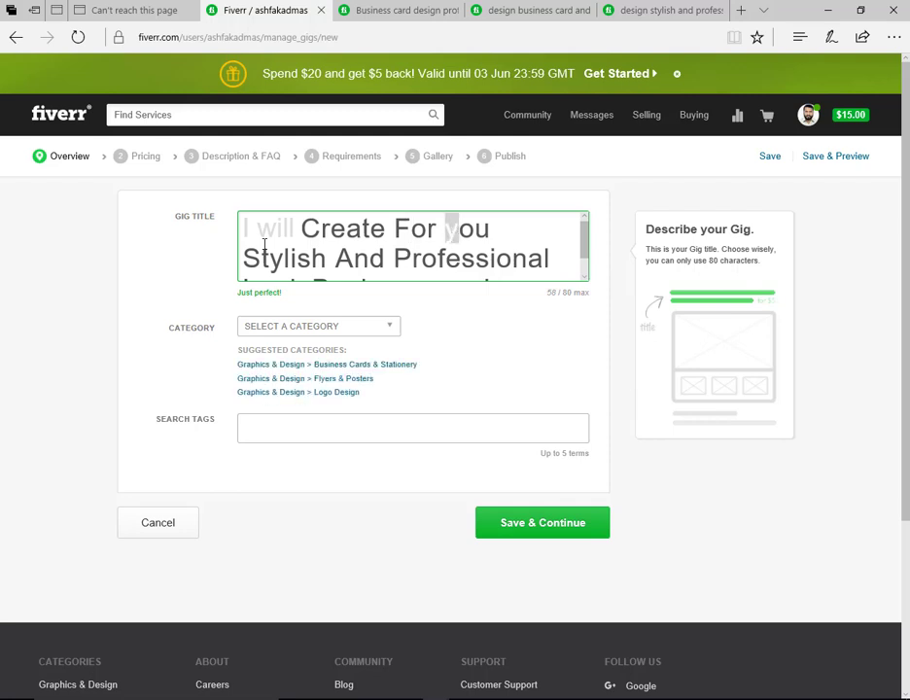
type("Y")
key("Down")
key("Down")
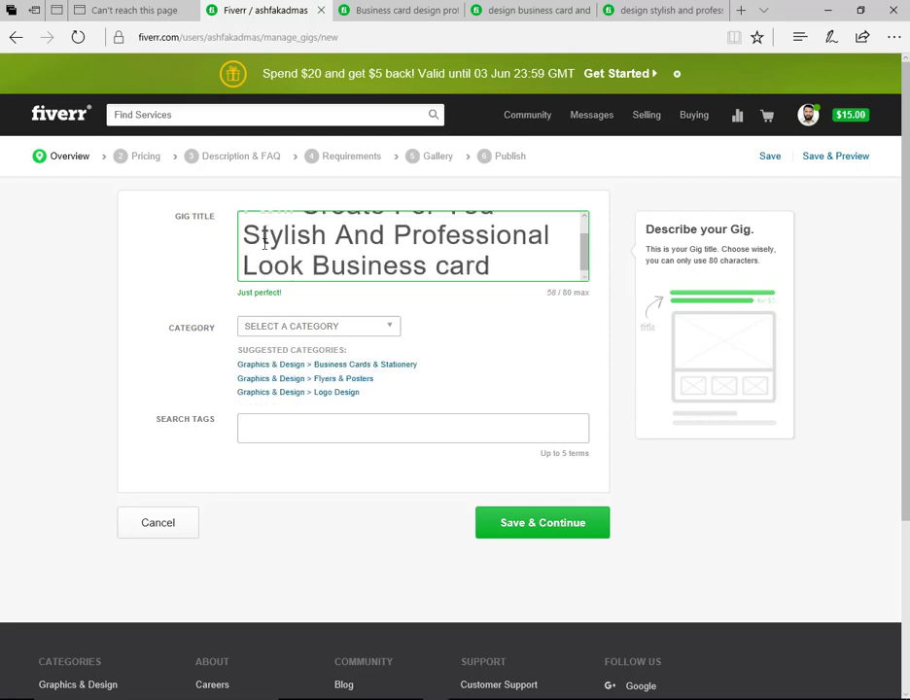
key("shift+Left")
type("C")
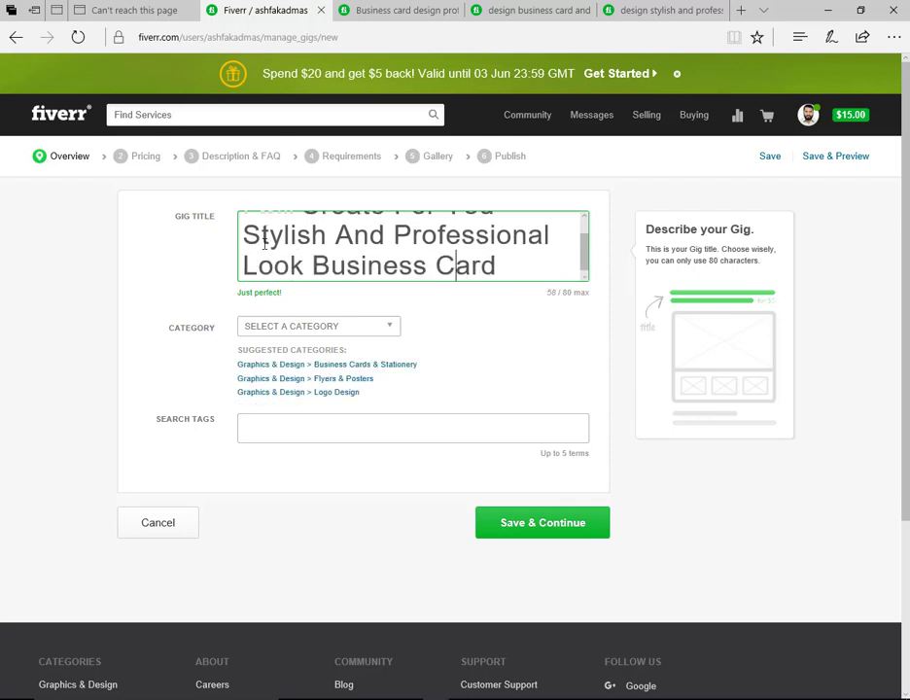
left_click(538, 340)
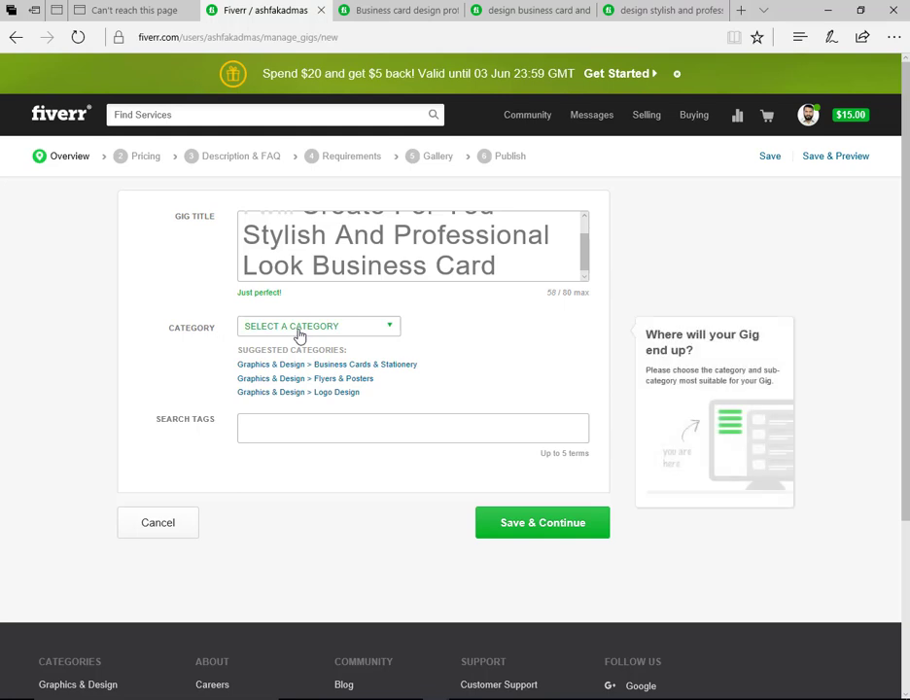
Step: Set the gig's category to Graphics & Design and its subcategory to Business Cards & Stationery
left_click(376, 331)
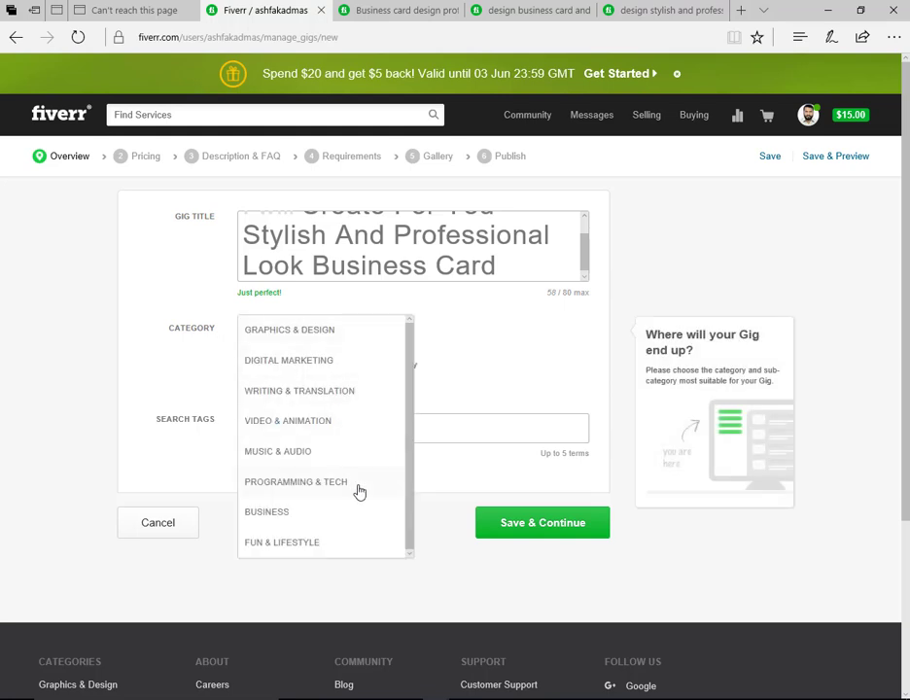
scroll(358, 491, "down", 1)
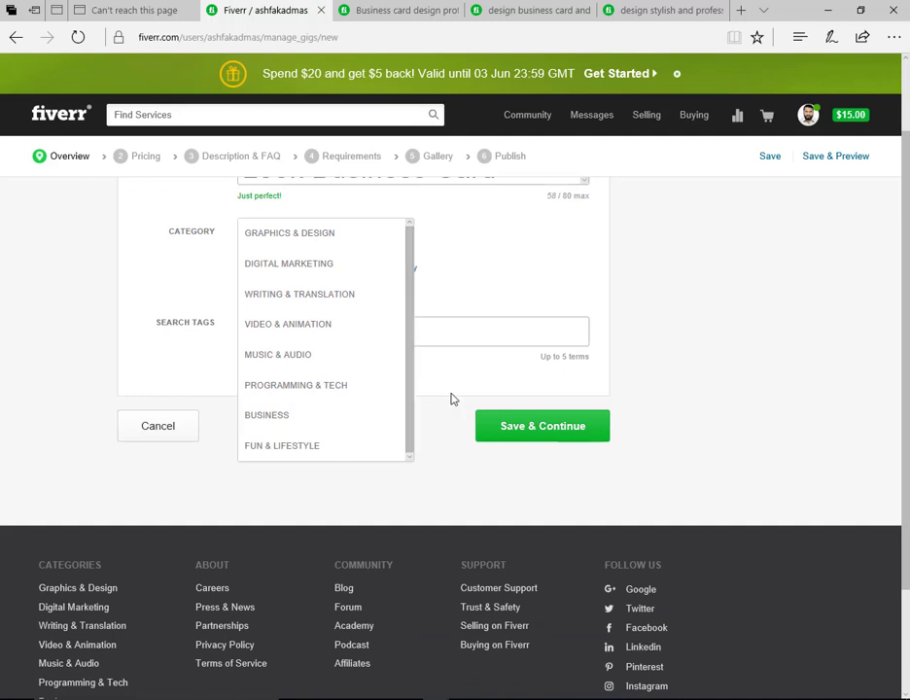
left_click(328, 239)
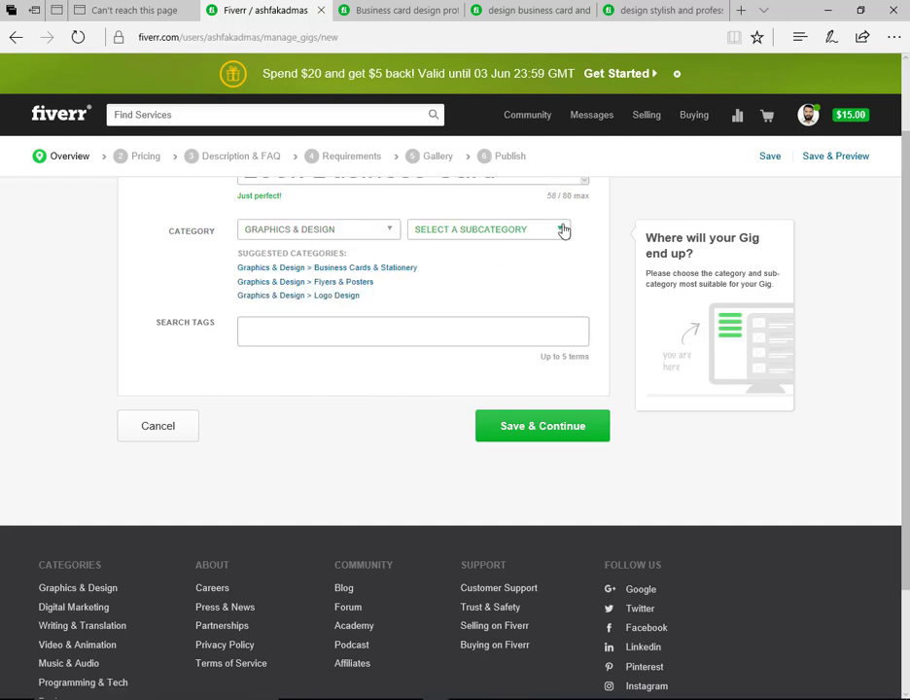
left_click(562, 230)
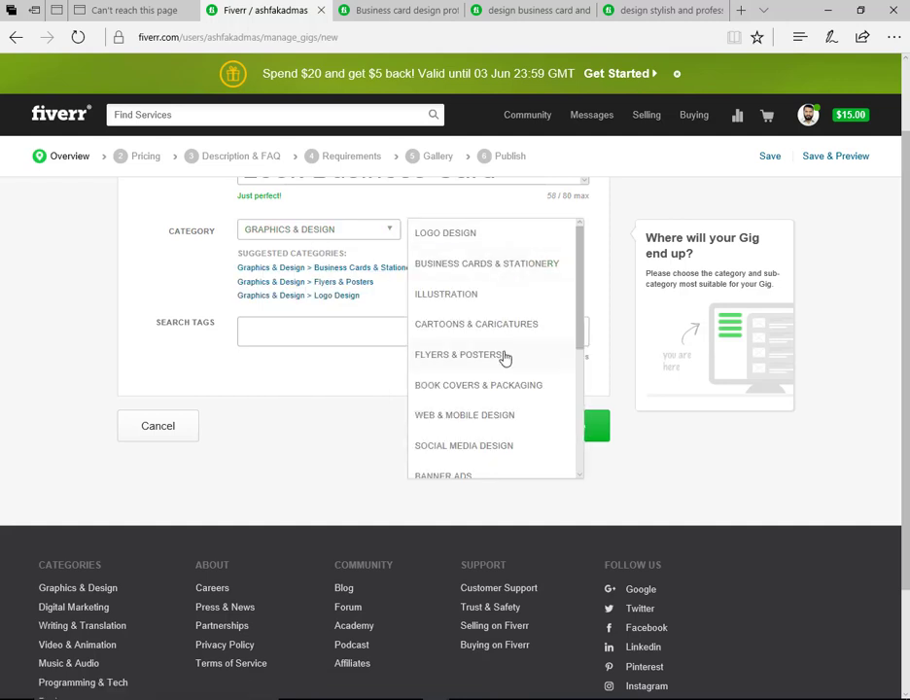
scroll(506, 445, "down", 1)
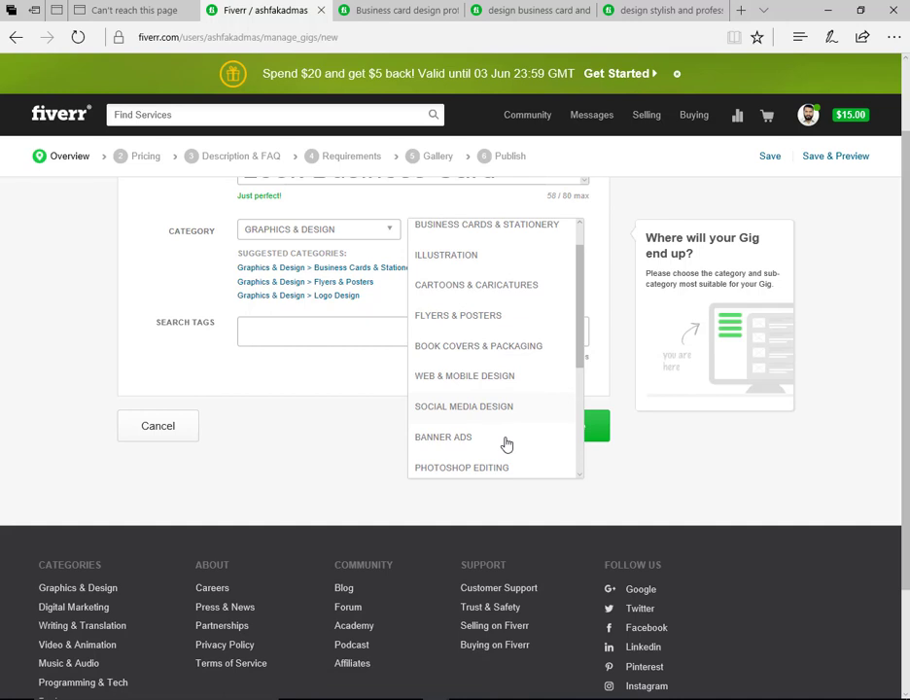
scroll(506, 444, "down", 4)
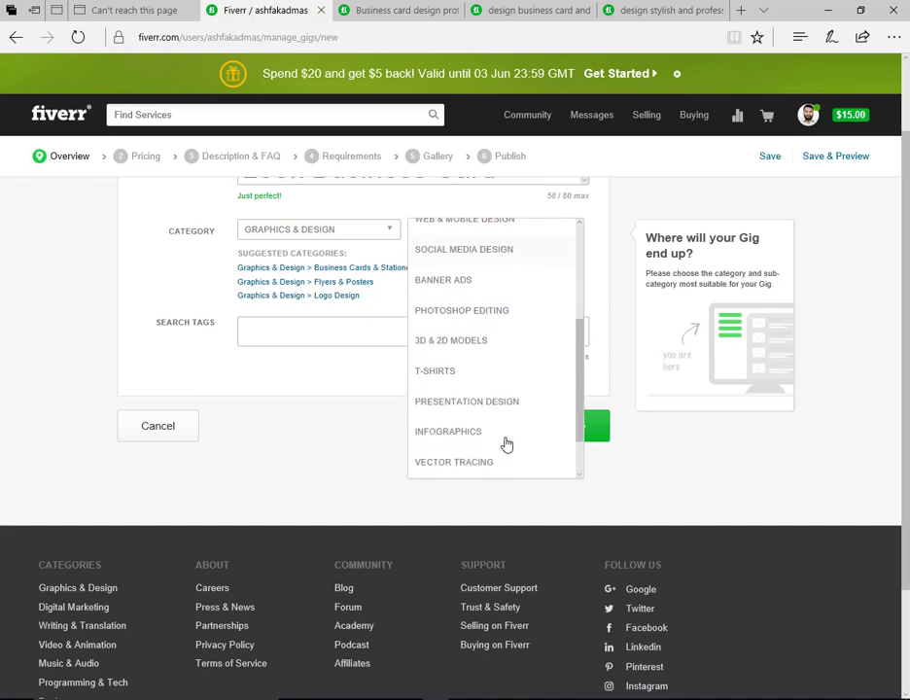
scroll(506, 445, "down", 2)
scroll(505, 444, "up", 6)
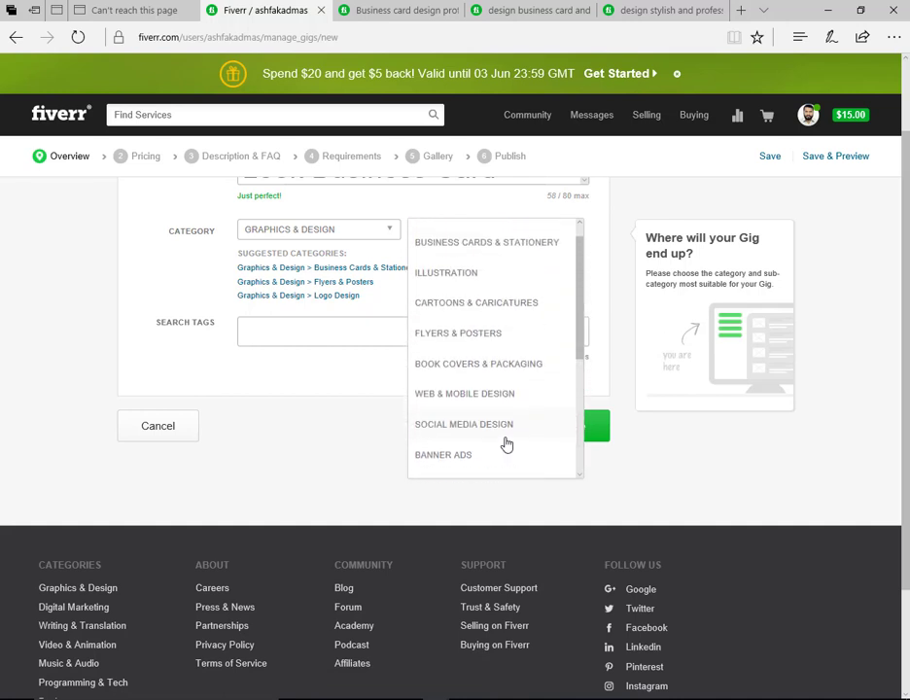
scroll(506, 444, "up", 2)
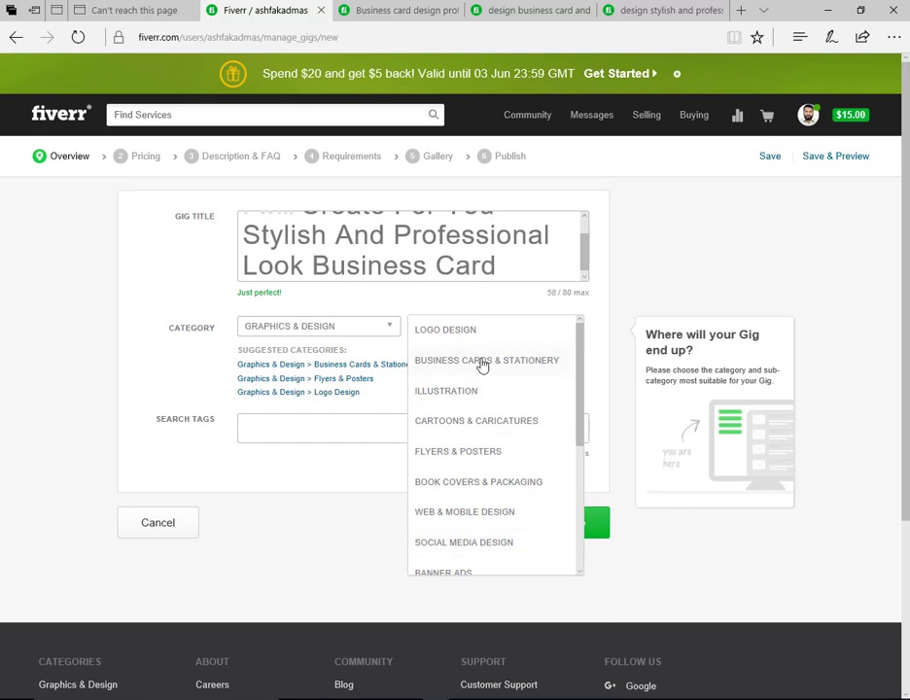
left_click(483, 361)
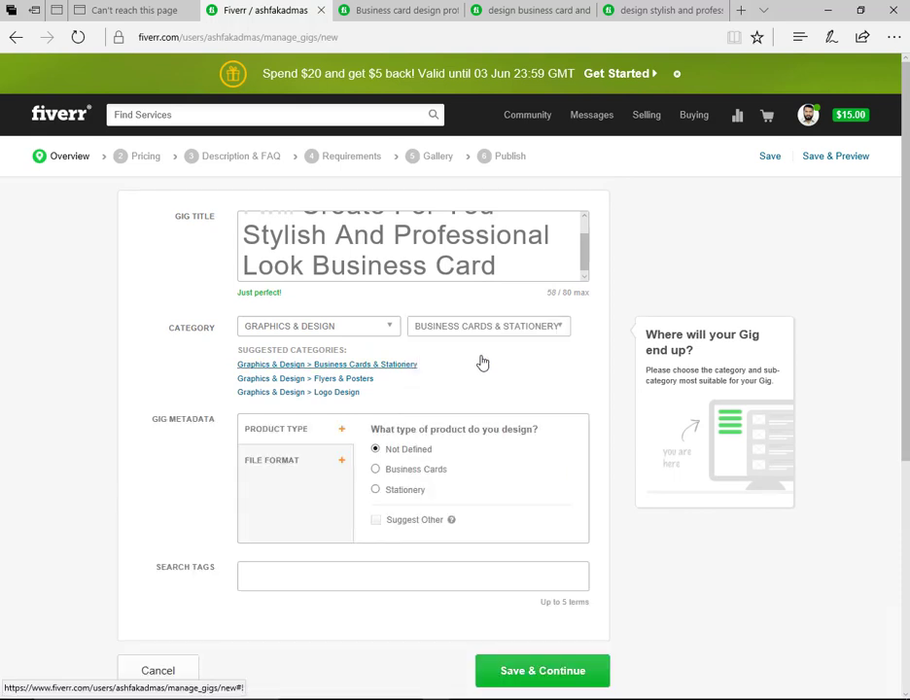
Step: Set the gig's product type metadata to Business Cards and open the file format options
scroll(623, 540, "down", 1)
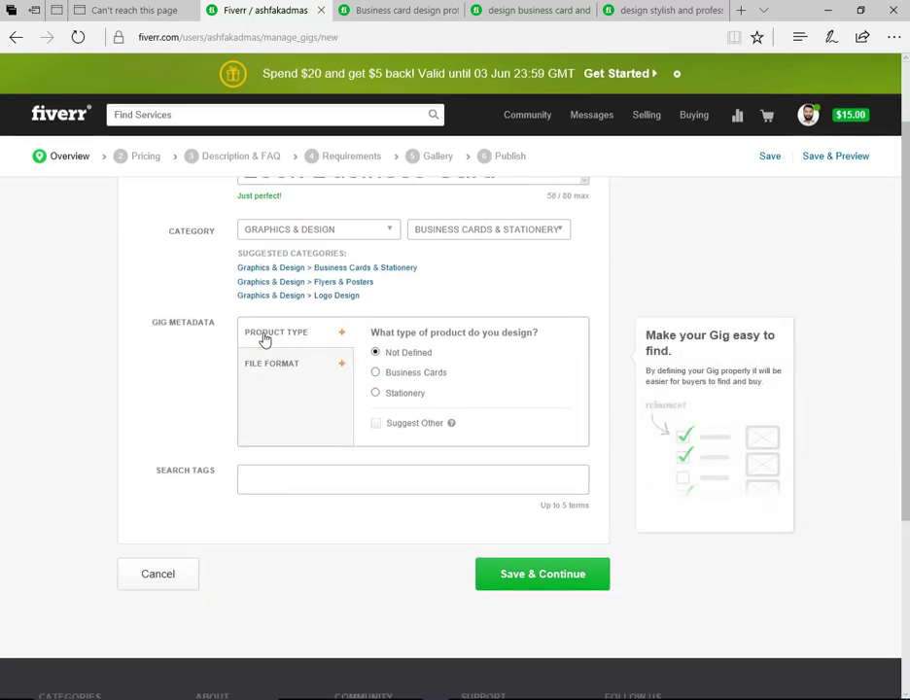
left_click(376, 374)
left_click(280, 365)
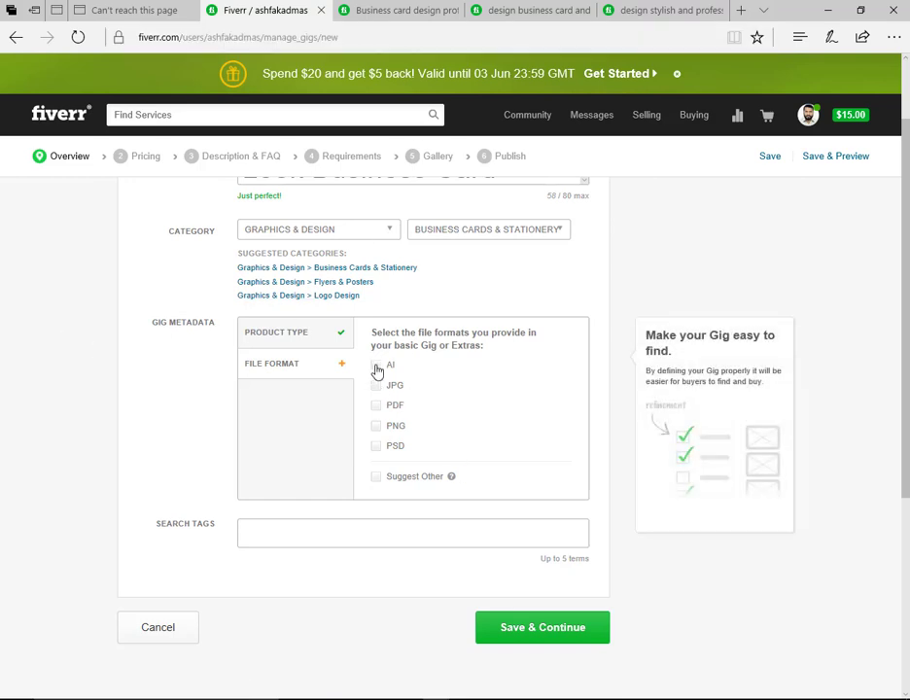
Step: Check the package comparison on the reference business card gig, then return to the new gig form
left_click(407, 9)
scroll(548, 398, "down", 3)
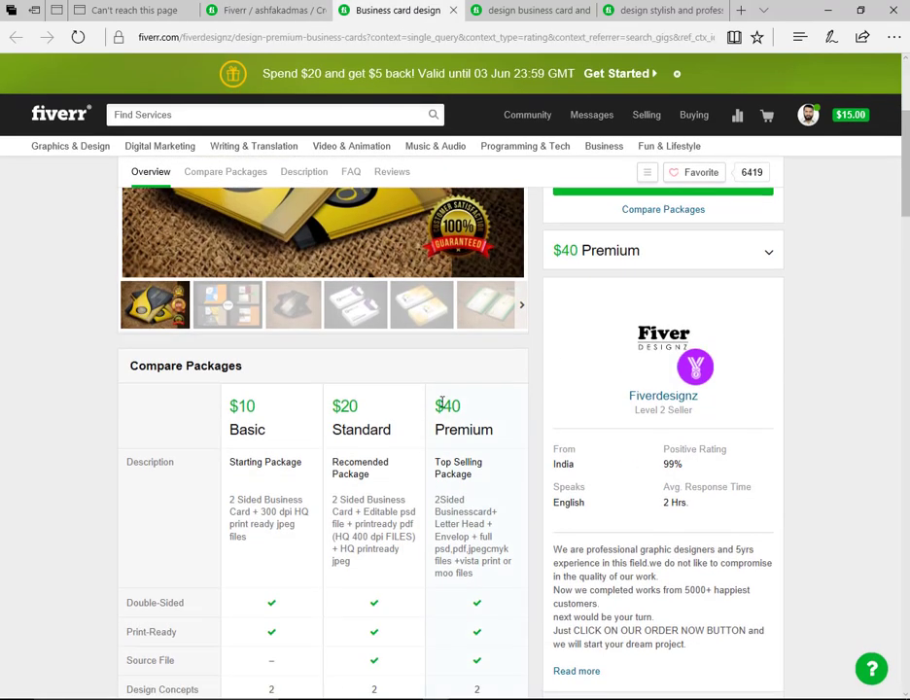
left_click_drag(435, 429, 488, 428)
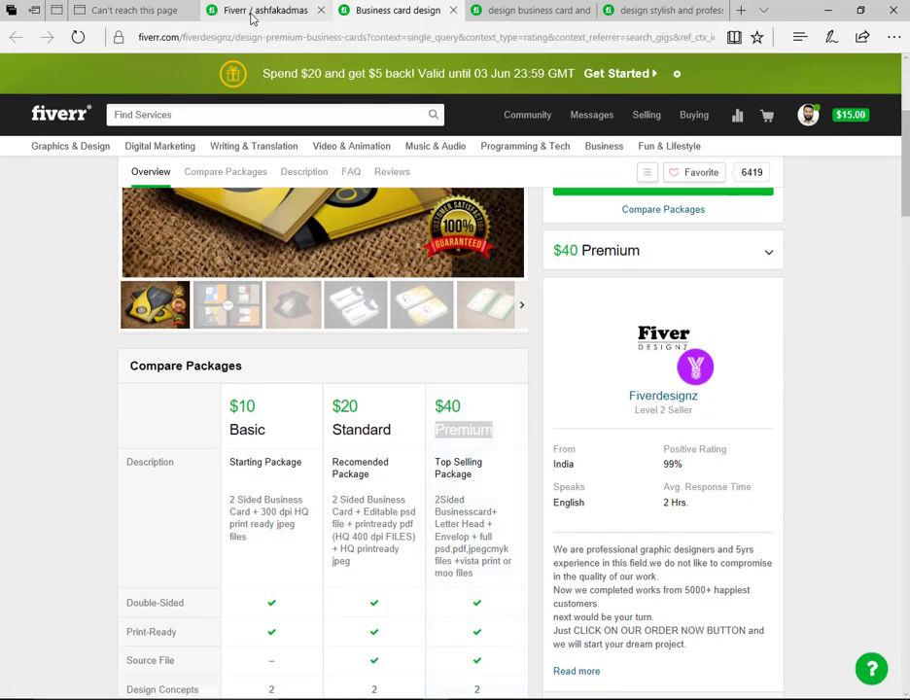
left_click(253, 12)
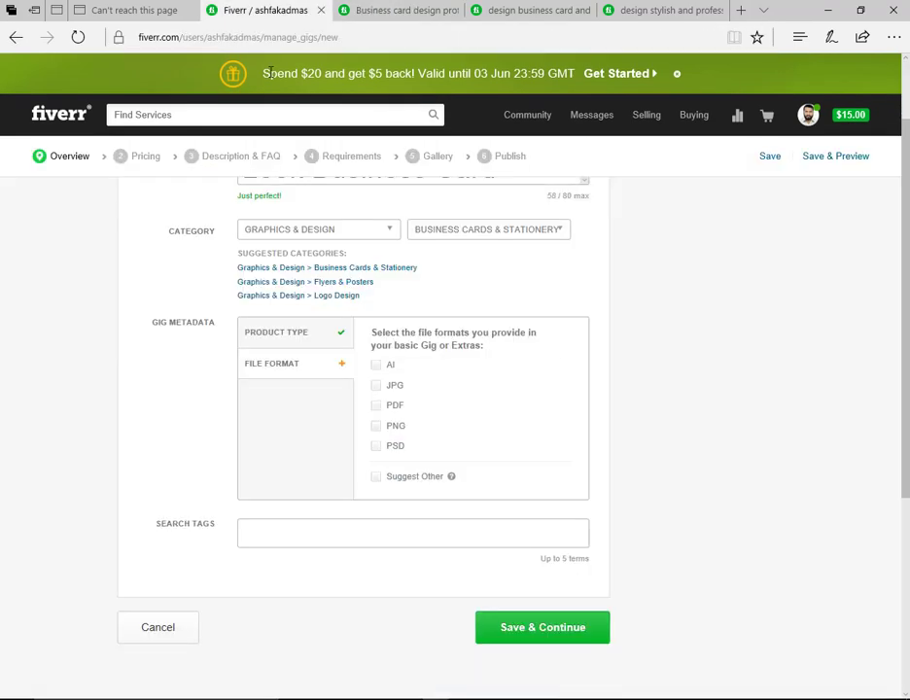
Step: Select AI, JPG, PNG and PSD as the file formats provided in the gig metadata
left_click(376, 366)
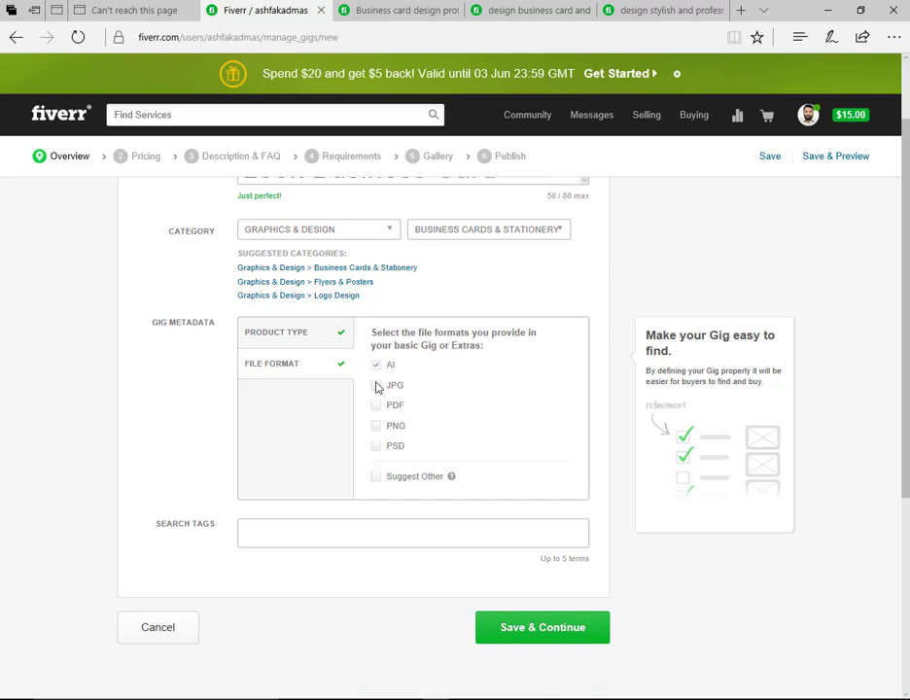
left_click(379, 390)
left_click(375, 428)
left_click(374, 448)
scroll(525, 449, "down", 1)
scroll(521, 444, "up", 1)
Step: Add the suggested term "Business Cards" as the gig's first search tag
left_click(263, 534)
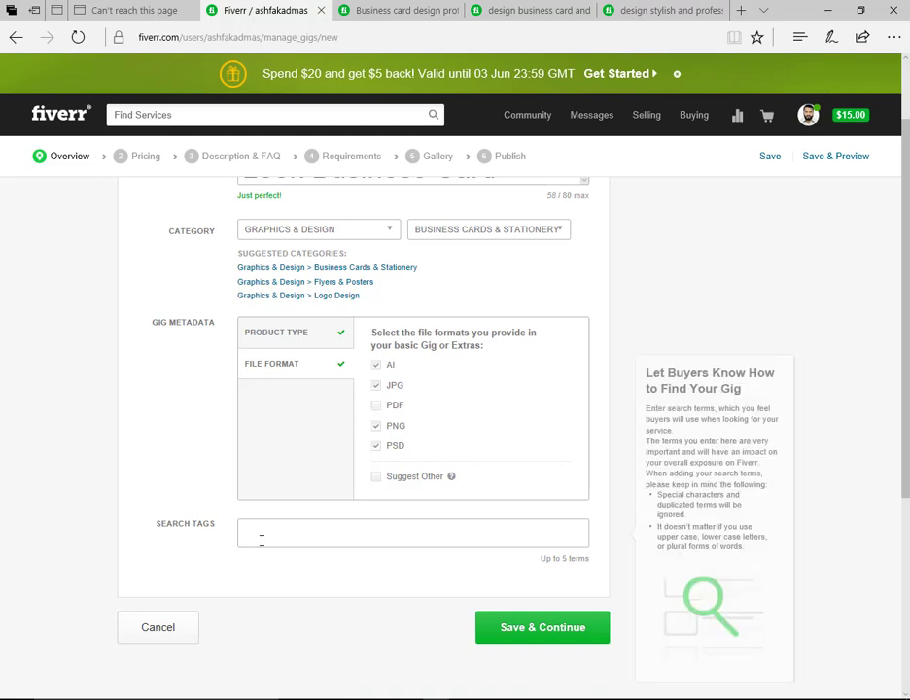
left_click(269, 532)
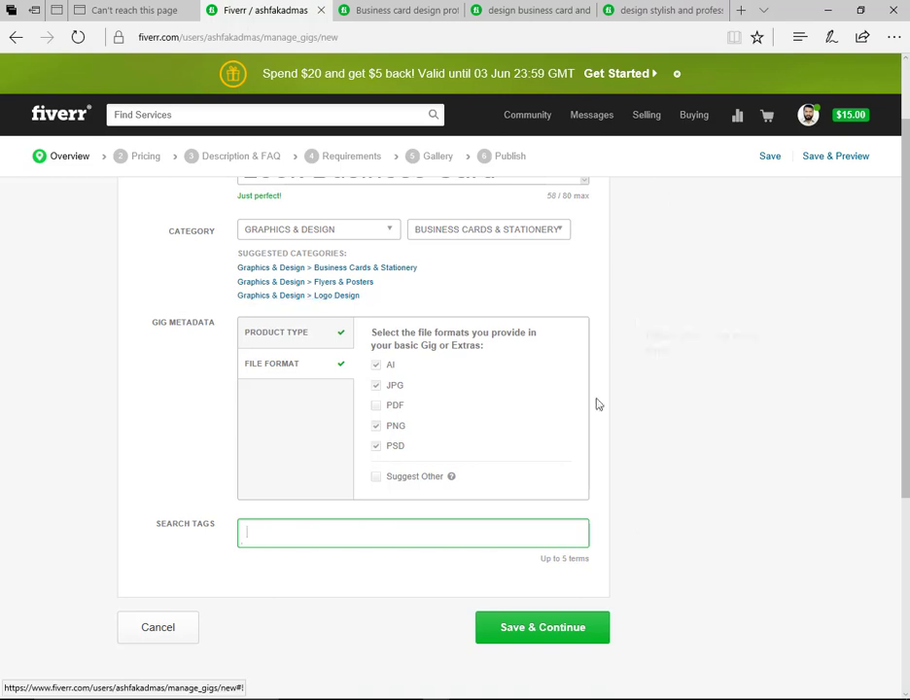
scroll(598, 402, "up", 1)
scroll(606, 378, "down", 3)
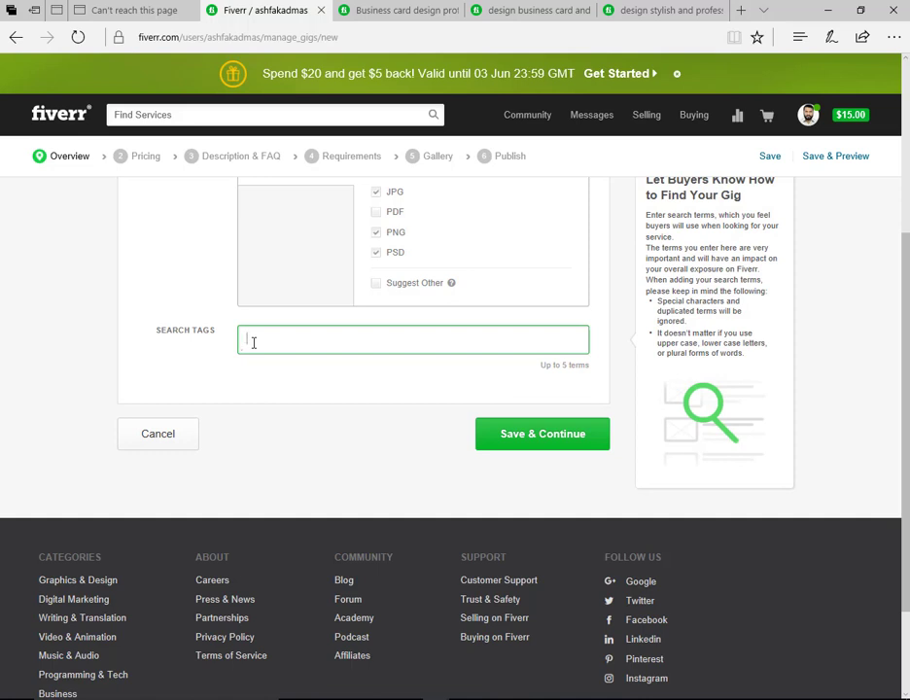
scroll(138, 329, "up", 3)
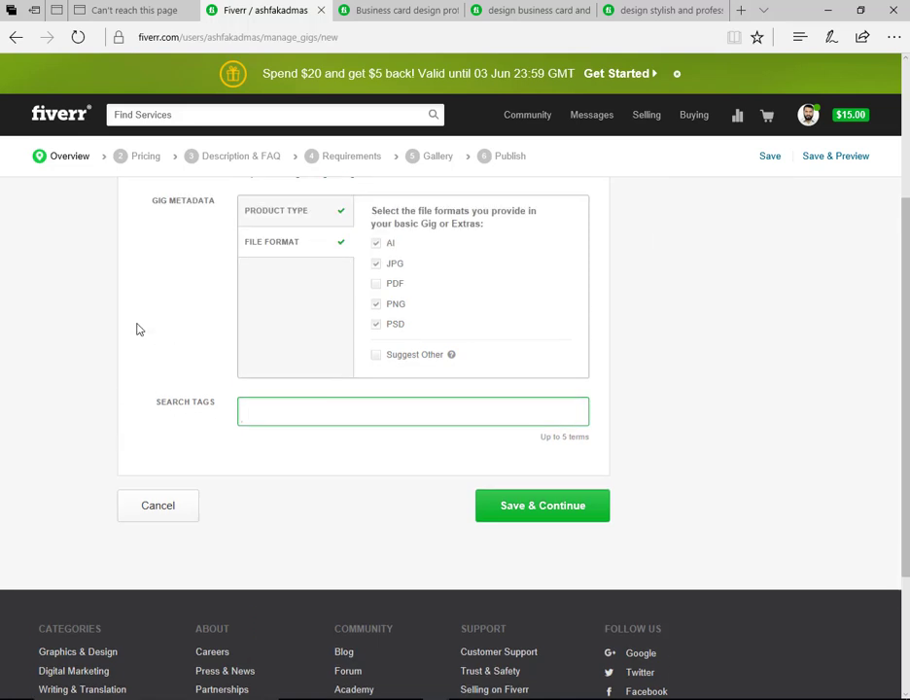
scroll(138, 329, "down", 2)
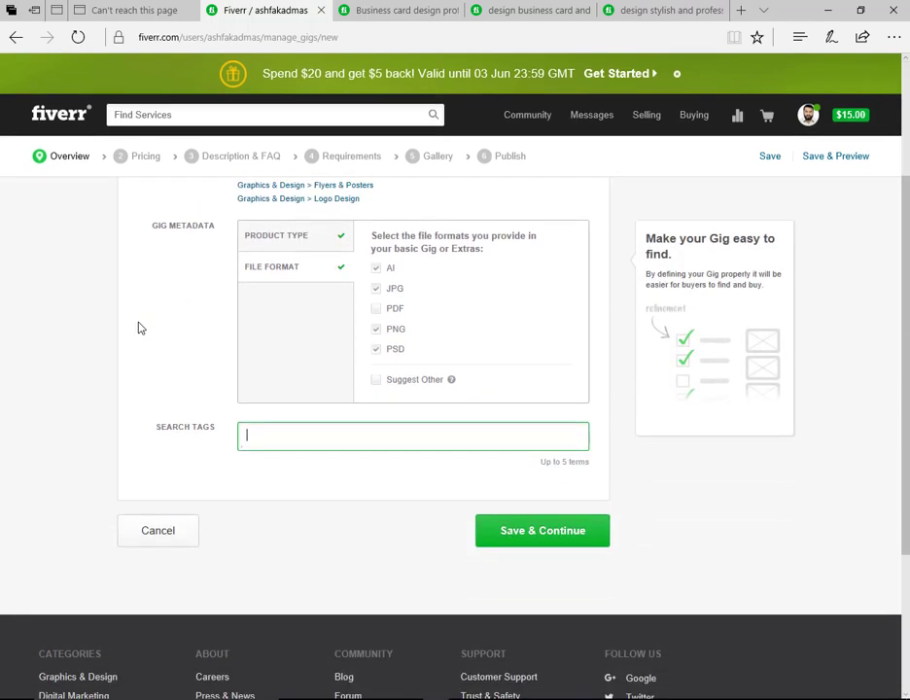
scroll(138, 329, "up", 1)
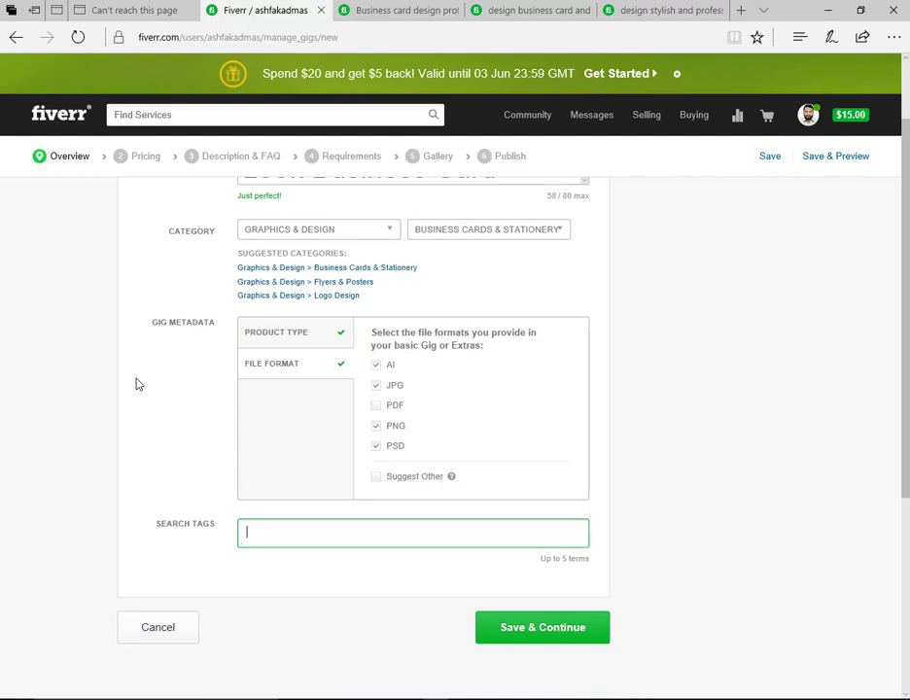
type("Busine")
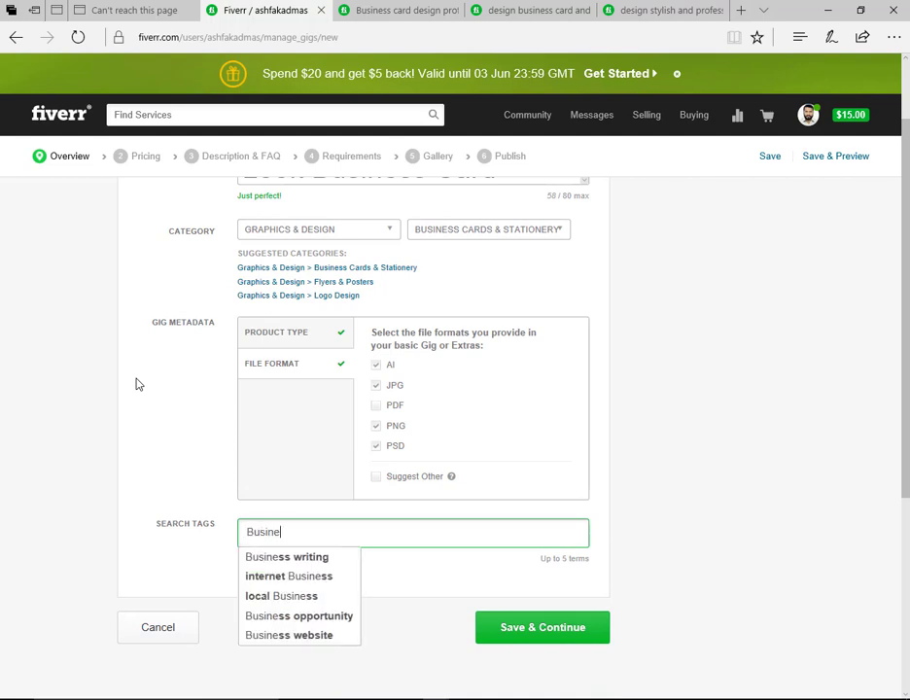
type("ss")
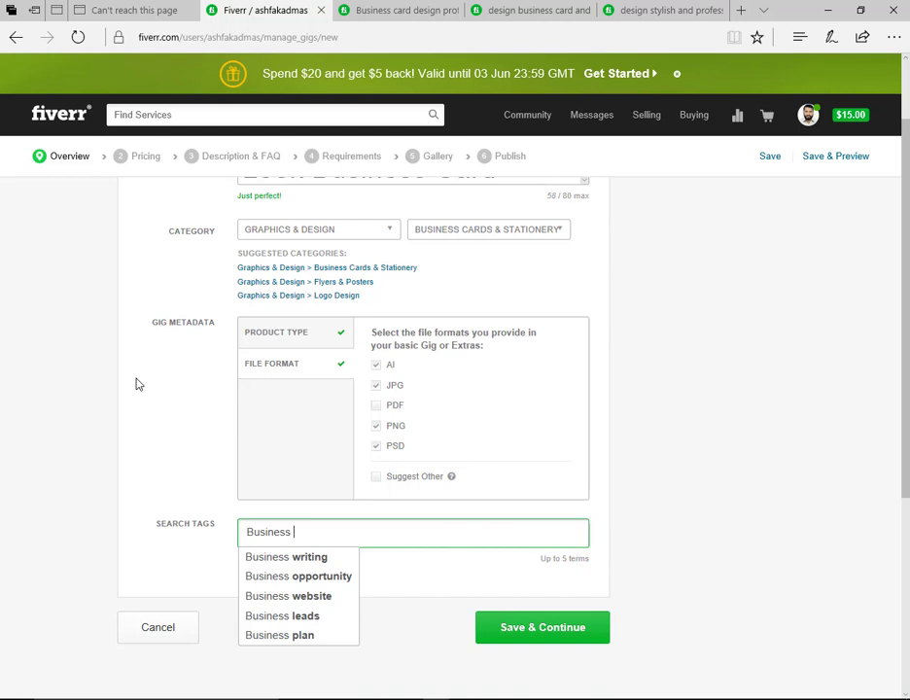
type(" Ca")
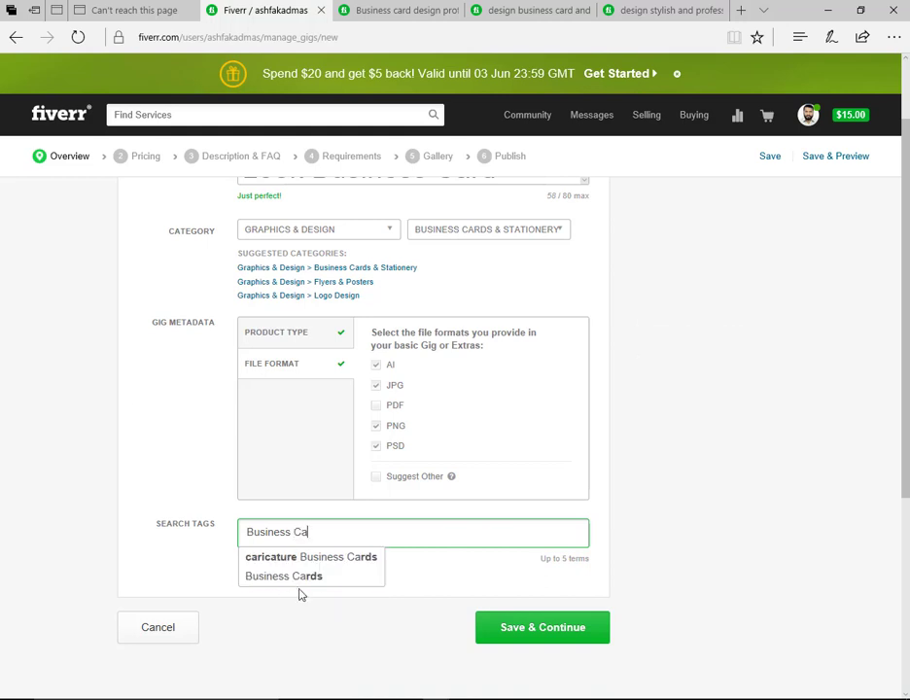
left_click(294, 581)
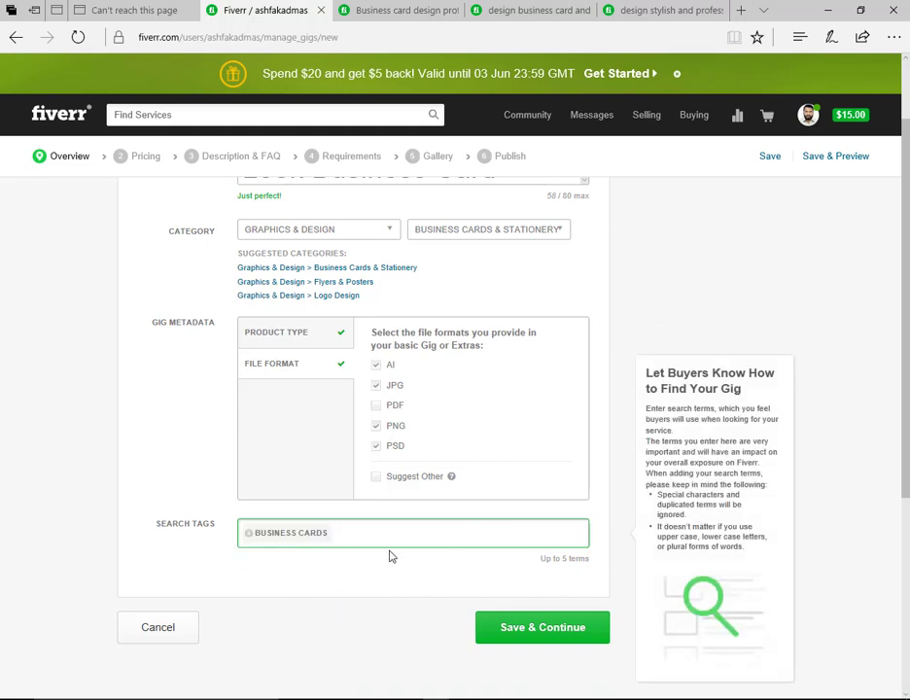
type("Business")
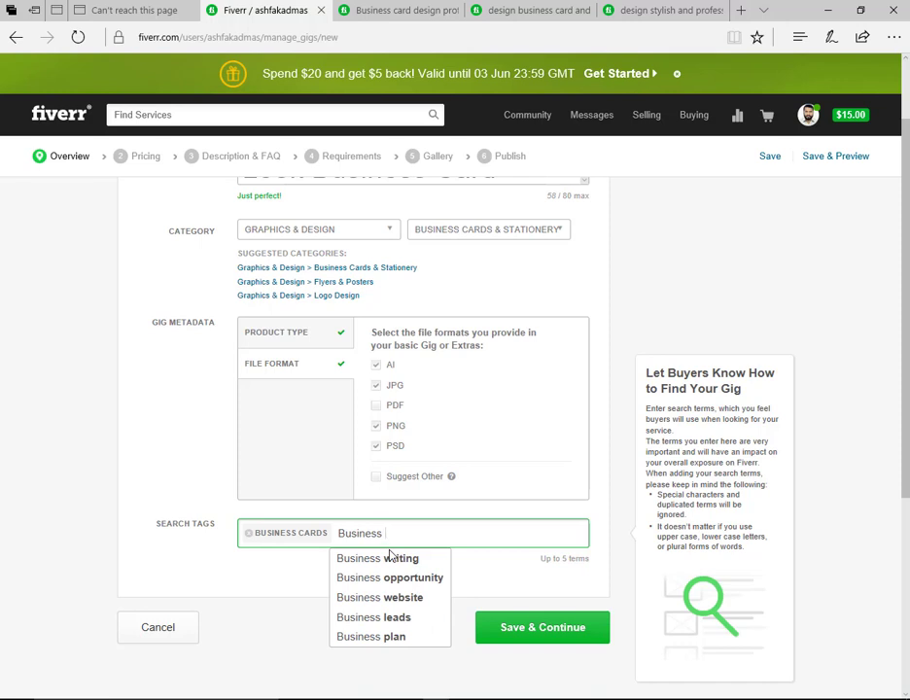
type(" cards")
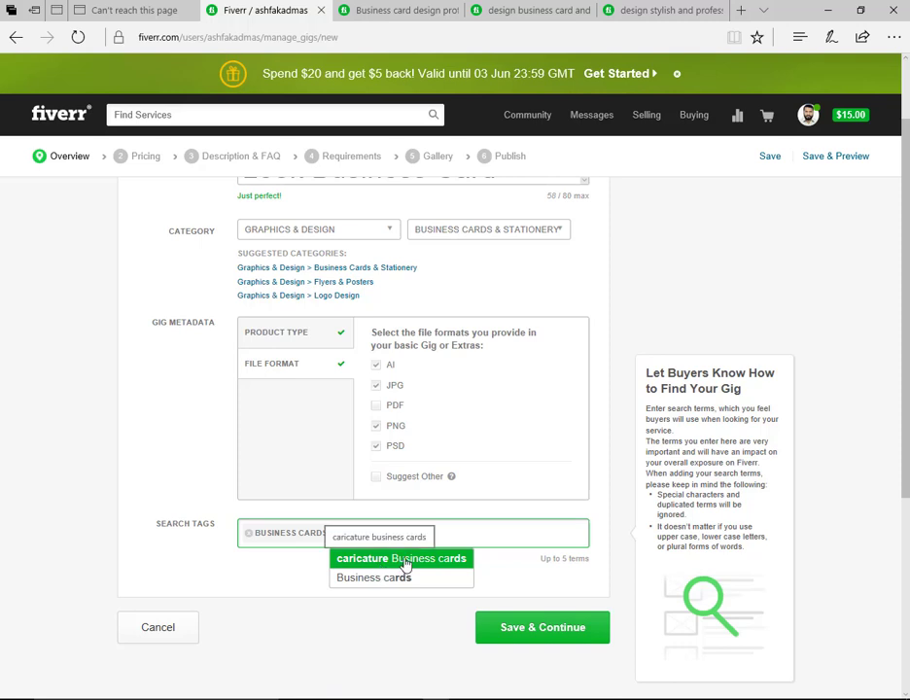
left_click(403, 565)
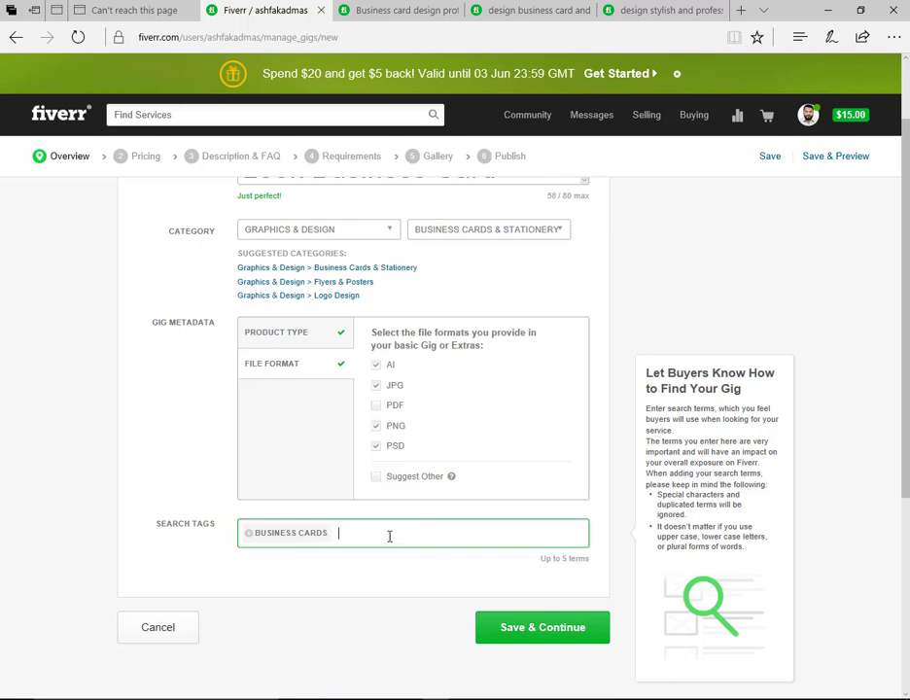
left_click(390, 537)
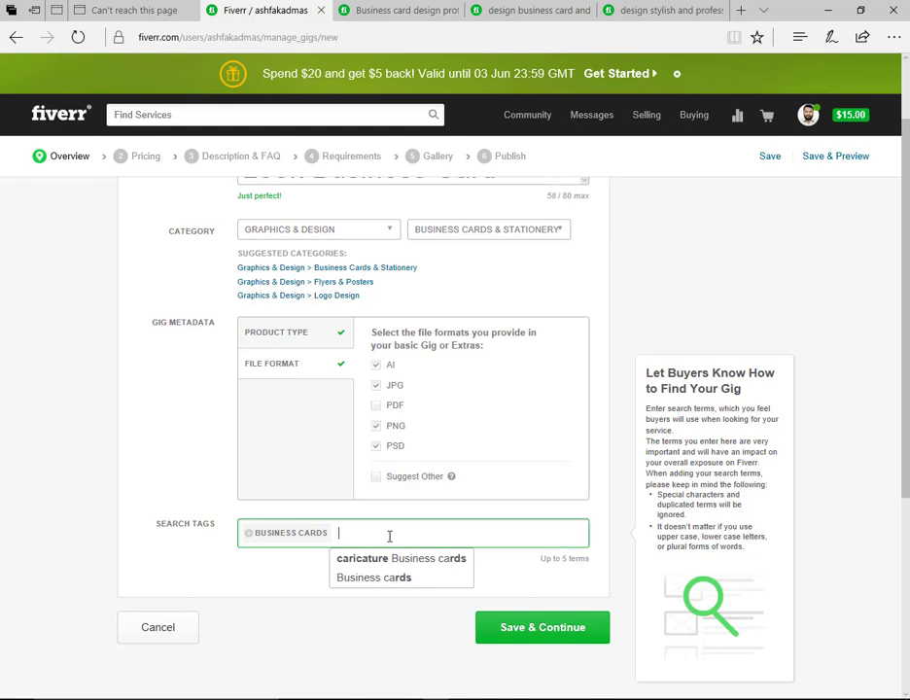
Step: Add the suggested term "stationary" as the gig's second search tag
type("s")
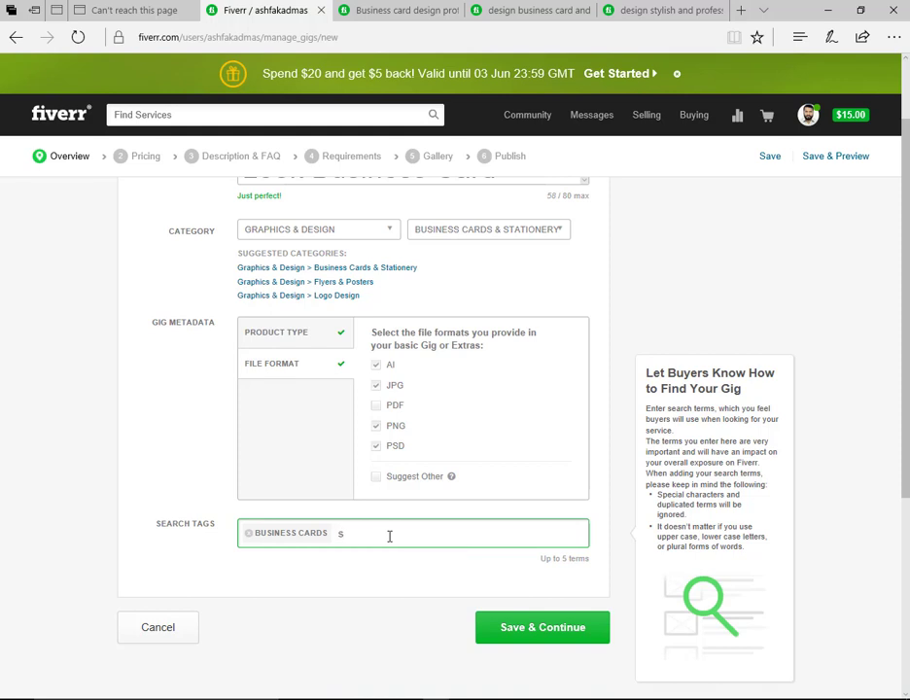
type("ta")
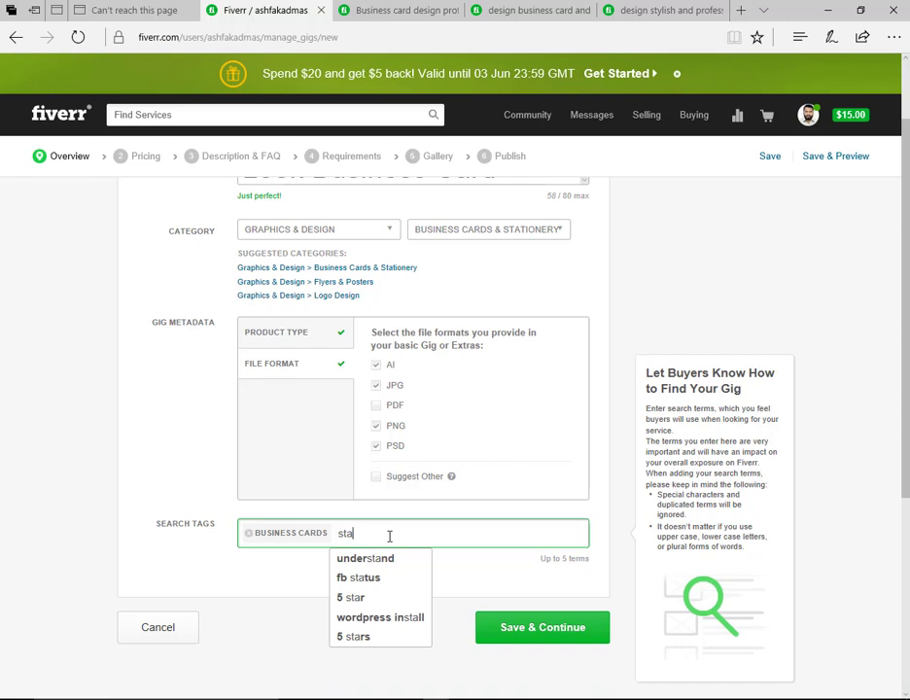
type("tiona")
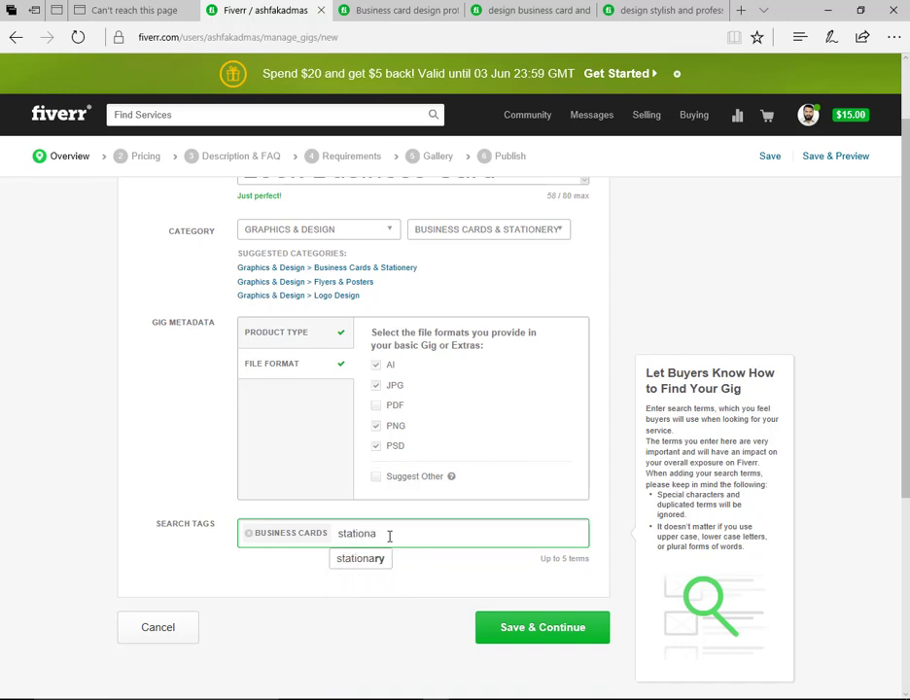
type("ry")
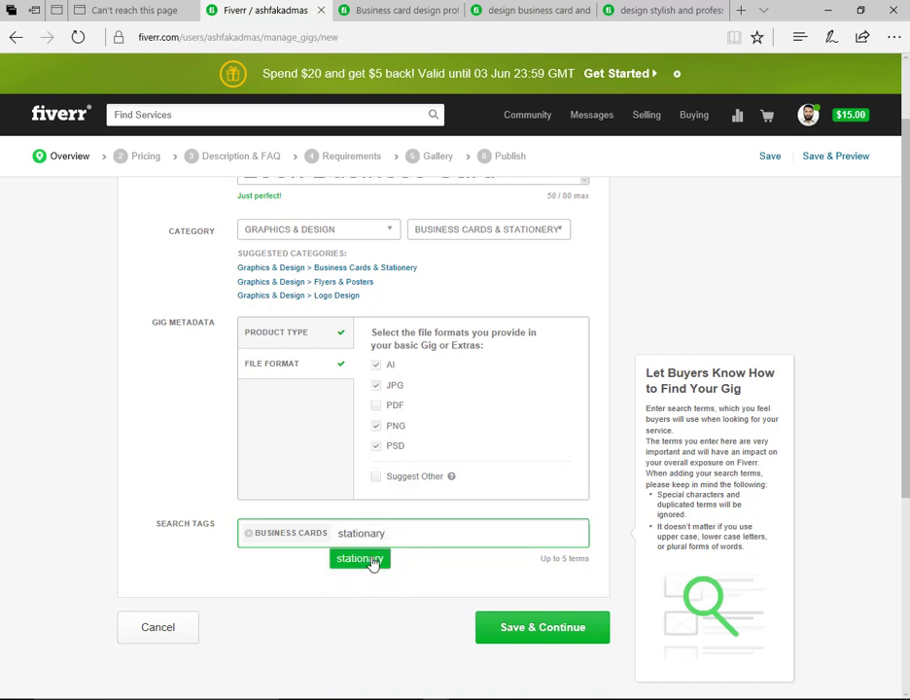
left_click(372, 563)
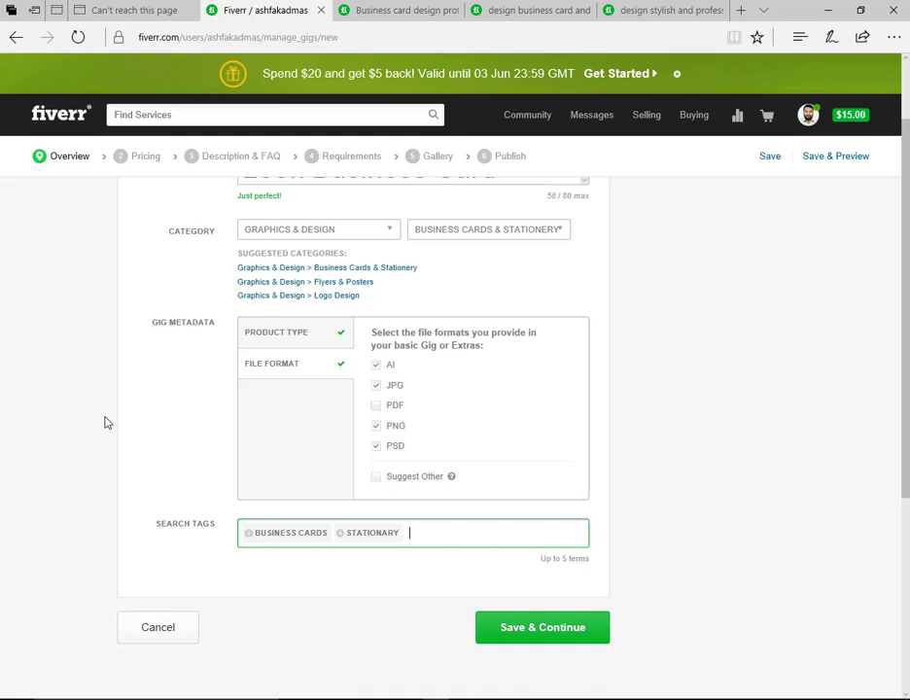
type("Busine")
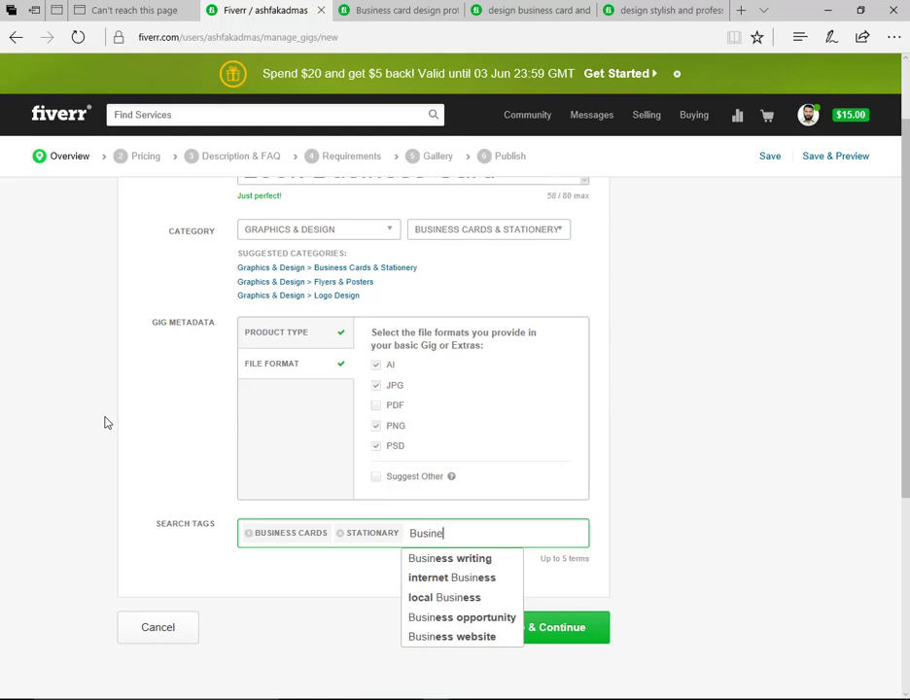
type("ss ")
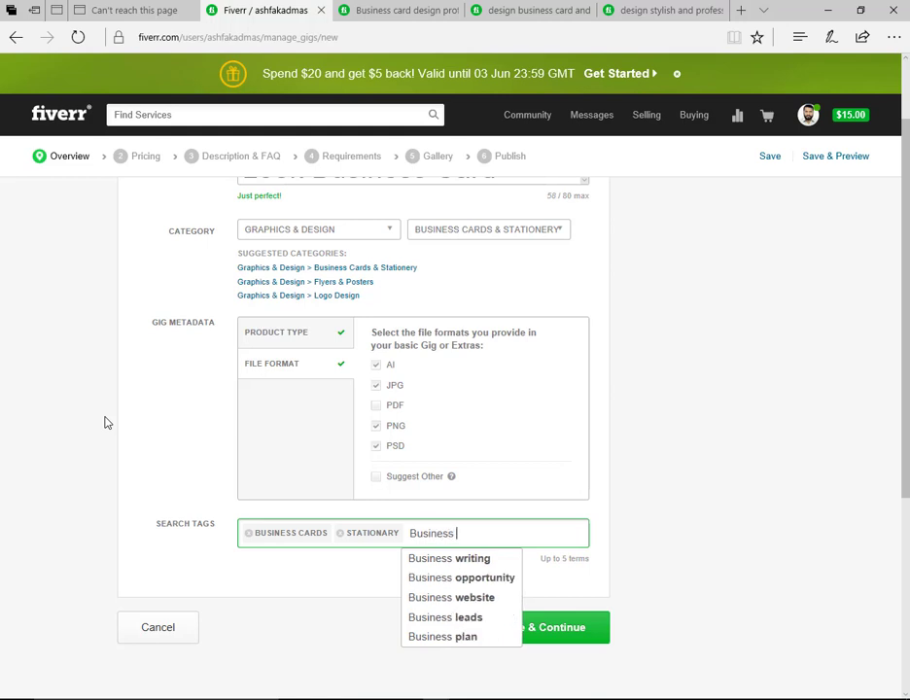
type("car")
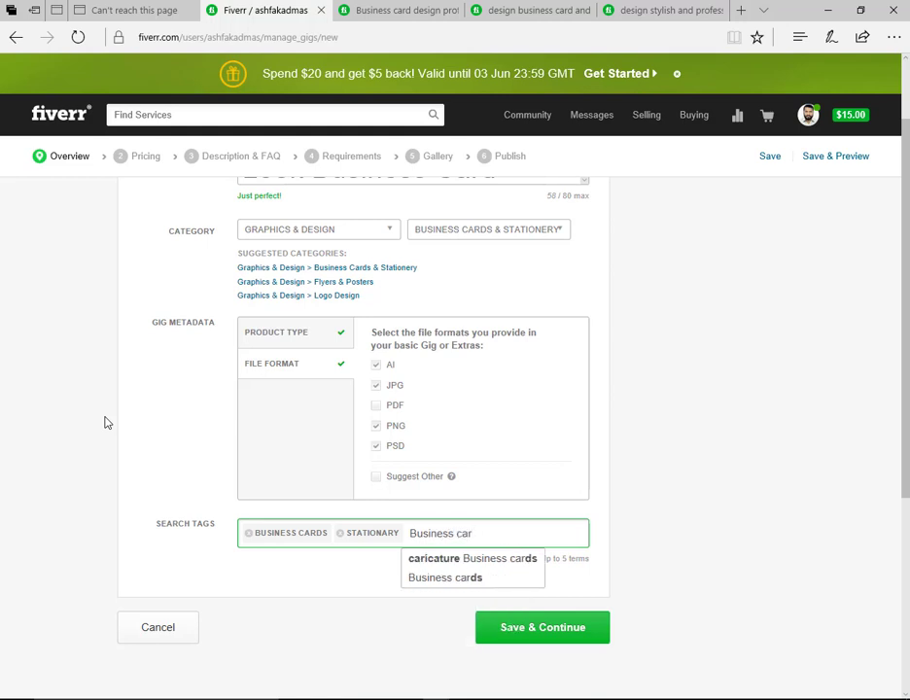
type("ds ")
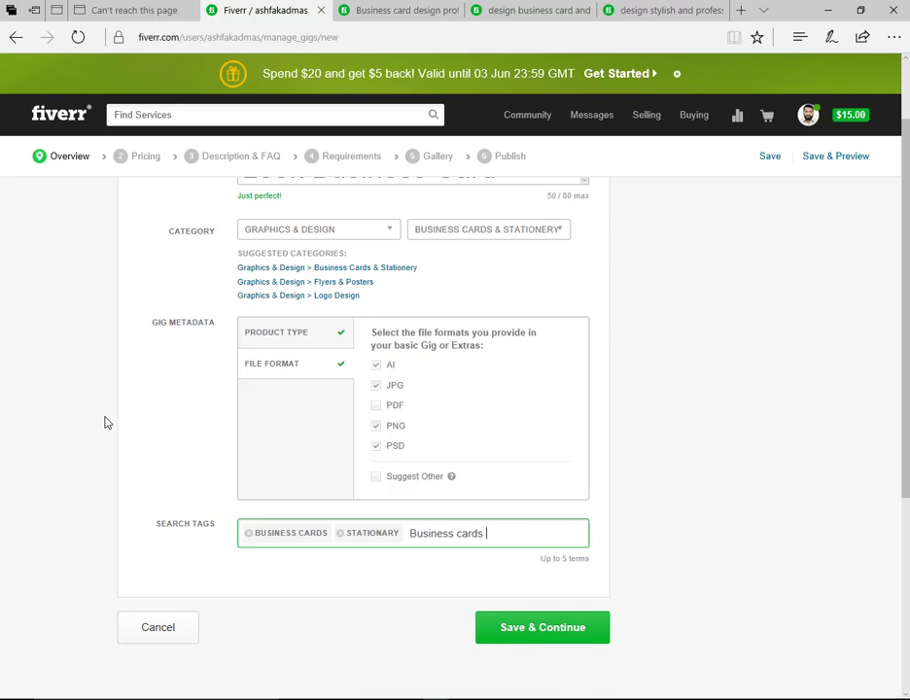
type("& sta")
key("Return")
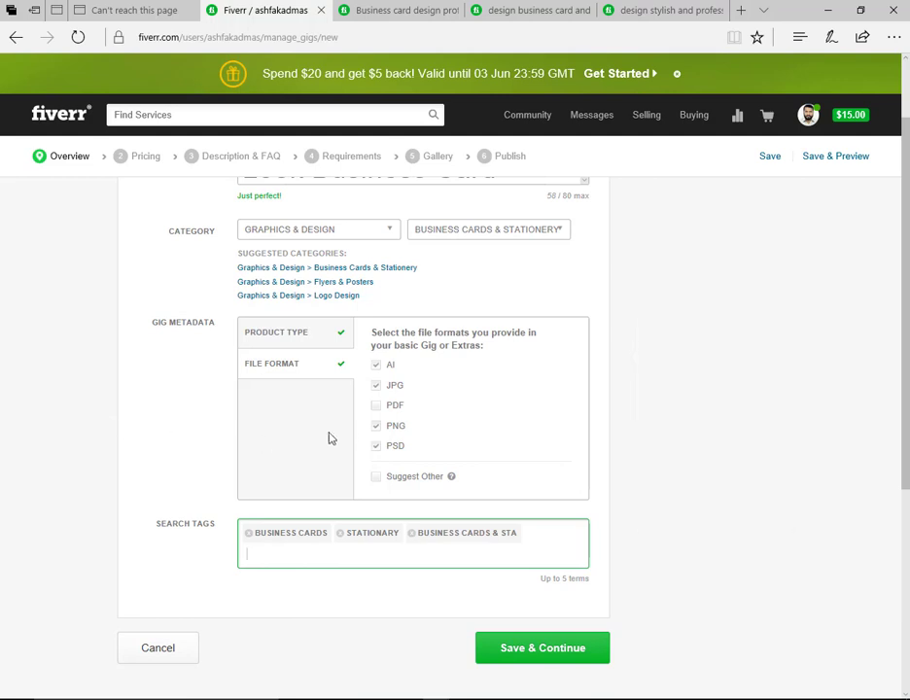
left_click(518, 537)
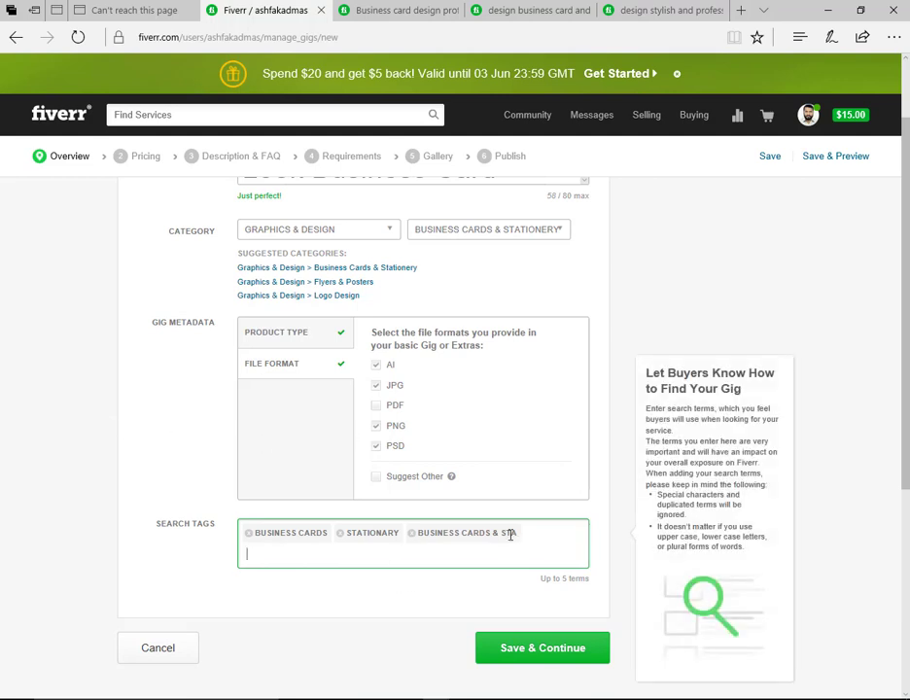
left_click(414, 534)
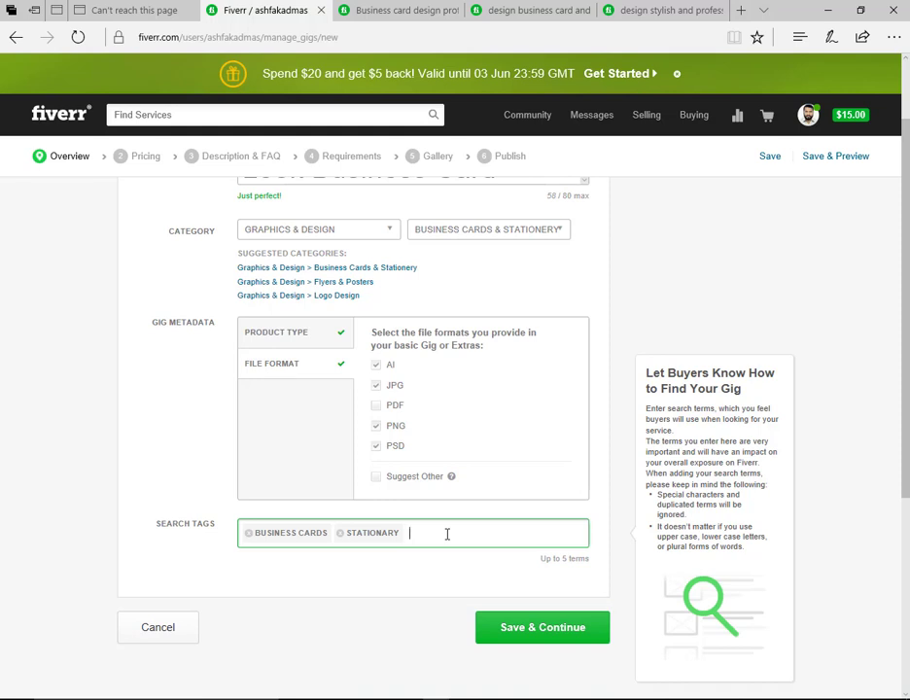
type("Business")
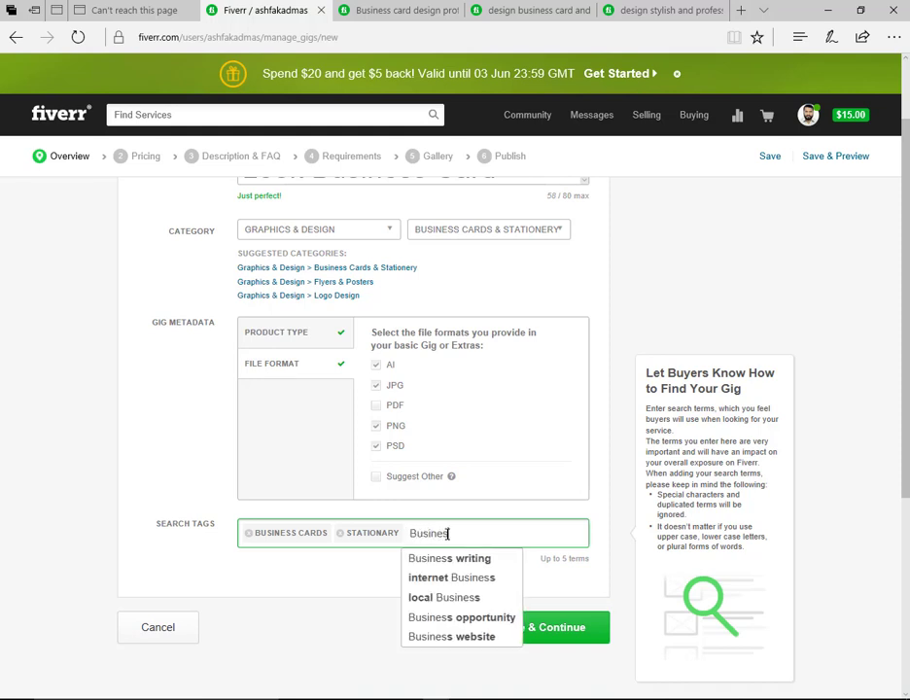
type(" car")
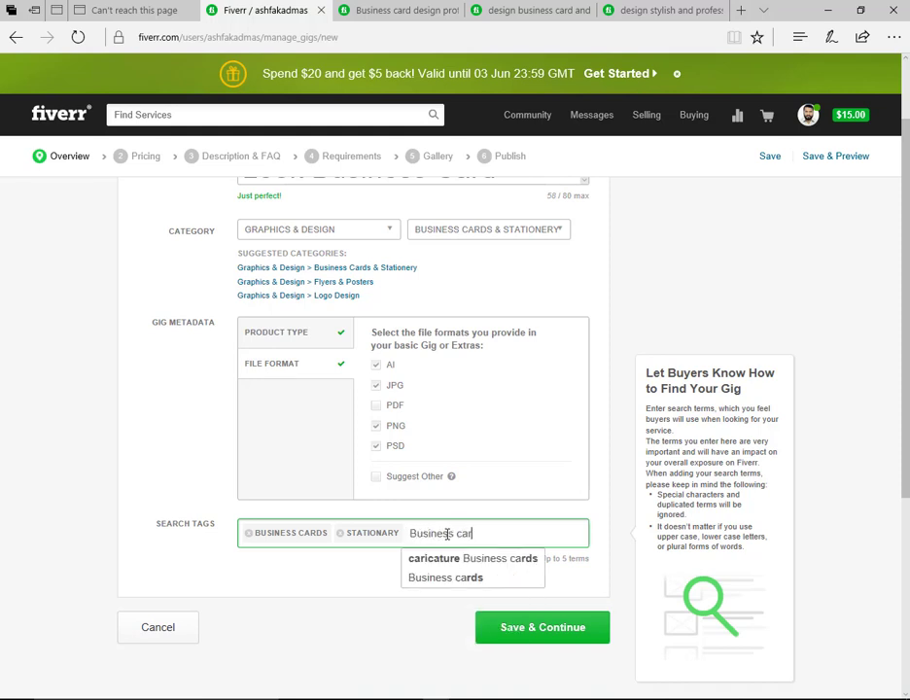
type("ds ")
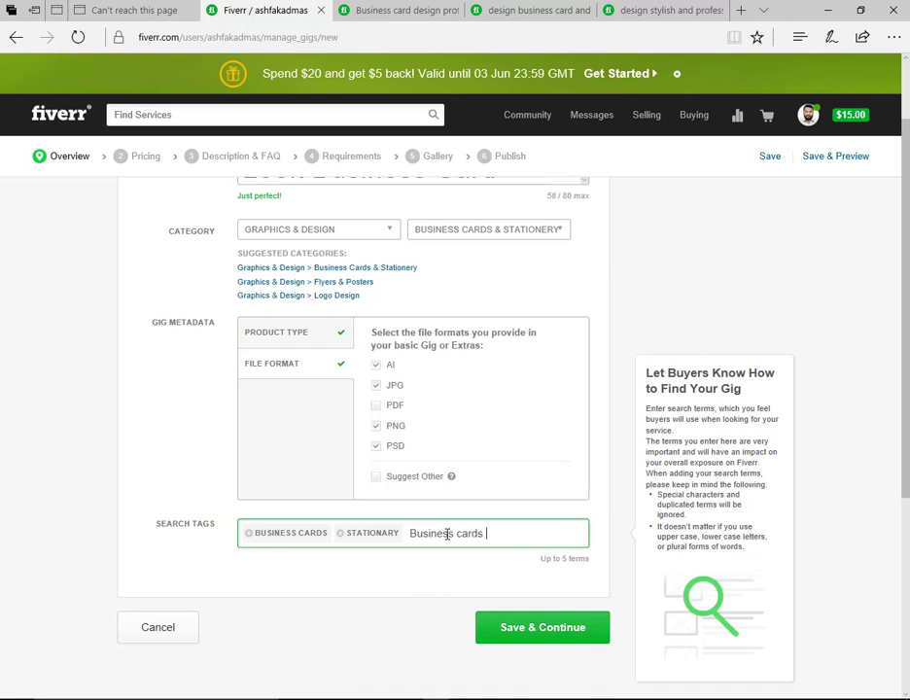
type("& Sta")
key("BackSpace")
key("BackSpace")
key("BackSpace")
key("BackSpace")
key("BackSpace")
key("BackSpace")
key("BackSpace")
key("BackSpace")
key("BackSpace")
key("BackSpace")
key("BackSpace")
key("BackSpace")
key("BackSpace")
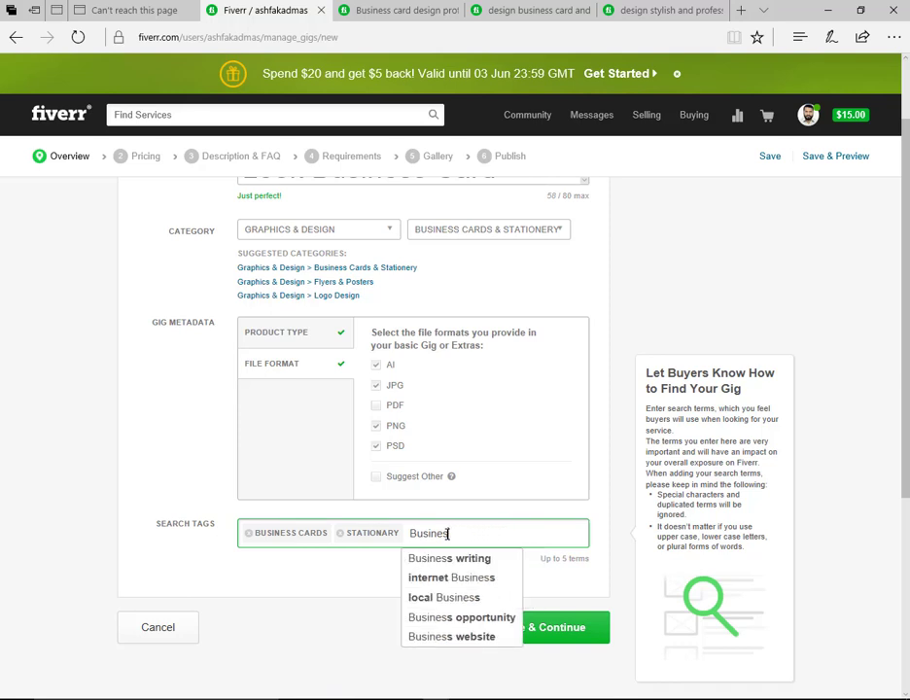
key("BackSpace")
key("BackSpace")
key("BackSpace")
key("BackSpace")
key("BackSpace")
key("BackSpace")
key("BackSpace")
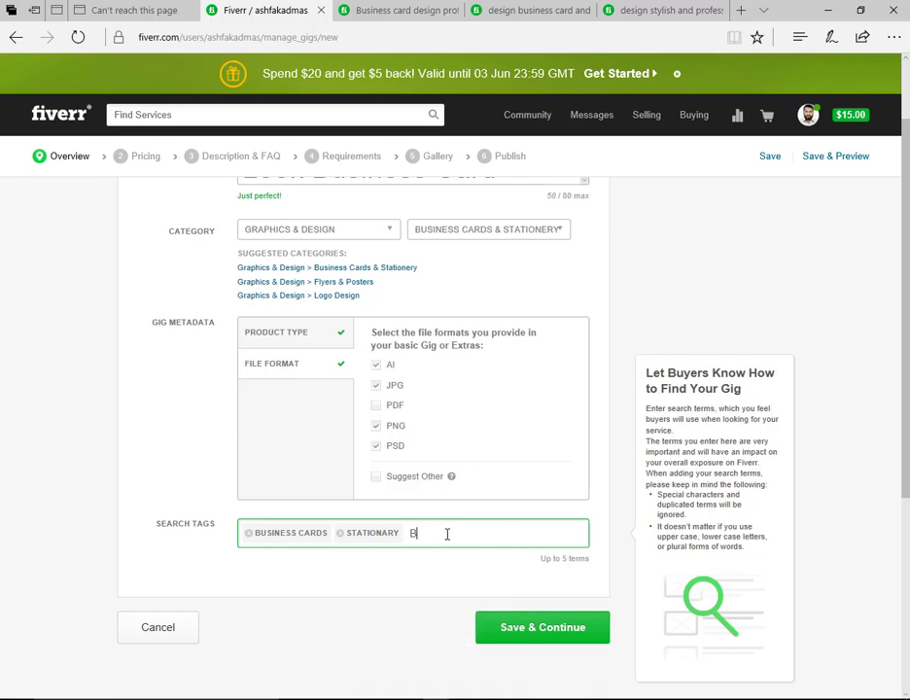
key("BackSpace")
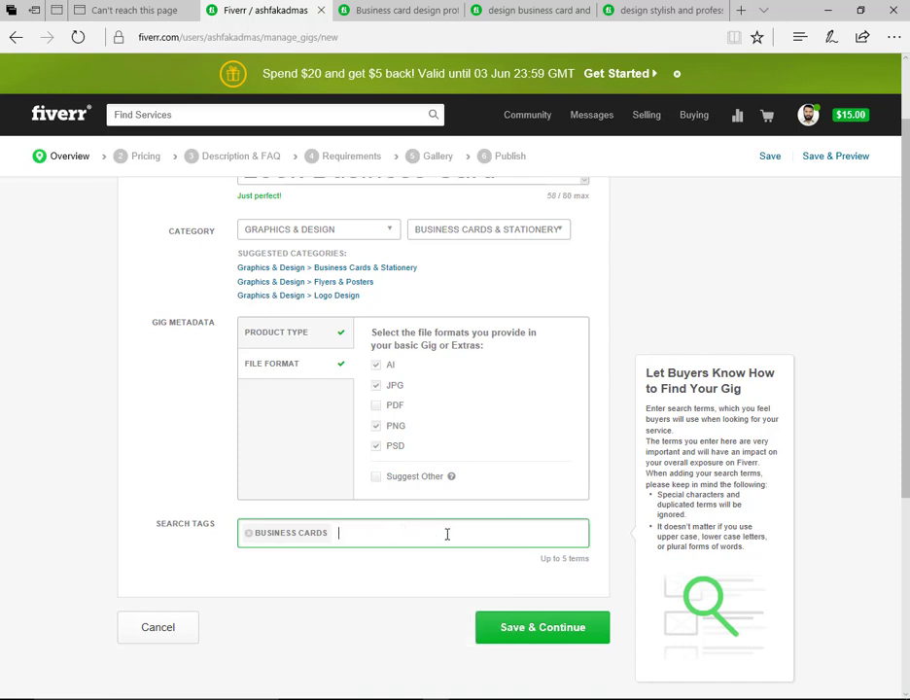
Step: Add the suggested term "Stationary" back as the gig's second search tag
type("Sta")
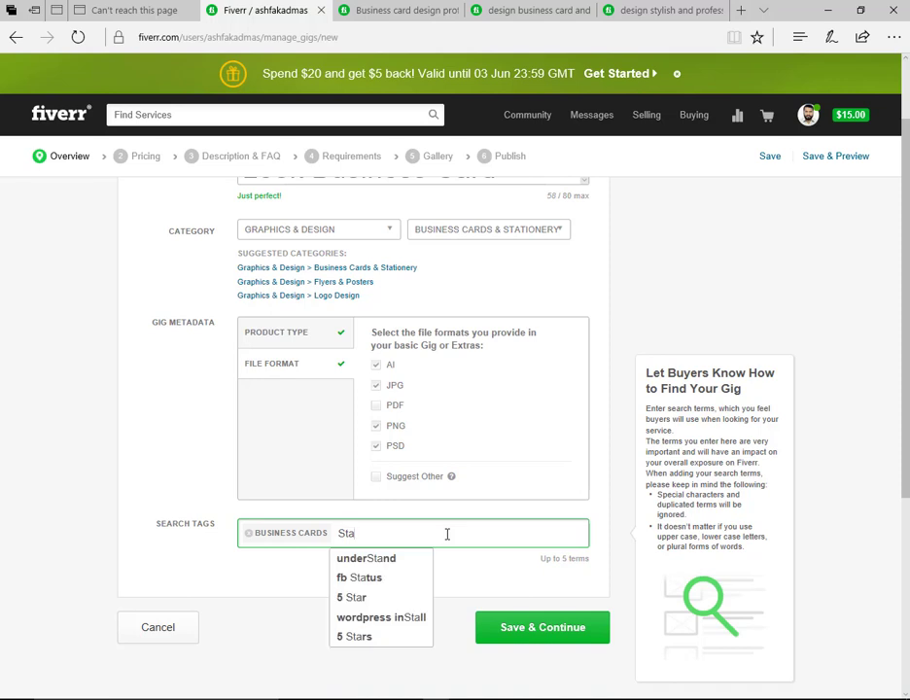
type("tionar")
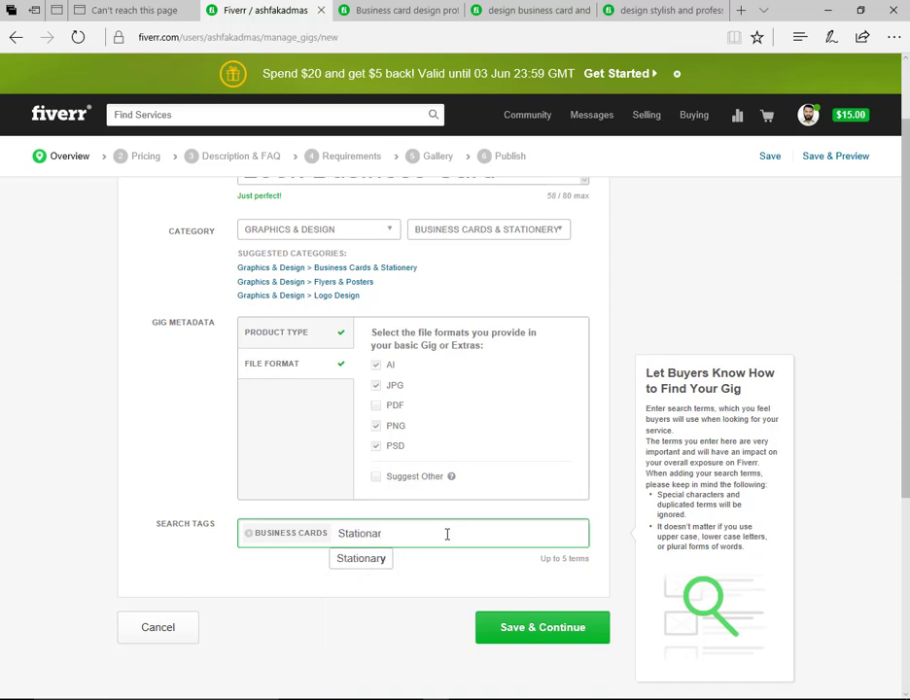
left_click(364, 557)
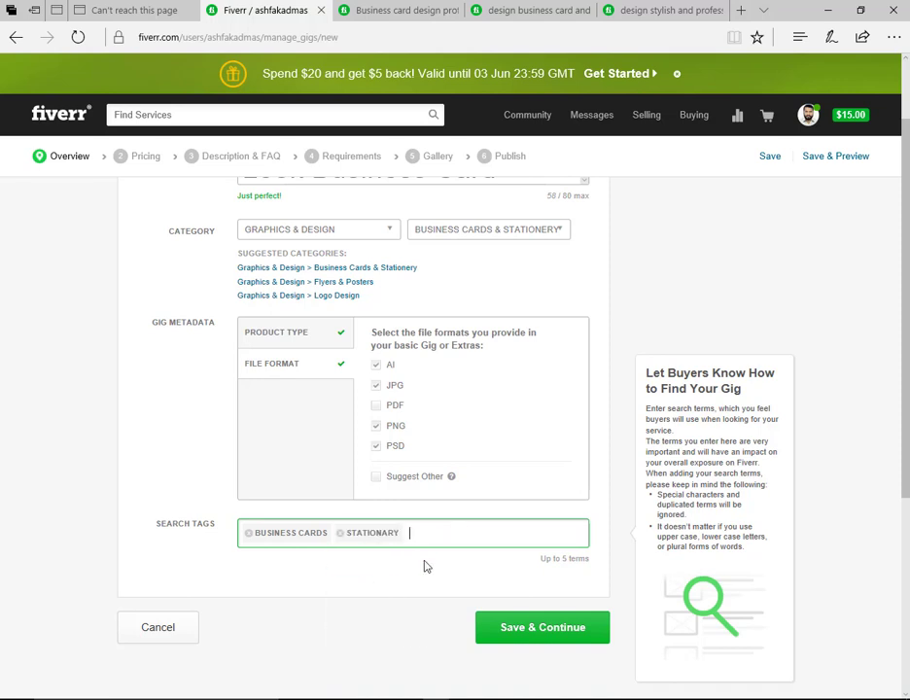
Step: Save the gig overview, continue to the pricing stage and look over its package table and gig extras
scroll(457, 570, "down", 1)
scroll(438, 568, "up", 2)
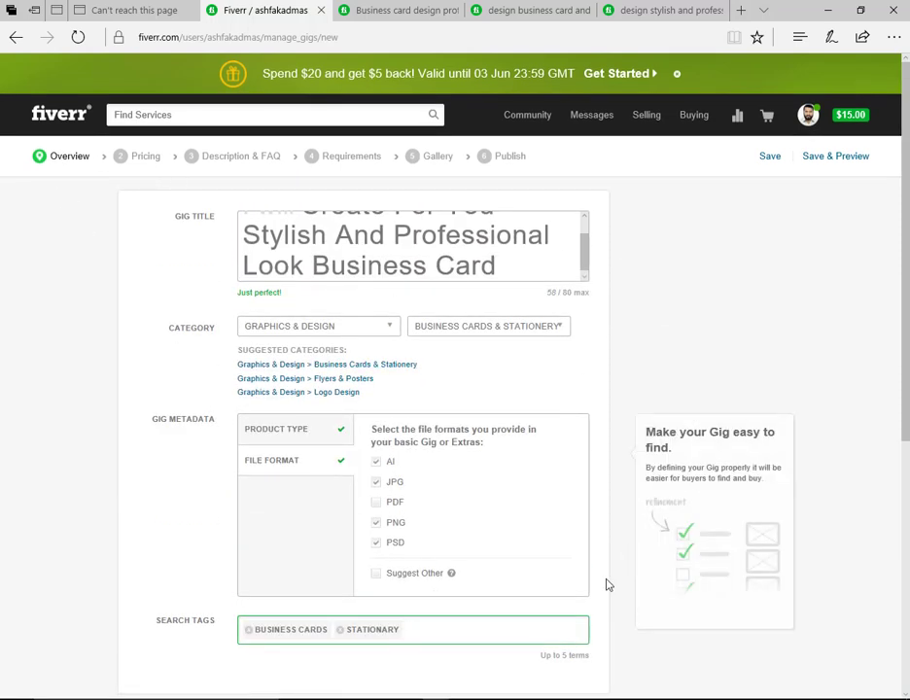
scroll(605, 585, "down", 2)
left_click(550, 533)
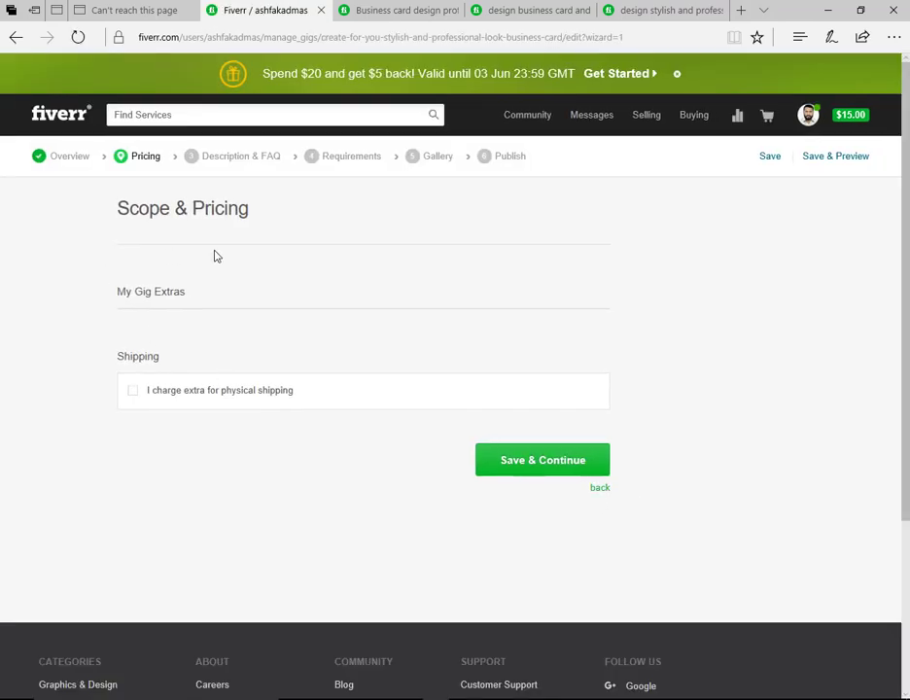
scroll(646, 423, "down", 6)
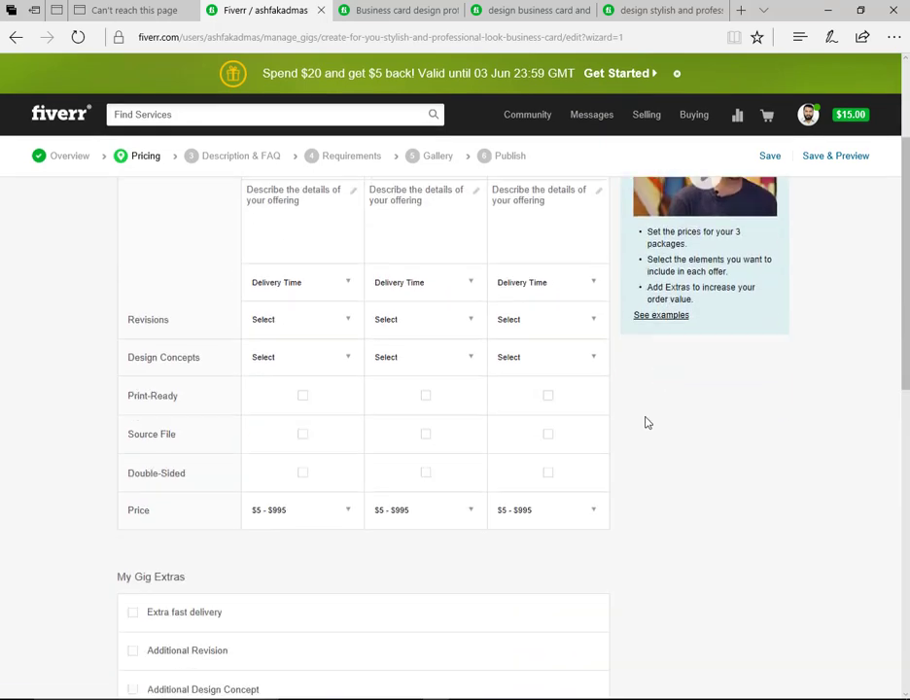
scroll(646, 425, "down", 3)
scroll(646, 424, "up", 10)
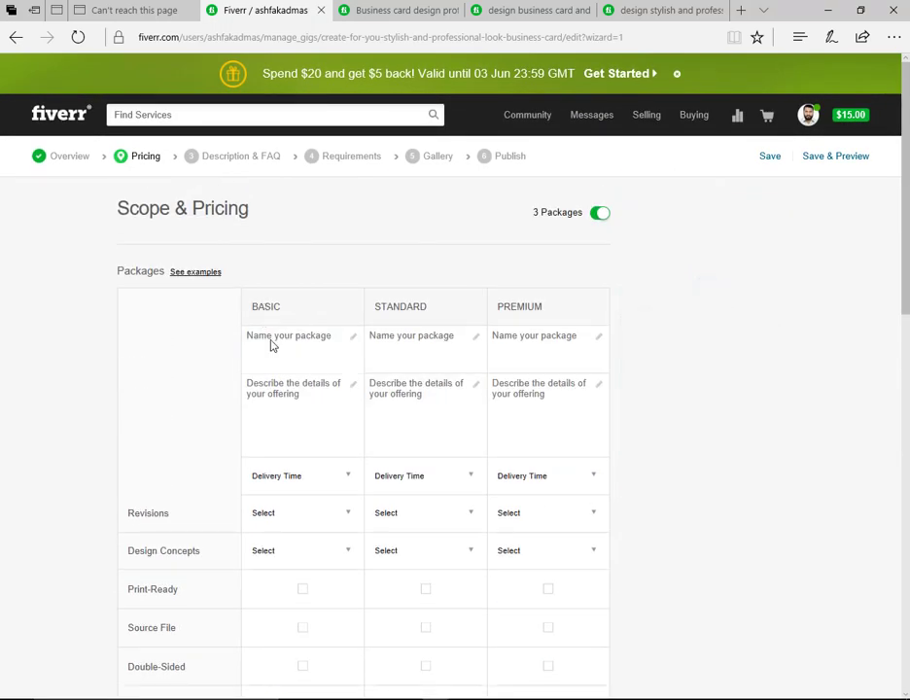
Step: Examine the packages and extras on the three reference gigs, picking up the first one's "Starting Package" title, and return to the pricing form
left_click(376, 14)
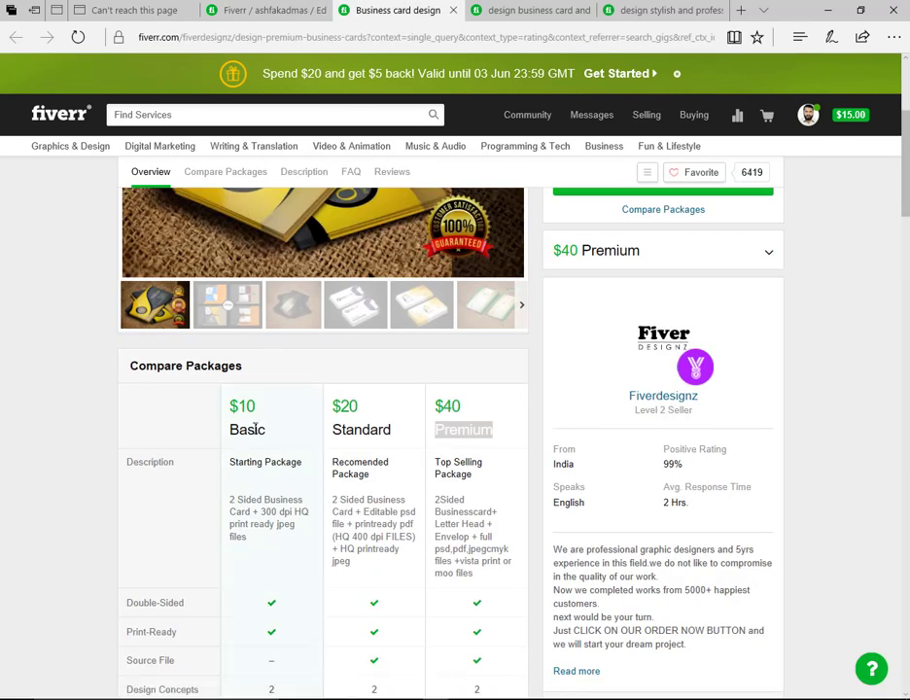
left_click_drag(235, 462, 302, 463)
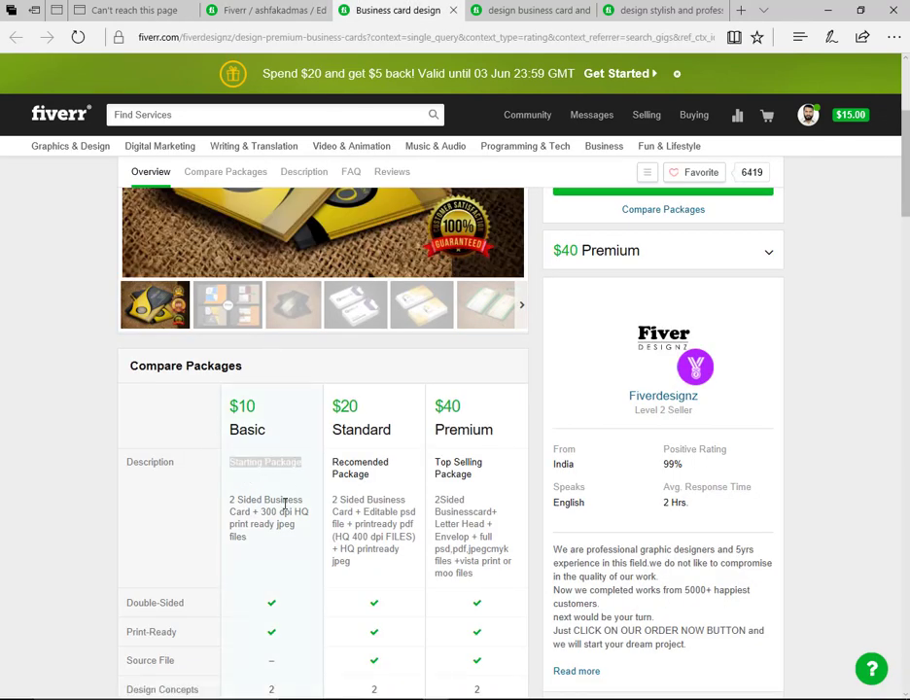
left_click(491, 14)
scroll(324, 528, "down", 5)
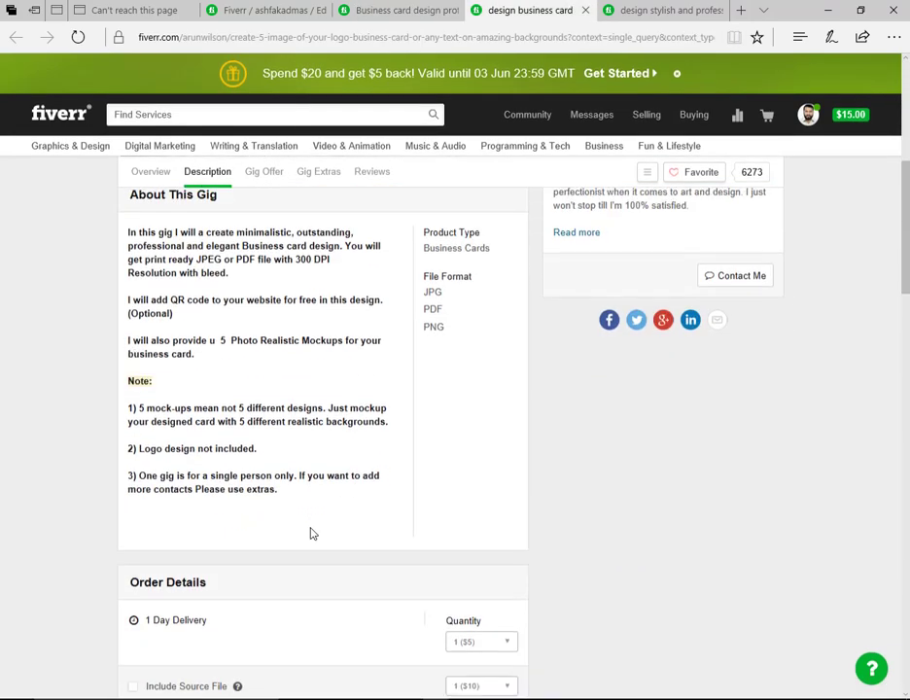
scroll(311, 532, "up", 5)
scroll(312, 532, "down", 15)
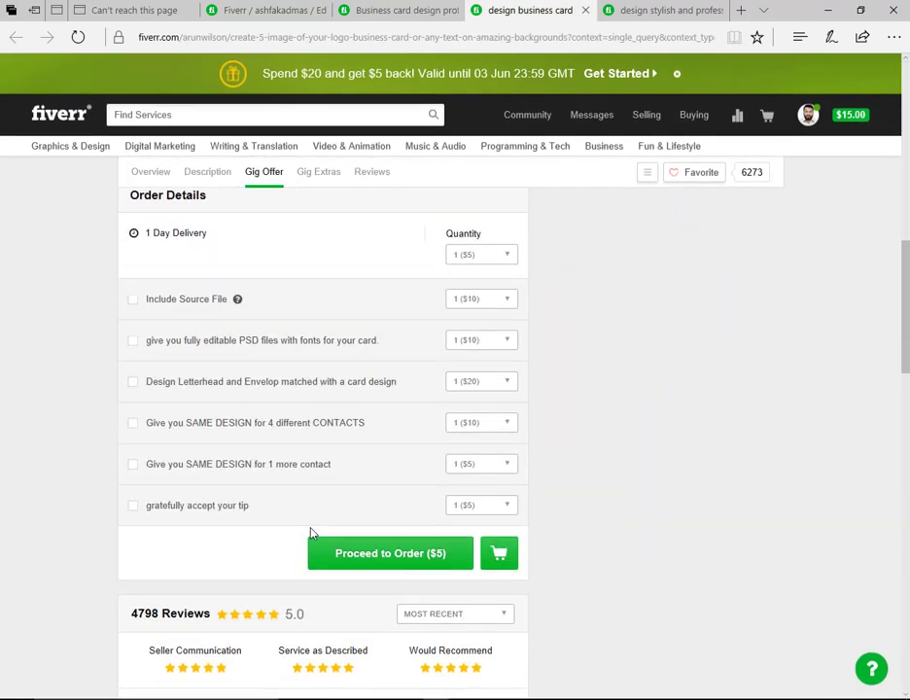
scroll(543, 518, "up", 10)
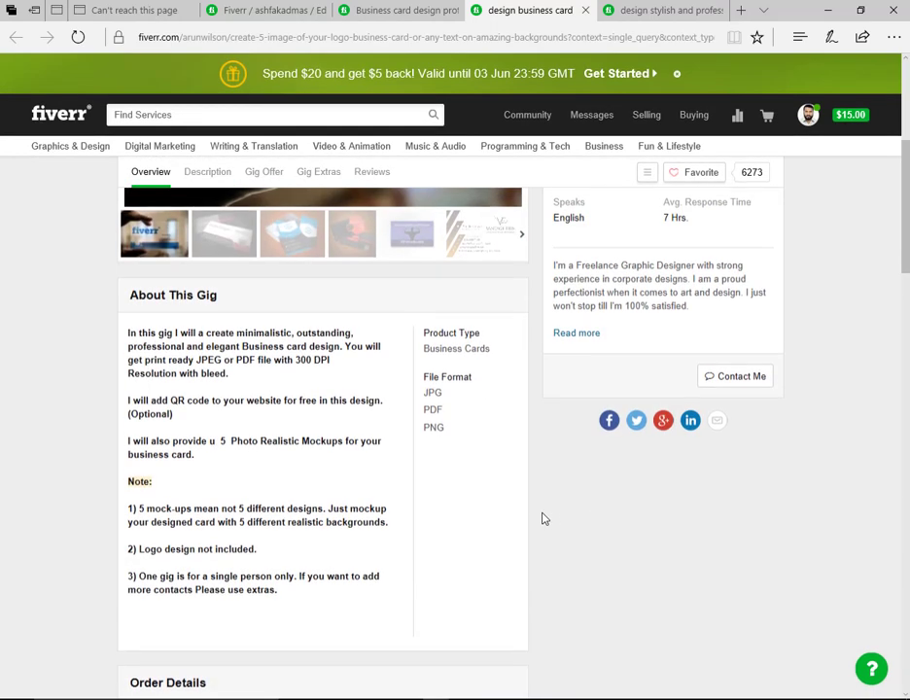
scroll(542, 519, "up", 5)
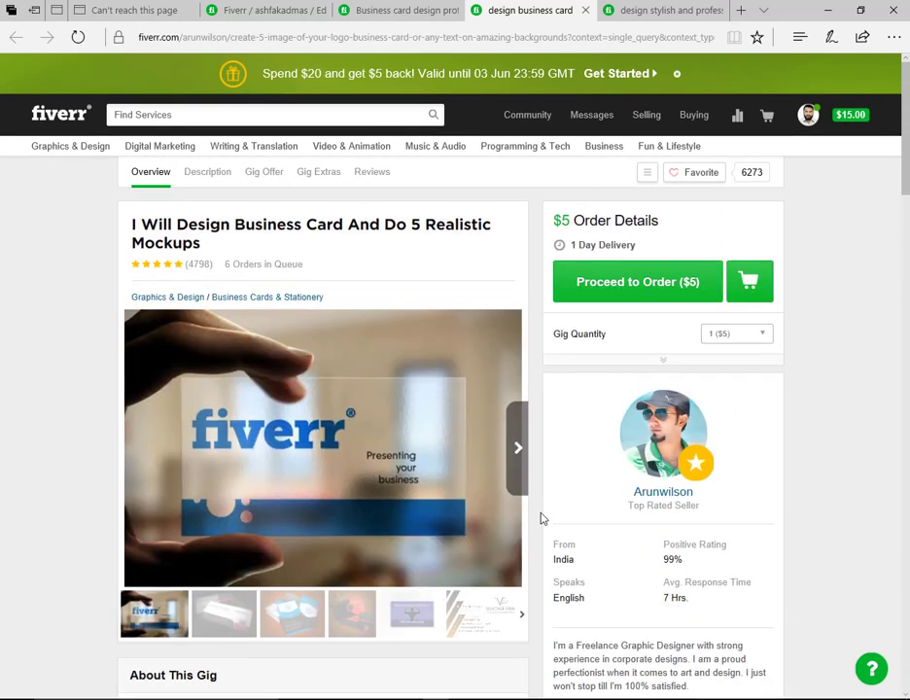
left_click(665, 10)
scroll(489, 447, "down", 4)
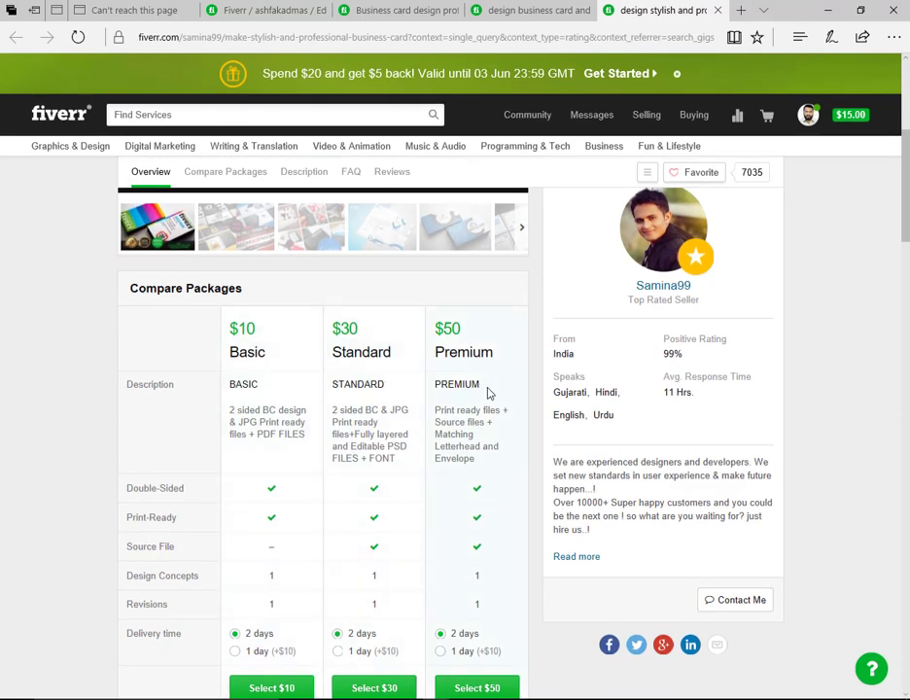
left_click(258, 10)
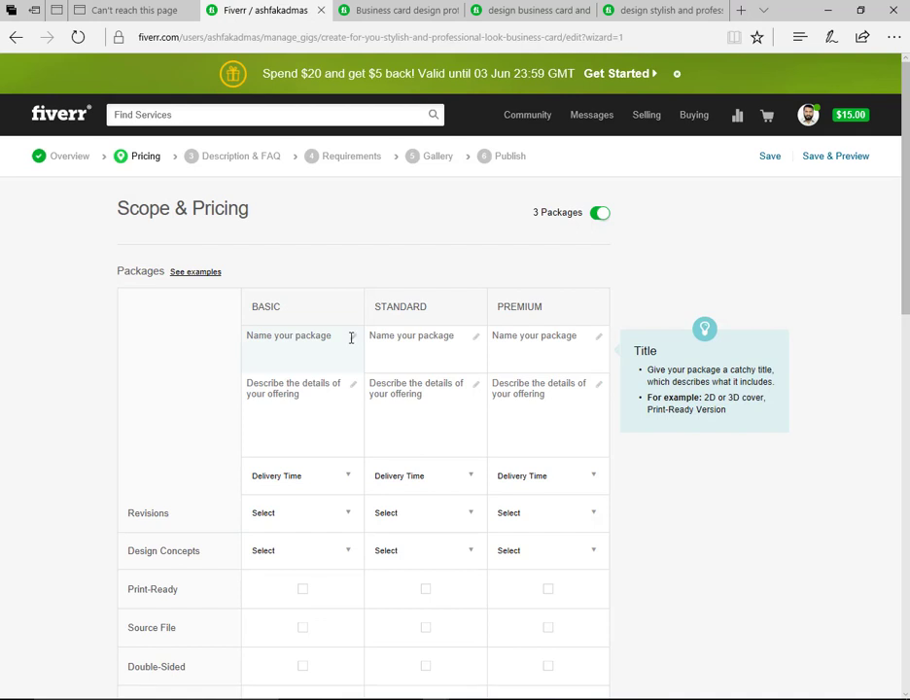
Step: Enter "Starting Package" as the Basic package's name and change it to "Standerd Package"
left_click(311, 337)
type("Starting Package")
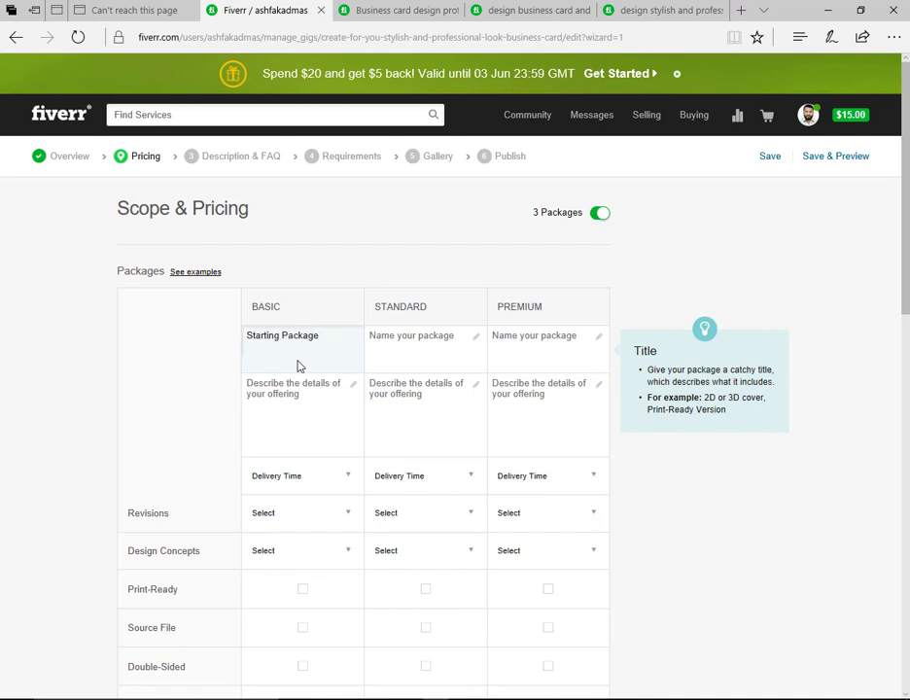
key("Left")
key("BackSpace")
type("nderd")
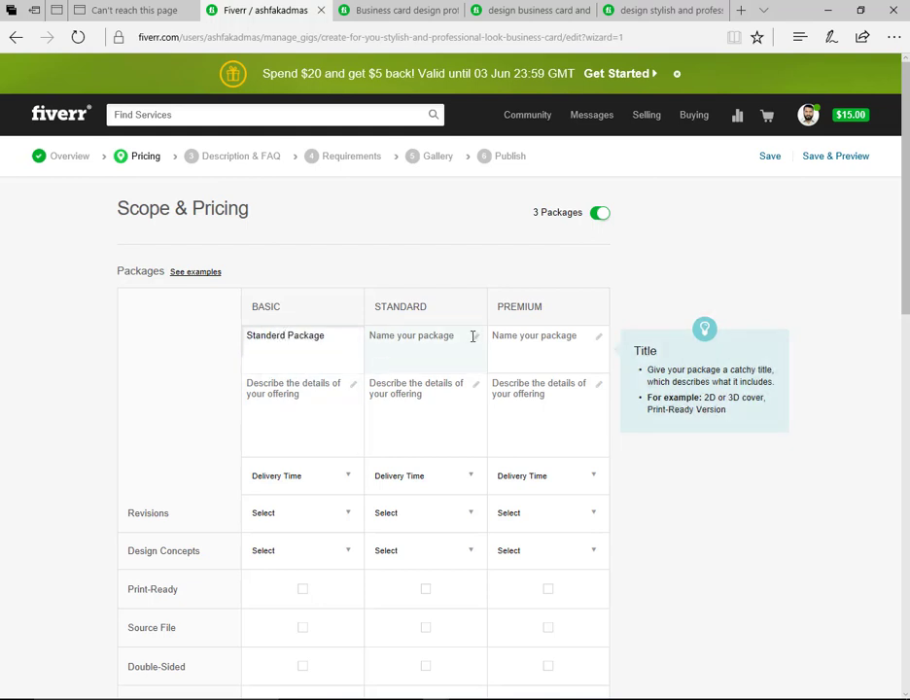
Step: Check the package names on the first reference gig and correct the Basic package's name to "Standard Package"
left_click(375, 17)
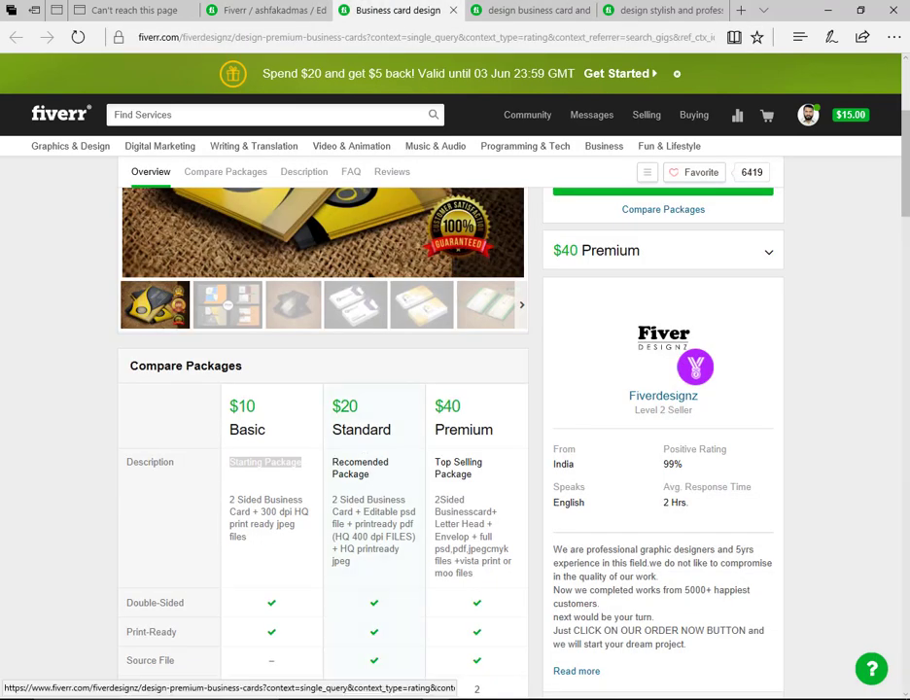
left_click(239, 11)
left_click_drag(336, 335, 186, 334)
left_click(267, 338)
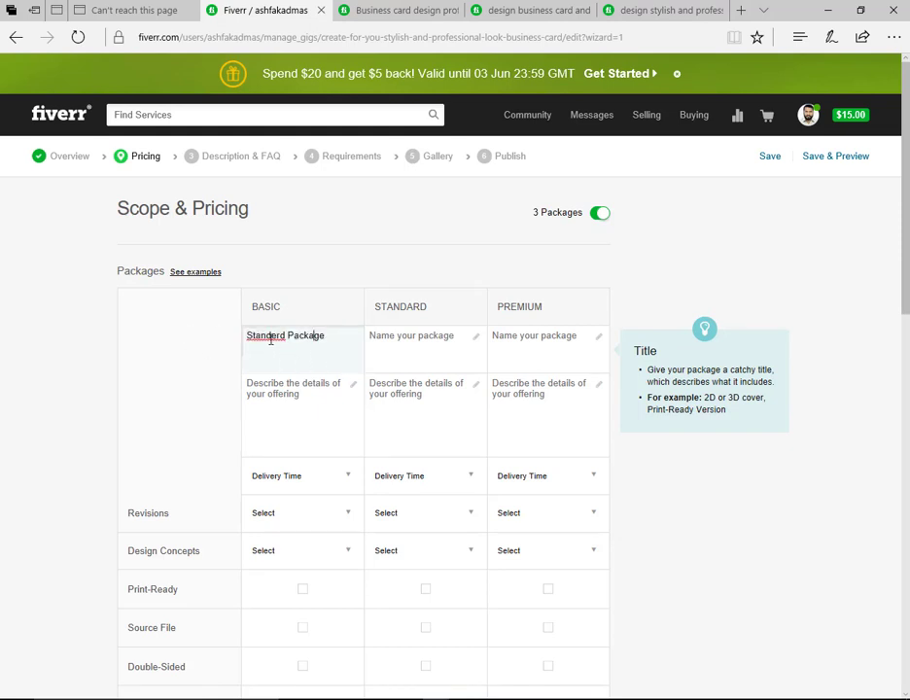
right_click(267, 338)
left_click(275, 360)
Step: Copy the Basic package's name "Standard Package" into the Standard package's name
left_click_drag(317, 337, 233, 335)
key("ctrl+c")
left_click(420, 339)
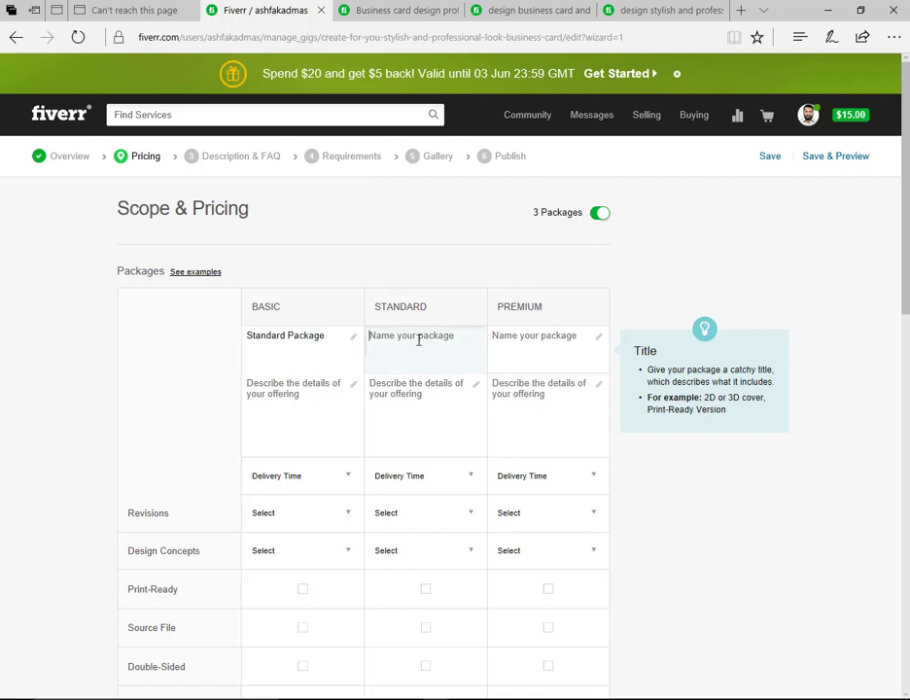
key("ctrl+v")
Step: Rename the Basic package as "Basic Package"
left_click(300, 339)
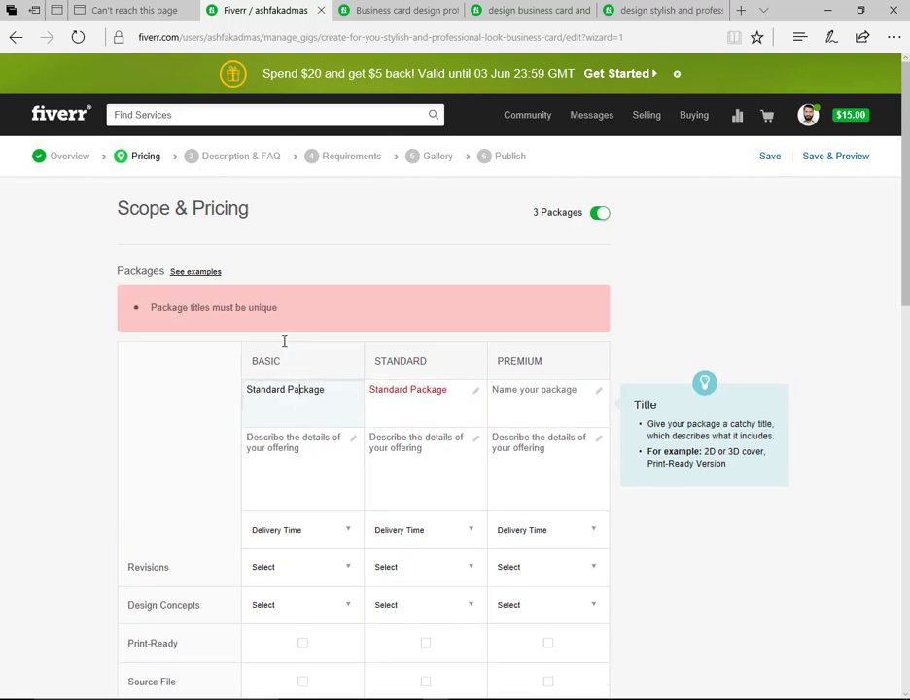
left_click_drag(288, 385, 234, 395)
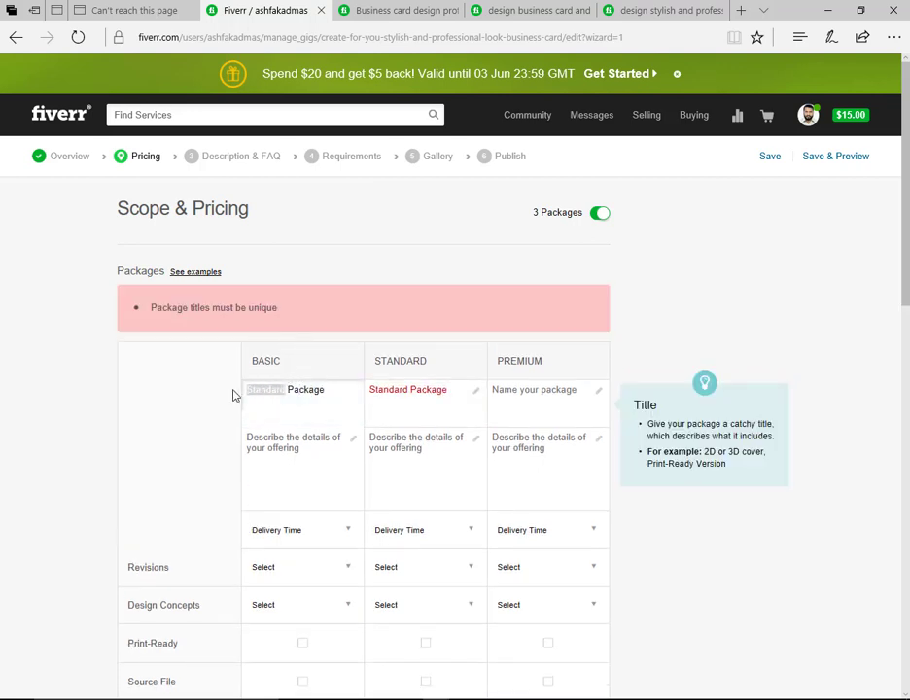
type("Basic")
left_click(433, 391)
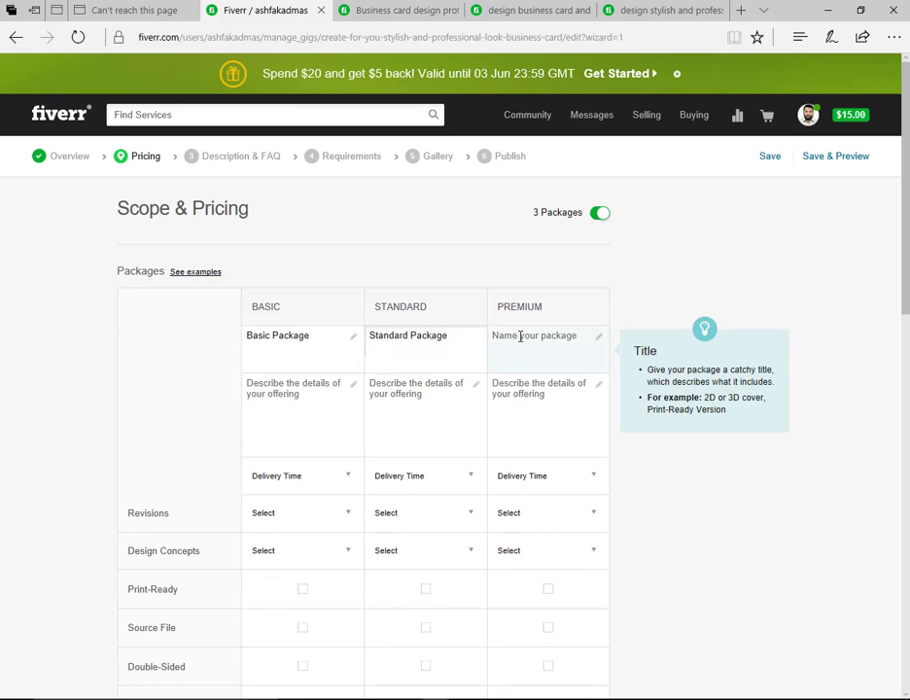
Step: Copy the word "Premium" from the first reference gig and name the Premium package "Premium Package"
left_click(407, 8)
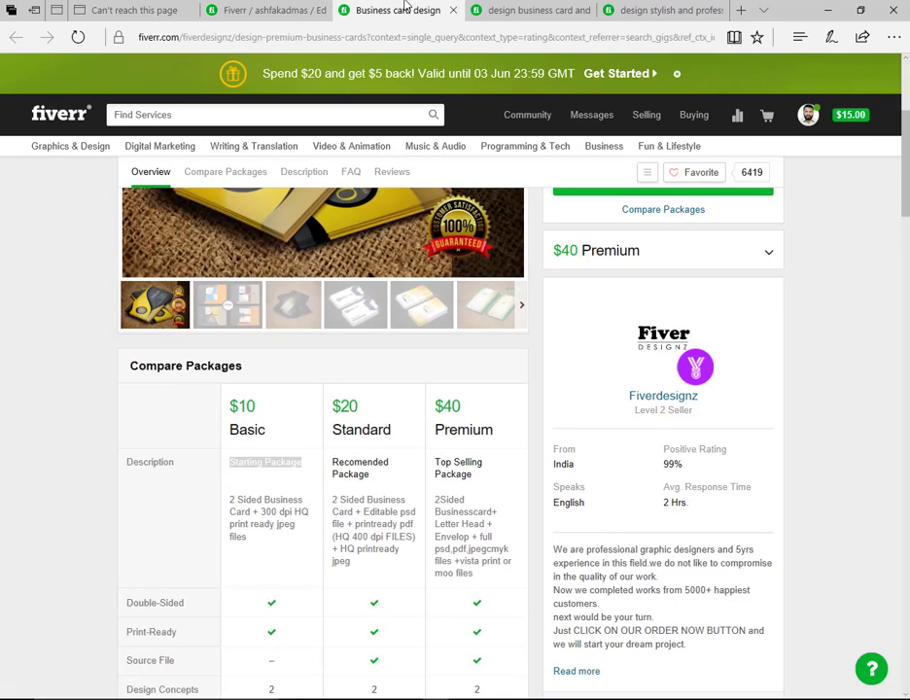
double_click(463, 429)
key("ctrl+c")
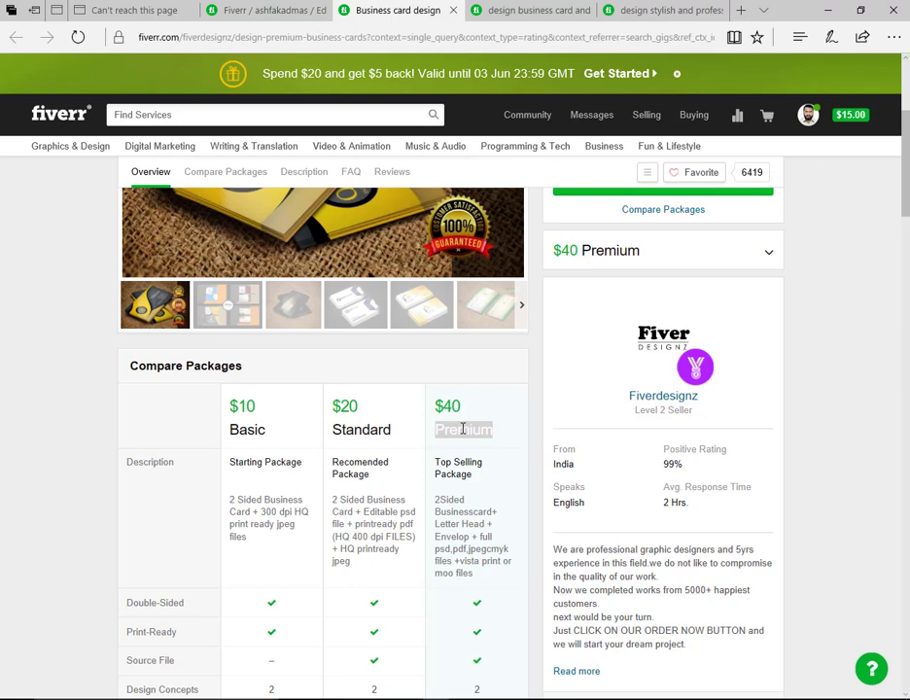
left_click(270, 8)
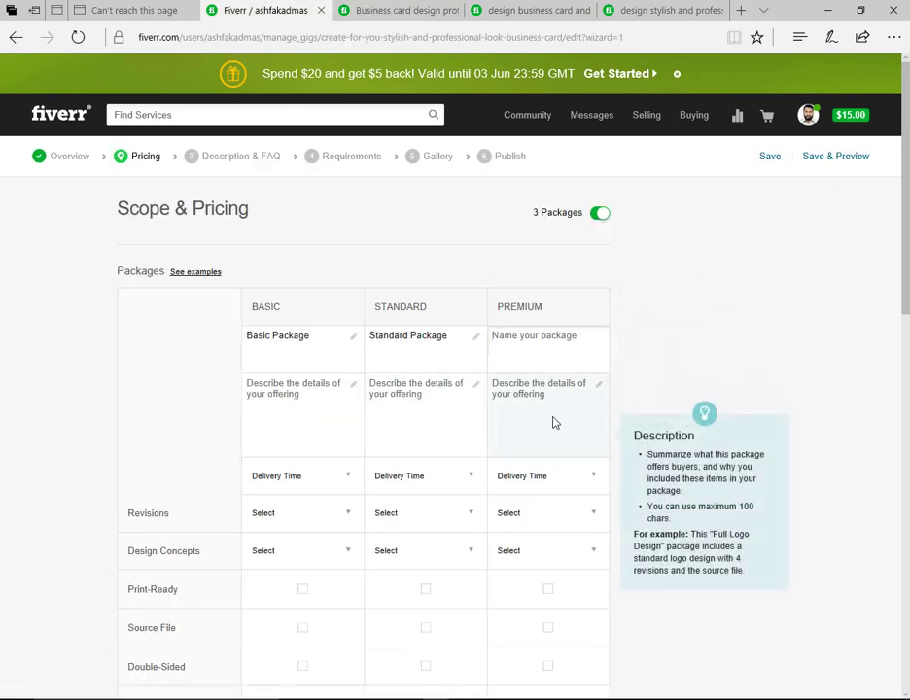
left_click(534, 343)
key("ctrl+v")
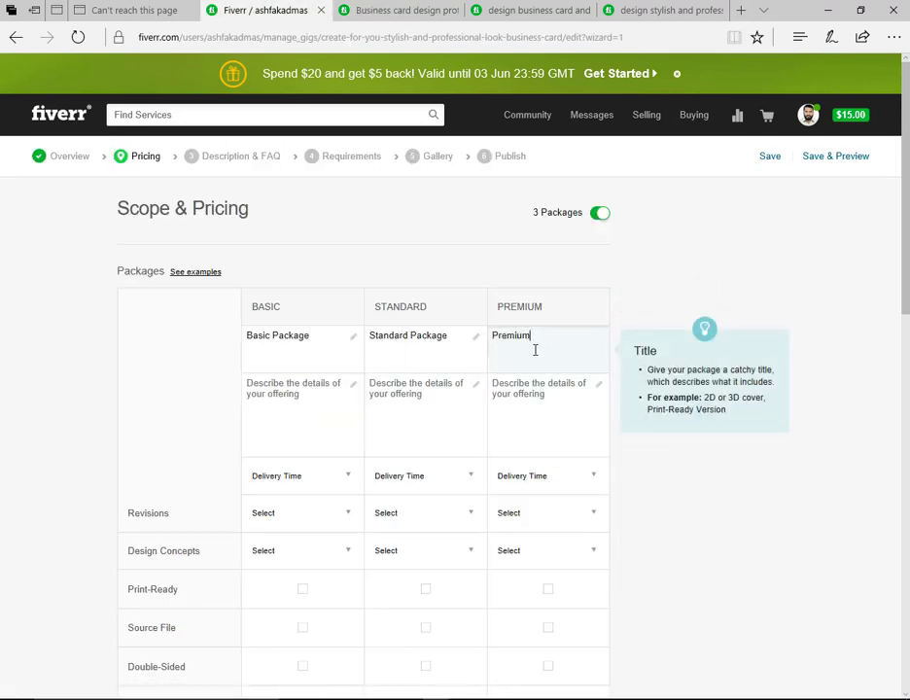
type("Package")
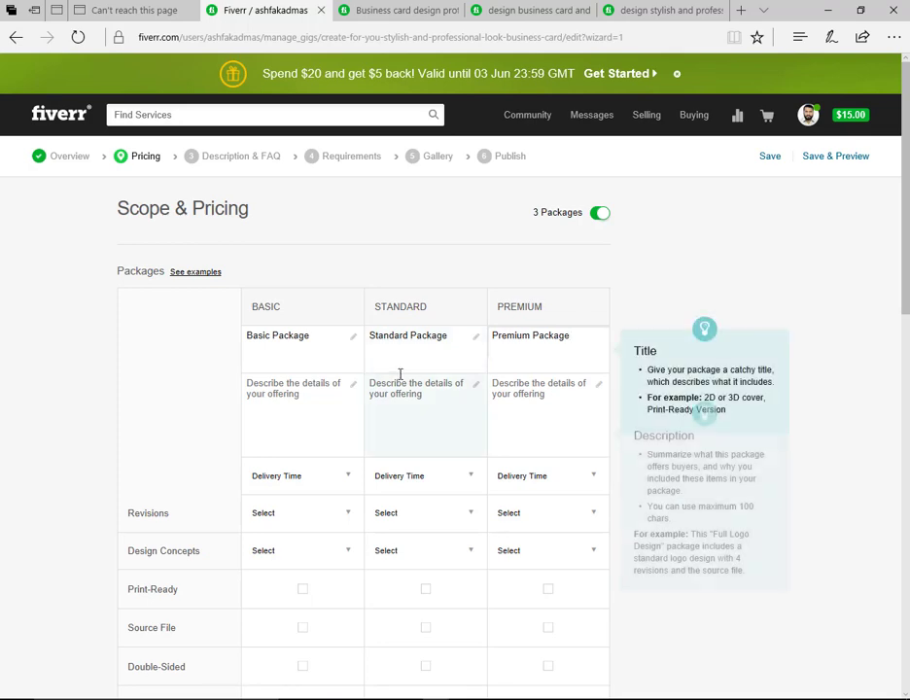
Step: Compare the reference gigs' package descriptions and copy the first gig's Basic description into the Basic package's description
left_click(402, 13)
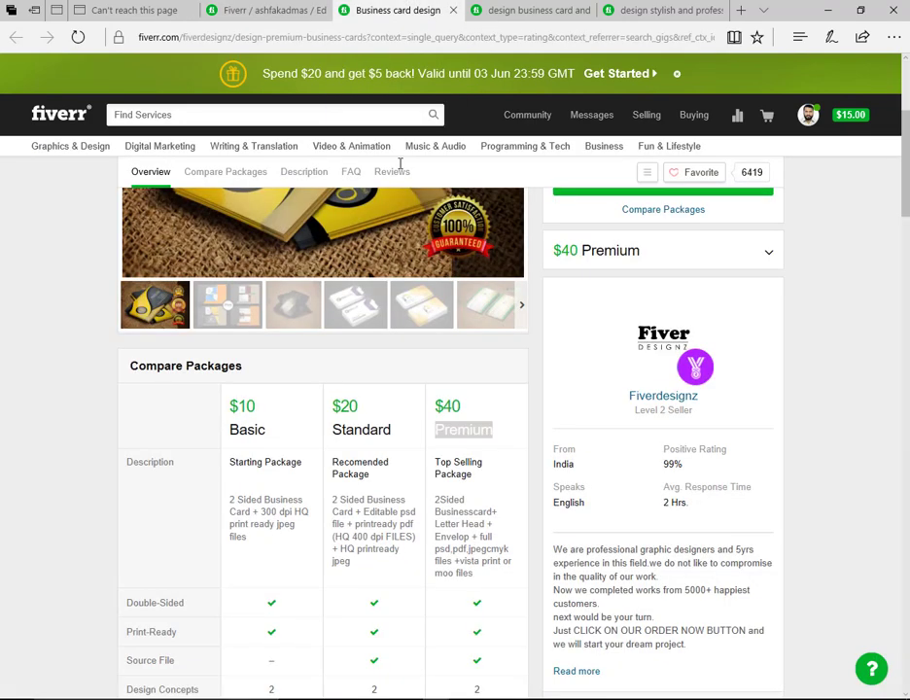
scroll(88, 447, "down", 2)
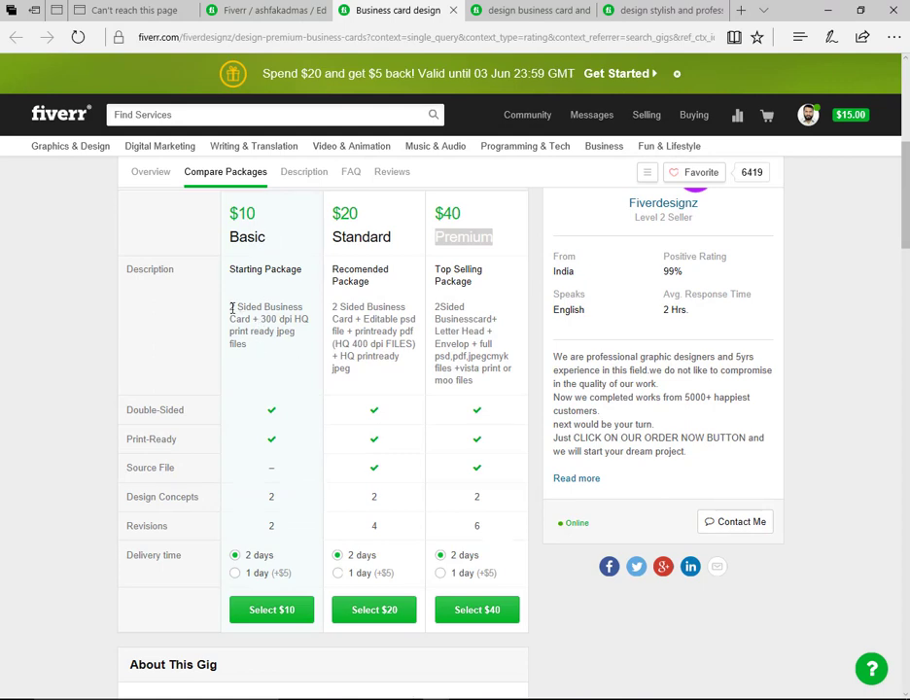
left_click(516, 12)
scroll(327, 446, "down", 2)
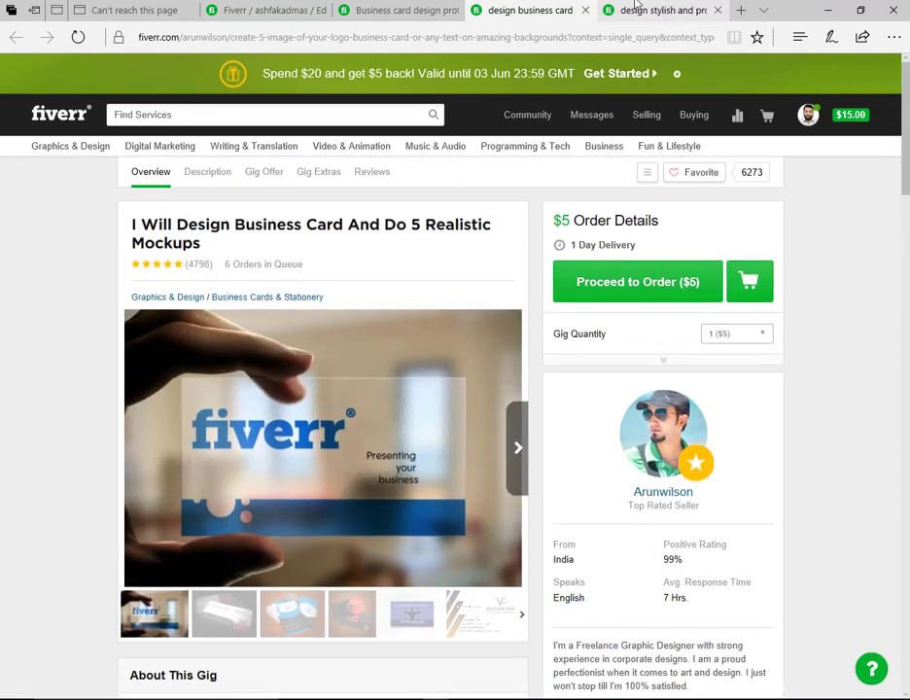
left_click(636, 10)
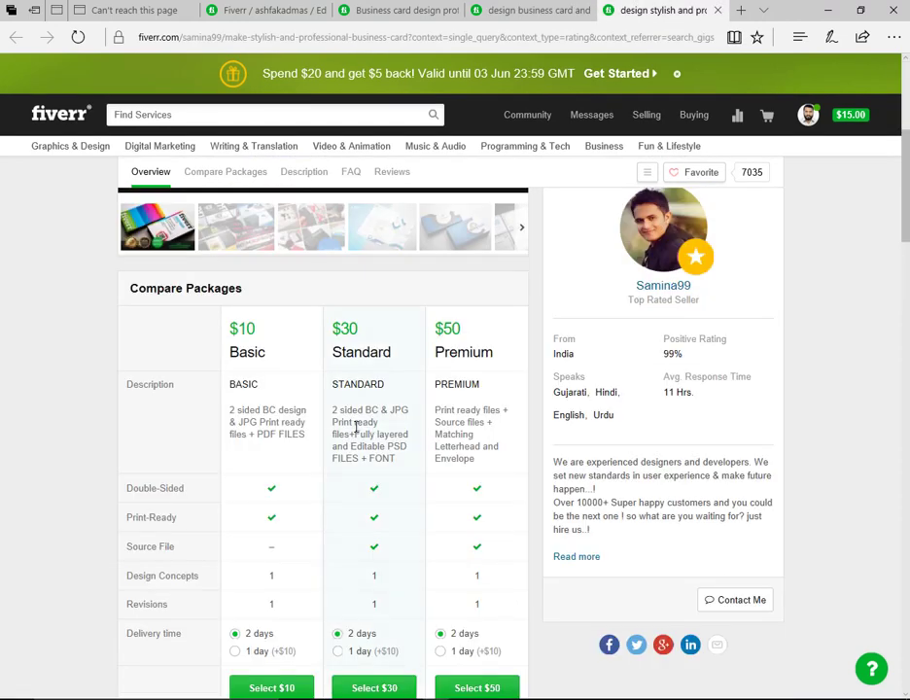
scroll(356, 429, "down", 1)
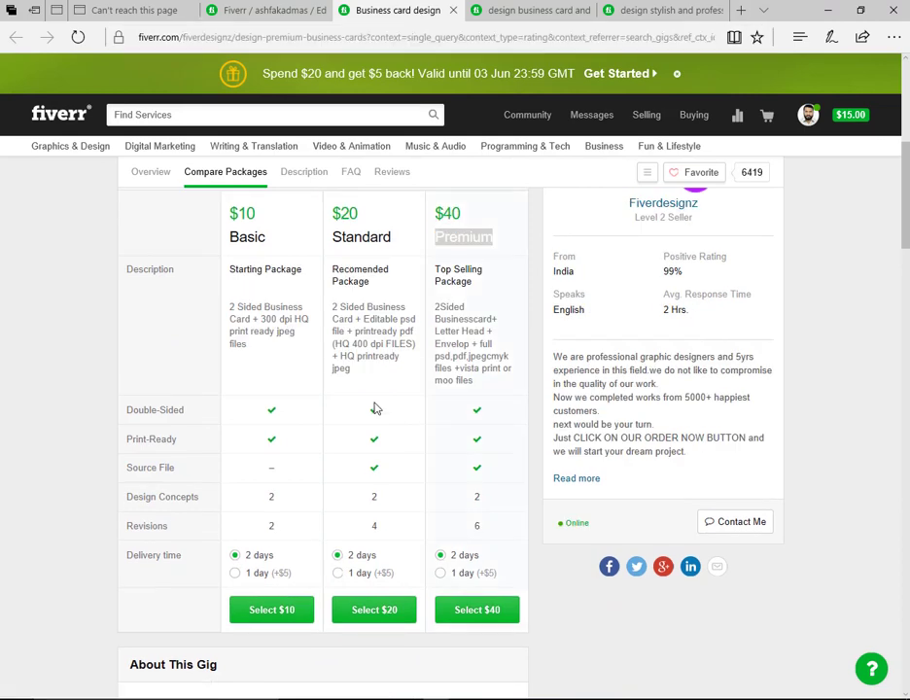
left_click_drag(231, 308, 254, 345)
key("ctrl+c")
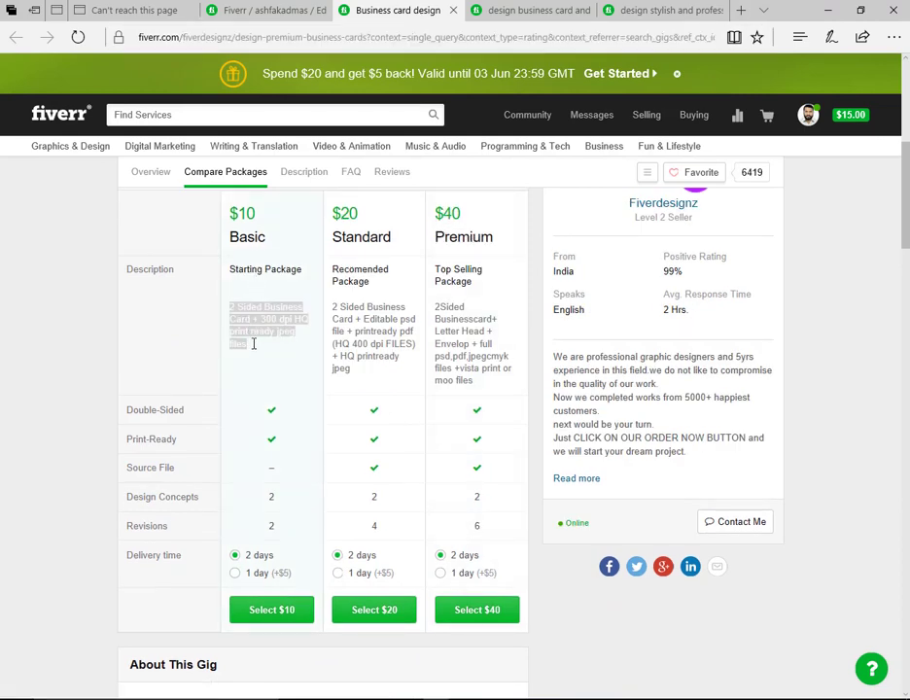
left_click(240, 14)
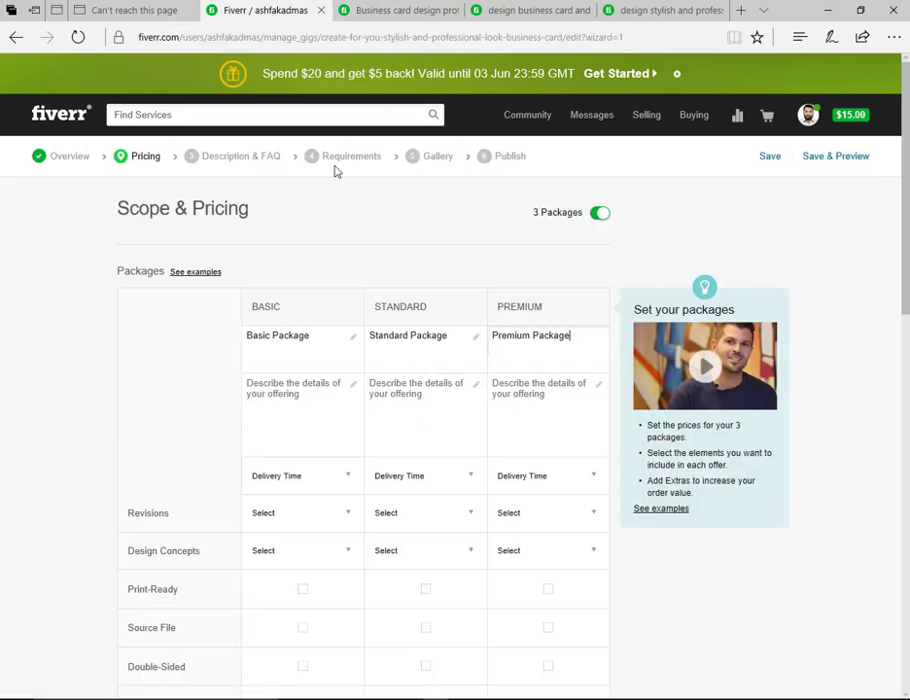
left_click(293, 384)
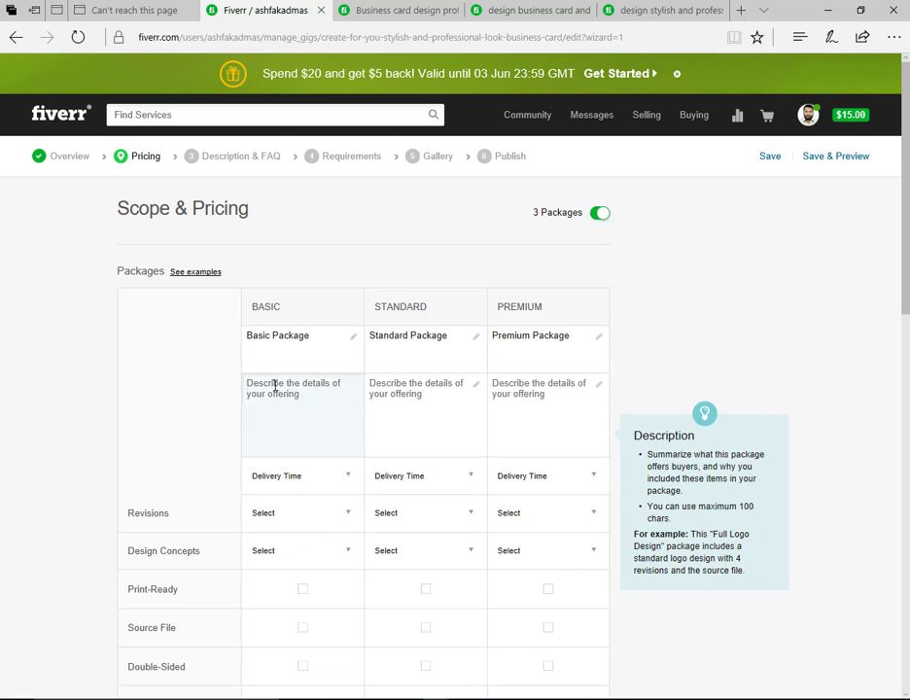
key("ctrl+v")
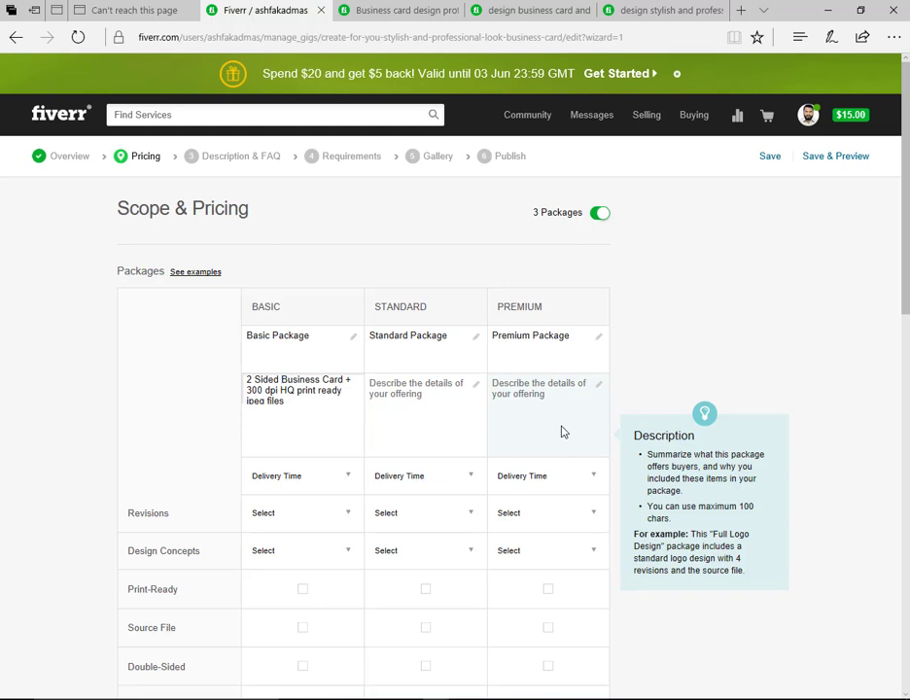
Step: Move "Business Card" to the beginning of the Basic package's description, ahead of "2 Sided"
key("Down")
key("Down")
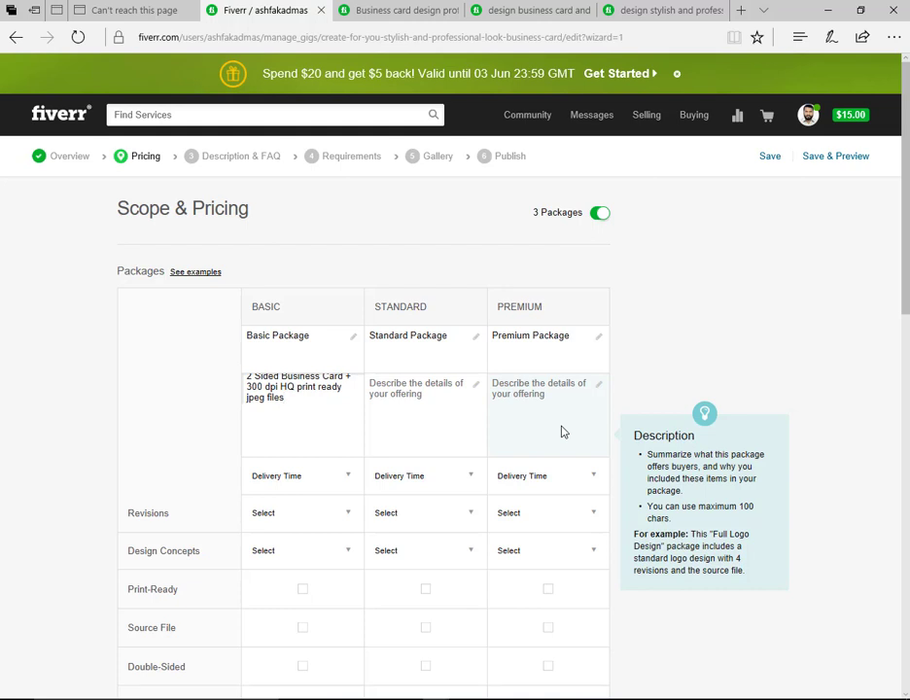
key("Left")
key("Left")
key("Left")
key("Left")
key("Left")
key("Left")
key("Up")
key("Up")
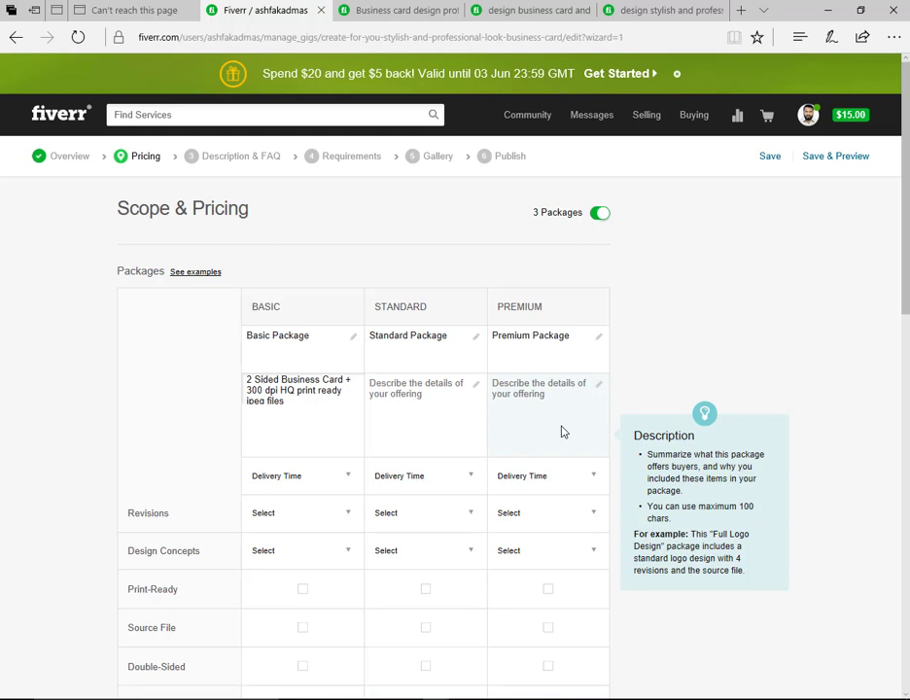
key("Right")
key("Right")
key("Right")
key("shift+Right")
key("shift+Right")
key("shift+Right")
key("shift+Right")
key("shift+Right")
key("shift+Right")
key("shift+Right")
key("shift+Right")
key("shift+Right")
key("shift+Right")
key("shift+Right")
key("shift+Right")
key("shift+Right")
key("ctrl+x")
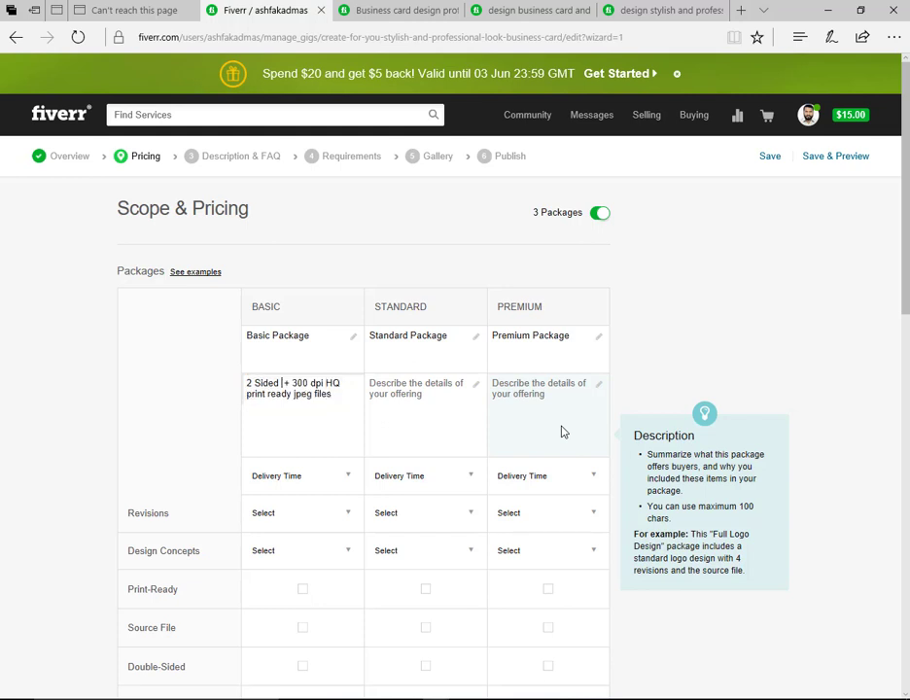
key("ctrl+Left")
key("ctrl+Left")
key("ctrl+v")
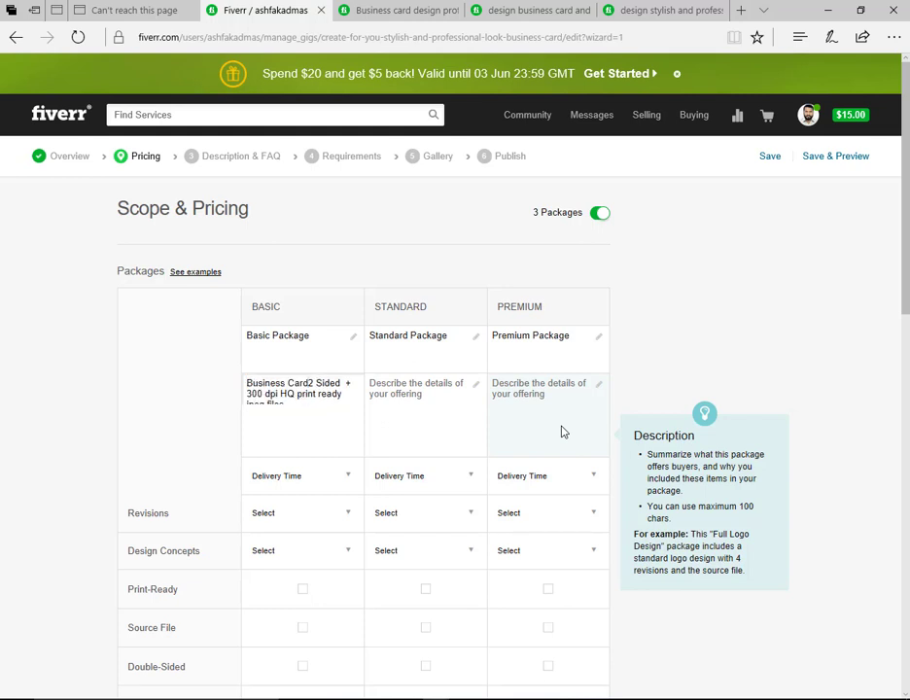
Step: Separate "Card" and "2" with a space in the Basic description and set its resolution to 600 dpi
key("Right")
key("Right")
key("Right")
key("Right")
key("Right")
key("Right")
key("Right")
key("Right")
key("Right")
key("Right")
key("Right")
key("Right")
key("Right")
key("Right")
key("Right")
key("shift+Right")
type("6")
Step: Reword "print ready" as "ready for print" in the Basic package's description
key("Right")
key("Right")
key("Right")
key("Right")
key("Right")
key("Right")
key("Right")
key("Right")
key("Right")
key("Right")
key("Right")
key("Right")
key("Right")
key("shift+Right")
key("shift+Right")
key("shift+Right")
key("shift+Right")
key("shift+Right")
key("BackSpace")
key("Left")
key("Left")
key("Left")
key("Left")
key("Left")
key("Left")
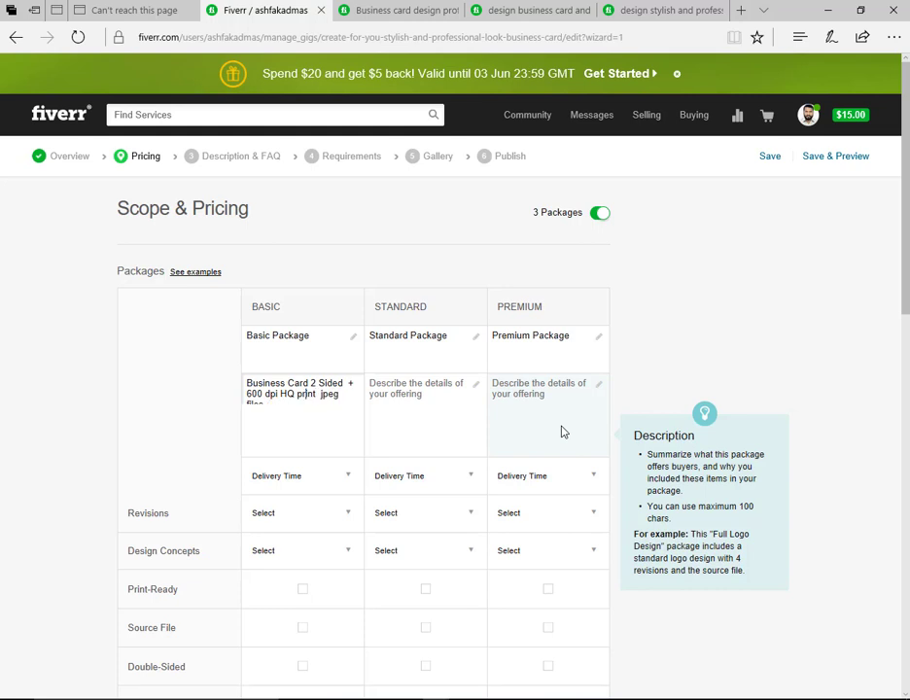
type("ready for")
Step: Add "& PNG" after "jpeg" in the Basic package's description and review the whole text
key("Right")
key("Right")
key("Right")
key("Right")
key("Right")
key("Right")
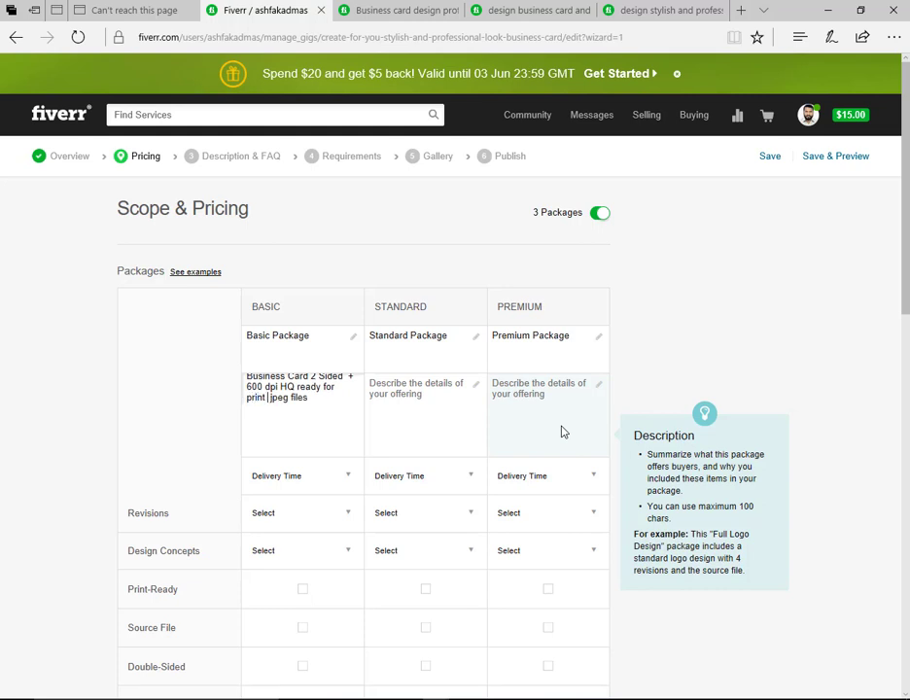
key("Right")
key("Right")
key("Right")
key("Right")
key("Right")
type("&")
type(" Pn")
type("j")
key("BackSpace")
type("g")
key("Up")
key("Up")
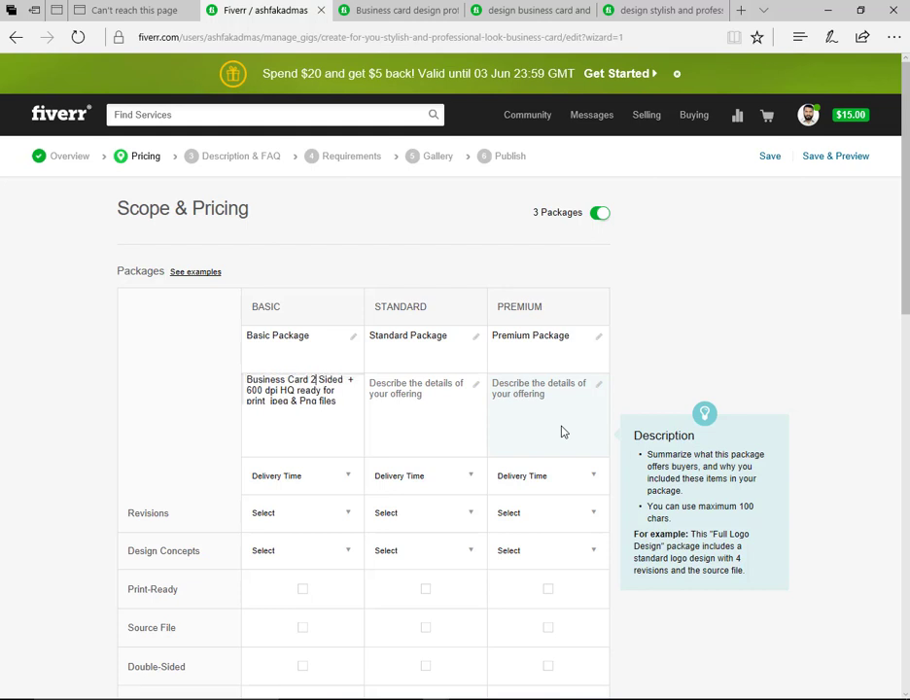
key("Down")
key("Down")
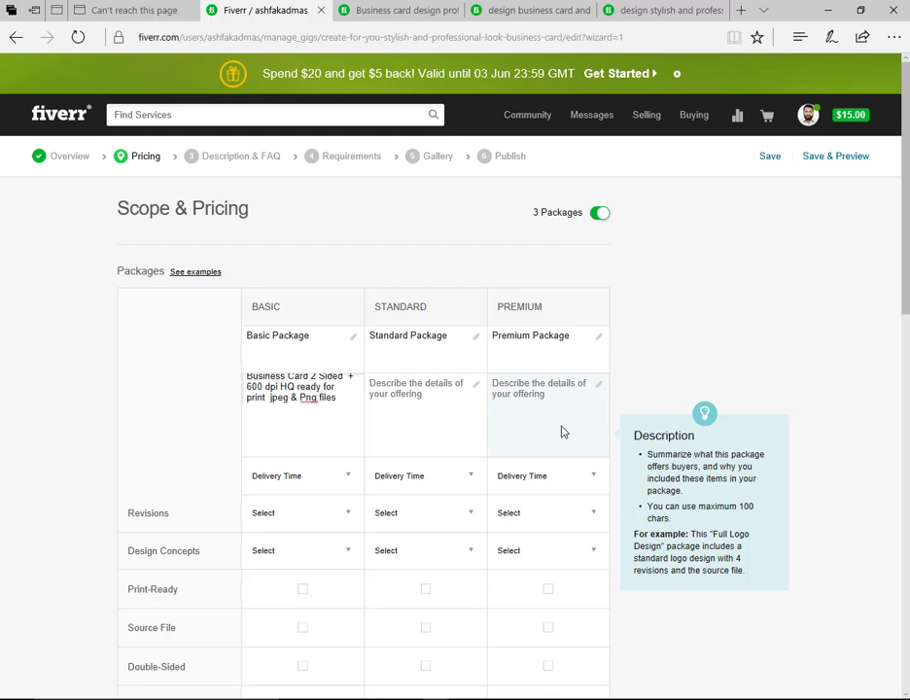
key("BackSpace")
key("BackSpace")
type("NG")
key("Up")
key("Up")
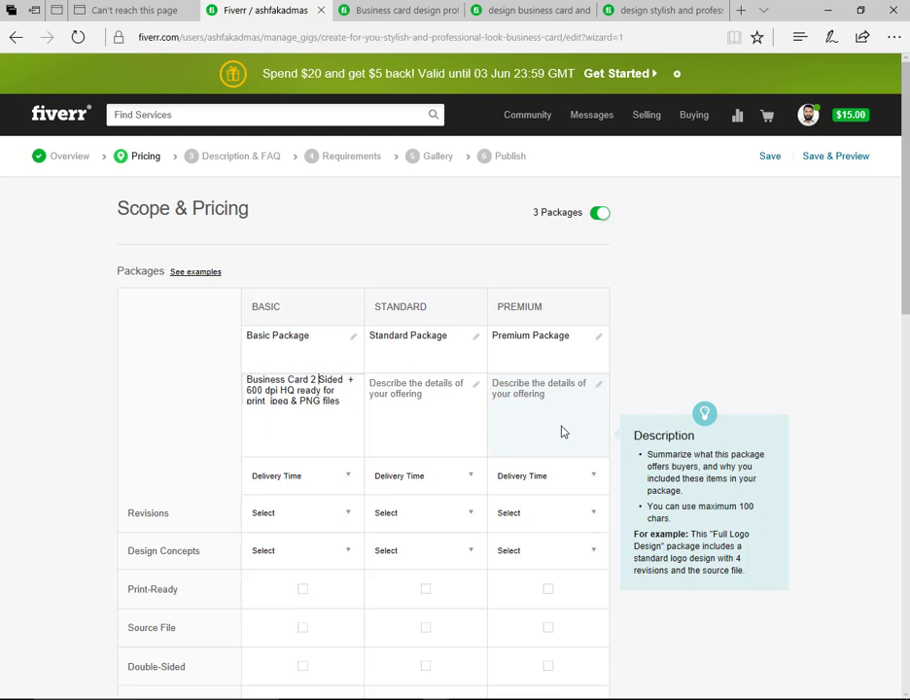
key("Down")
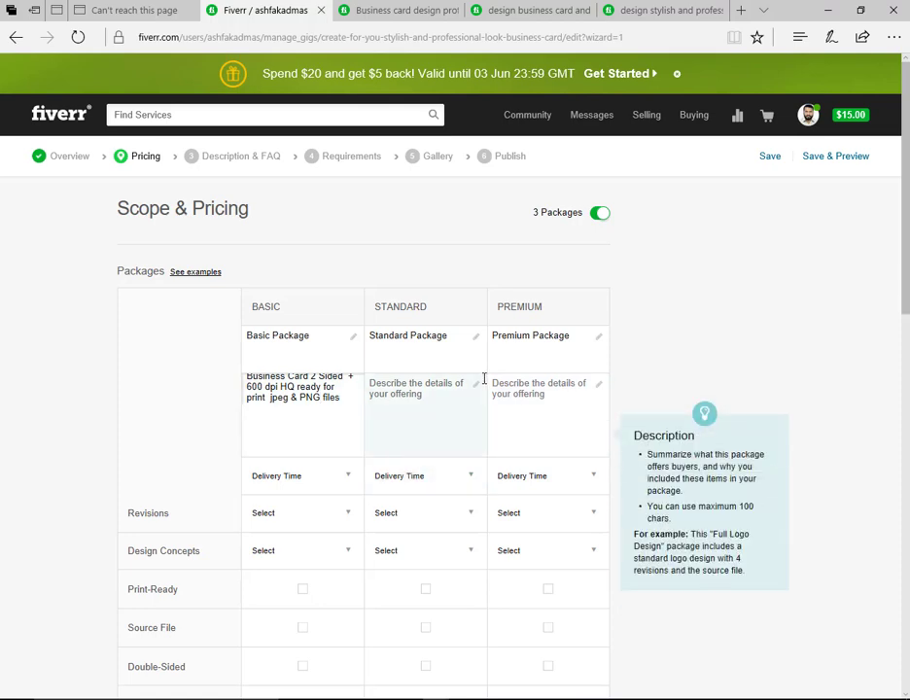
Step: Copy the Standard package's description from the first reference gig into the Standard package's description
left_click(435, 386)
left_click(374, 14)
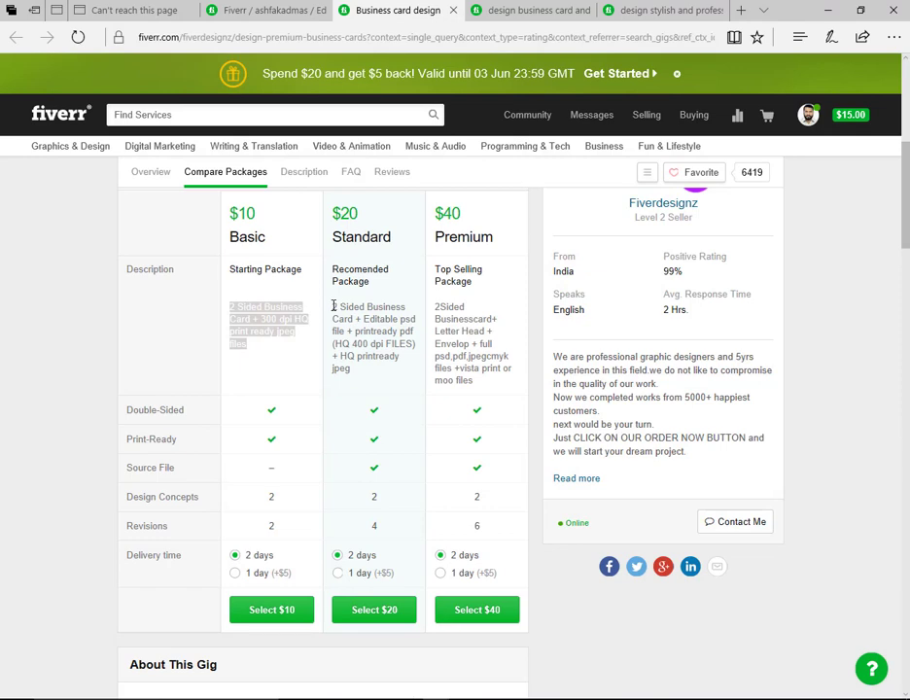
left_click_drag(334, 306, 366, 372)
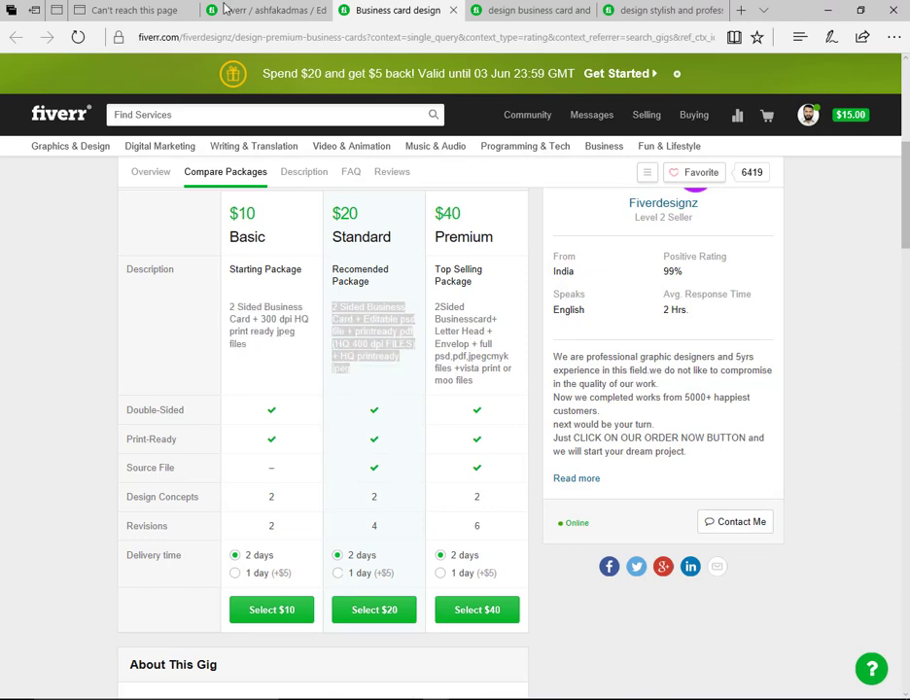
left_click(262, 10)
left_click(398, 400)
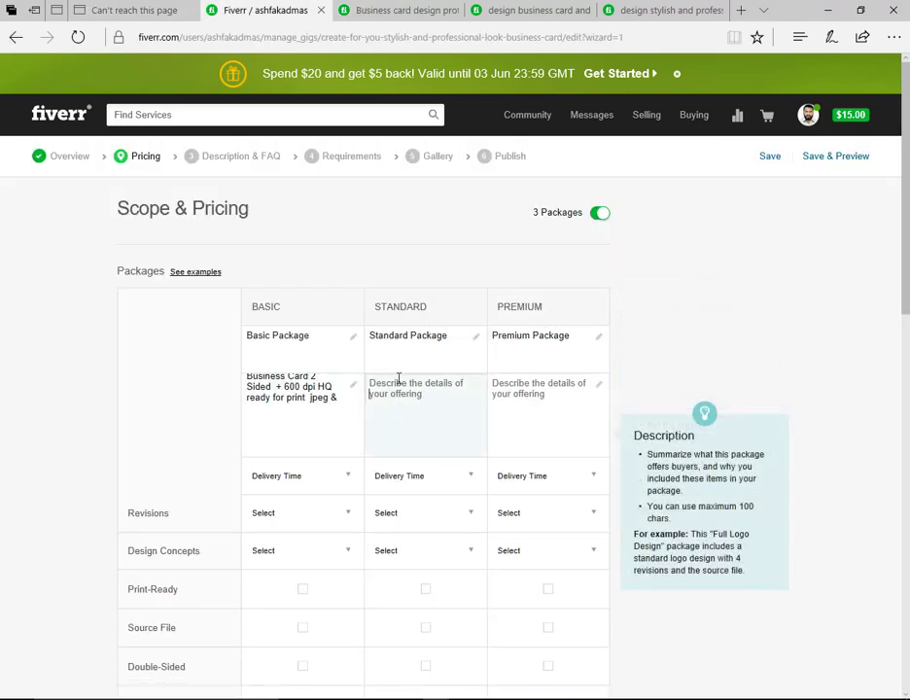
key("ctrl+v")
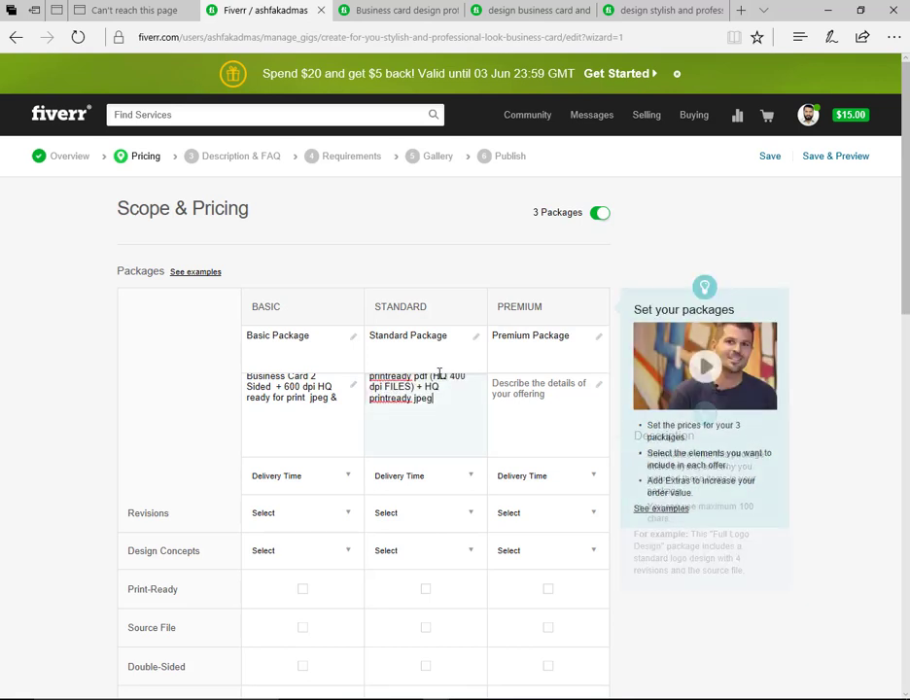
Step: Correct both occurrences of "printready" to "print ready" in the Standard package's description
right_click(394, 400)
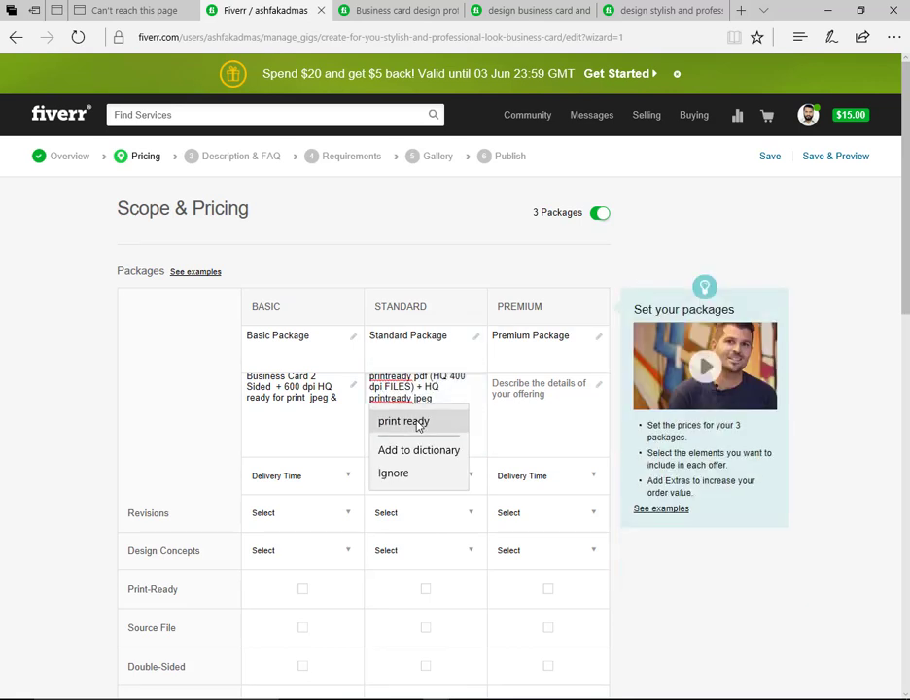
left_click(418, 425)
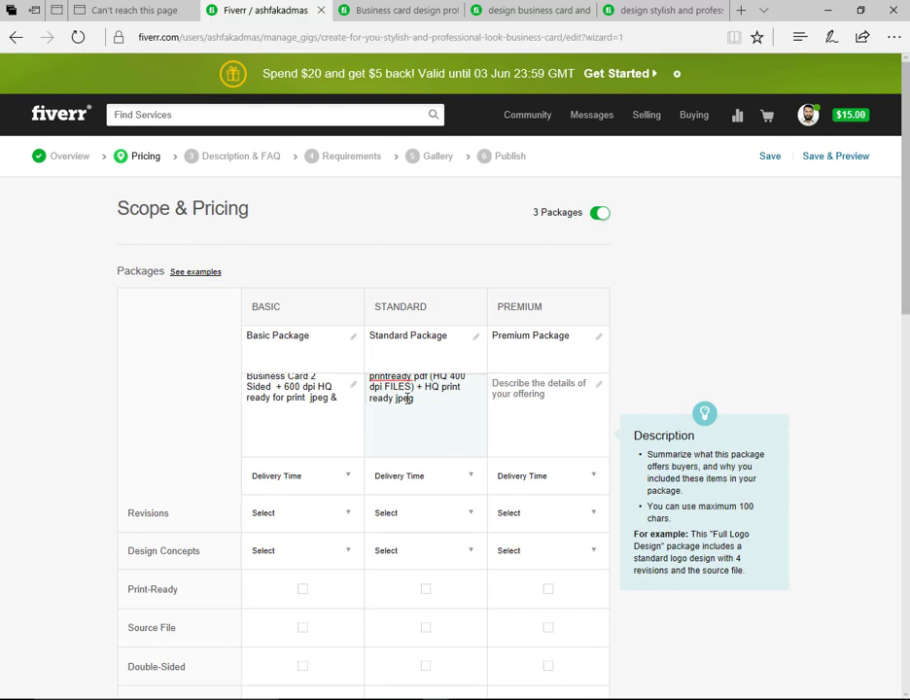
key("Up")
key("Up")
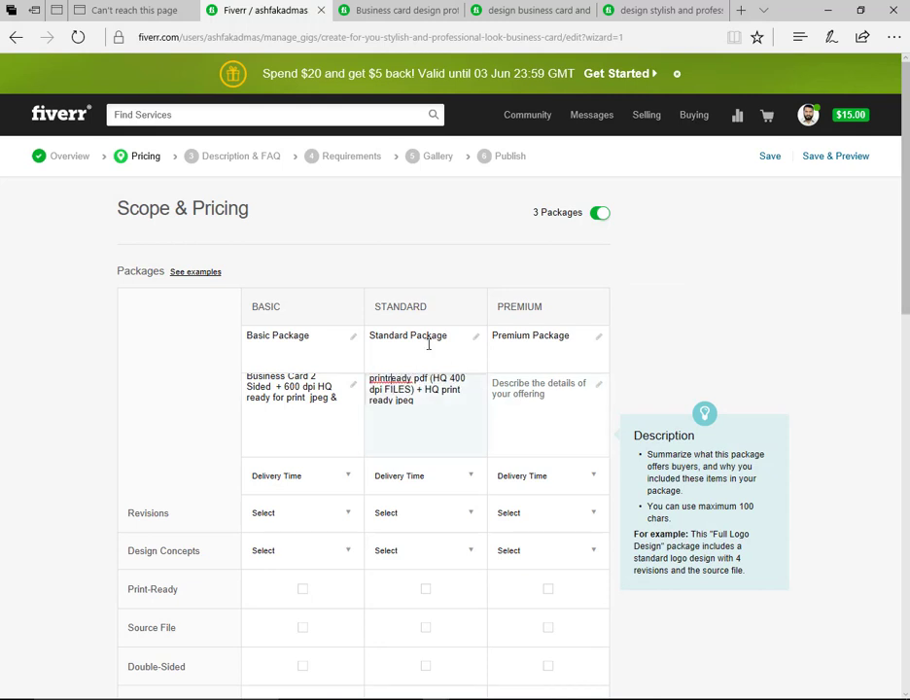
right_click(388, 381)
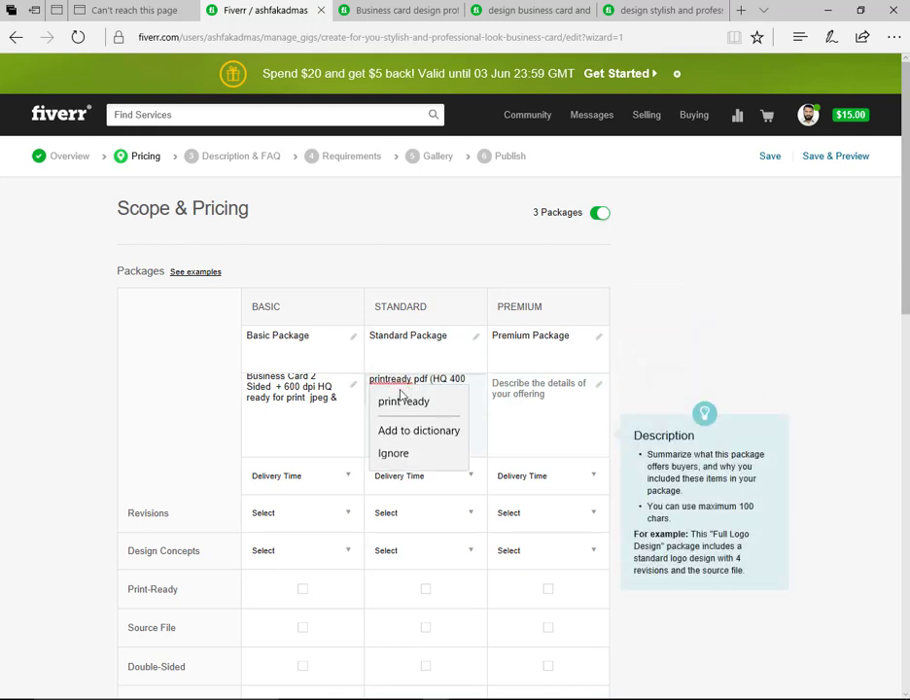
left_click(409, 401)
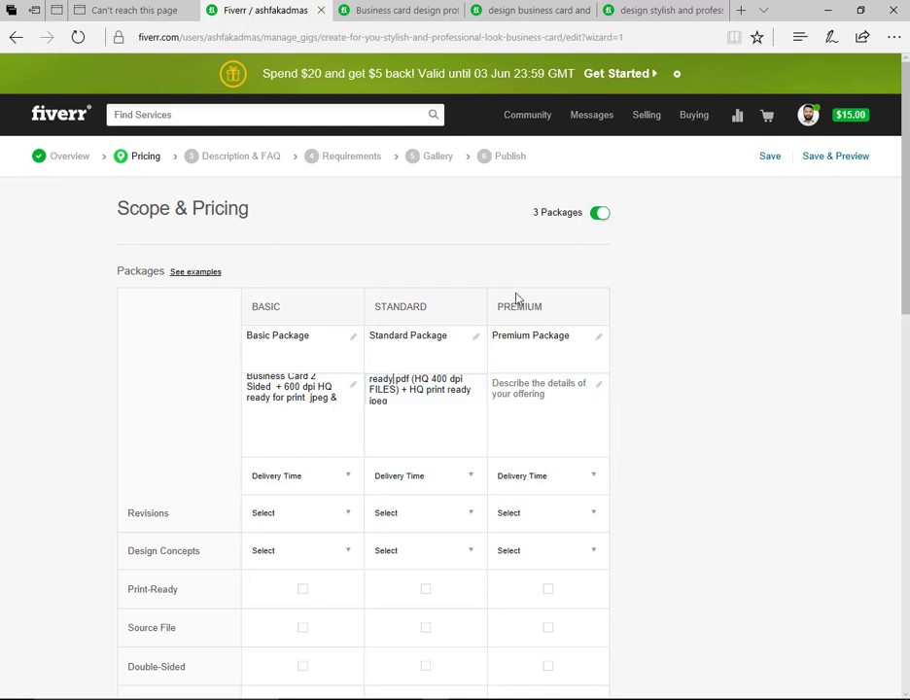
Step: Capitalise "psd" as "PSD" in the Standard package's description
key("Up")
key("Up")
key("Down")
key("Right")
key("Right")
key("Right")
key("Right")
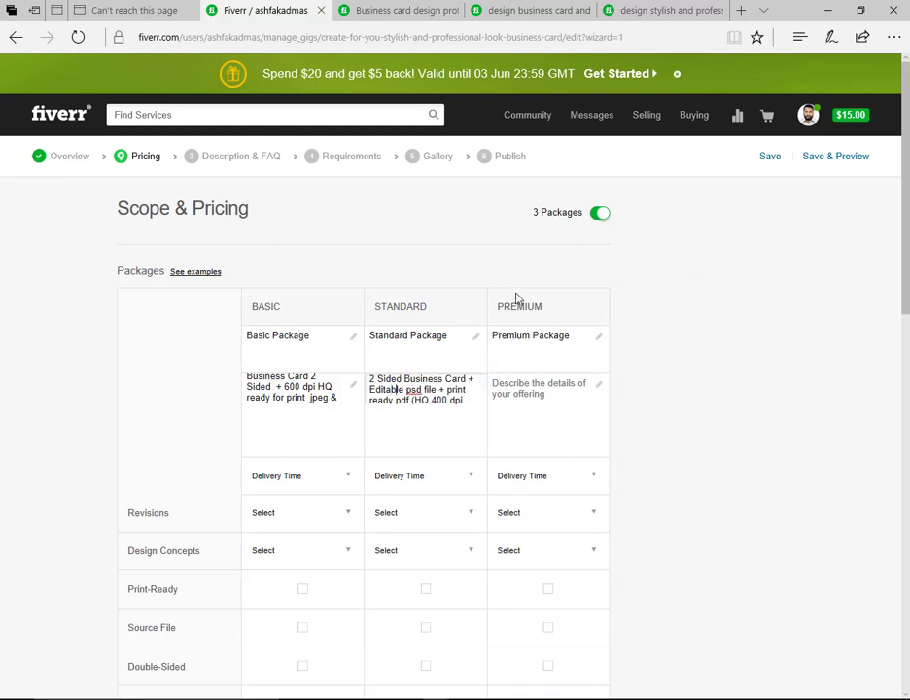
key("shift+Right")
key("shift+Right")
key("shift+Right")
type("PSD")
Step: Move "Business Card" to the beginning of the Standard package's description, ahead of "2 Sided"
key("Up")
key("Left")
key("Left")
key("Left")
key("Left")
key("Left")
key("shift+Right")
key("shift+Right")
key("shift+Right")
key("shift+Right")
key("shift+Right")
key("shift+Right")
key("shift+Right")
key("shift+Right")
key("shift+Right")
key("shift+Right")
key("shift+Right")
key("shift+Right")
key("shift+Right")
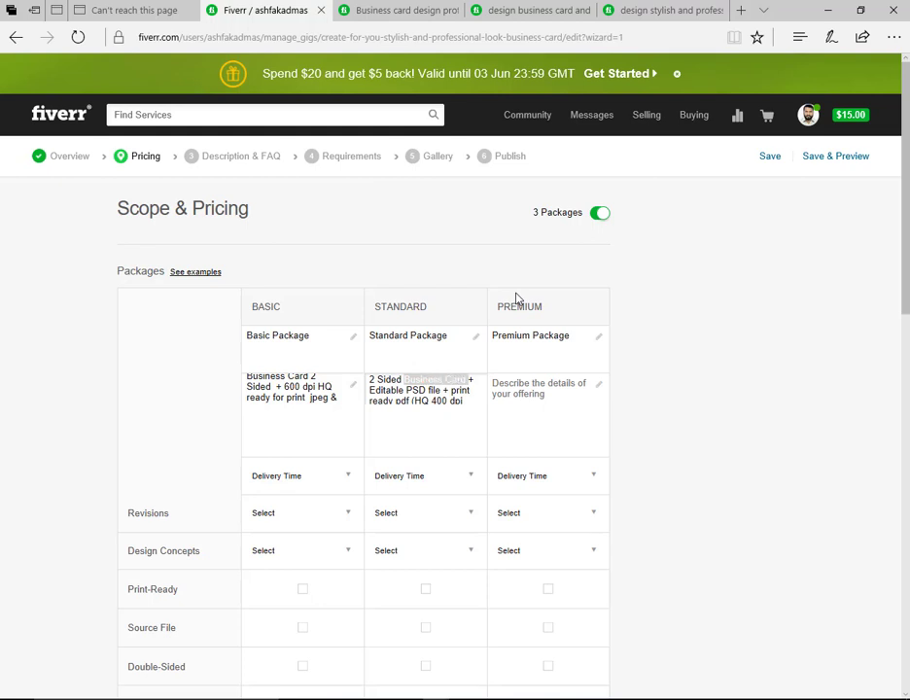
key("ctrl+x")
key("Home")
key("ctrl+v")
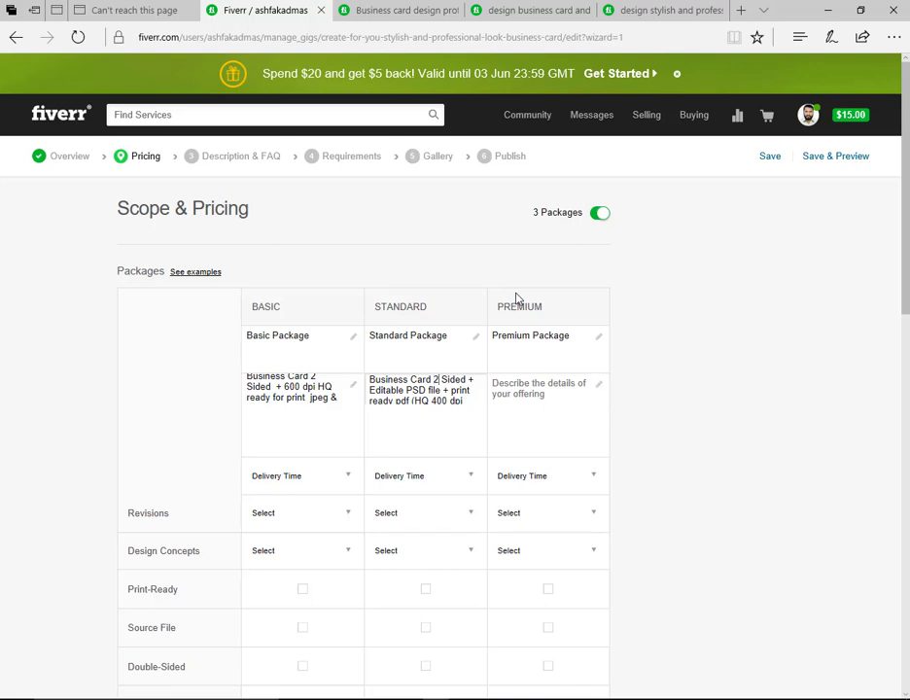
Step: Capitalise "pdf" as "PDF" in the Standard package's description
key("Right")
key("Right")
key("Right")
key("Right")
key("Right")
key("Right")
key("Right")
key("Right")
key("Right")
key("Right")
key("Right")
key("Right")
key("Right")
key("Right")
key("Right")
key("Right")
key("Right")
key("Right")
key("Left")
key("Right")
key("Right")
key("Right")
key("Right")
key("Right")
key("Right")
key("Right")
key("Right")
key("Right")
key("Right")
key("Right")
key("Right")
key("Right")
key("Right")
key("Right")
key("Right")
key("Right")
key("Right")
key("Right")
key("Right")
key("Right")
key("Right")
key("Right")
key("Right")
key("Right")
key("Right")
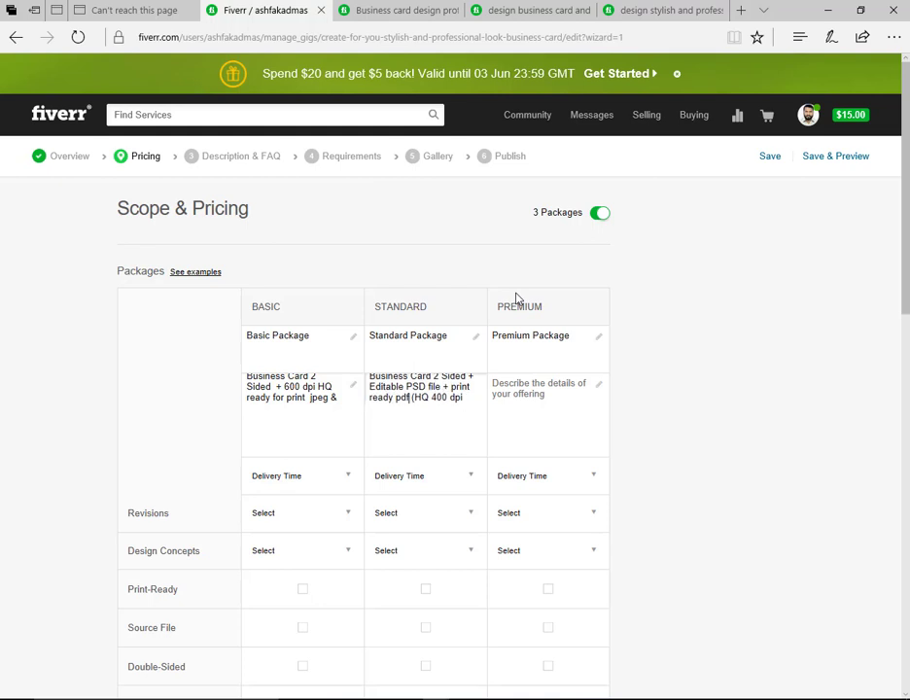
key("shift+Left")
key("shift+Left")
key("shift+Left")
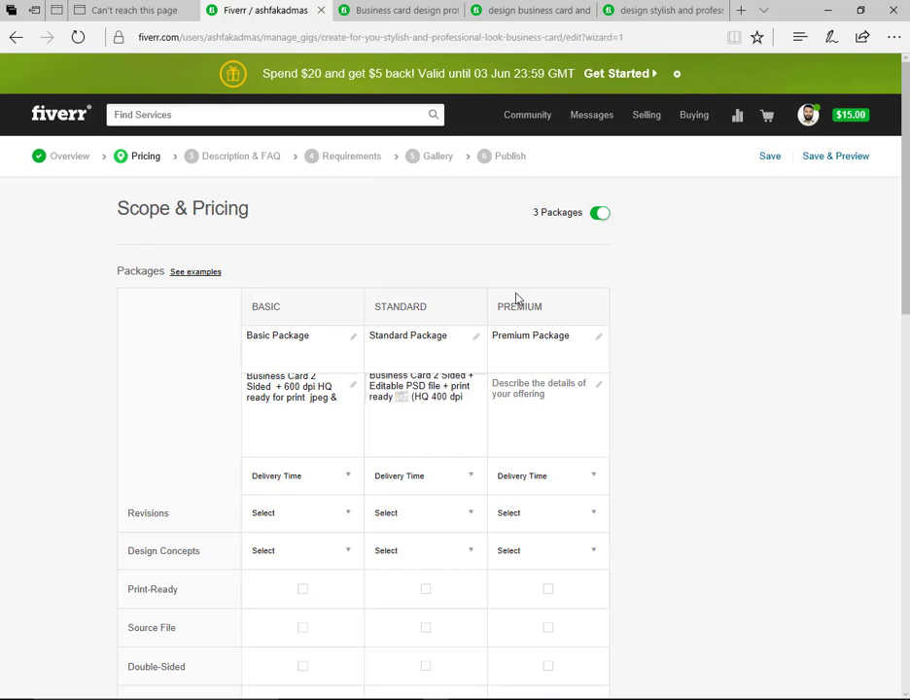
type("PDF")
Step: Change the resolution in the Standard package's description to 600 dpi
key("Right")
key("Right")
key("Right")
key("Right")
key("Right")
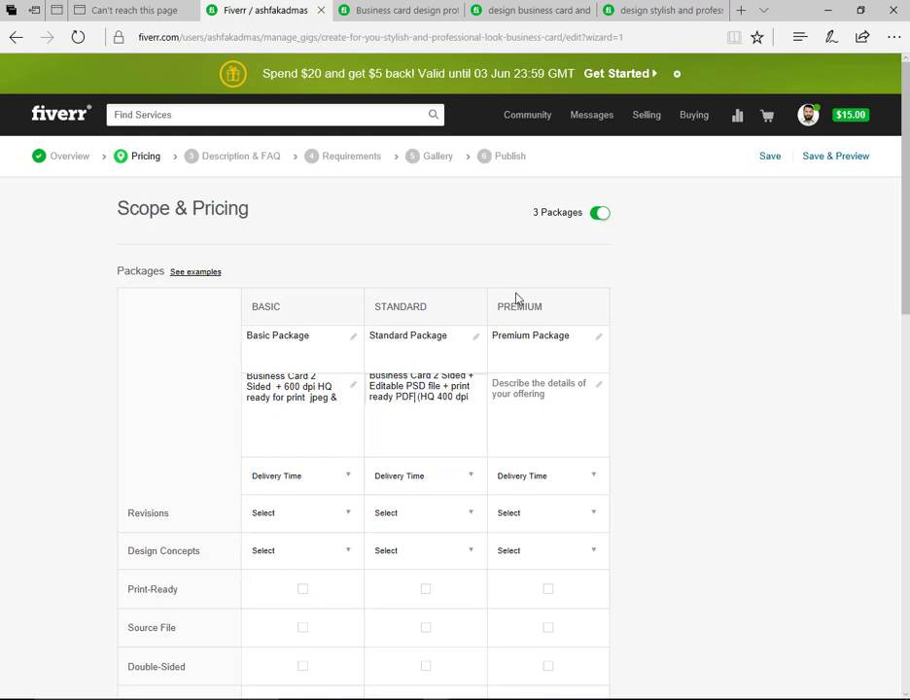
key("Delete")
type("6")
Step: Replace "FILES" with "Files" inside the parentheses of the Standard package's description
key("Right")
key("Right")
key("Right")
key("Right")
key("Right")
key("Right")
key("Right")
key("Right")
key("Left")
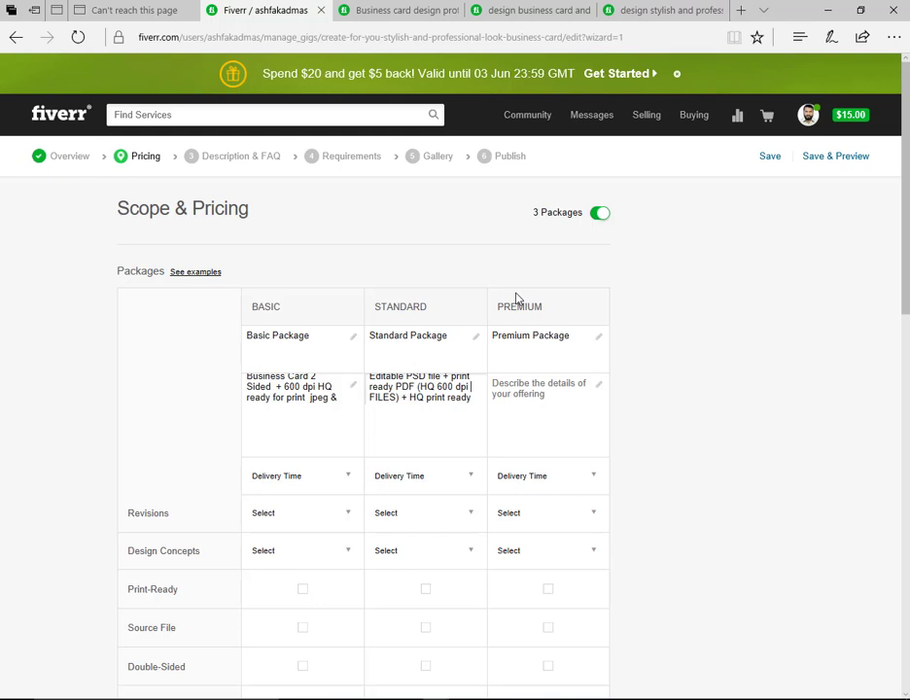
key("shift+Right")
key("shift+Right")
key("shift+Right")
key("shift+Right")
key("shift+Right")
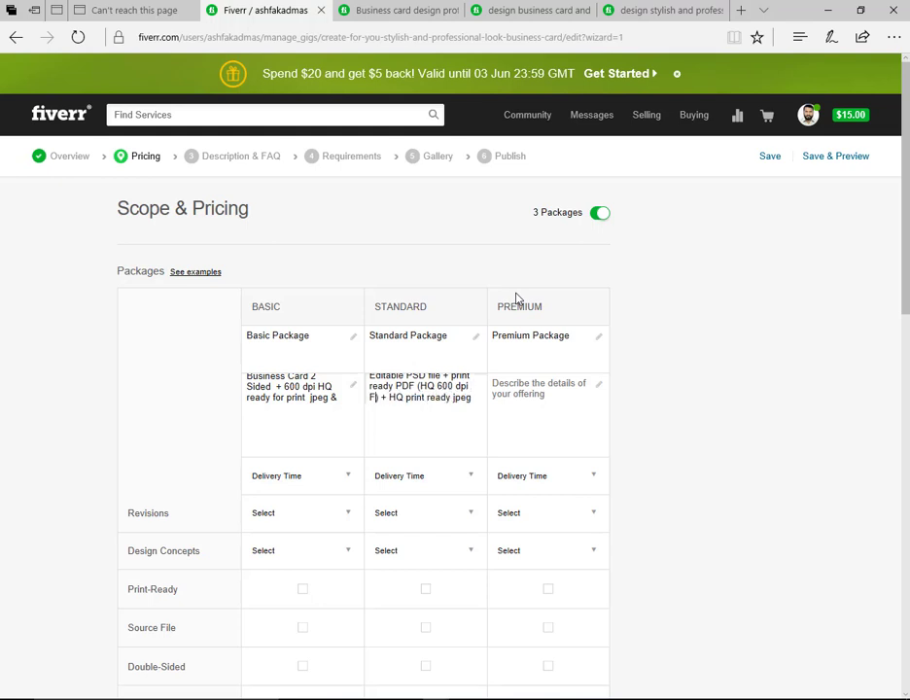
type("Files")
Step: Delete the "HQ" in front of "print ready jpeg" in the Standard package's description
key("Right")
key("Right")
key("Right")
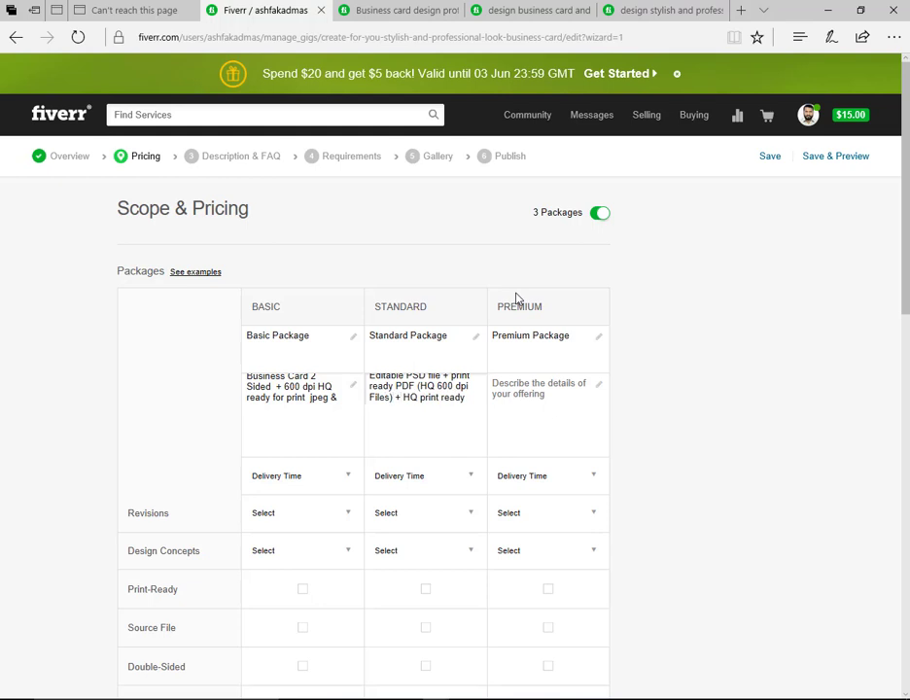
key("shift+Right")
key("shift+Right")
key("BackSpace")
key("End")
type("&")
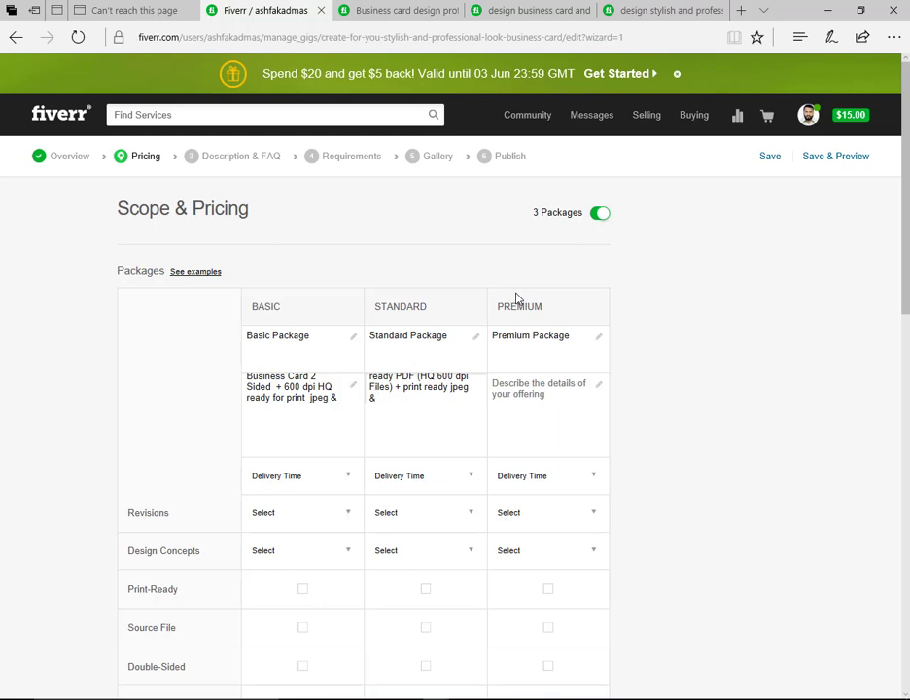
key("BackSpace")
key("BackSpace")
key("BackSpace")
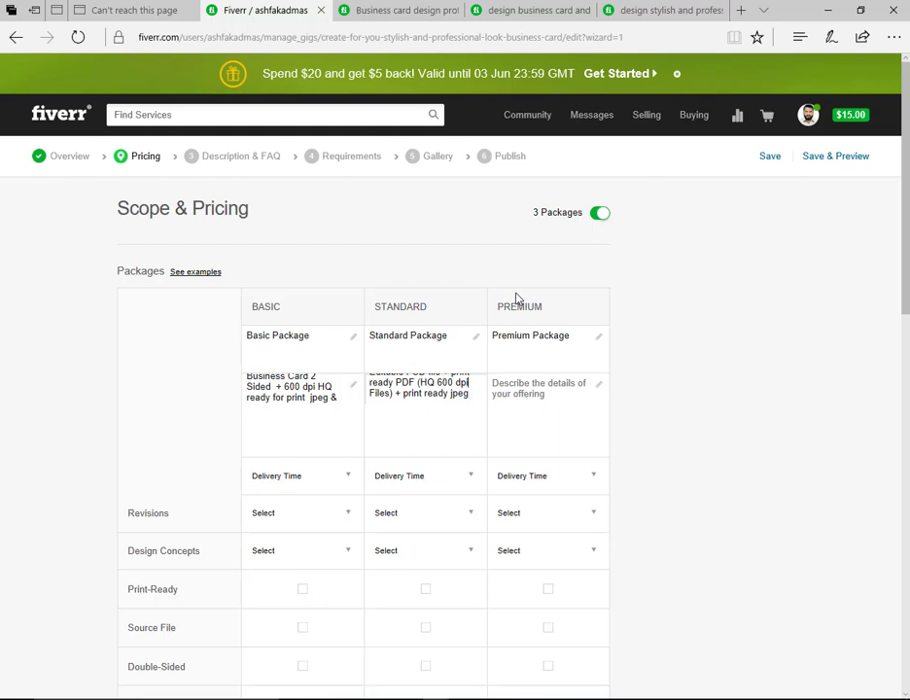
key("Up")
key("Up")
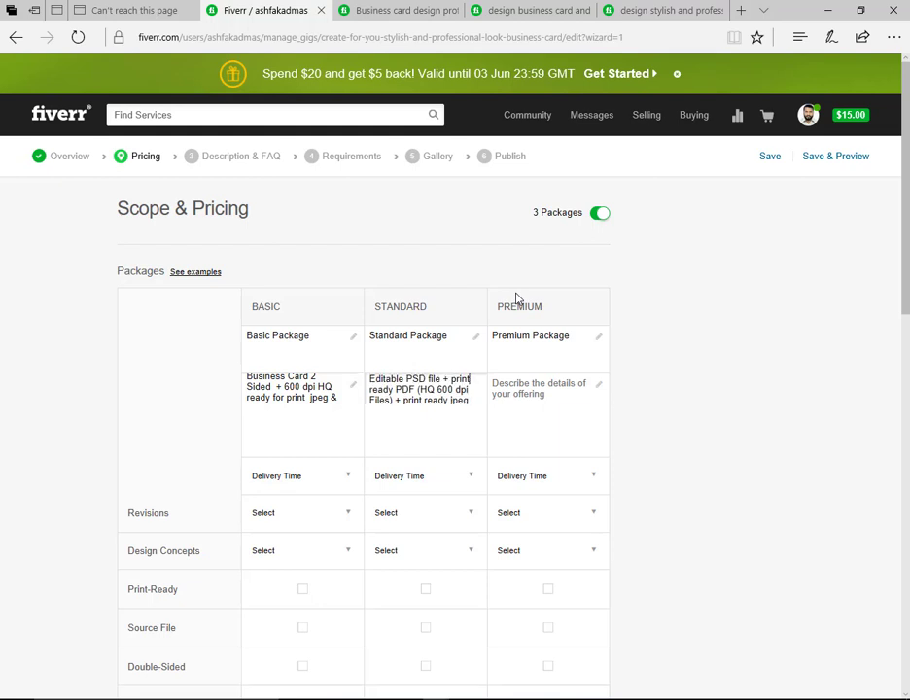
key("Up")
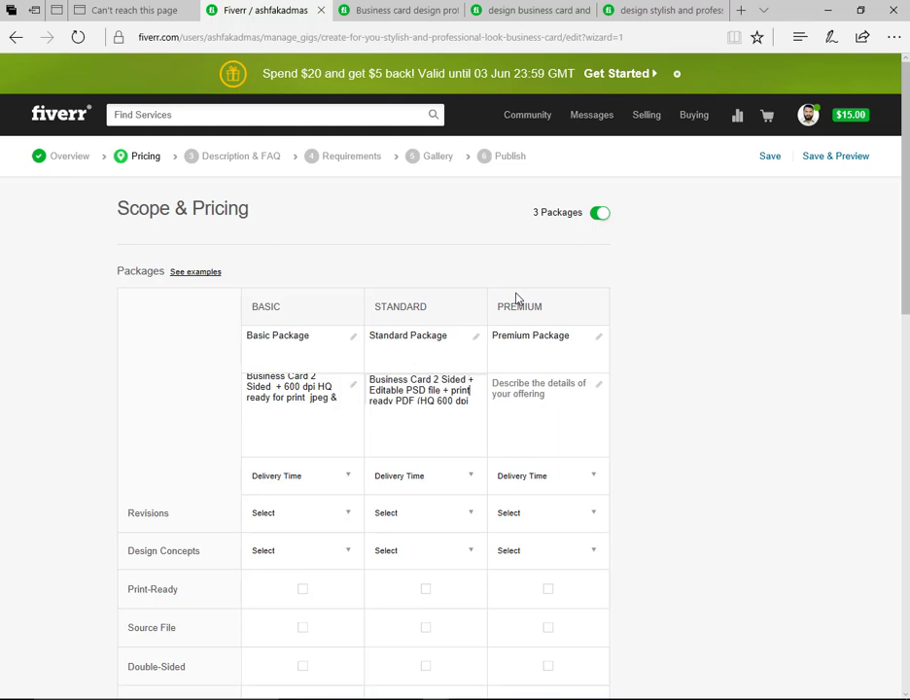
key("Down")
key("Down")
key("Down")
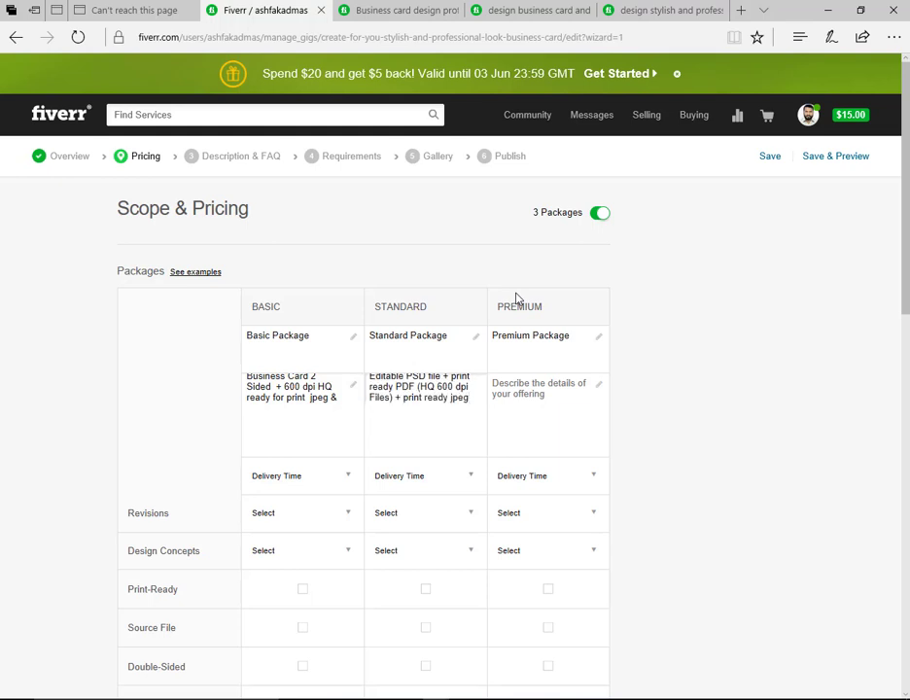
type("Fi")
key("BackSpace")
key("BackSpace")
type("fi")
key("BackSpace")
key("BackSpace")
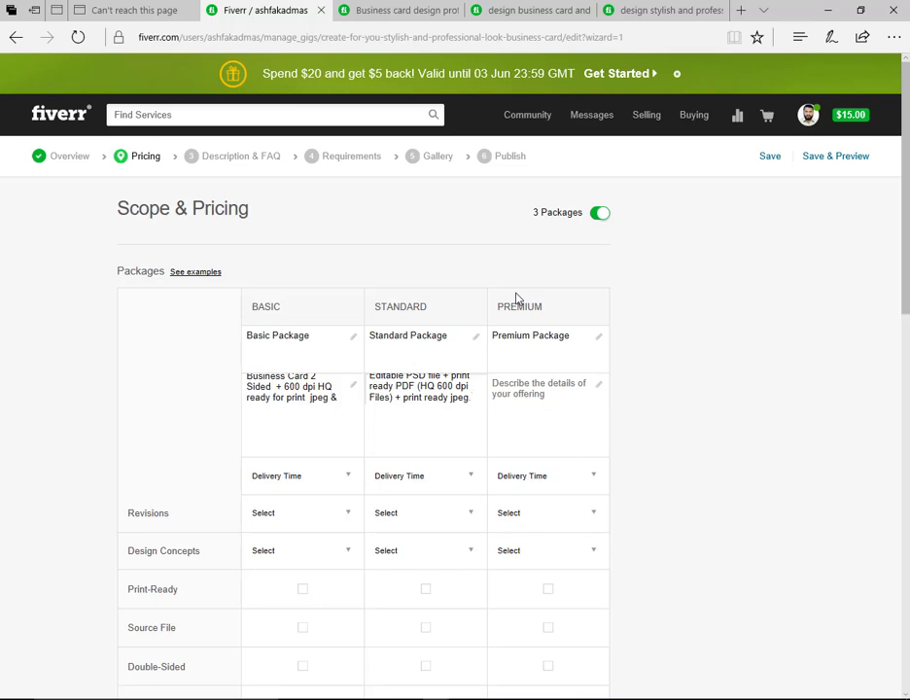
Step: Copy the Premium package's description from the first reference gig into the Premium package's description
left_click(527, 394)
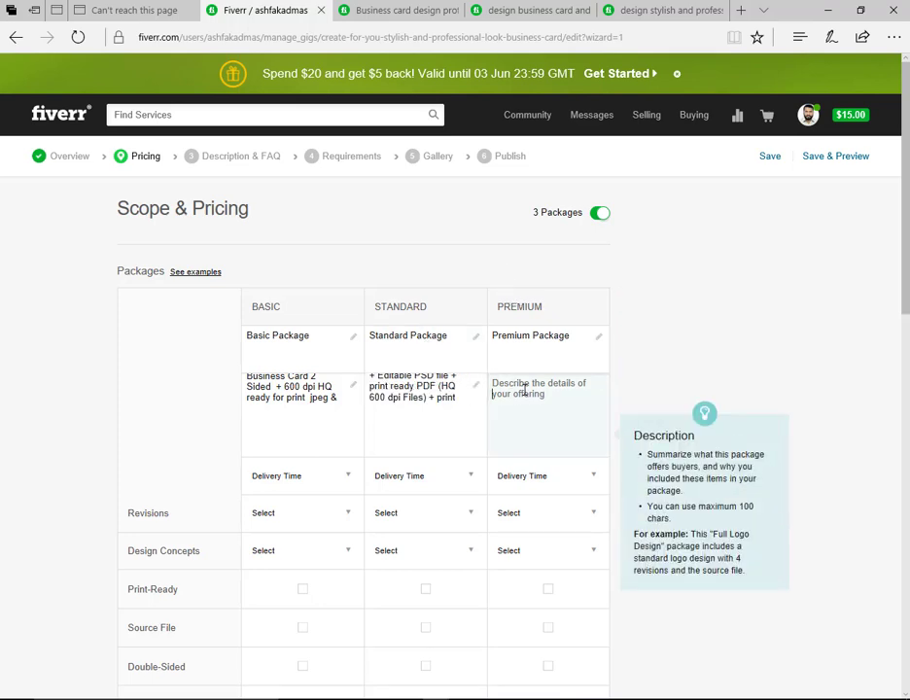
left_click(369, 9)
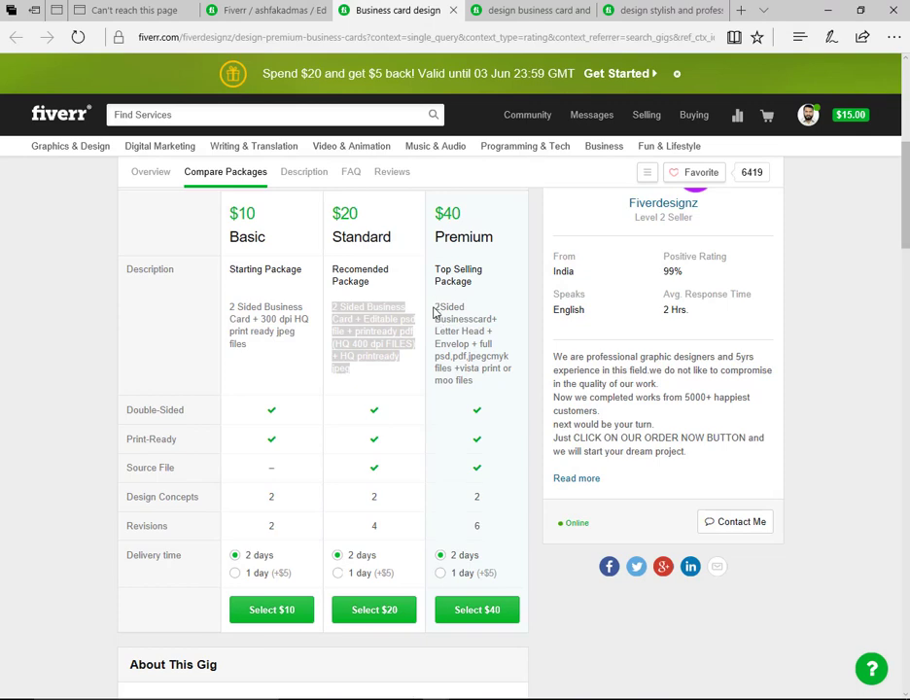
left_click_drag(434, 307, 487, 383)
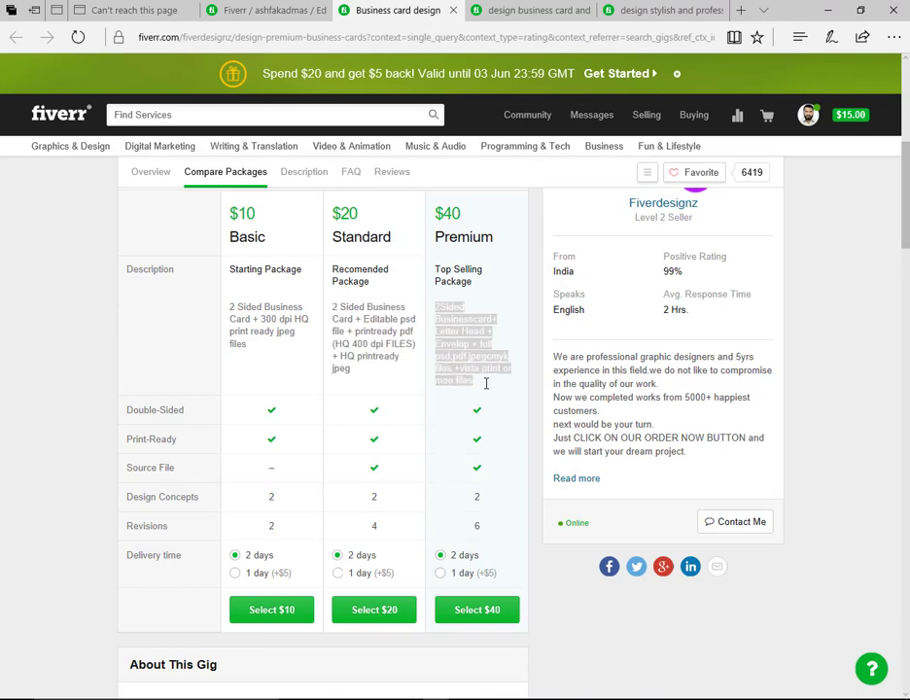
key("ctrl+c")
left_click(273, 10)
left_click(554, 420)
key("ctrl+v")
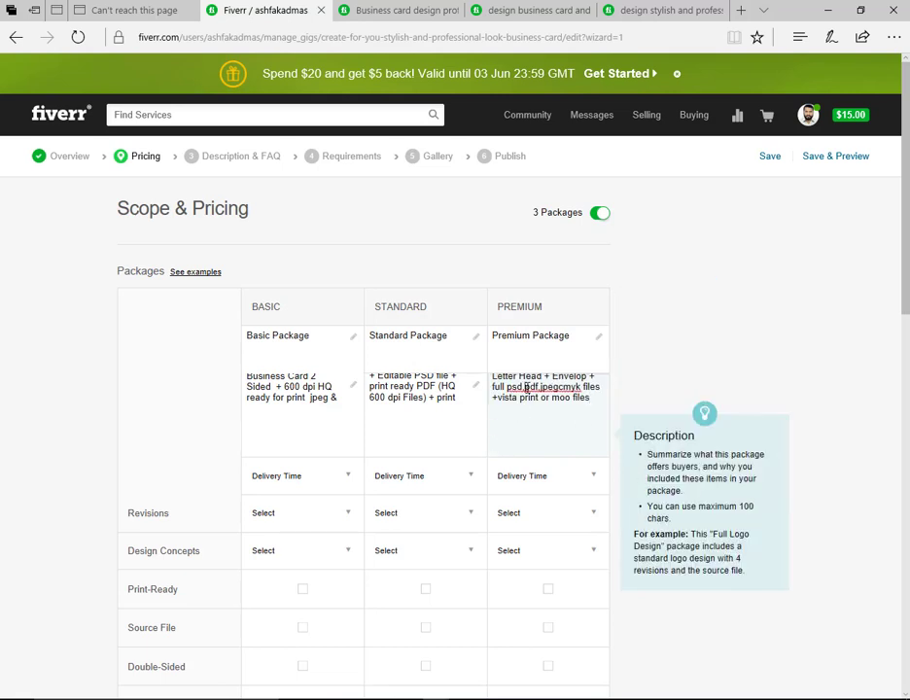
Step: Space out the file formats in the Premium package's description so they read "psd, pdf, jpegcmyk"
type(",")
key("Right")
key("Right")
key("Right")
key("Right")
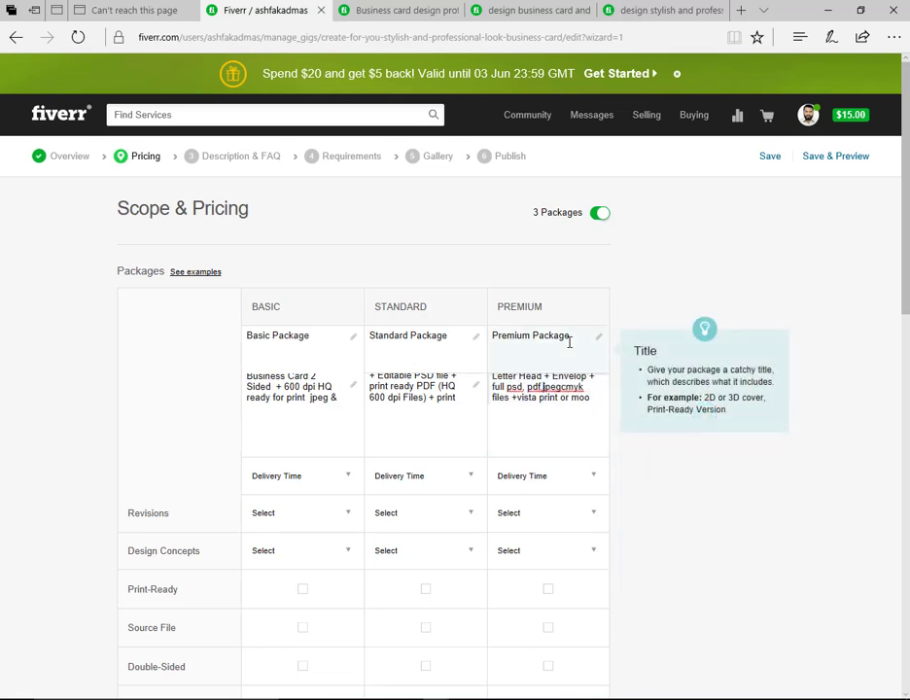
type(",")
Step: Move "Businesscard" to the beginning of the Premium package's description, ahead of "2Sided"
key("Up")
key("Up")
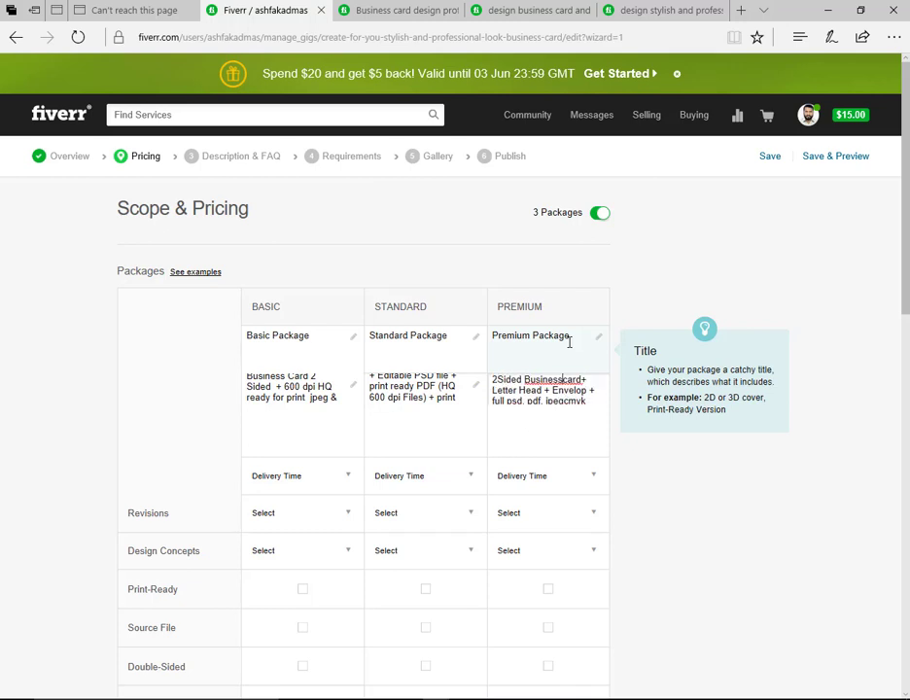
left_click_drag(524, 380, 583, 380)
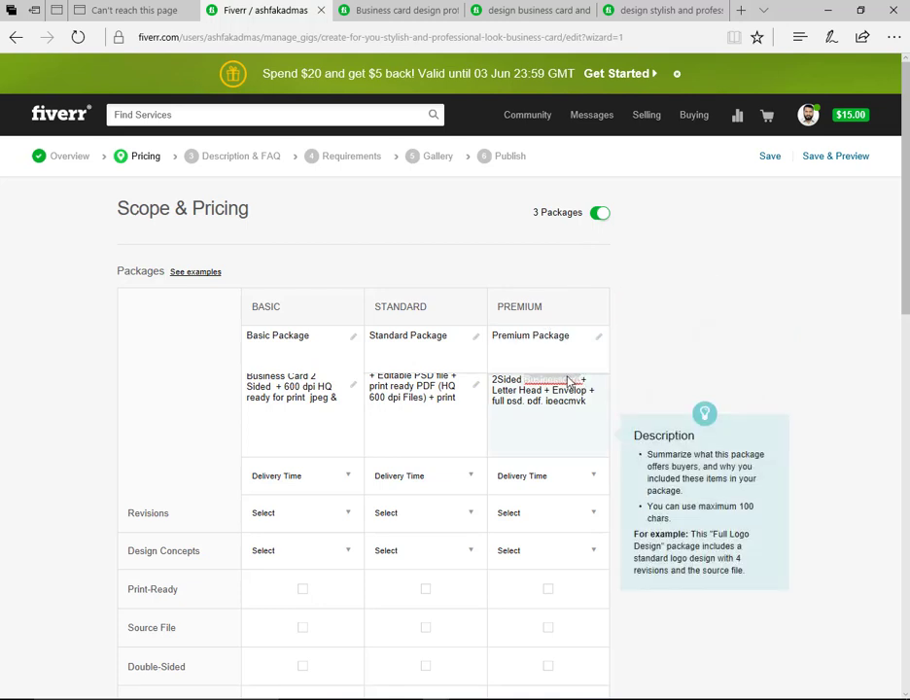
key("BackSpace")
key("ctrl+v")
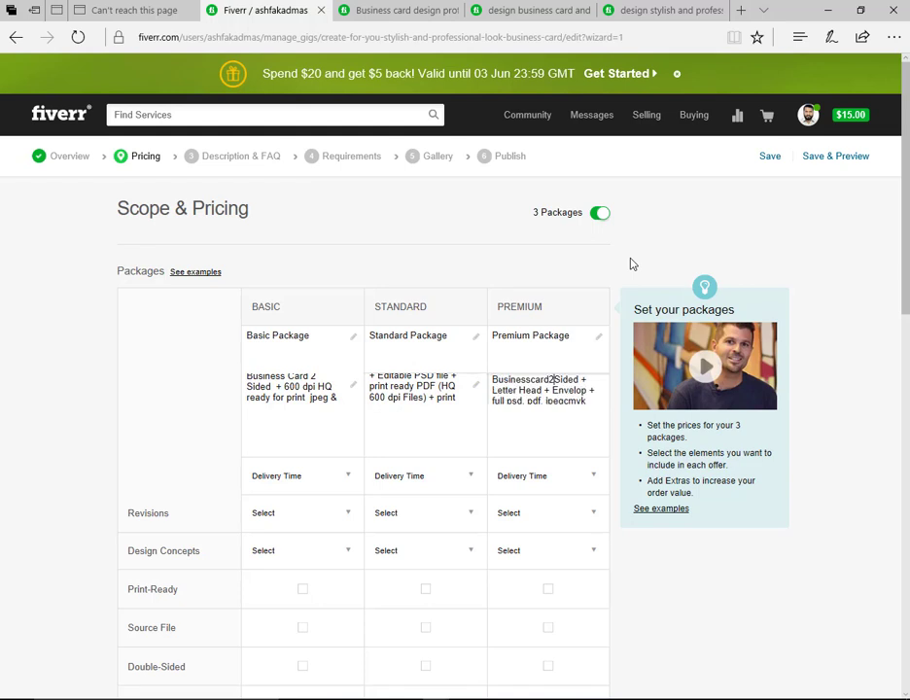
Step: Insert a space between "Businesscard" and "2Sided" and remove the plus sign after "2Sided" in the Premium package's description
key("Right")
key("Right")
key("Right")
key("Right")
key("Right")
key("Right")
key("Left")
key("Left")
key("Left")
key("Left")
key("Left")
key("Left")
key("Left")
key("Left")
Step: Replace the plus sign after "Letter Head" with a comma in the Premium package's description
left_click(551, 391)
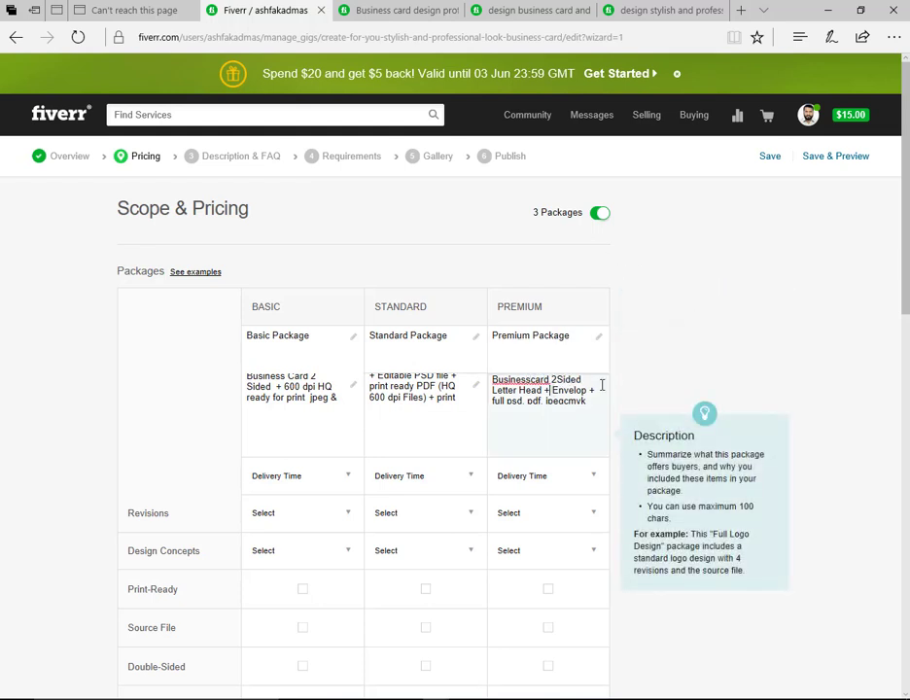
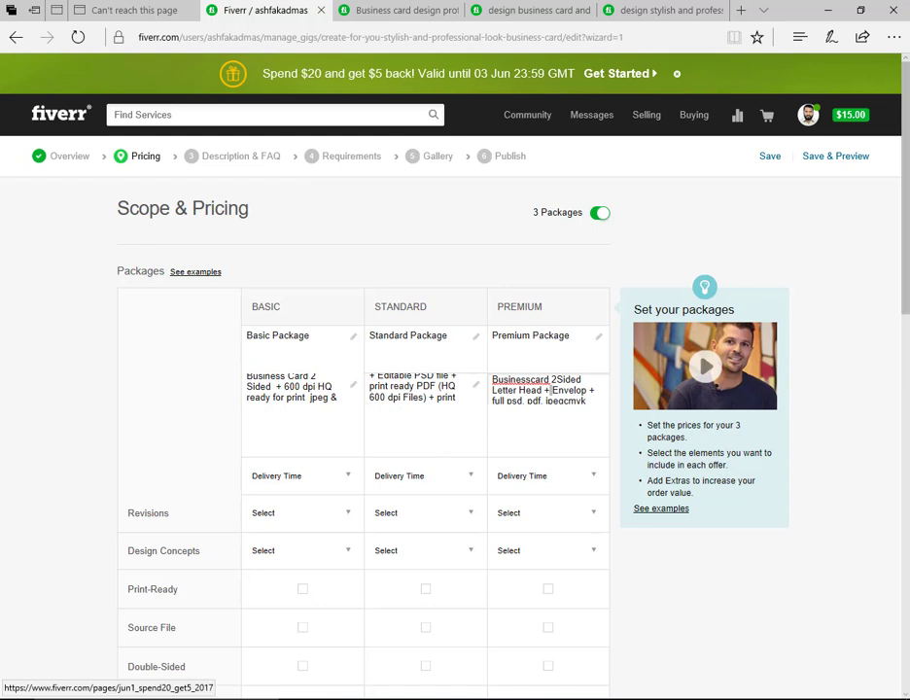
left_click(545, 391)
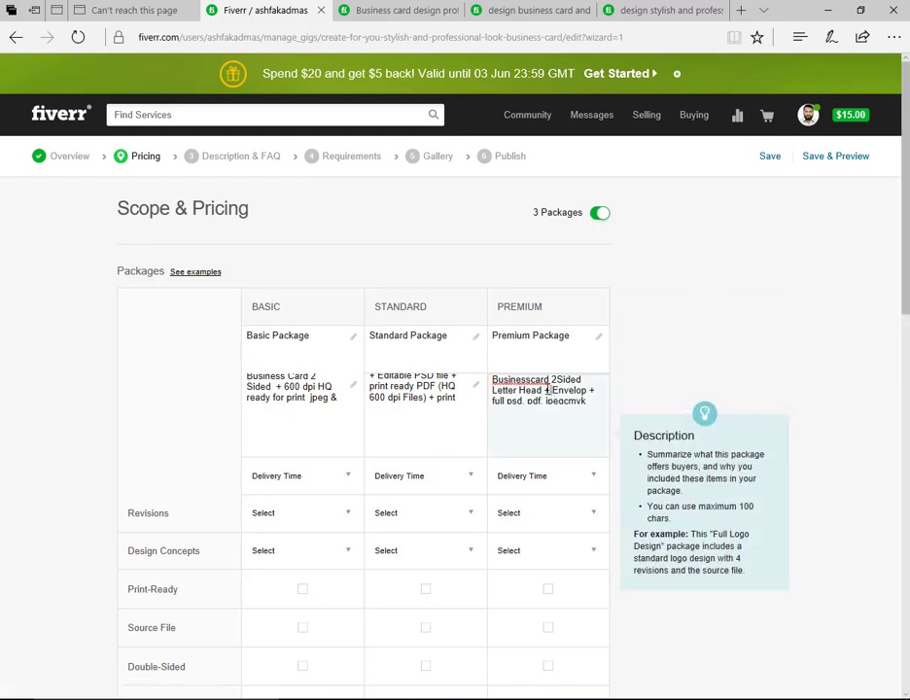
key("Delete")
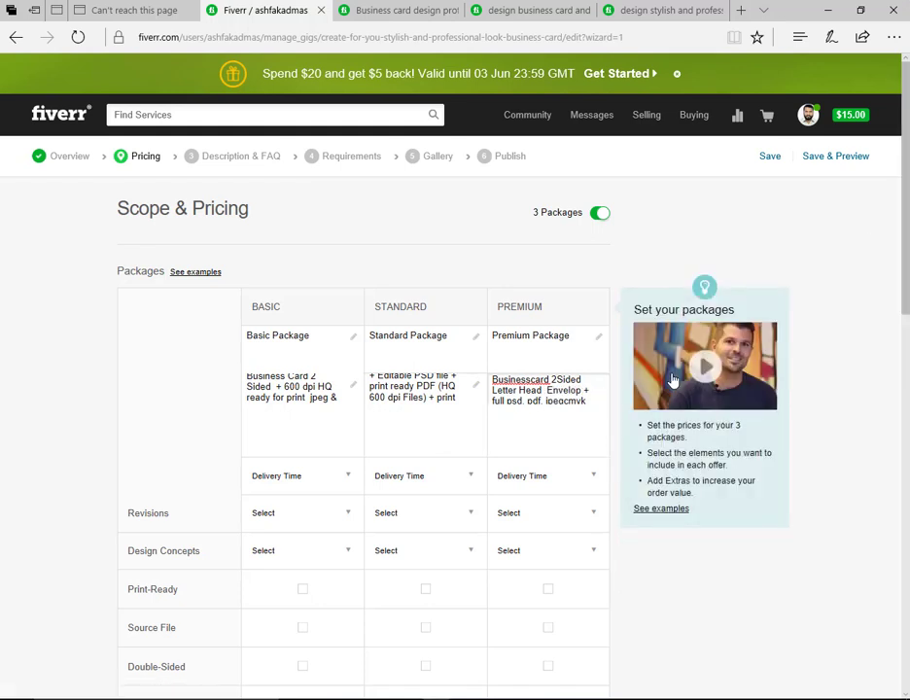
key("Delete")
type(",")
Step: Split "Businesscard" into "Business card" and replace the plus sign after "Envelop" with a comma in the Premium package's description
key("Right")
key("Right")
key("Right")
key("Down")
key("ctrl+Right")
key("Delete")
key("BackSpace")
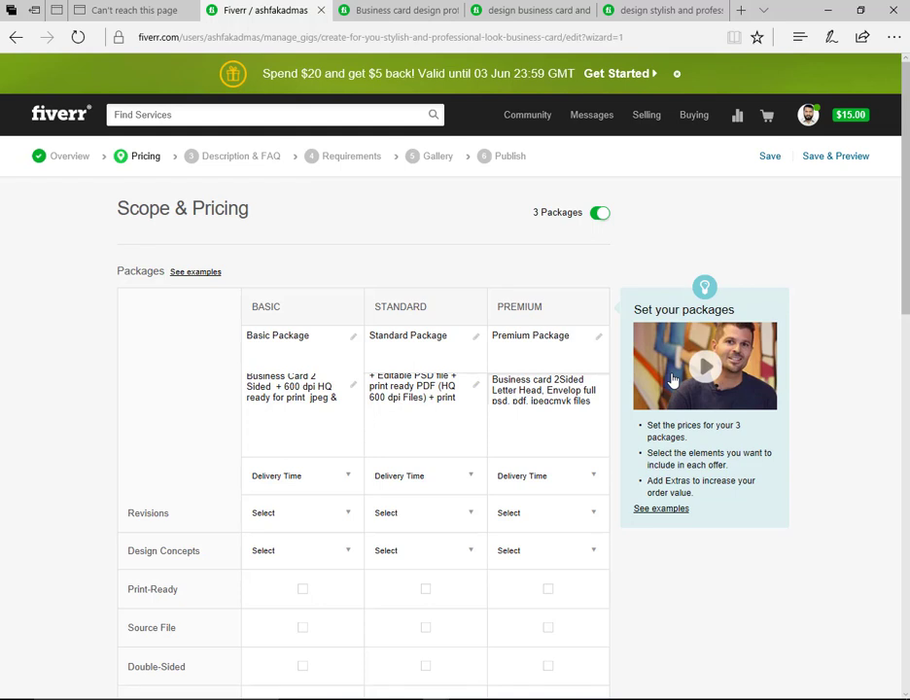
type(",")
Step: Separate "2Sided" into "2 Sided" in the Premium package's description
key("Up")
key("Left")
key("Left")
key("Left")
key("Left")
key("Down")
Step: Replace "psd," with "PSD" in the Premium package's description
key("Right")
key("Right")
key("Right")
key("Right")
key("Right")
key("Right")
key("Right")
key("Right")
key("Right")
key("Right")
key("Right")
key("Right")
key("Right")
key("Right")
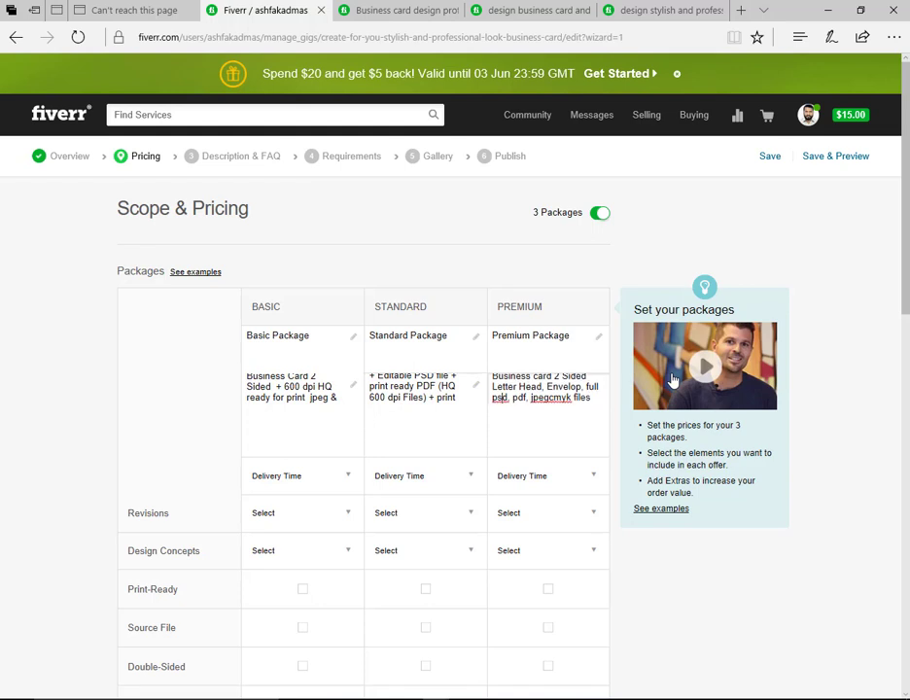
key("Delete")
key("BackSpace")
key("BackSpace")
key("BackSpace")
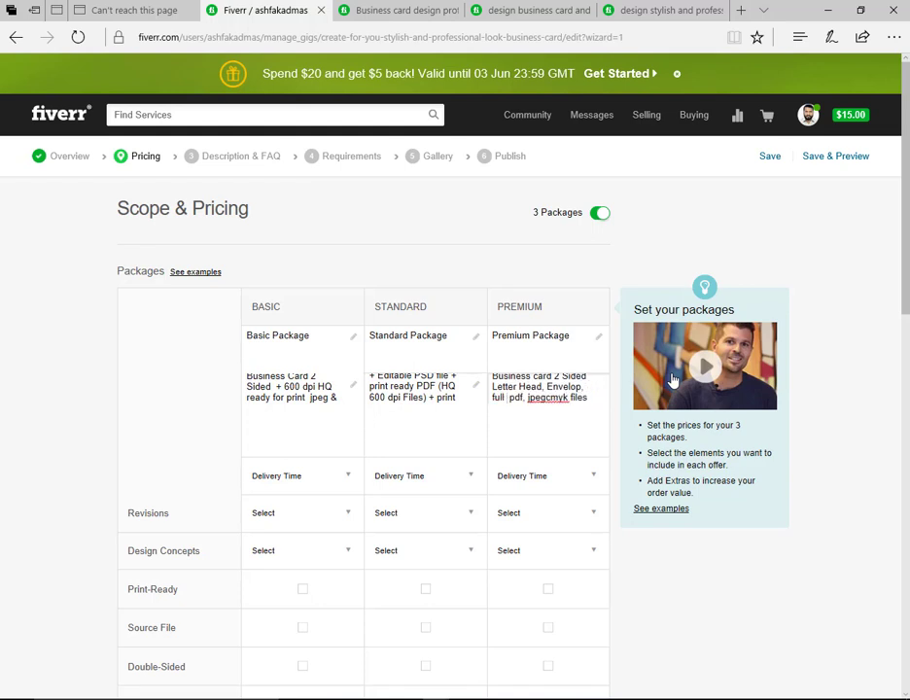
type("PSD")
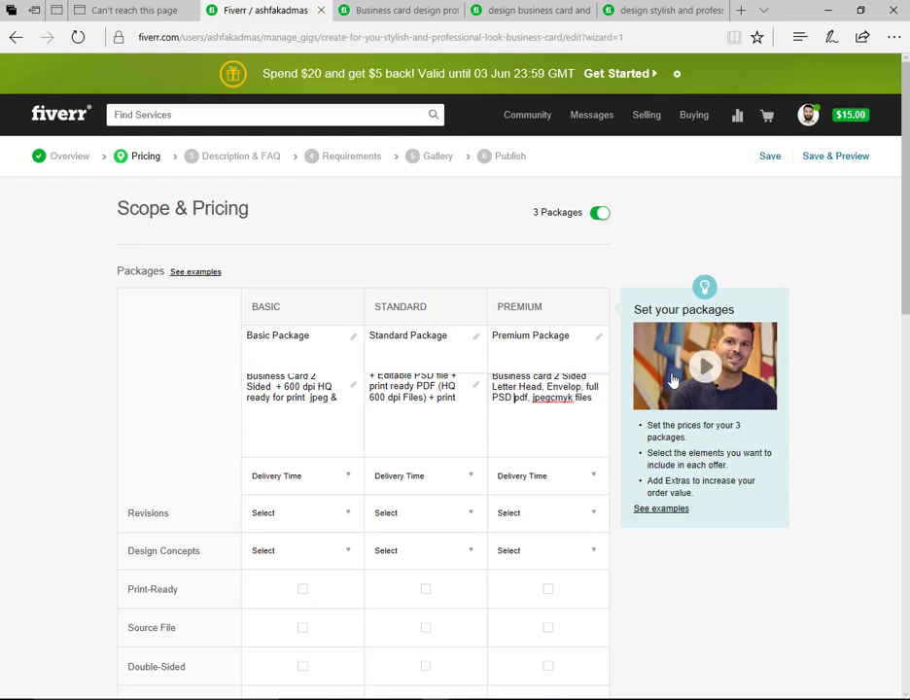
Step: Capitalize "pdf" as "PDF" and split "jpegcmyk" into "jpeg cmyk" in the Premium package's description
key("shift+Right")
key("shift+Right")
key("shift+Right")
type("P")
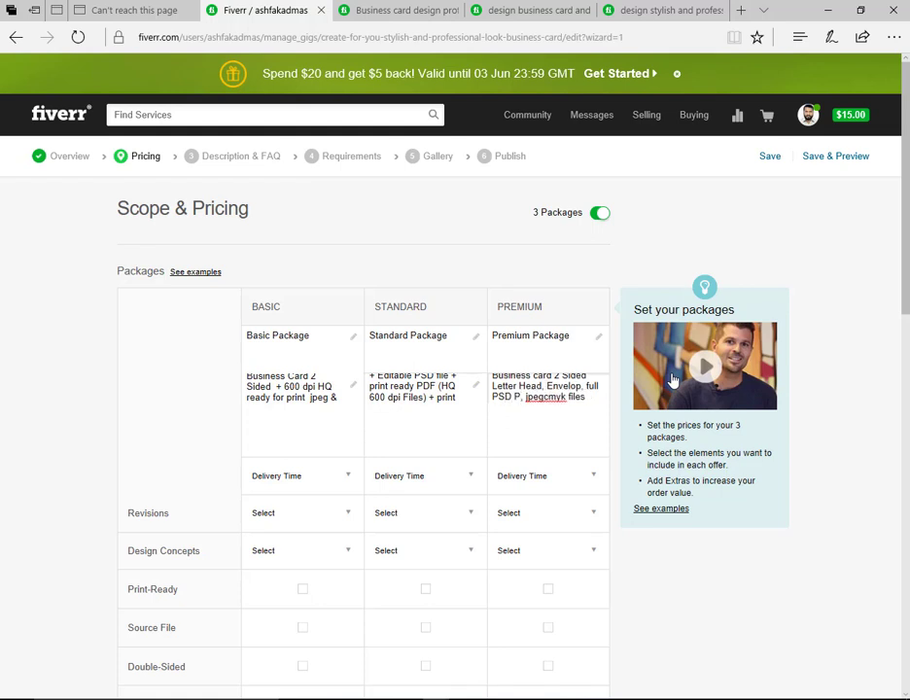
type("DF")
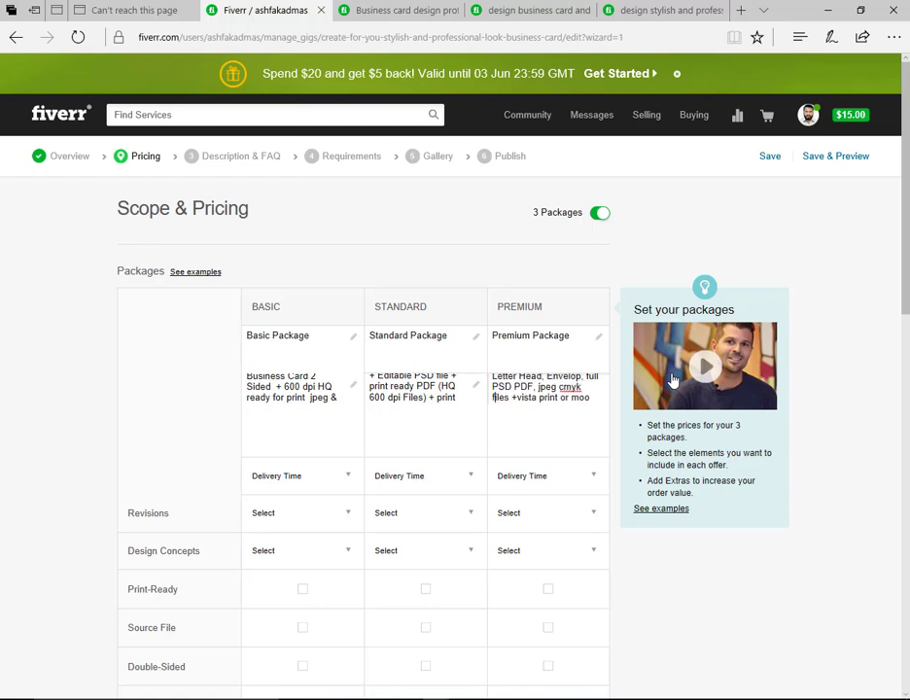
Step: Remove the plus sign before "vista print" in the Premium package's description
key("Right")
key("Right")
key("Right")
key("Right")
key("Right")
key("BackSpace")
type(",")
key("BackSpace")
Step: Replace "vista print or moo files" with "HD Files" at the end of the Premium package's description
key("Right")
key("shift+Right")
key("shift+Right")
key("shift+Right")
key("shift+Right")
key("shift+Right")
key("shift+Right")
key("shift+Right")
key("shift+Right")
key("shift+Right")
key("shift+Right")
key("shift+Right")
key("shift+Right")
key("shift+Right")
key("shift+Right")
key("shift+Right")
key("shift+Right")
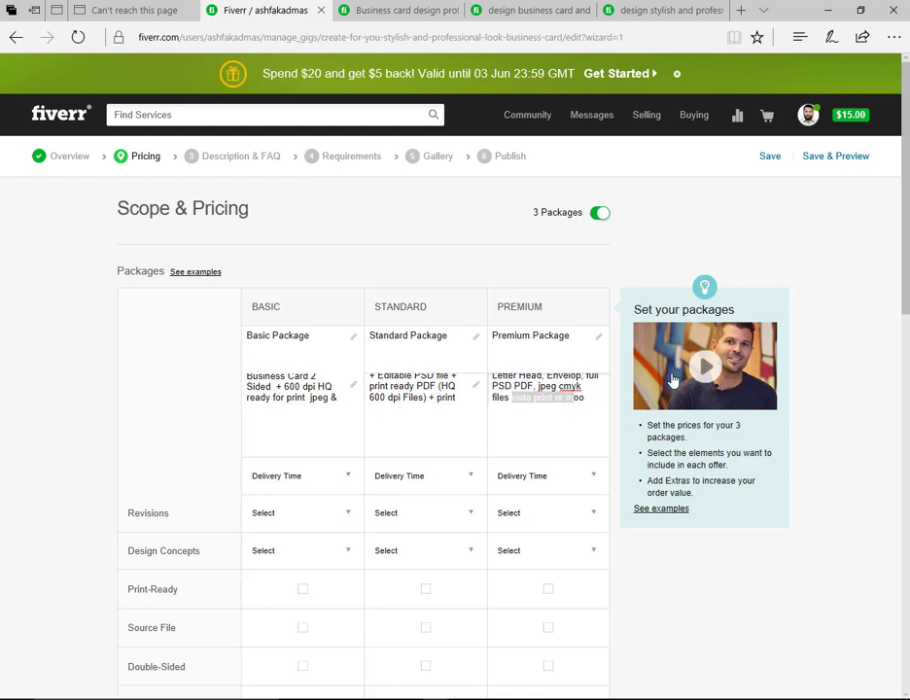
key("shift+Right")
key("shift+Right")
key("shift+Right")
key("shift+Right")
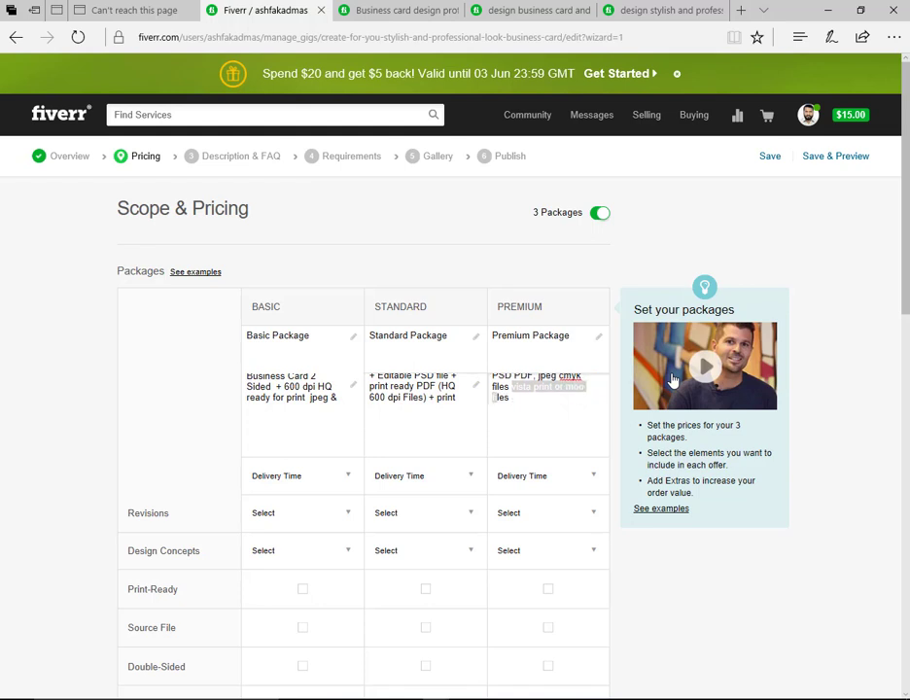
key("shift+Right")
key("shift+Right")
type("H")
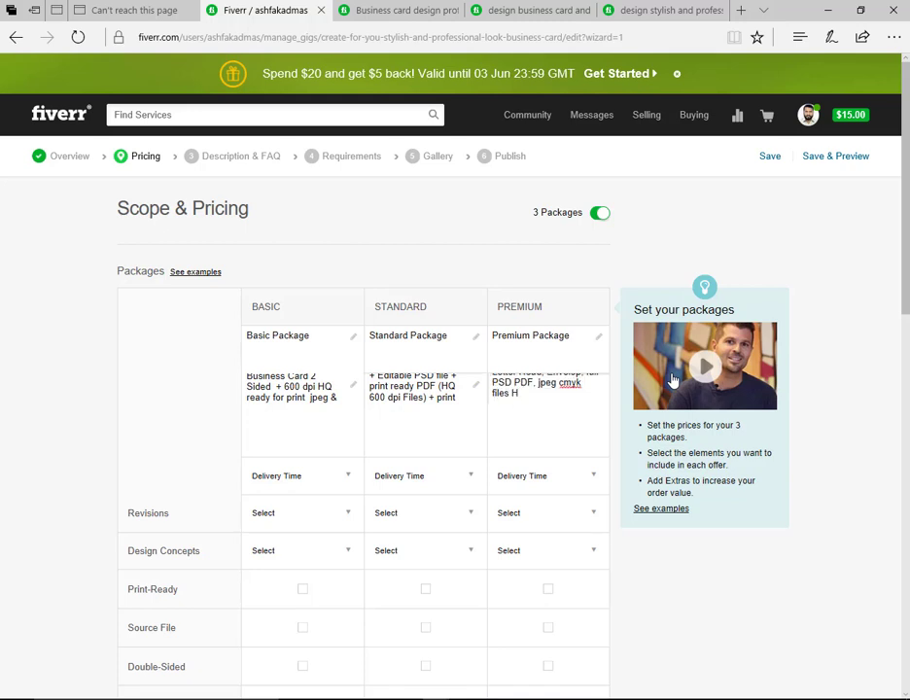
type("D Diles")
key("Left")
key("Left")
key("Left")
key("shift+Left")
type("F")
Step: Insert "& RGB" after "cmyk" in the Premium package's description
key("Up")
key("Right")
key("Right")
key("Right")
key("Right")
key("Right")
key("Right")
key("Right")
key("Right")
type("& RGB")
Step: Replace "cmyk" with "CMYK" in the Premium package's description
key("Right")
key("Right")
key("Right")
key("Right")
key("Right")
key("Right")
key("Right")
key("Right")
key("Right")
key("Right")
key("Right")
key("Right")
key("Right")
key("Right")
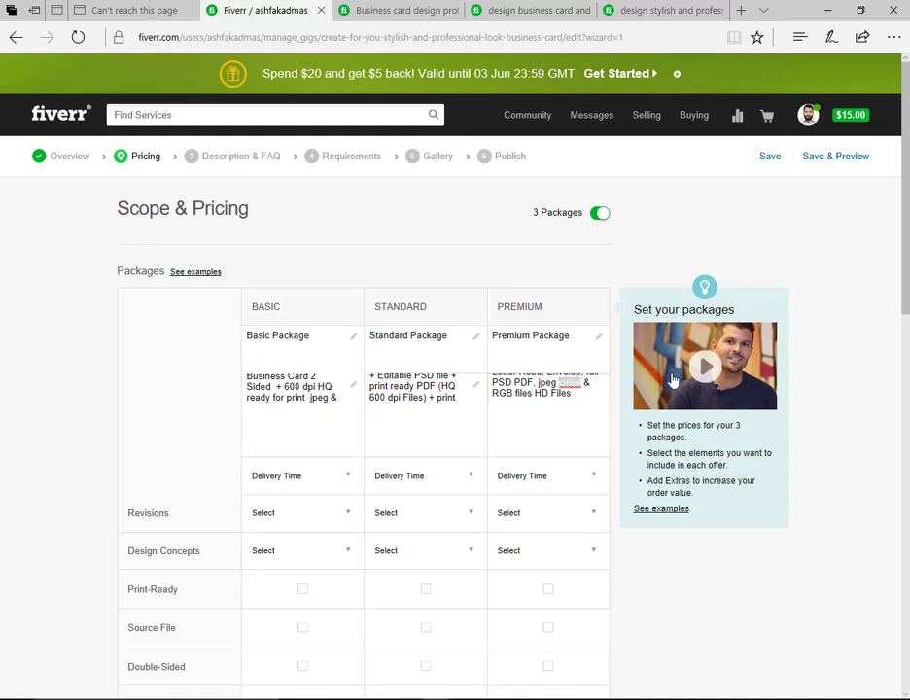
type("CMYK")
key("Down")
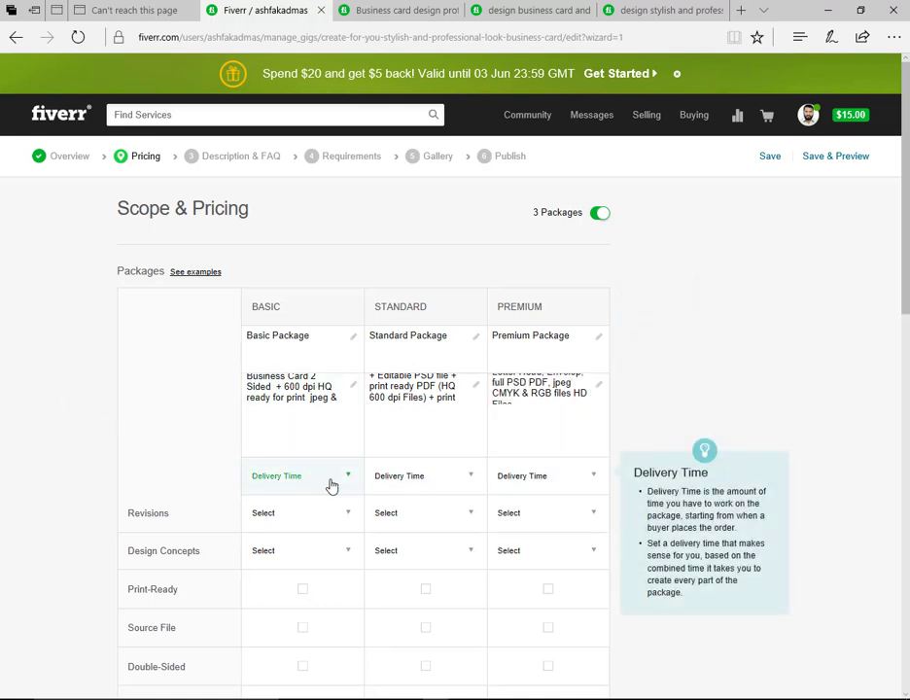
Step: Set the delivery time of the Basic, Standard and Premium packages to 2 Days Delivery
left_click(330, 483)
left_click(360, 516)
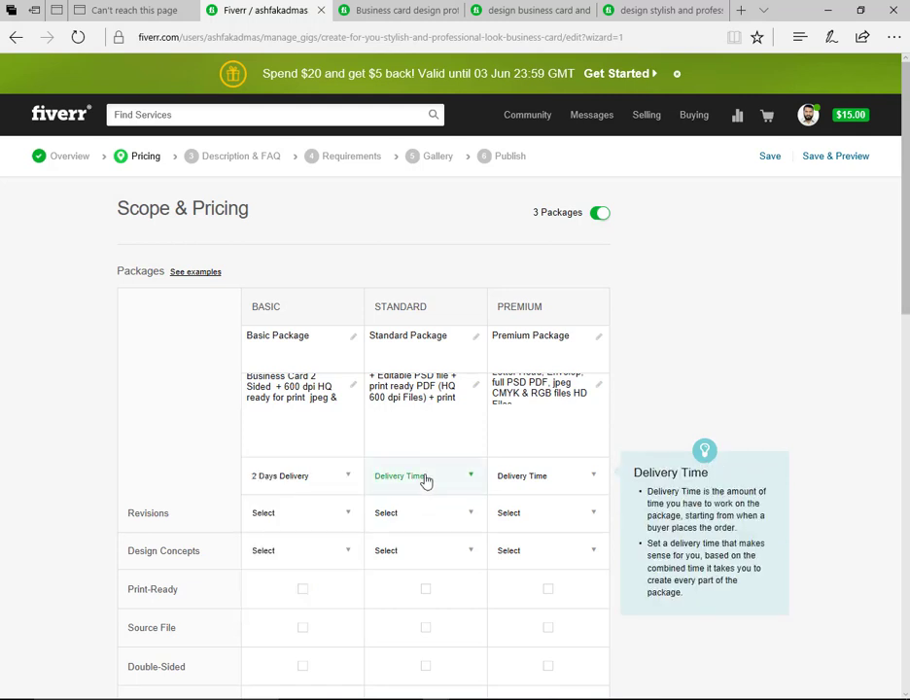
left_click(427, 482)
left_click(409, 516)
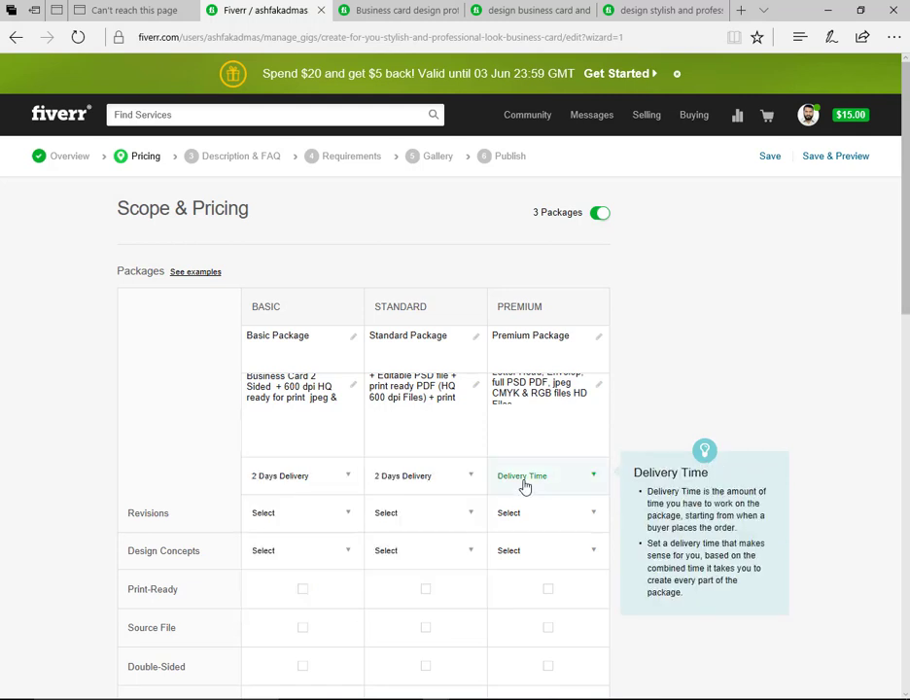
left_click(524, 482)
left_click(530, 521)
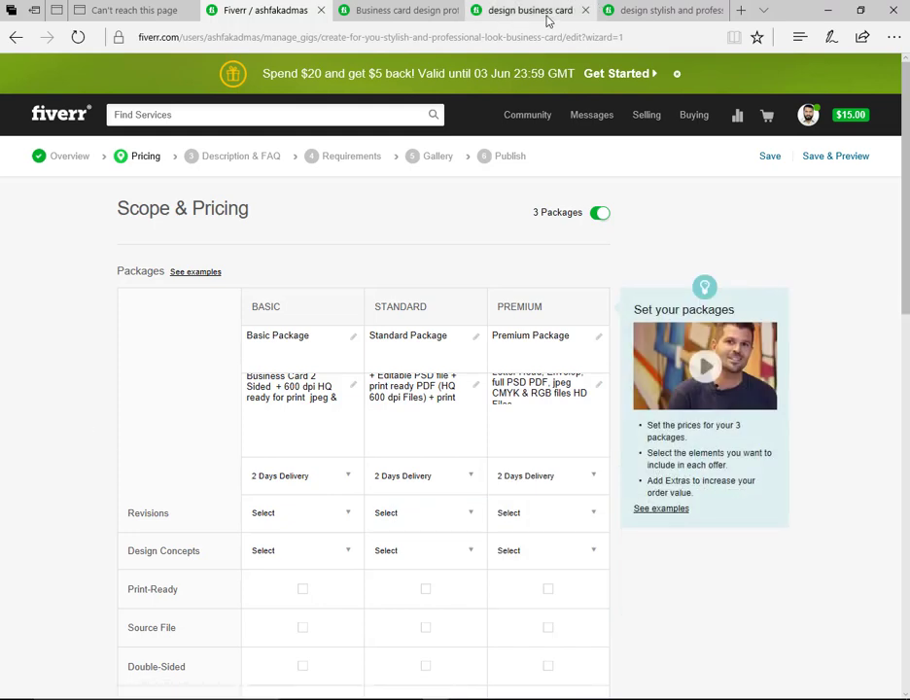
Step: Consult the package comparison of the competitor's premium business card gig and set the Basic package's revisions to 2
left_click(386, 18)
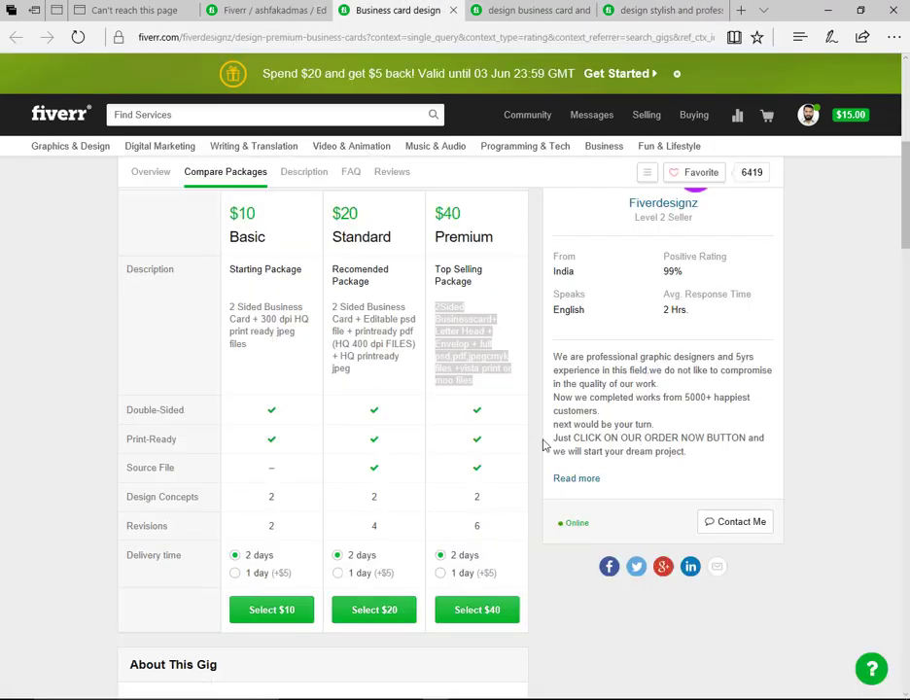
scroll(530, 444, "down", 2)
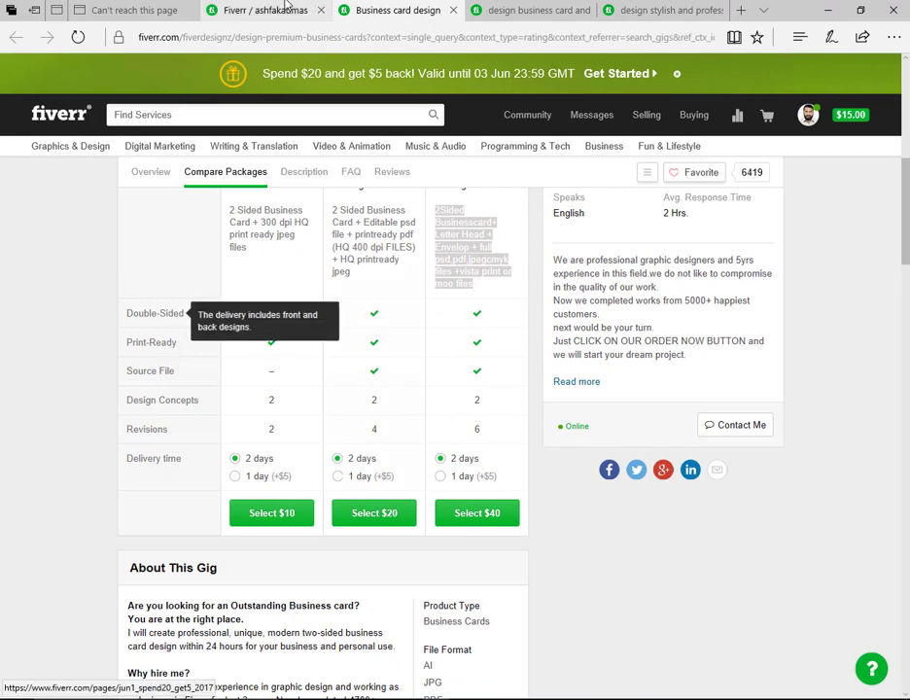
left_click(281, 9)
scroll(326, 475, "down", 3)
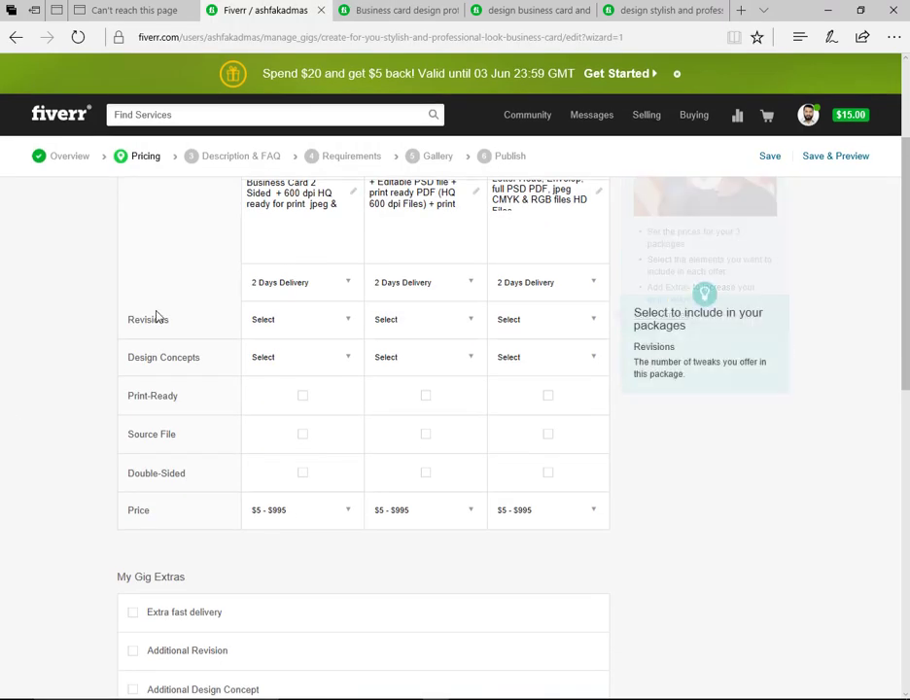
left_click(339, 322)
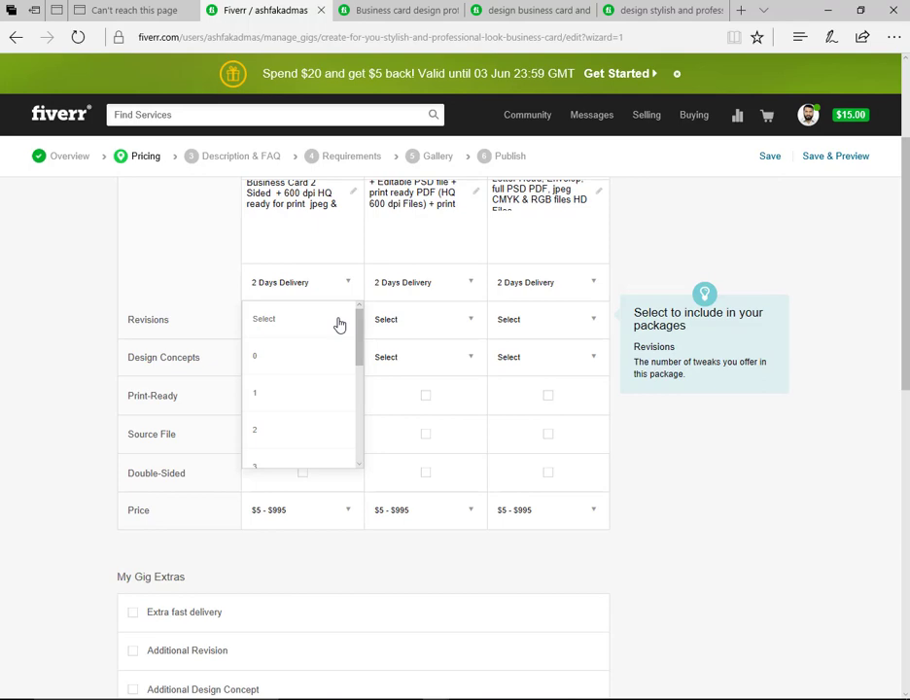
left_click(267, 437)
scroll(4, 332, "up", 1)
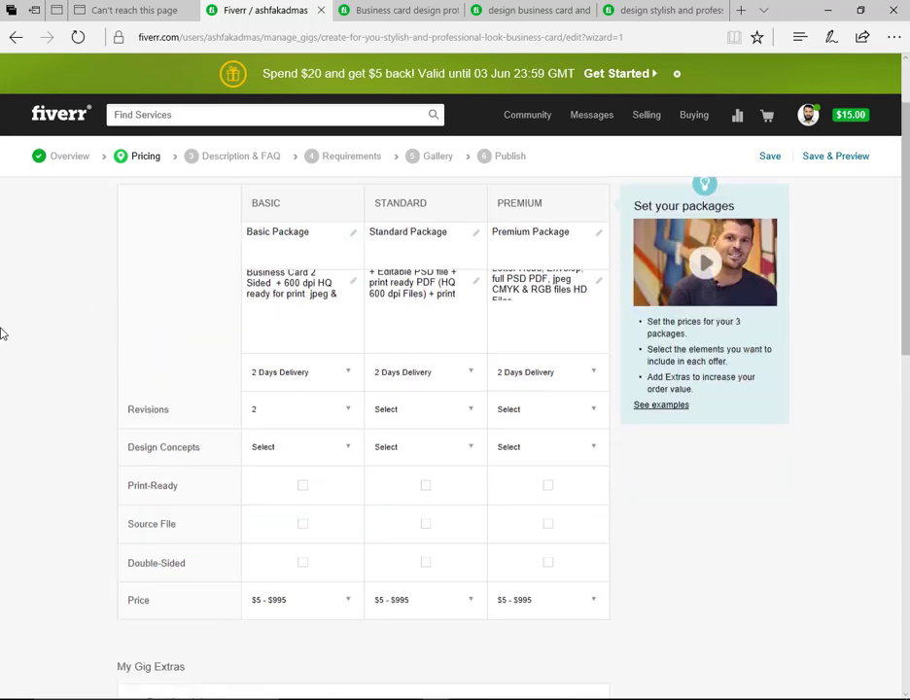
scroll(4, 331, "down", 1)
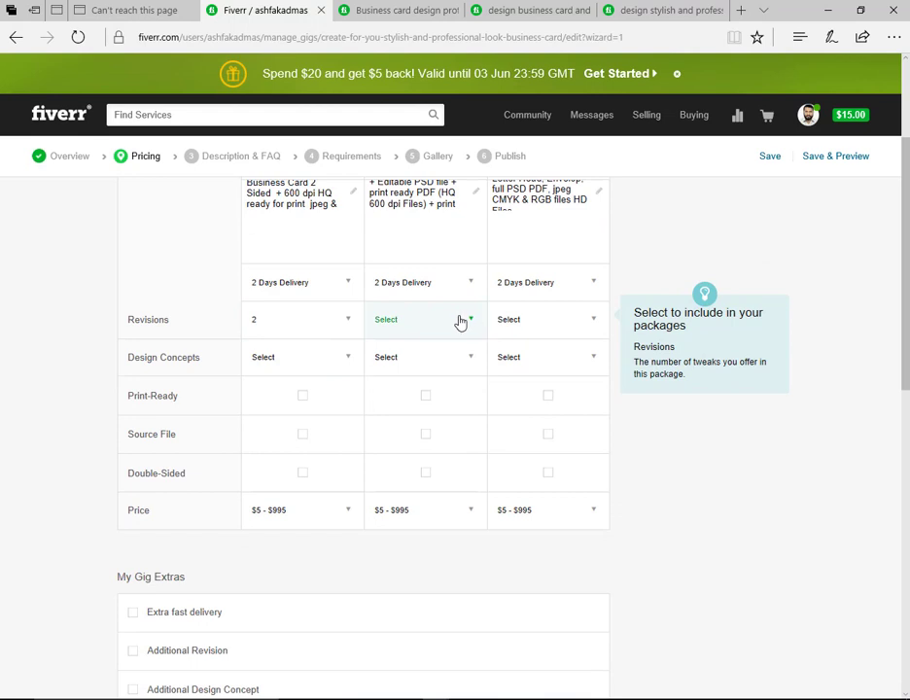
Step: Set the revisions of the Standard and Premium packages to Unlimited
left_click(461, 322)
scroll(429, 439, "down", 5)
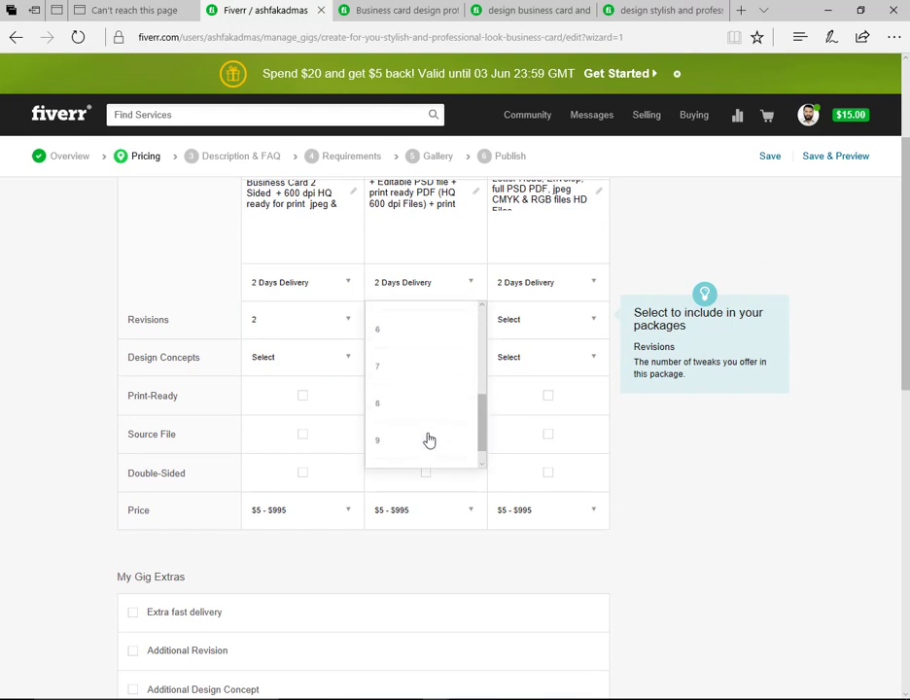
scroll(429, 439, "down", 2)
left_click(395, 356)
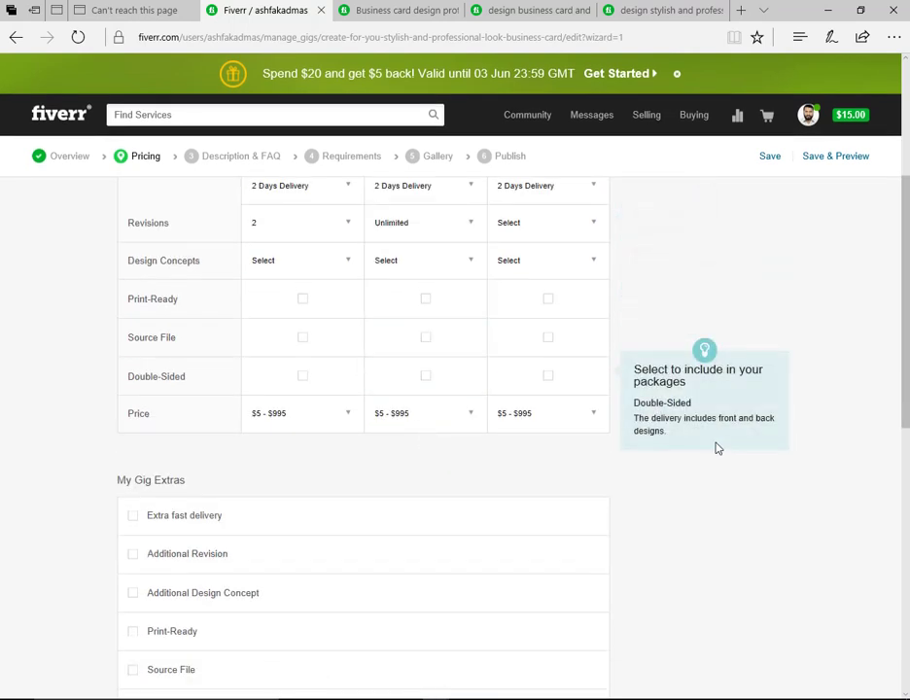
scroll(717, 449, "up", 2)
left_click(571, 425)
scroll(556, 538, "down", 2)
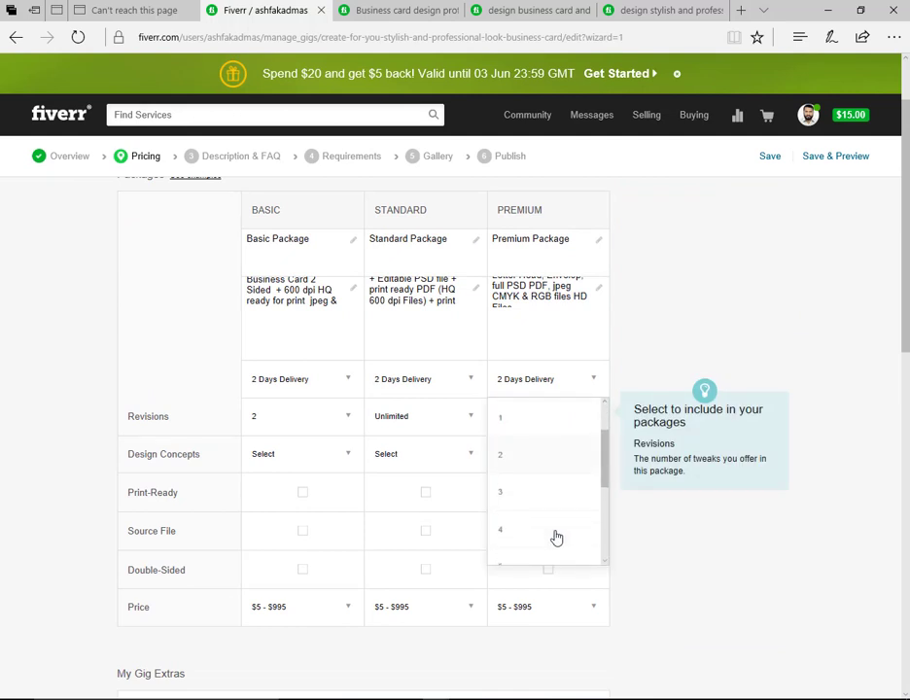
scroll(557, 538, "down", 4)
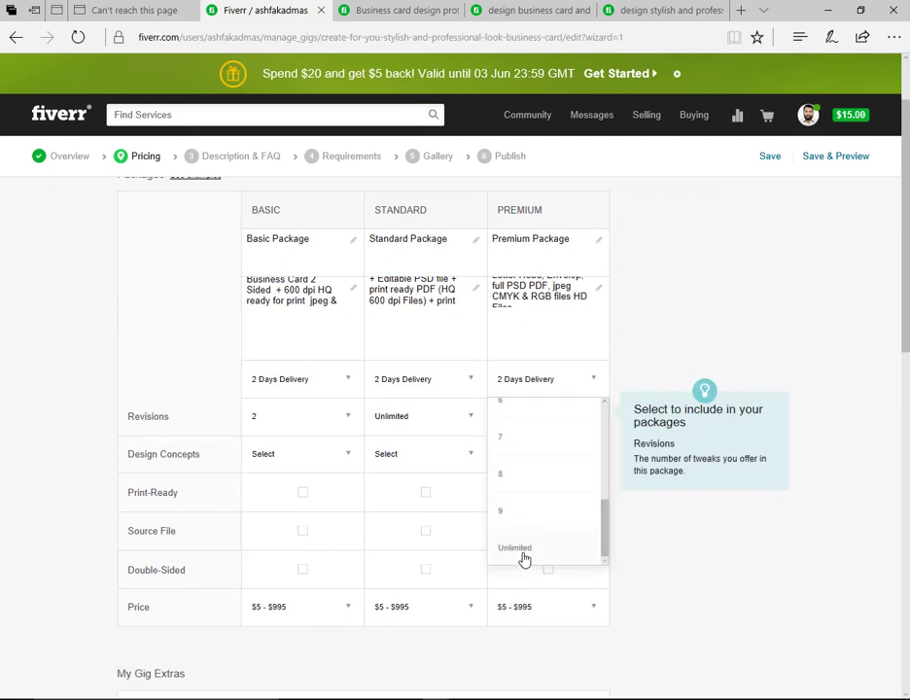
left_click(522, 550)
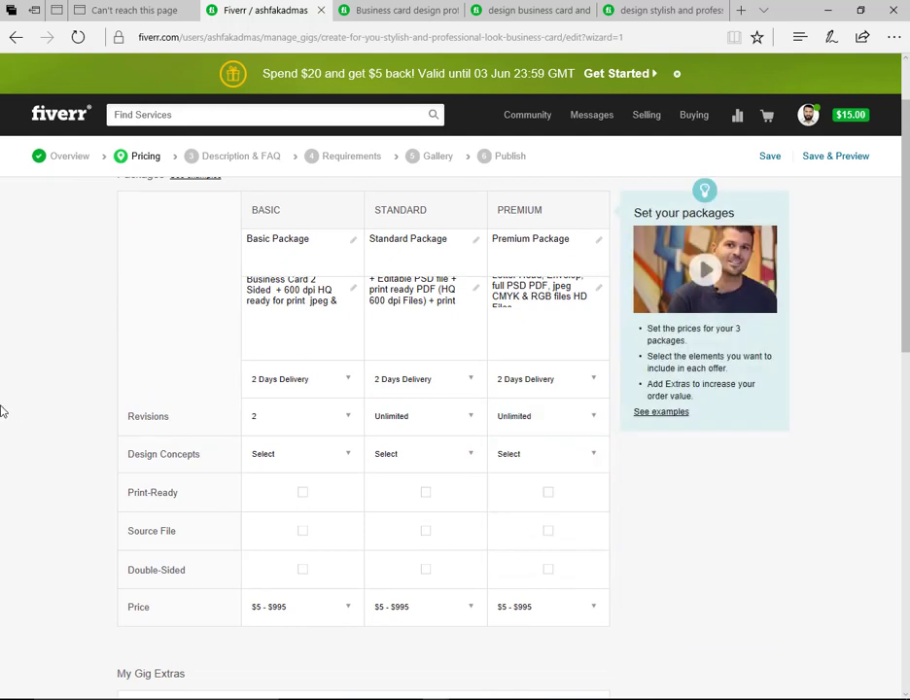
scroll(3, 415, "up", 1)
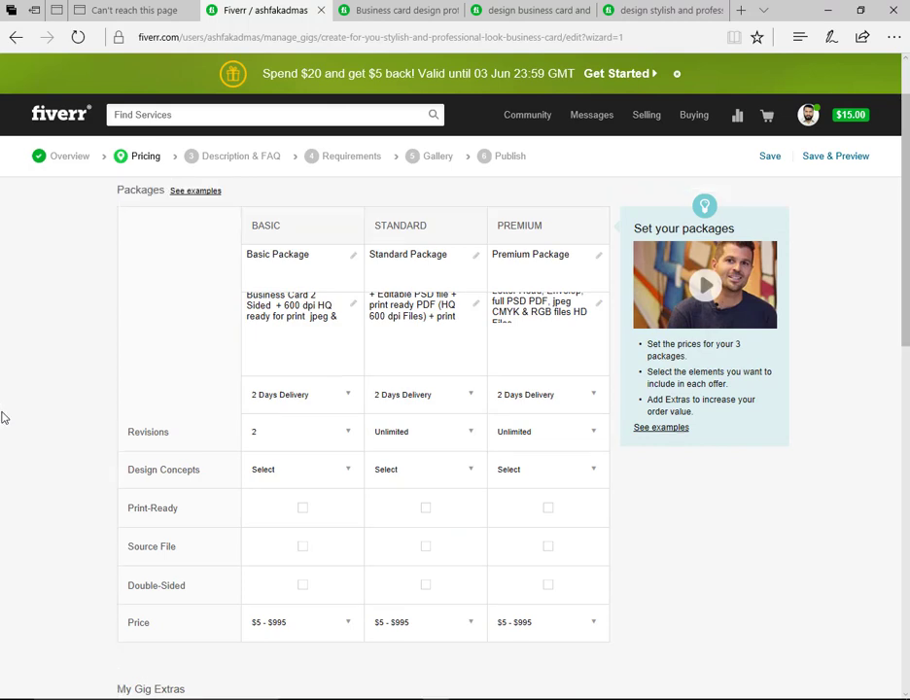
Step: Set the design concepts to 2 for the Basic package and 4 for the Standard and Premium packages
scroll(588, 613, "down", 2)
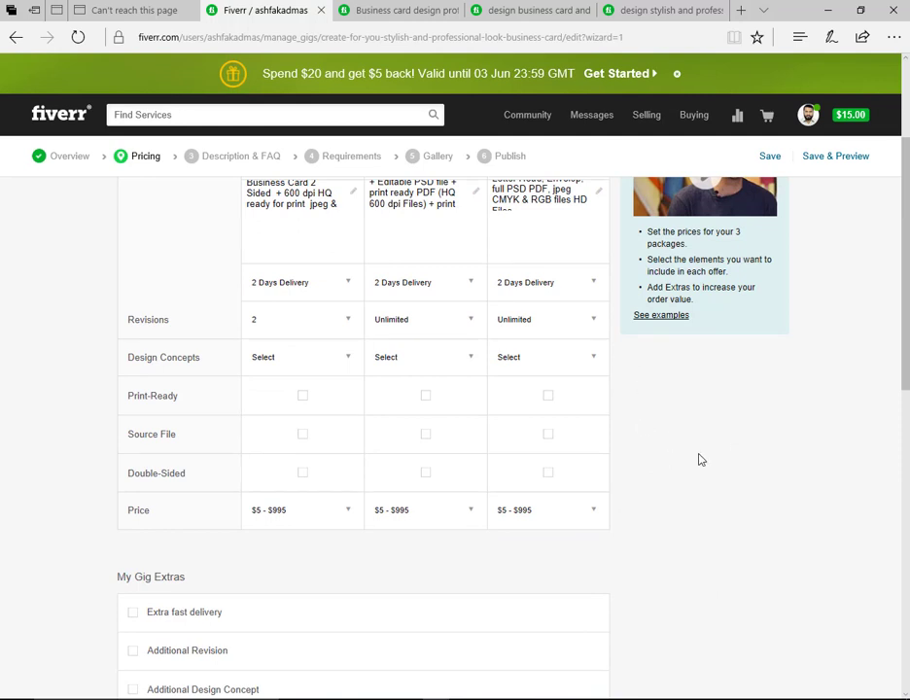
left_click(345, 359)
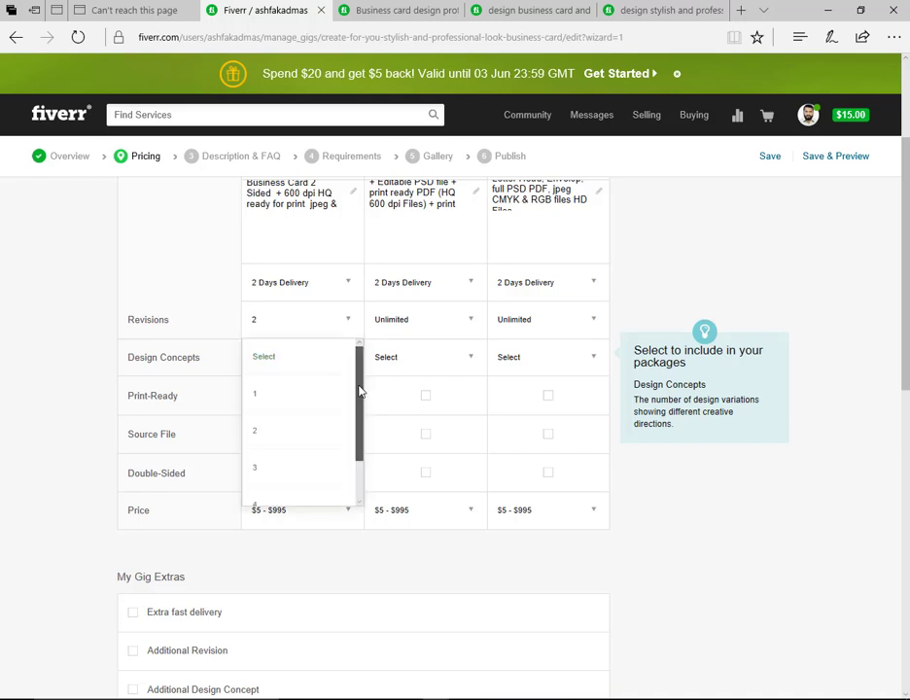
mouse_move(359, 391)
left_mouse_down()
mouse_move(360, 427)
mouse_move(359, 415)
left_mouse_up()
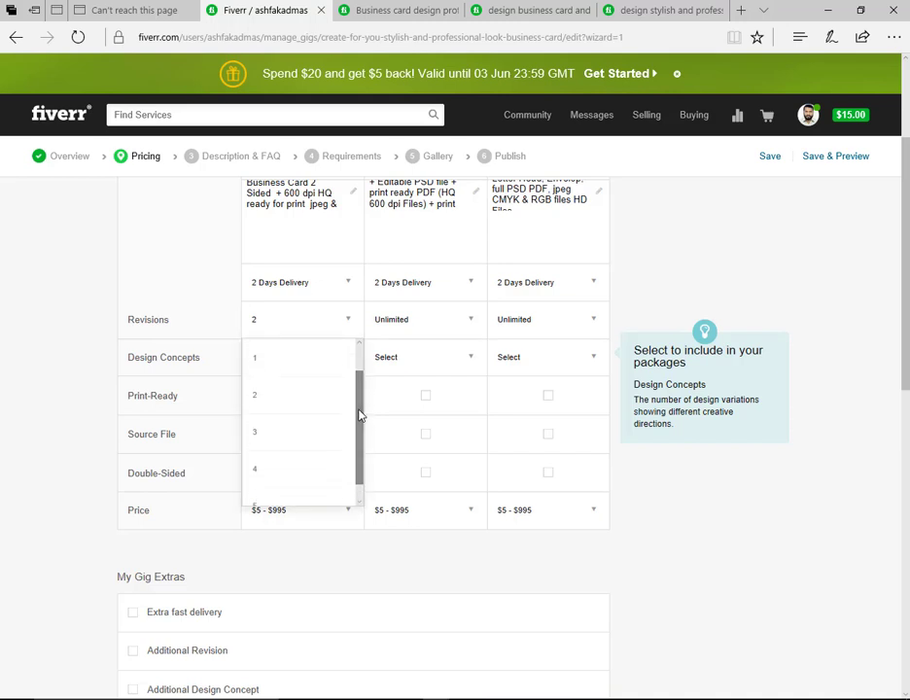
left_click(258, 397)
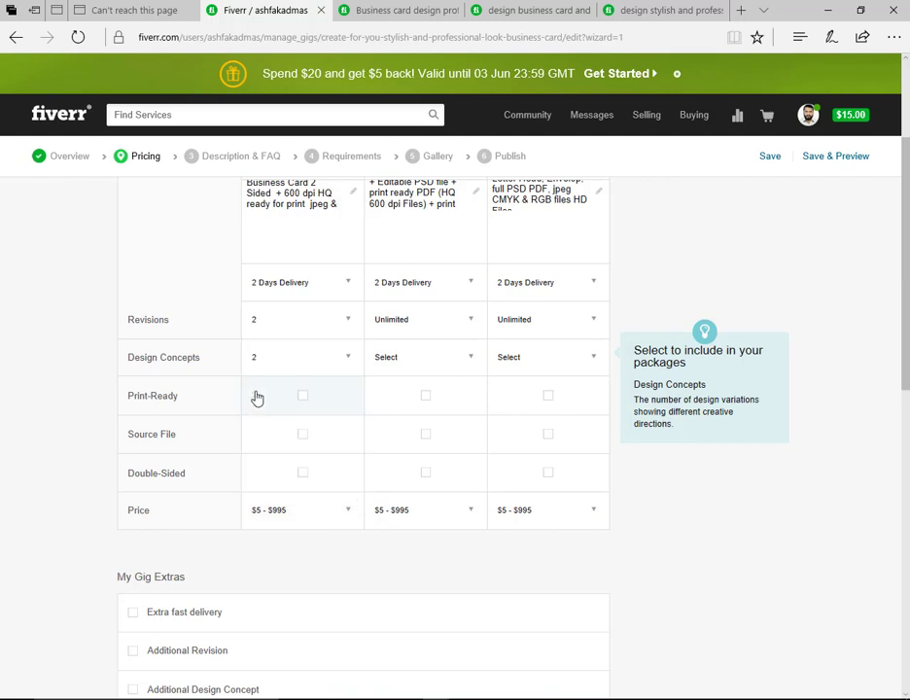
left_click(474, 358)
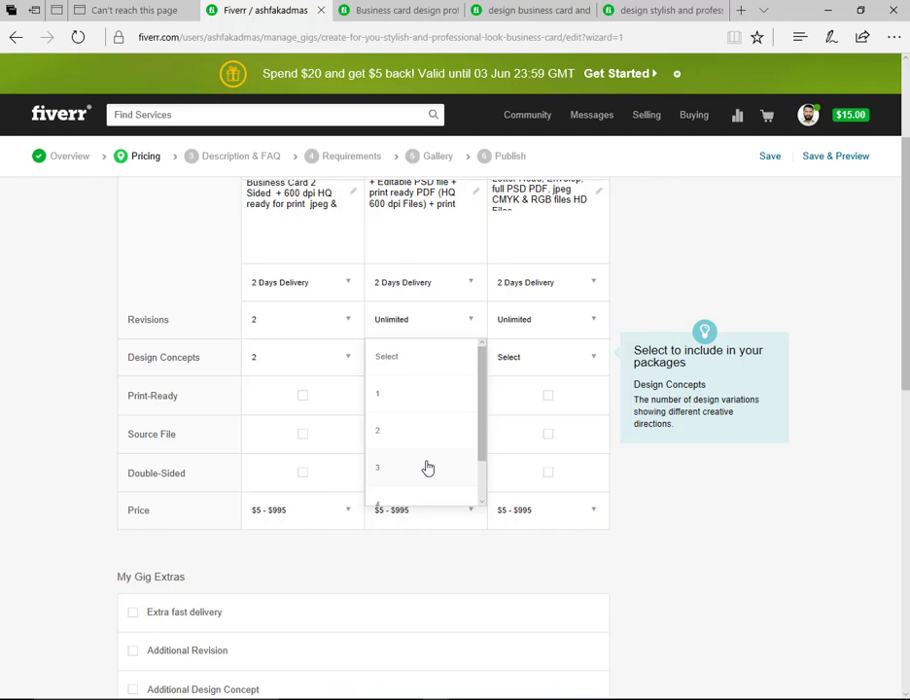
scroll(428, 469, "down", 1)
left_click(386, 482)
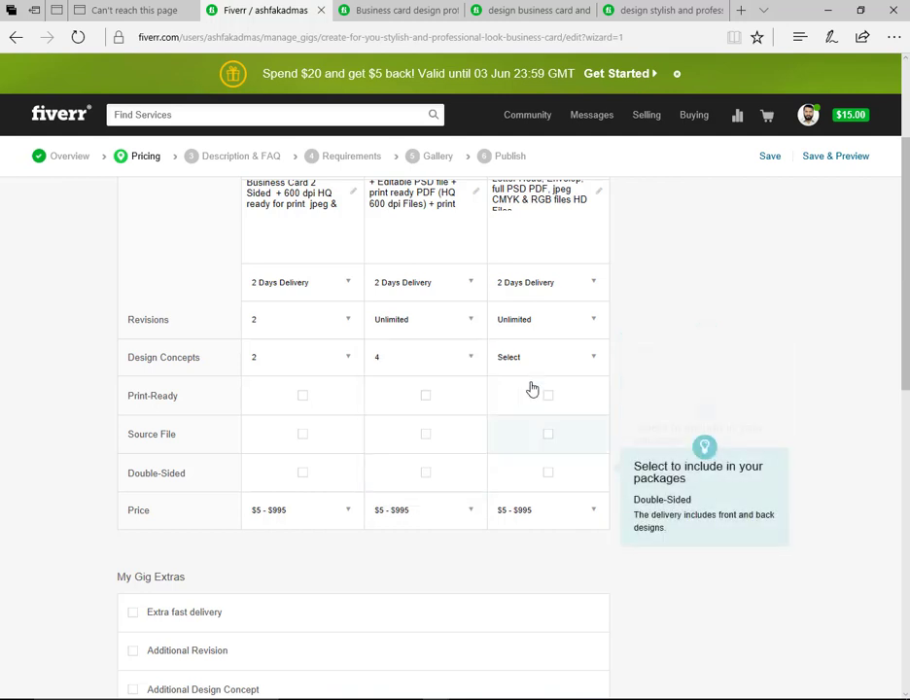
left_click(535, 358)
scroll(524, 480, "down", 1)
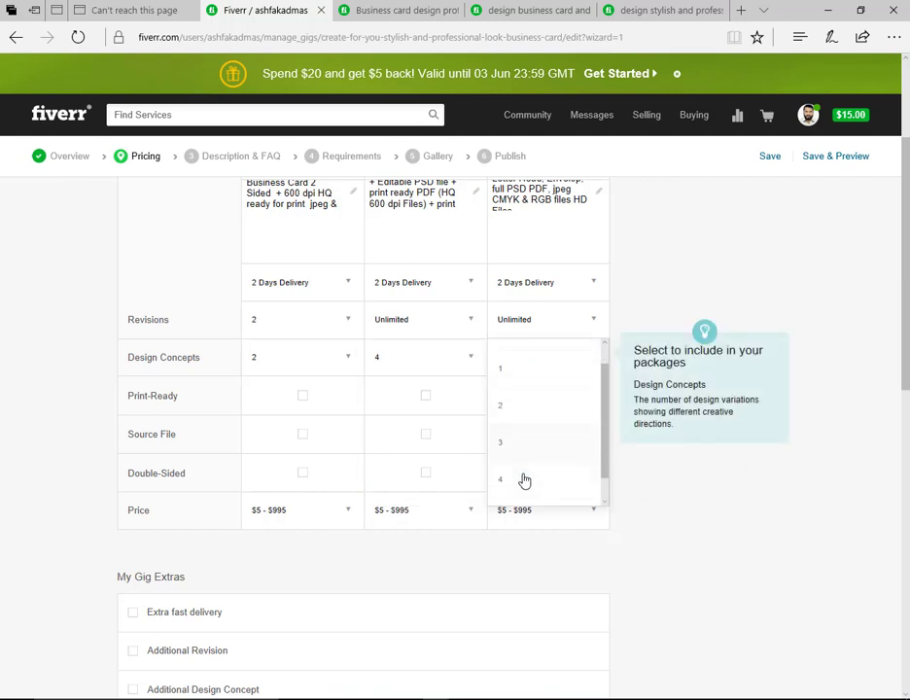
left_click(520, 480)
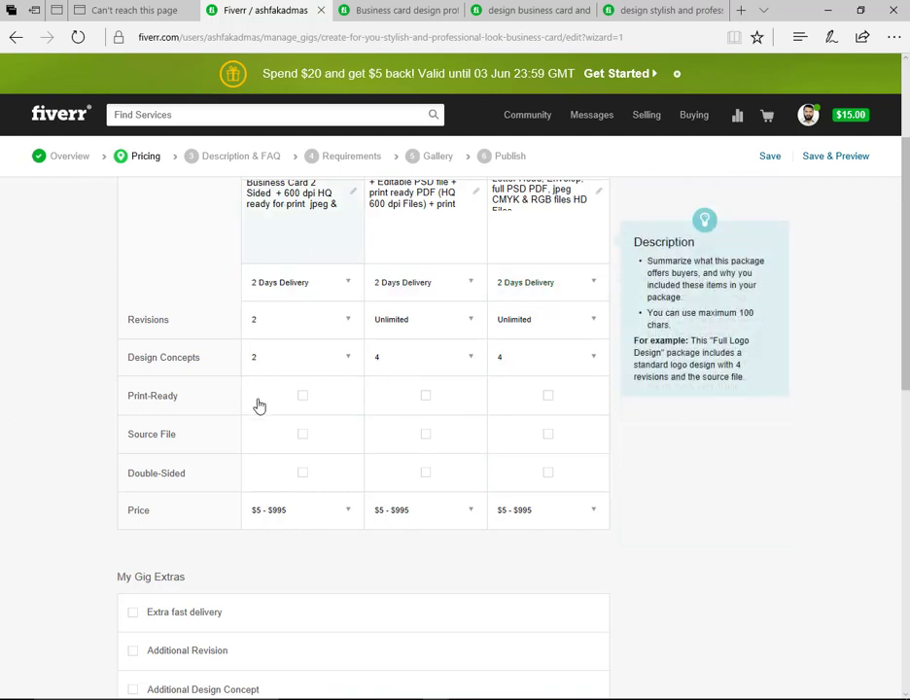
Step: Include Print-Ready in all three gig packages and Source File in the Standard and Premium packages only
left_click(302, 397)
left_click(425, 397)
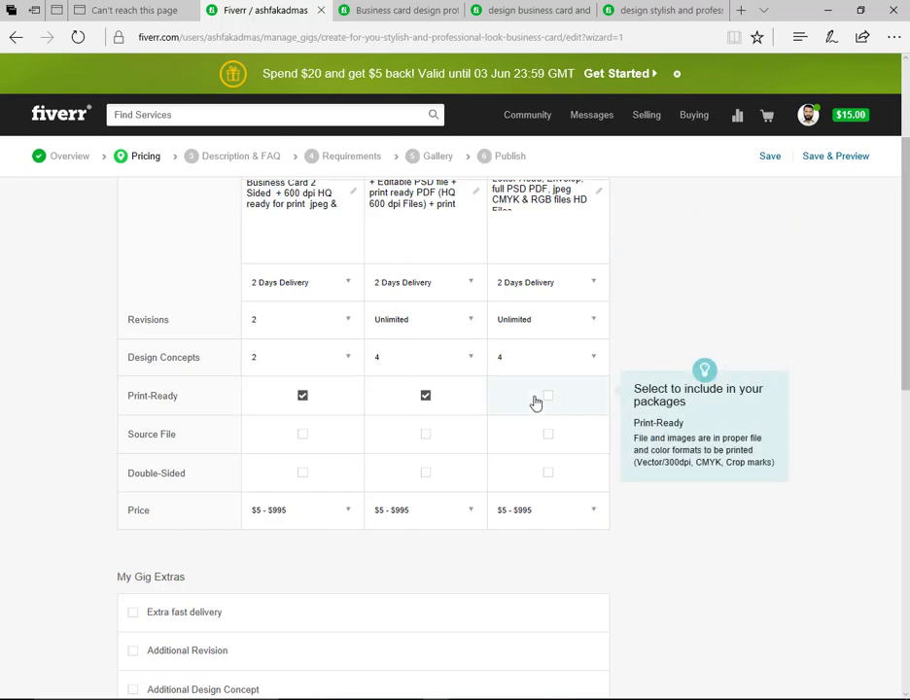
left_click(550, 397)
scroll(642, 521, "down", 1)
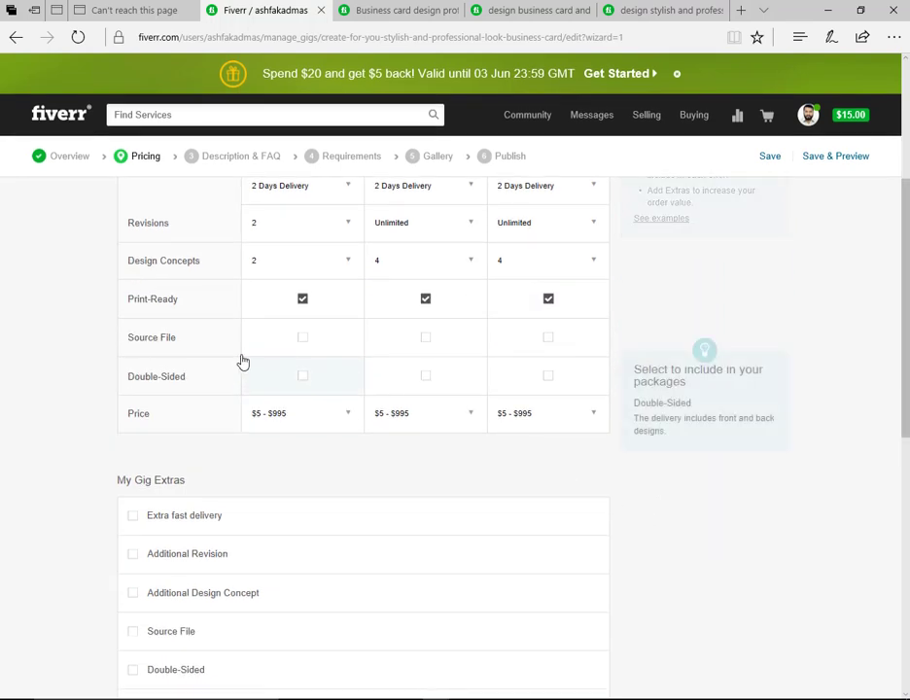
left_click(425, 339)
left_click(548, 339)
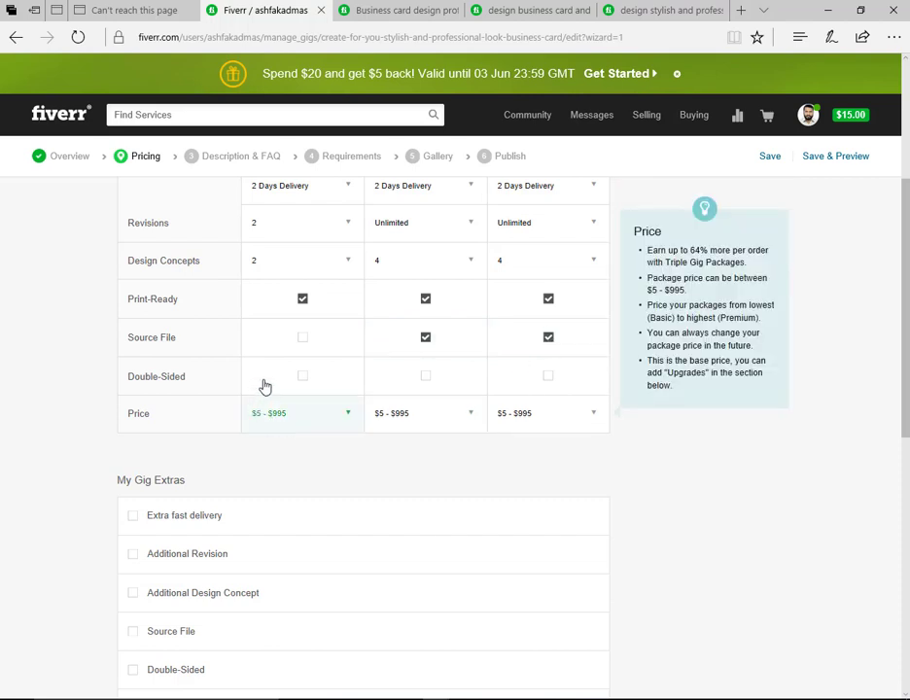
Step: Include Double-Sided design in the Basic, Standard and Premium packages
left_click(303, 378)
left_click(426, 380)
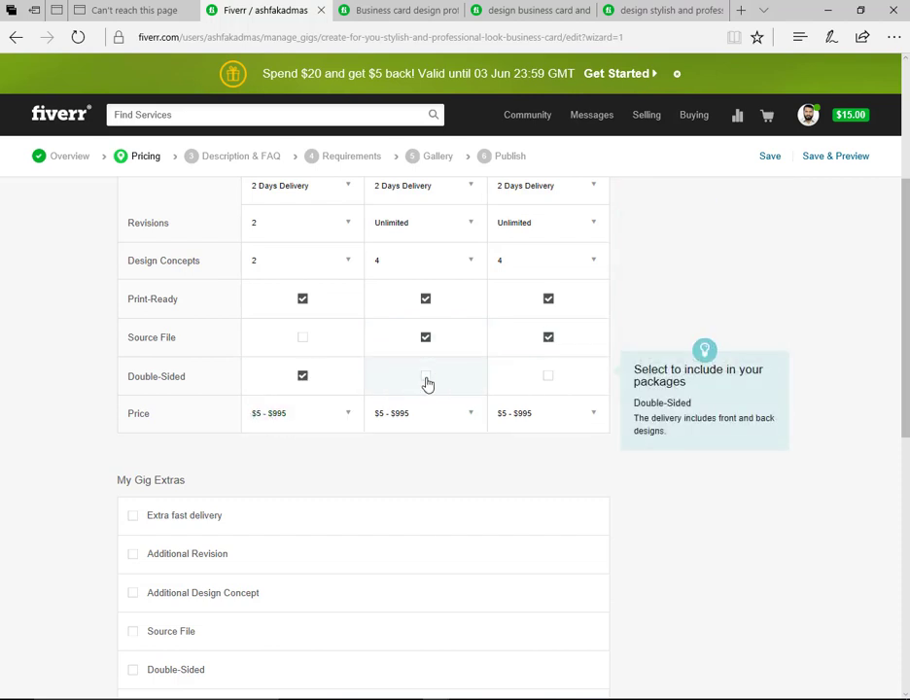
left_click(549, 379)
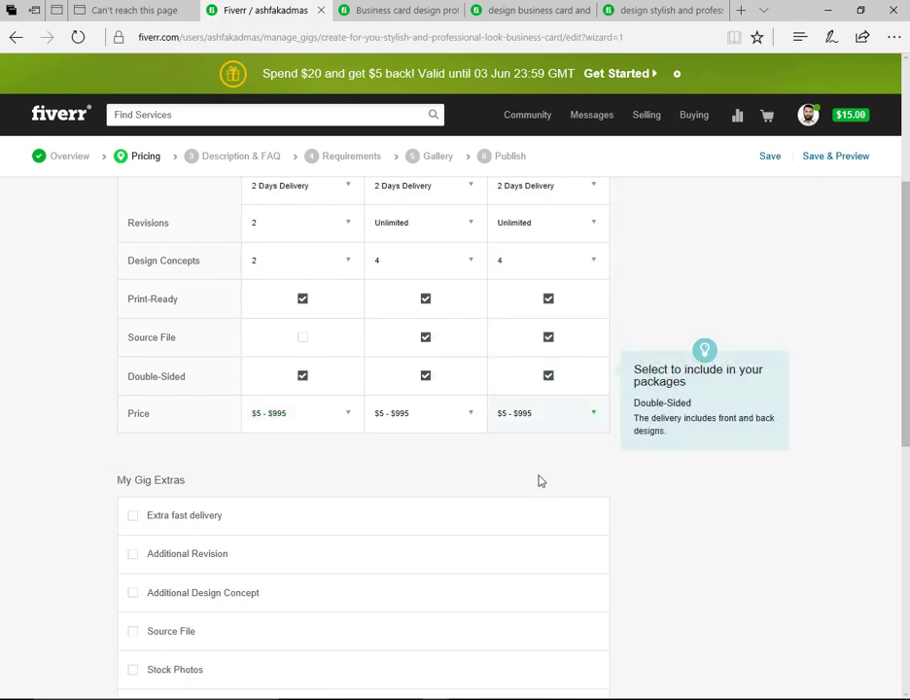
Step: Set the Basic package price to $5 and review the package table
left_click(342, 422)
left_click(278, 417)
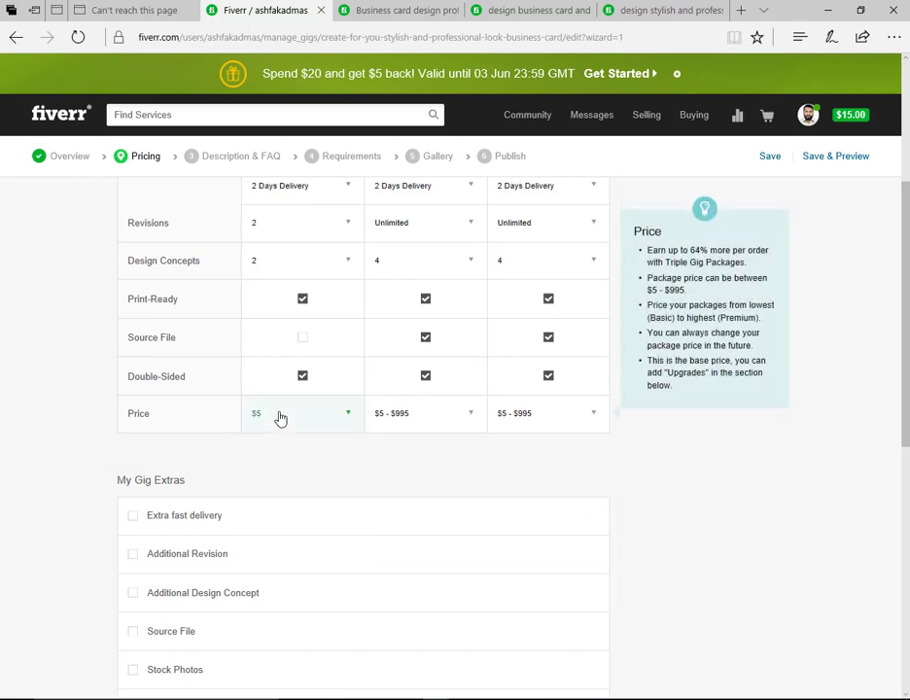
scroll(285, 418, "up", 1)
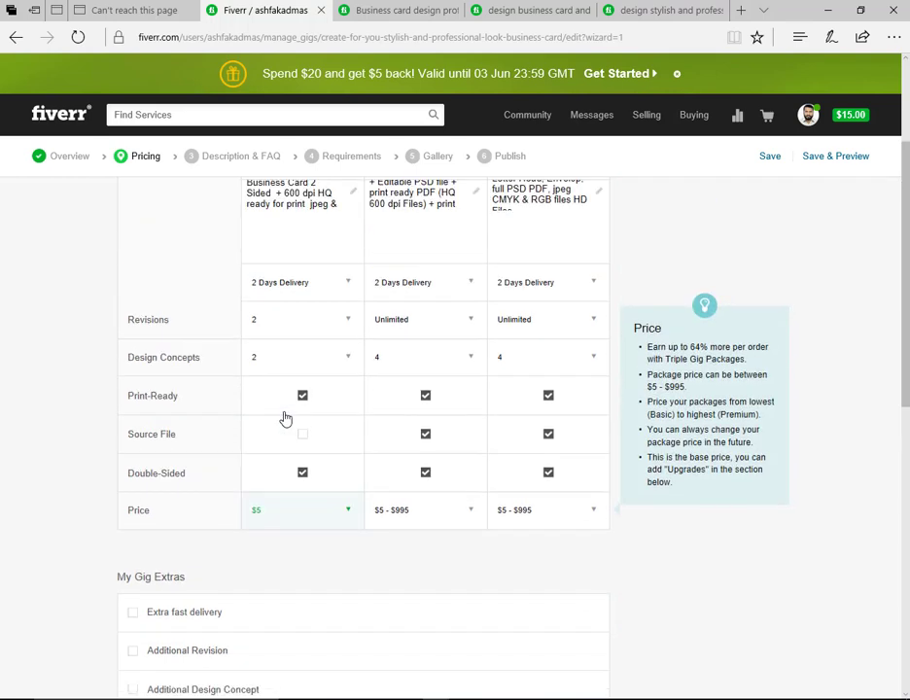
scroll(285, 418, "up", 1)
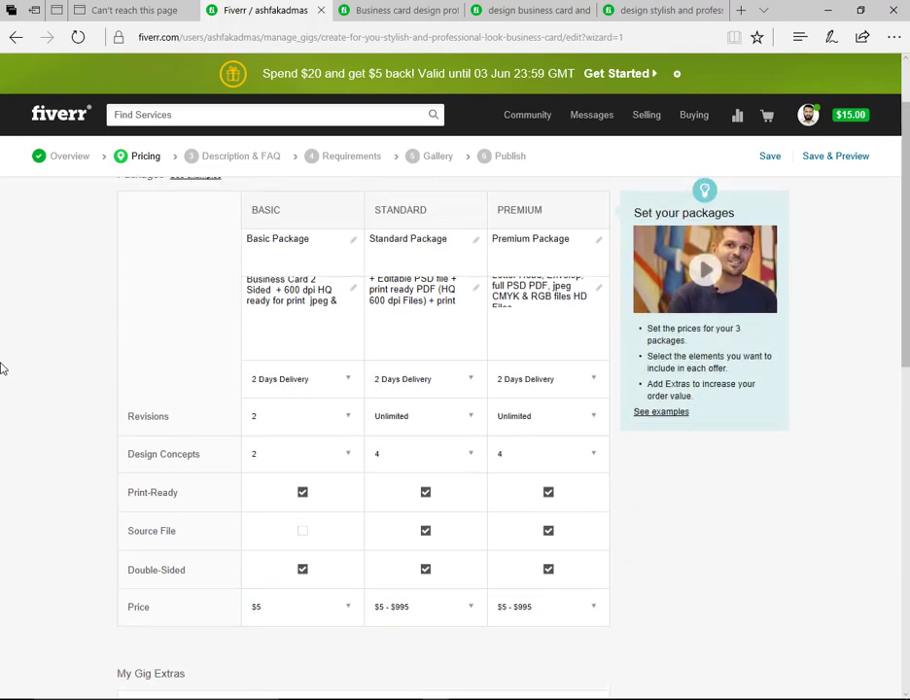
scroll(3, 369, "up", 1)
scroll(3, 369, "down", 3)
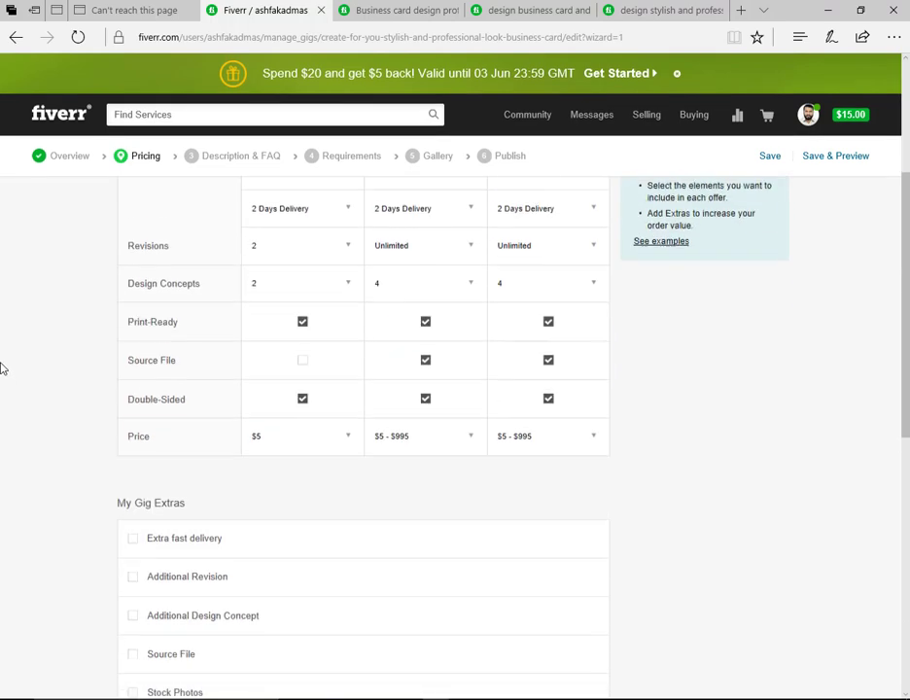
Step: Set the Standard package price to $15 and the Premium package price to $25
left_click(467, 415)
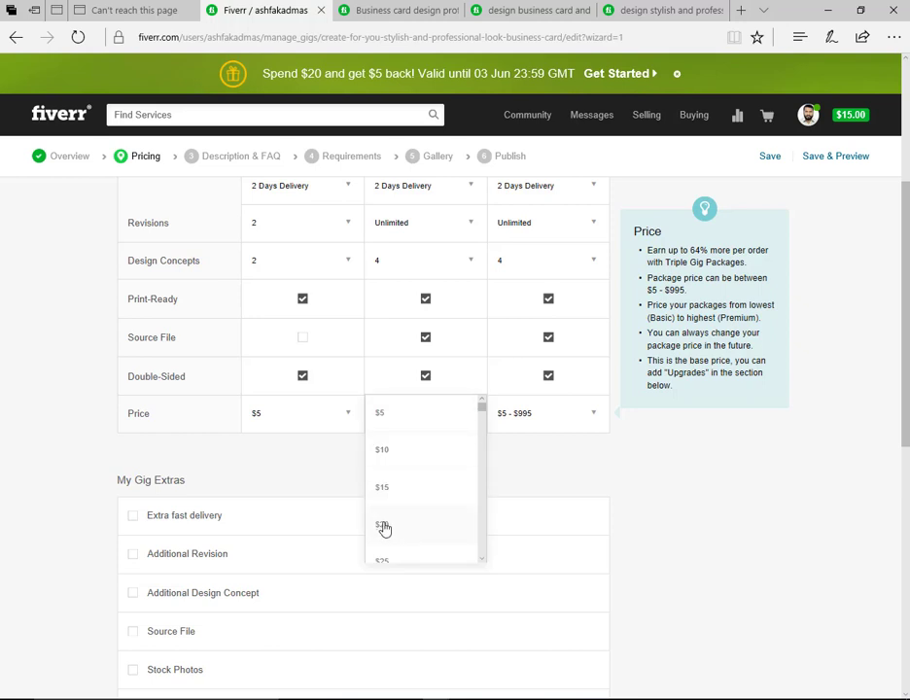
left_click(385, 488)
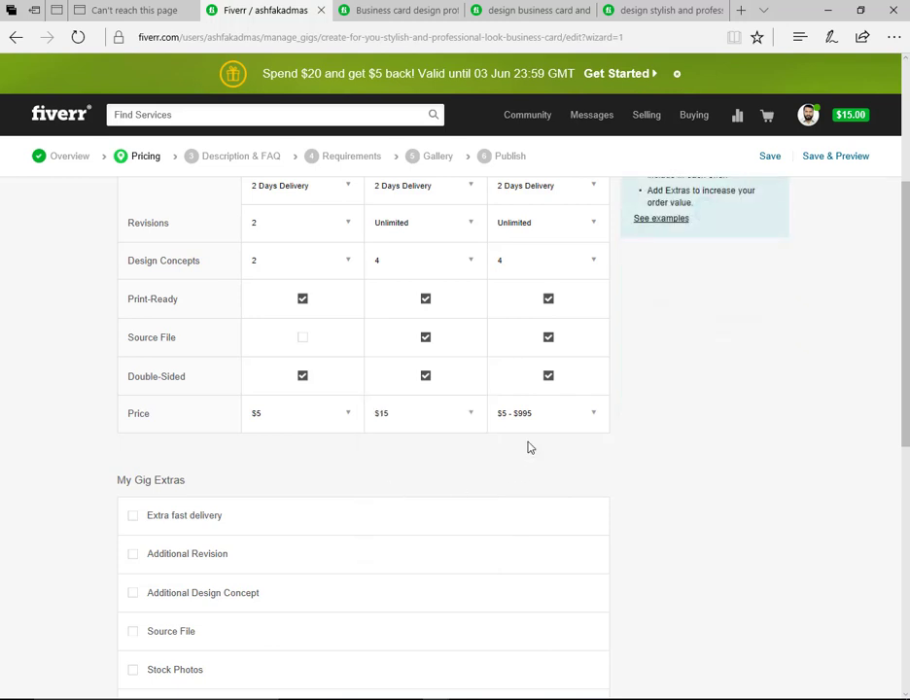
left_click(567, 418)
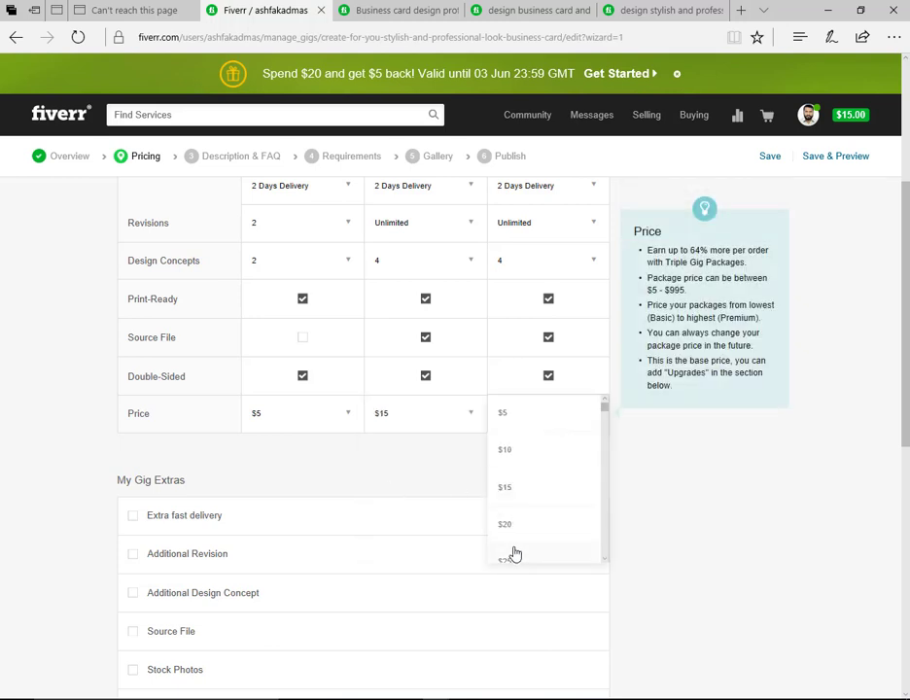
scroll(515, 553, "down", 1)
left_click(513, 544)
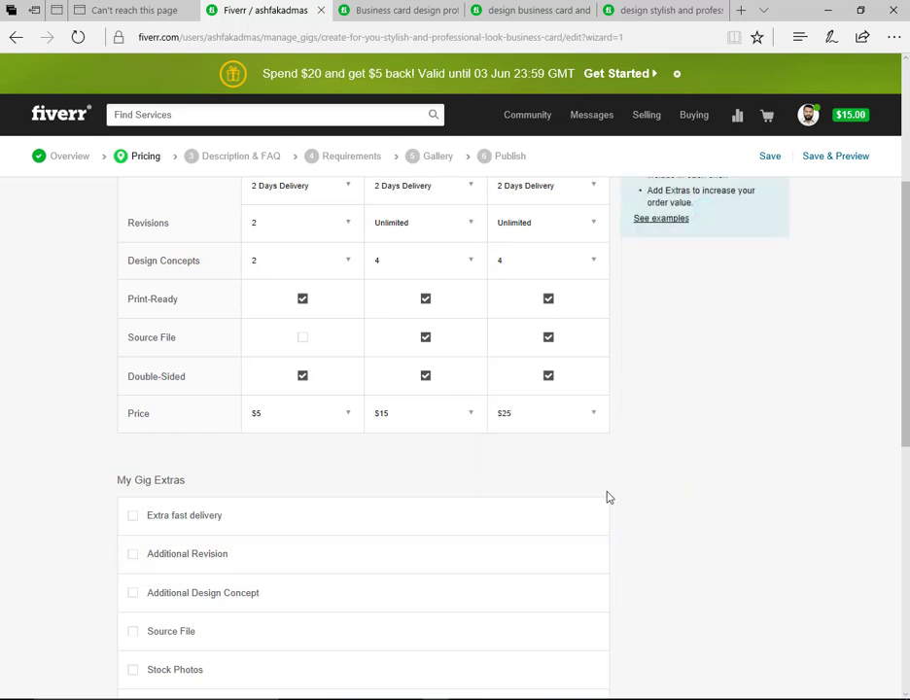
scroll(648, 499, "down", 1)
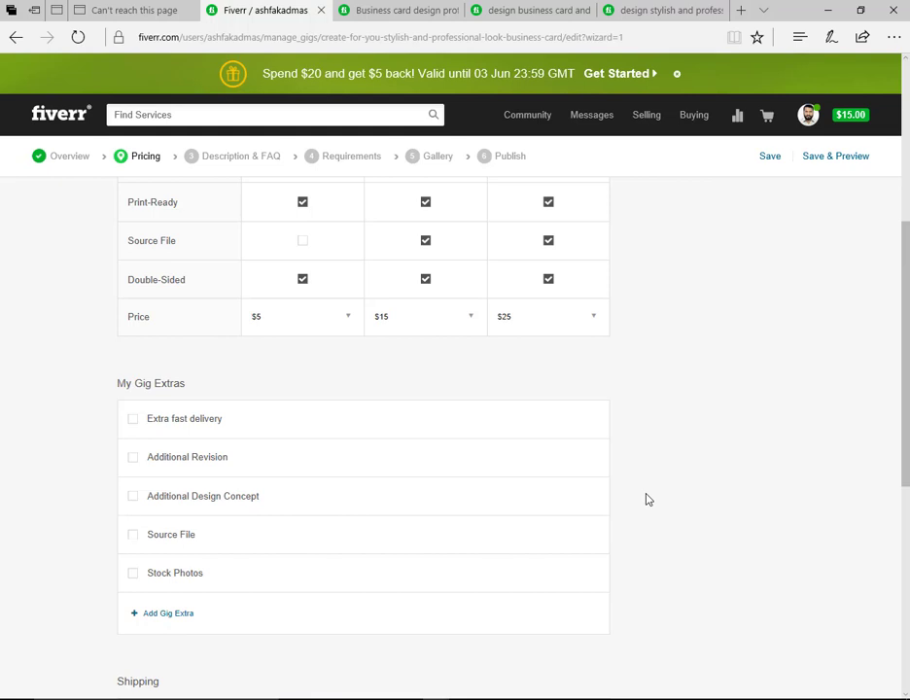
left_click(261, 318)
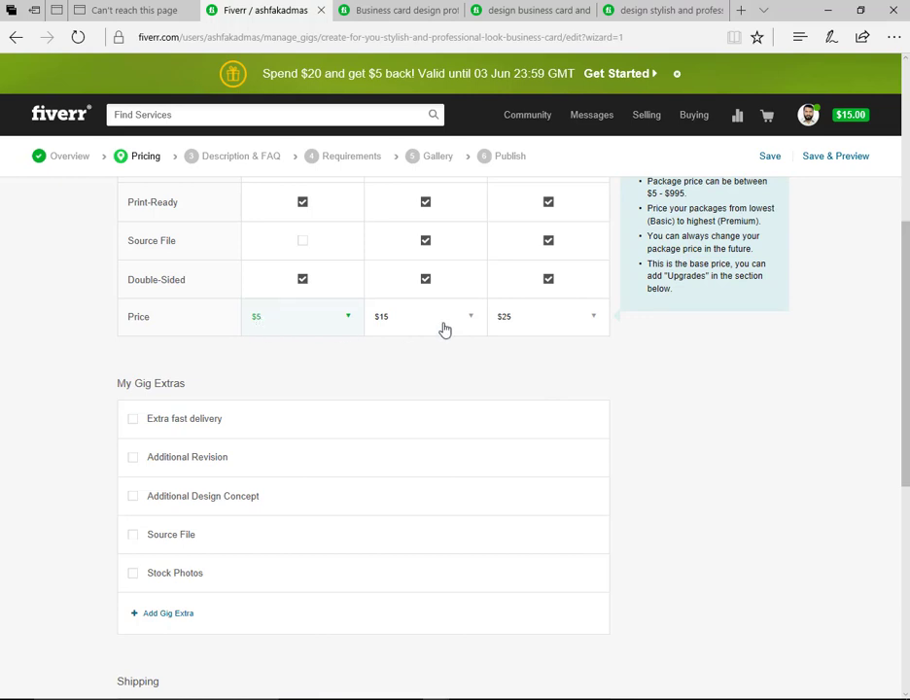
Step: Enable the Extra fast delivery gig extra, with Basic delivered in 1 day for an extra $5
scroll(638, 423, "down", 1)
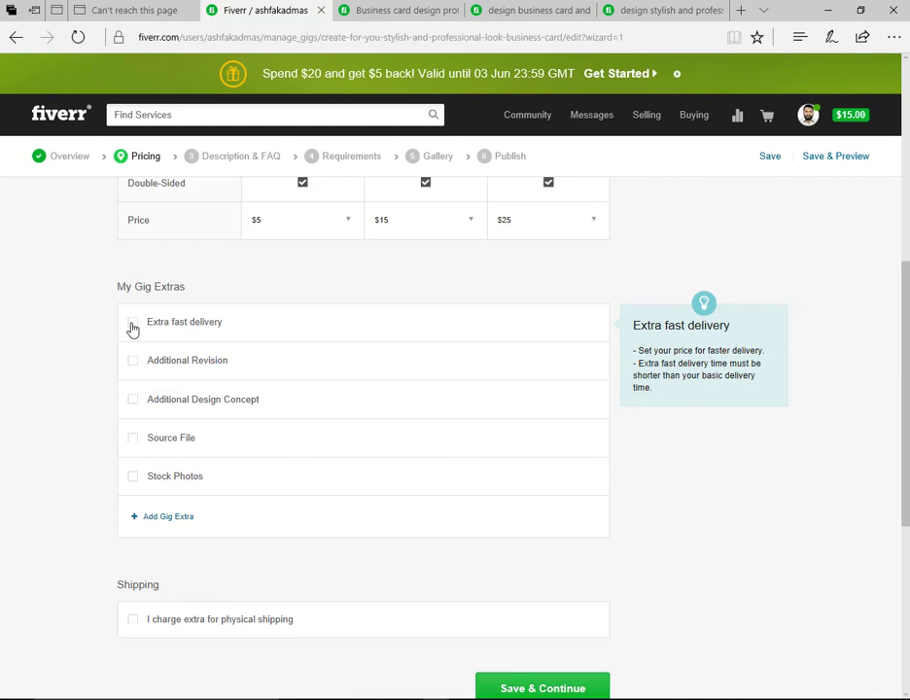
left_click_drag(118, 286, 206, 292)
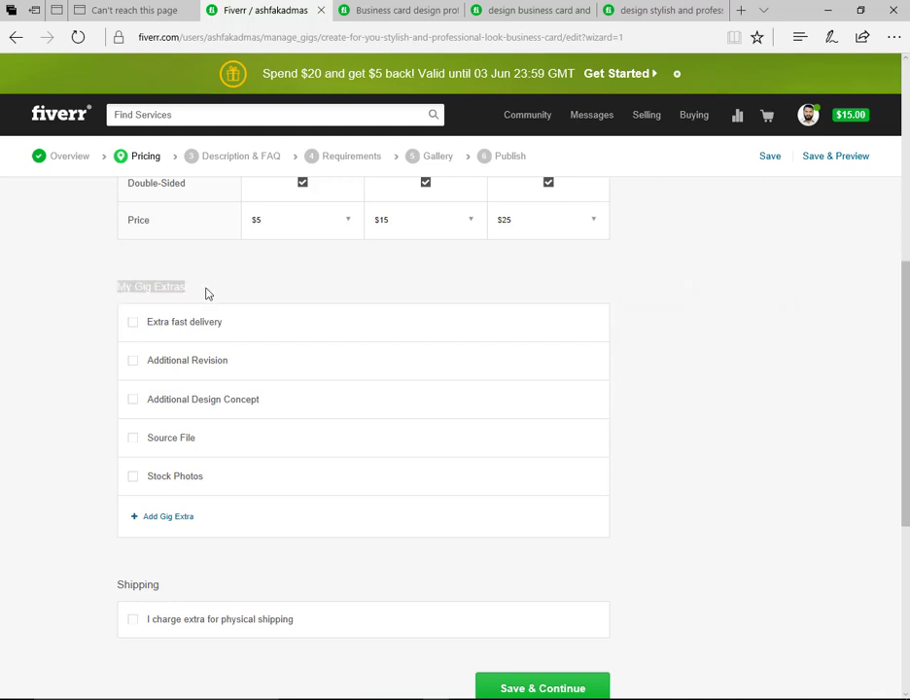
left_click(133, 327)
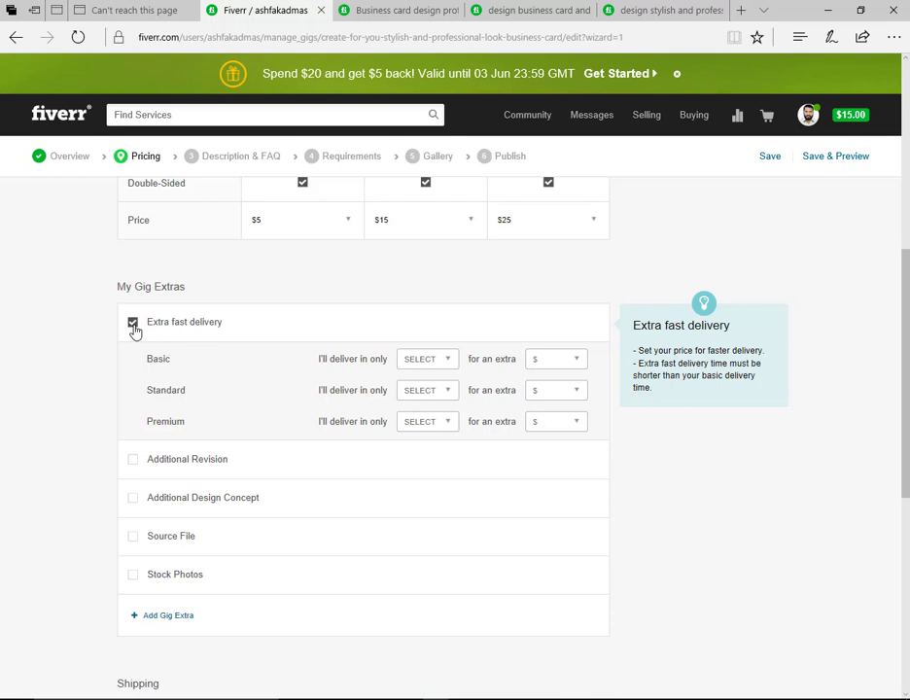
left_click(434, 363)
left_click(416, 394)
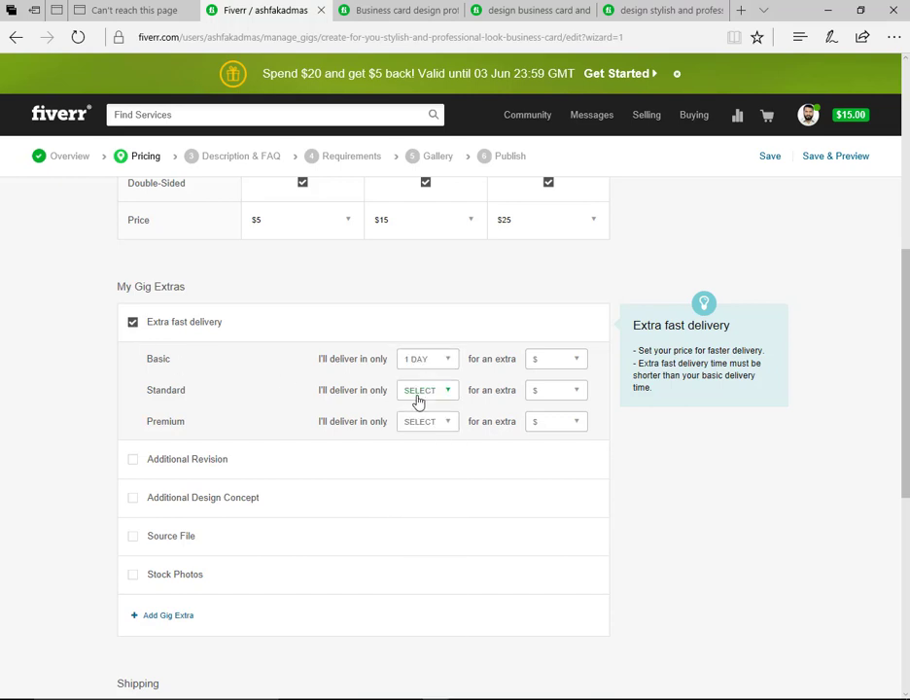
left_click(554, 363)
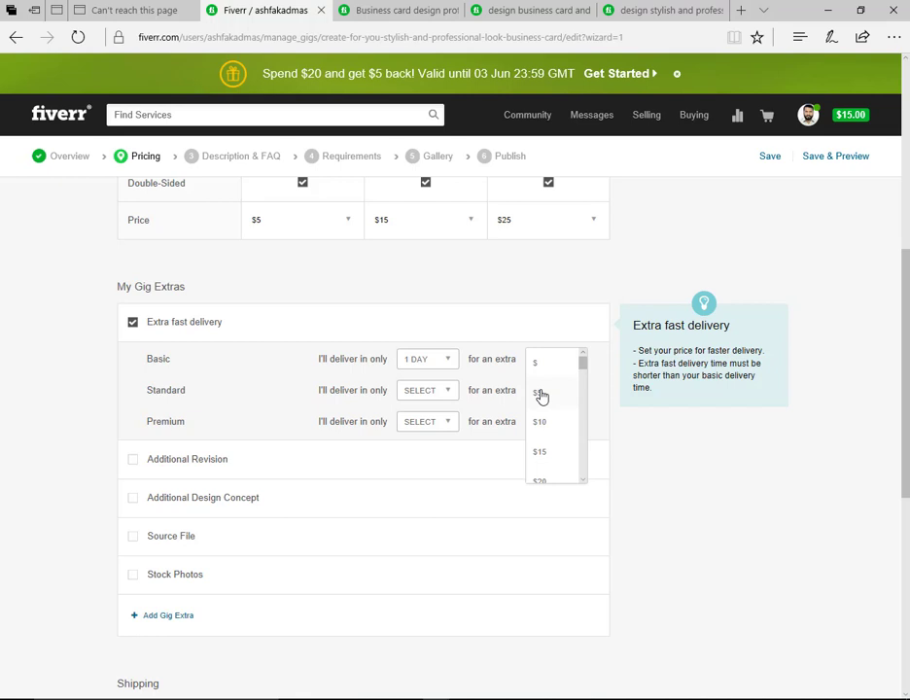
left_click(542, 396)
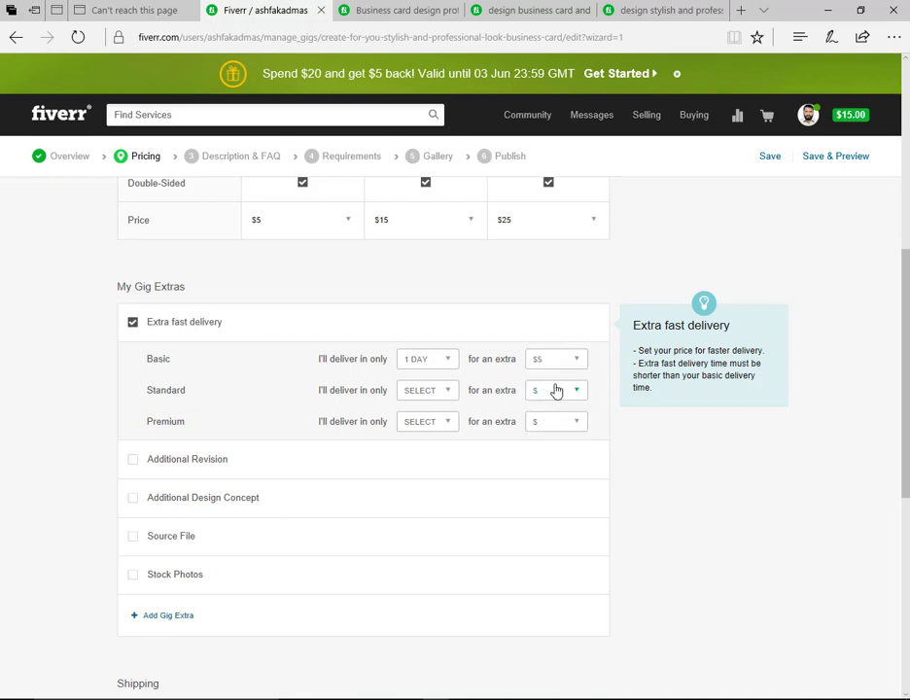
Step: Set the Extra fast delivery charge to $5 for both the Standard and Premium packages
left_click(563, 392)
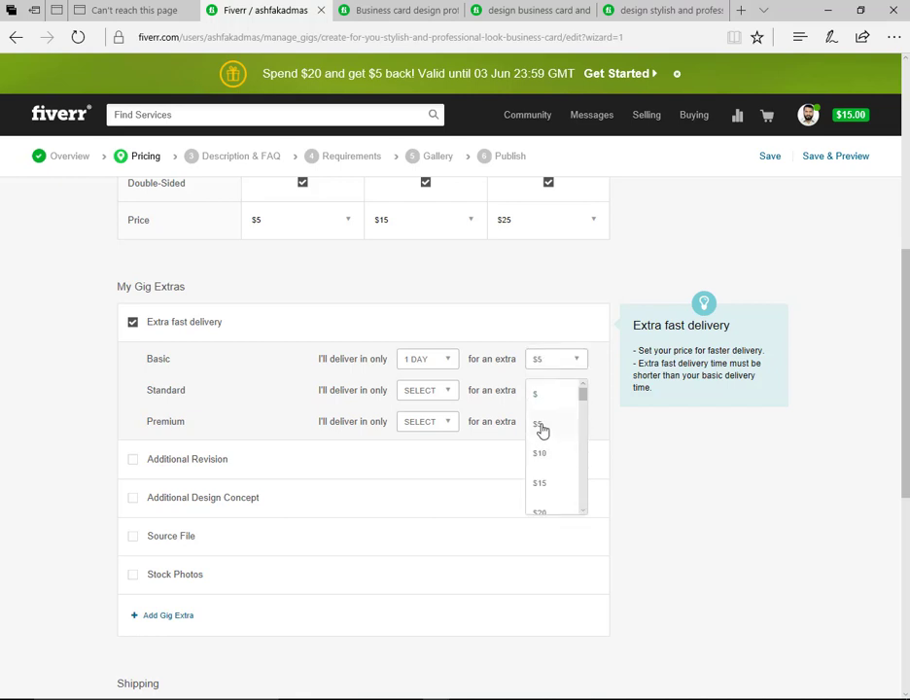
left_click(542, 426)
left_click(553, 424)
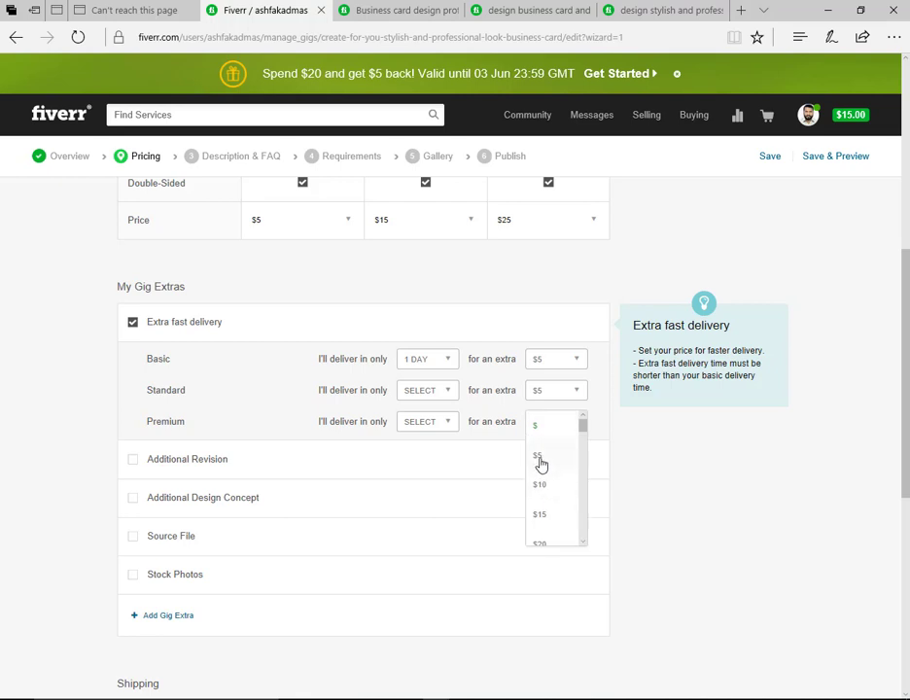
left_click(540, 457)
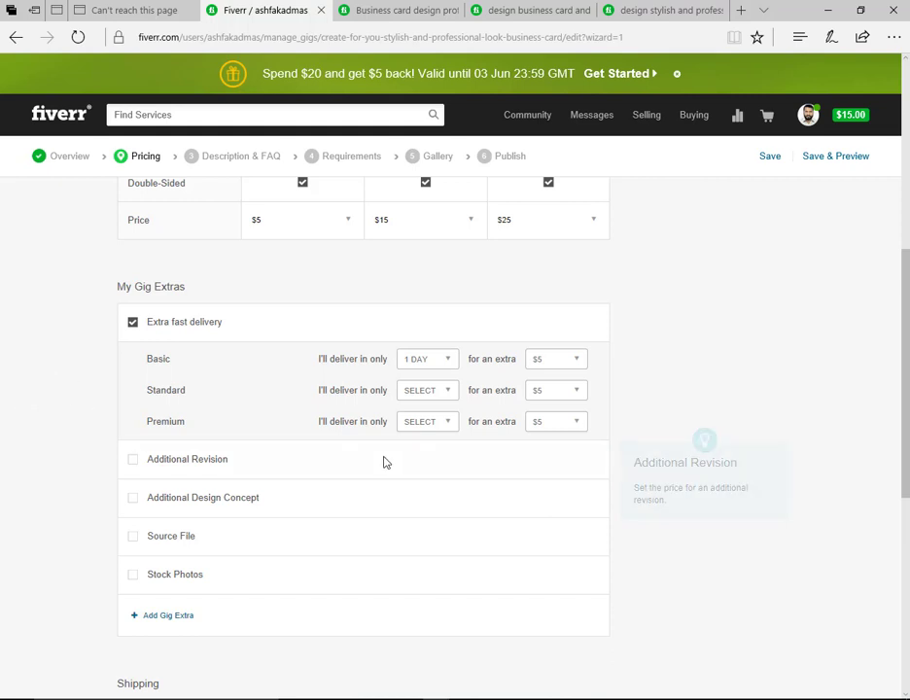
Step: Enable the Additional Revision gig extra for an extra $5 and 1 additional day
scroll(384, 463, "down", 1)
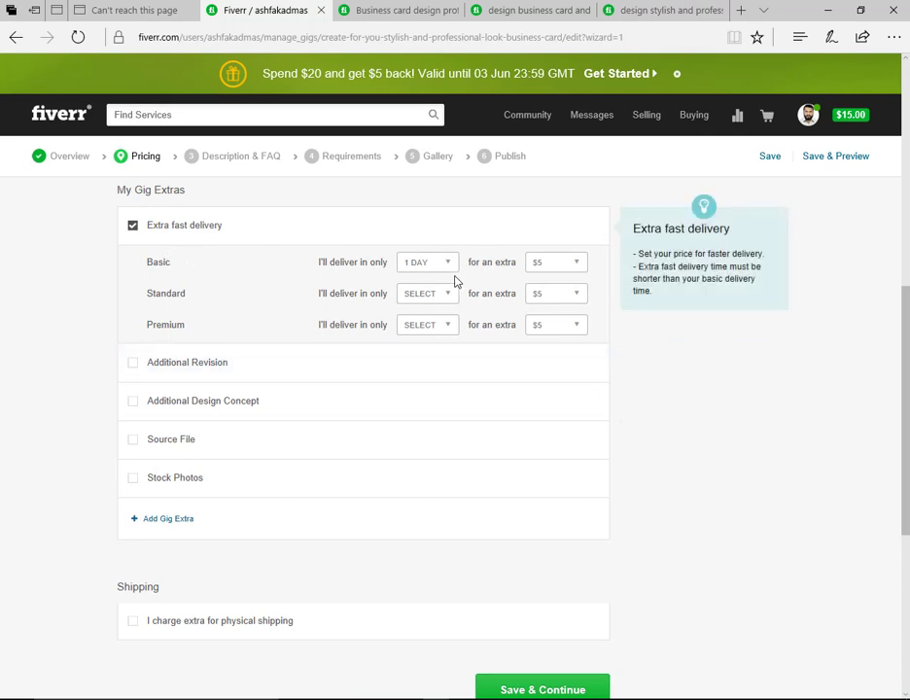
left_click(132, 367)
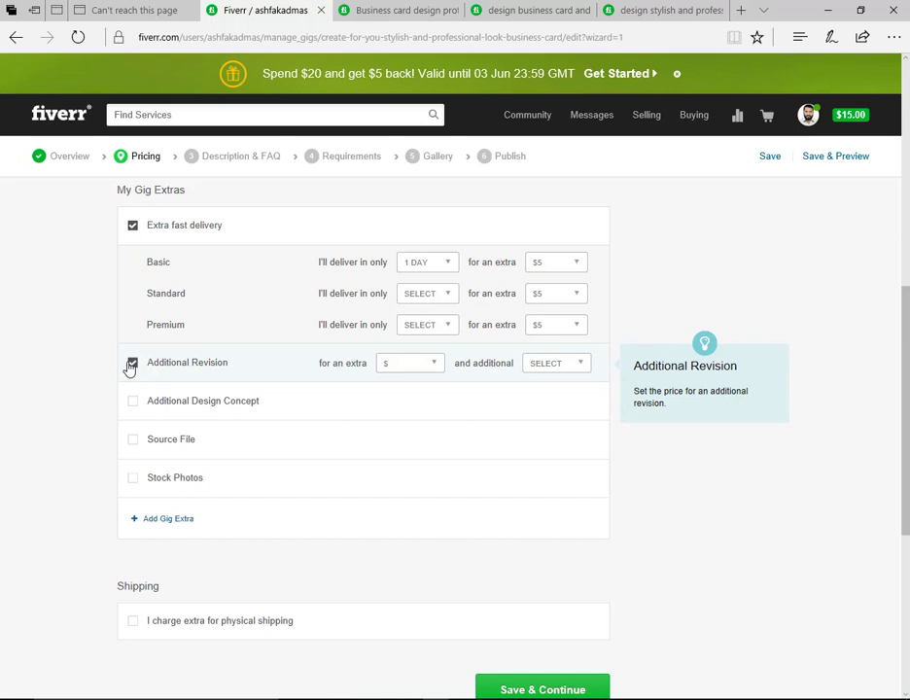
left_click(433, 364)
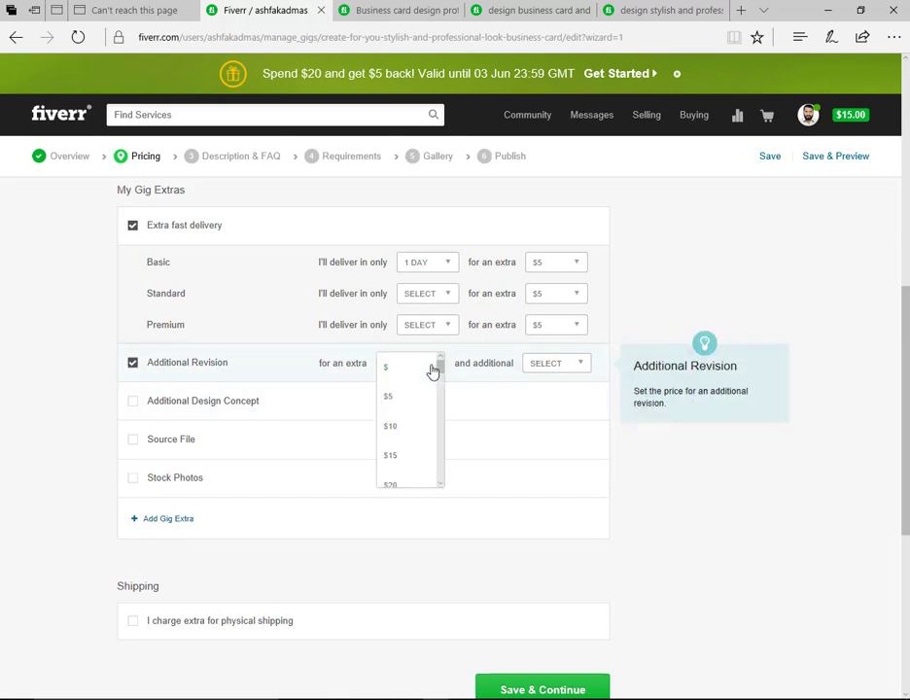
left_click(390, 402)
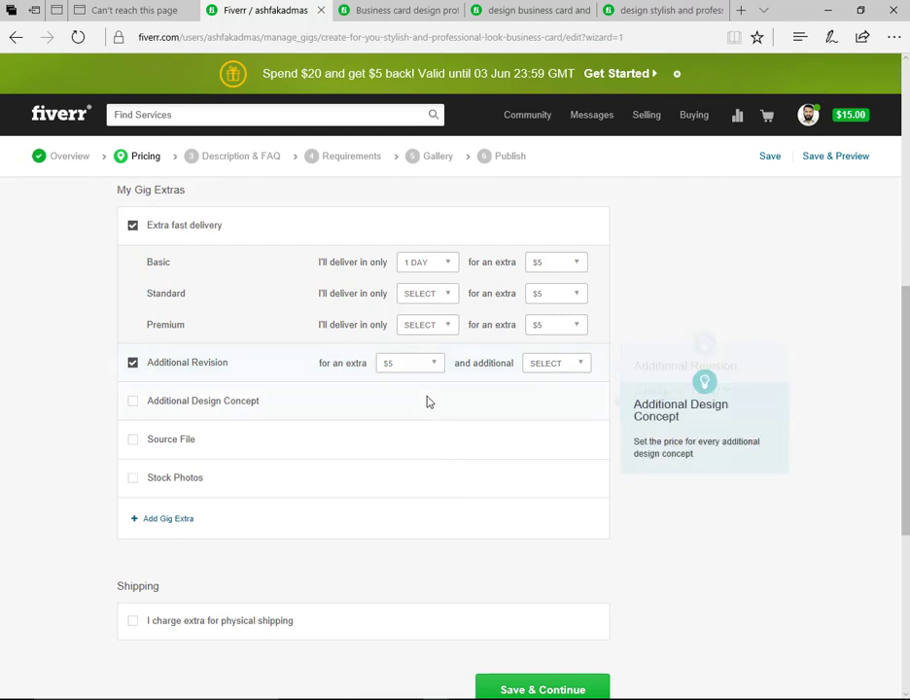
left_click(554, 370)
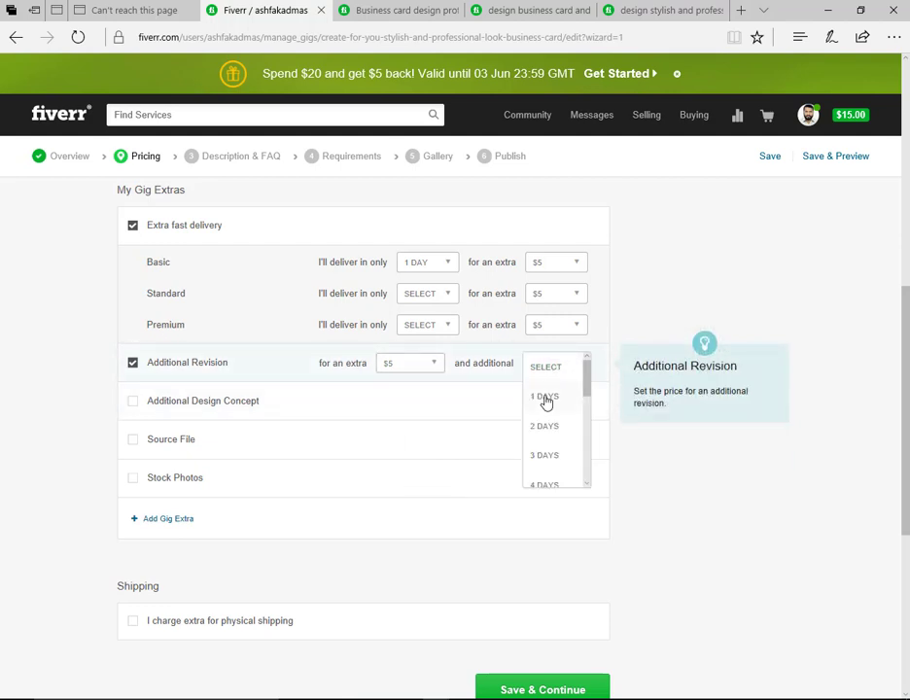
left_click(546, 399)
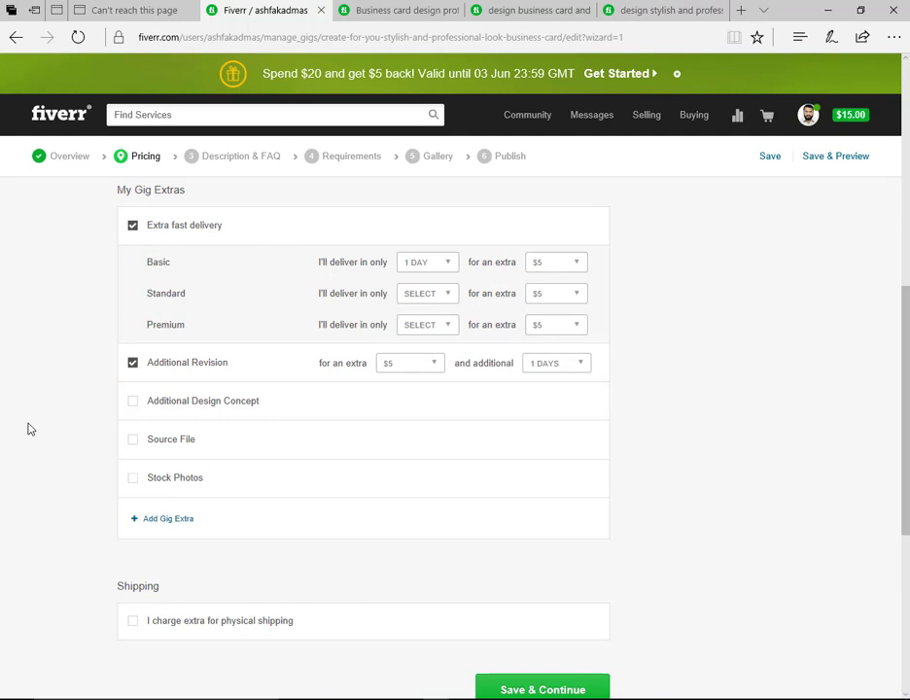
Step: Enable the Source File gig extra for an extra $10
scroll(29, 429, "down", 1)
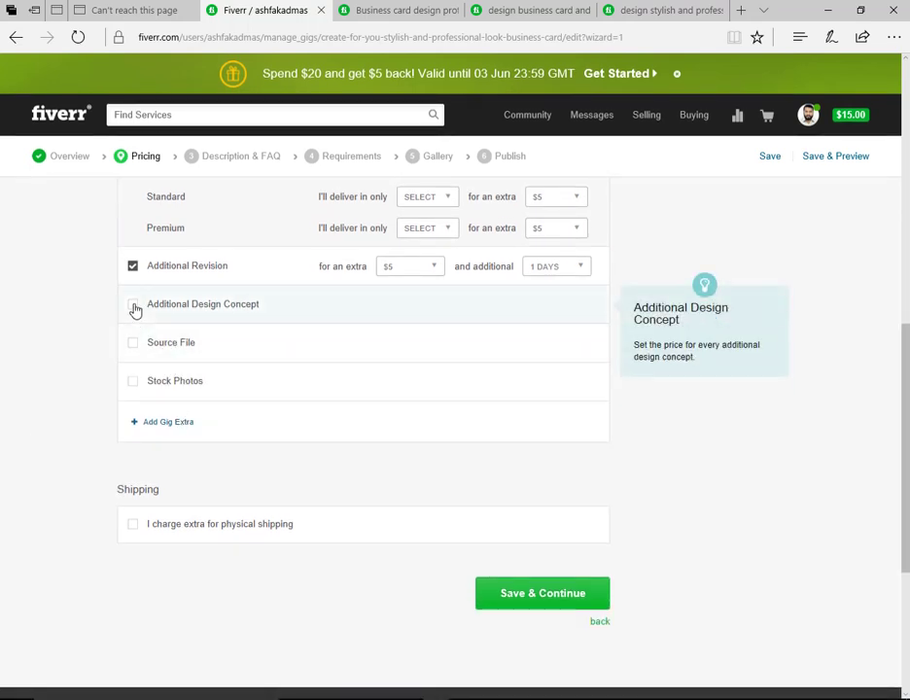
left_click(134, 344)
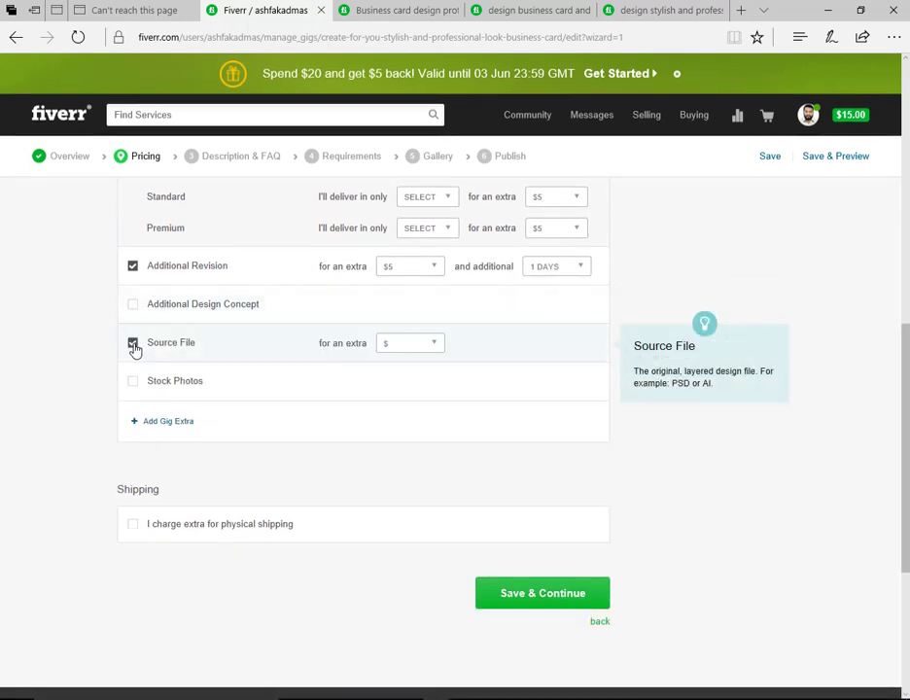
left_click(424, 352)
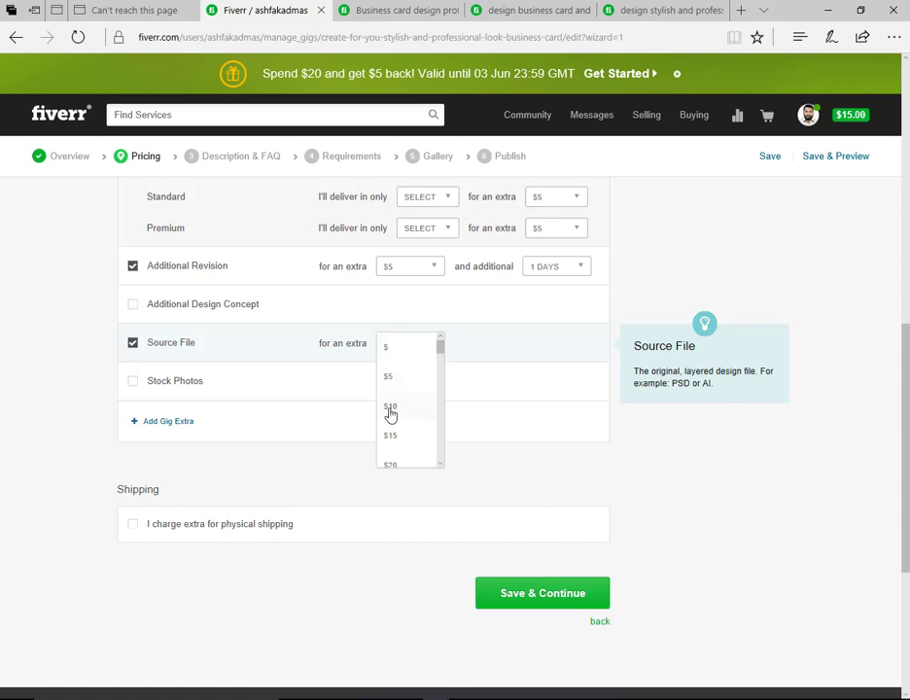
left_click(390, 408)
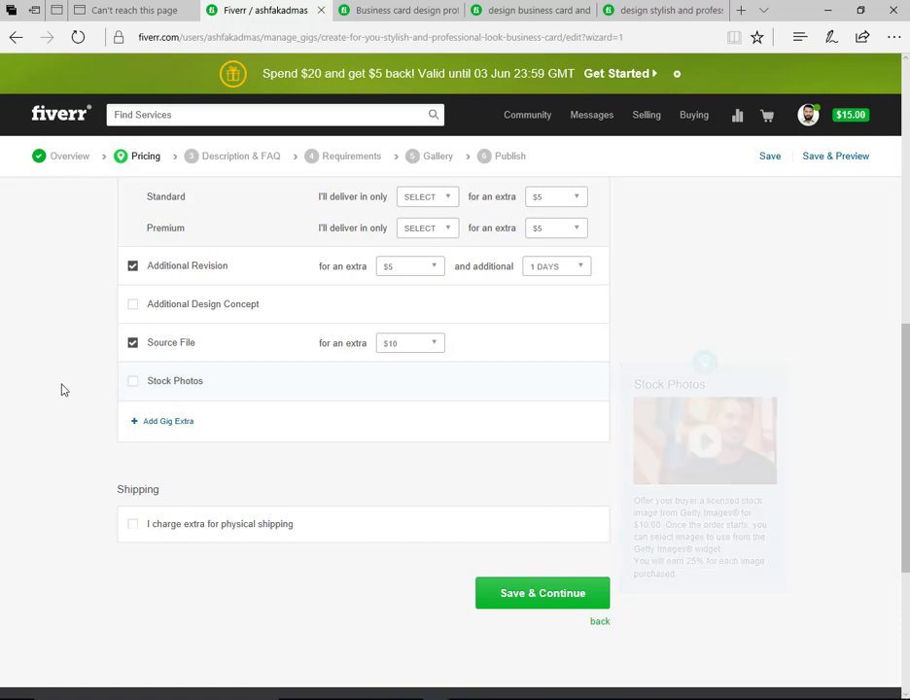
scroll(61, 388, "down", 1)
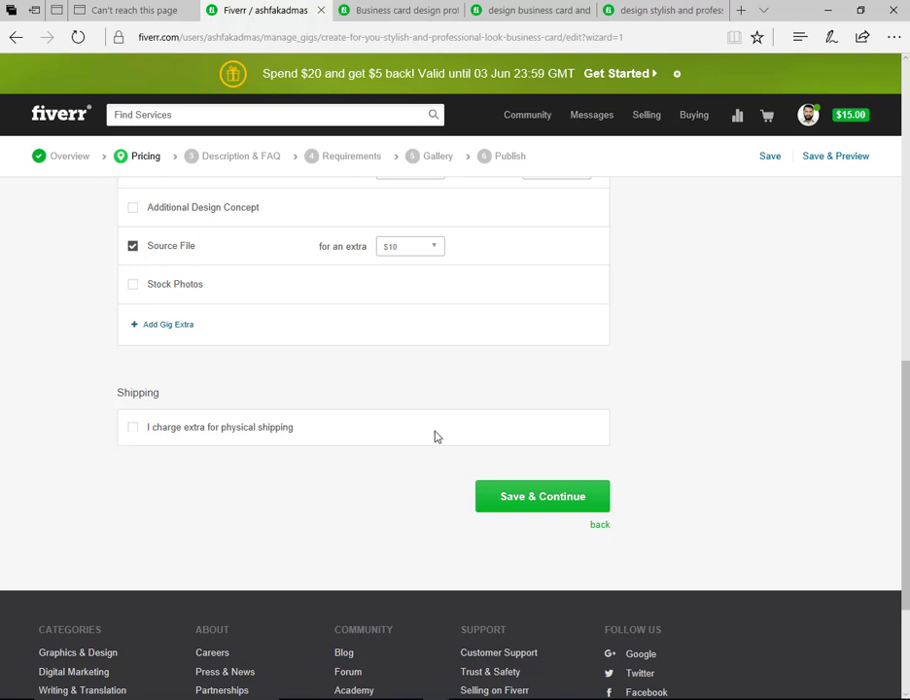
Step: Save the Pricing stage, continue to Description & FAQ, and start editing the gig description
left_click(557, 500)
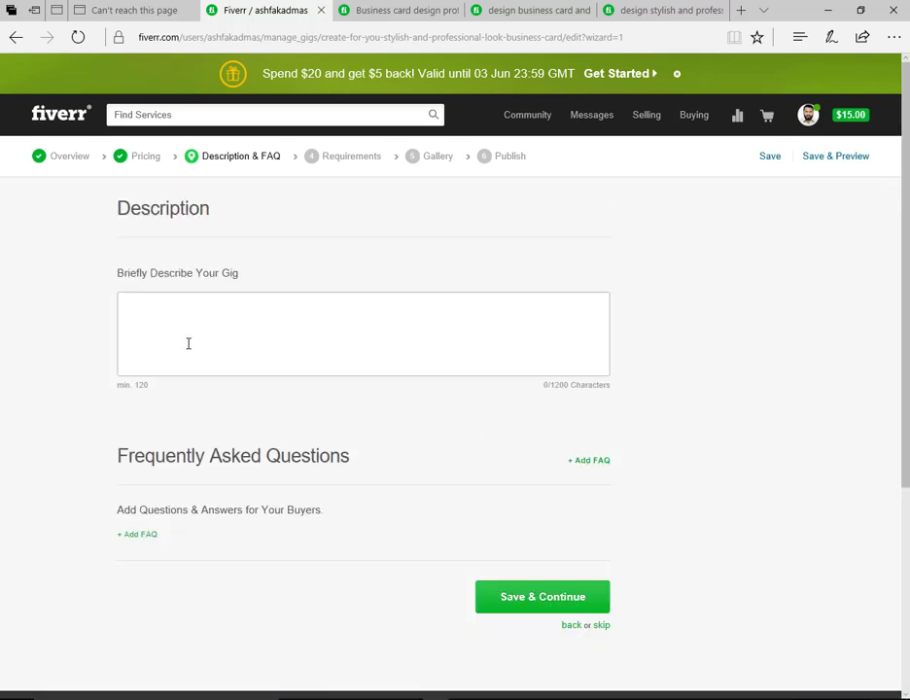
left_click(254, 323)
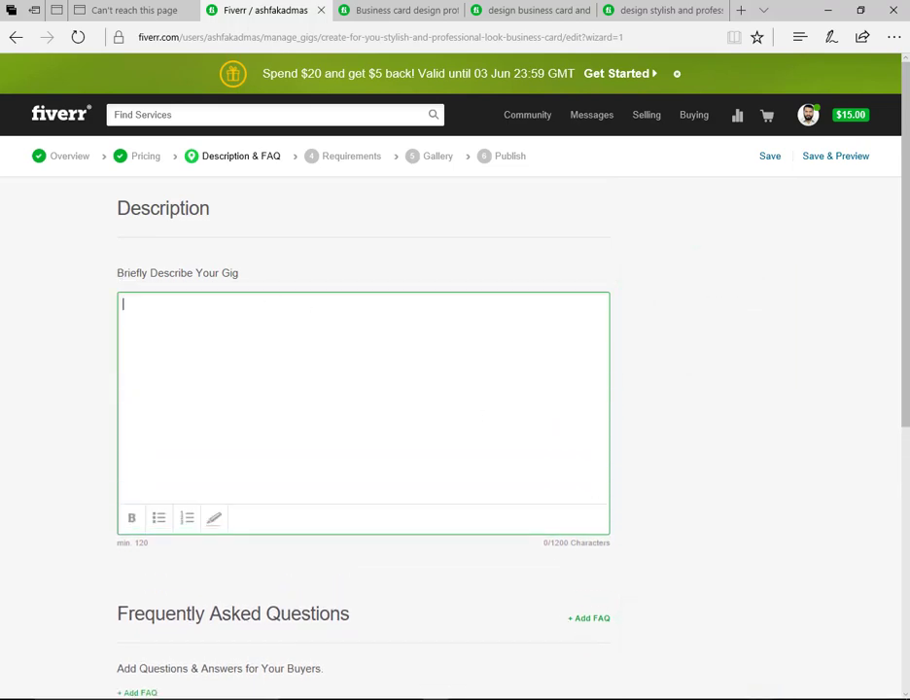
Step: Copy the opening lines through the "Why hire me?" paragraph from the Word document and paste them into the Fiverr gig description
left_click(761, 697)
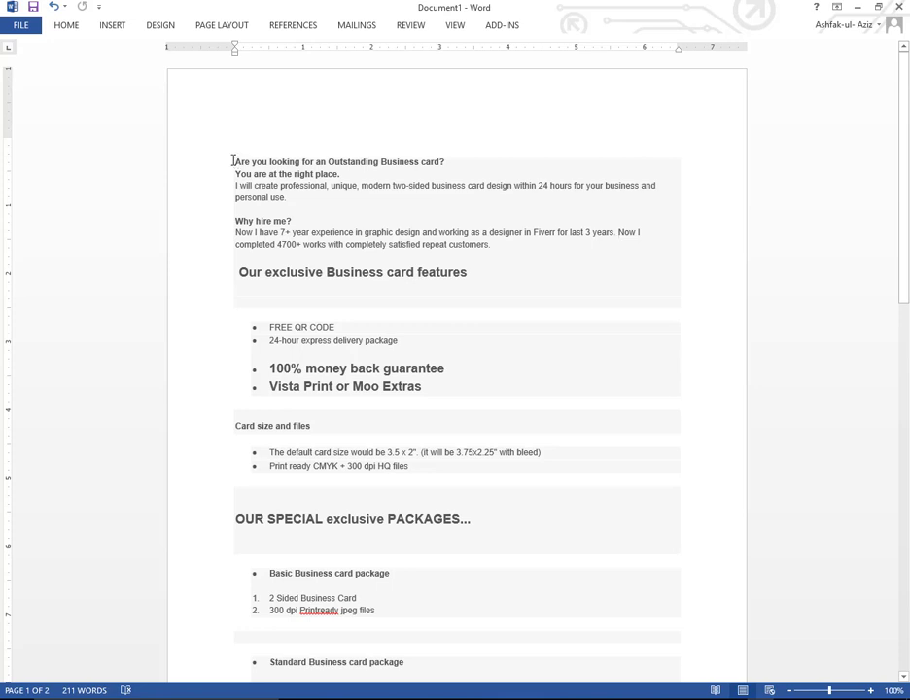
left_click_drag(233, 161, 514, 252)
key("ctrl+c")
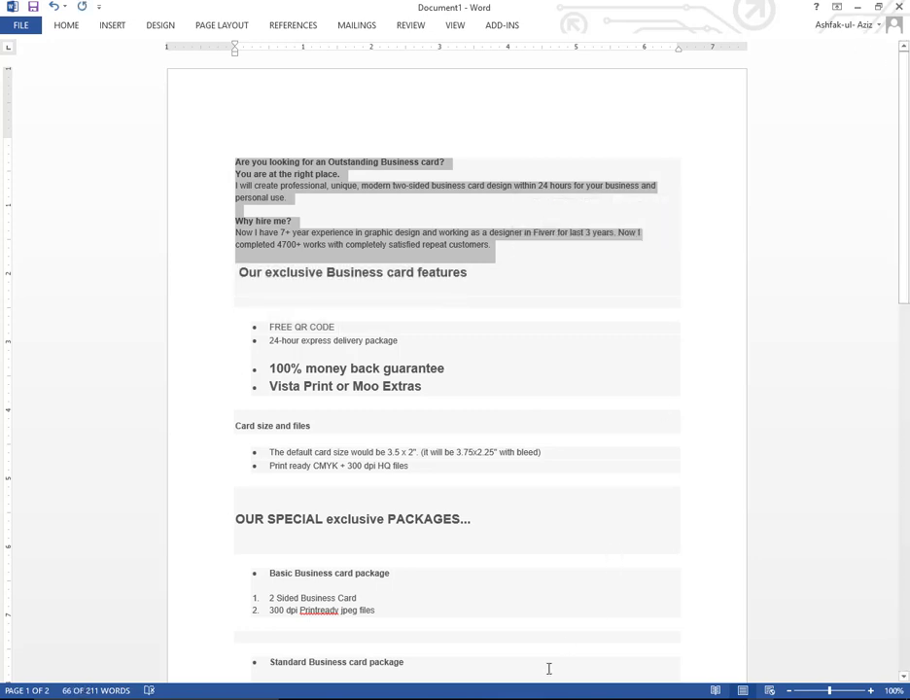
left_click(735, 692)
left_click(276, 337)
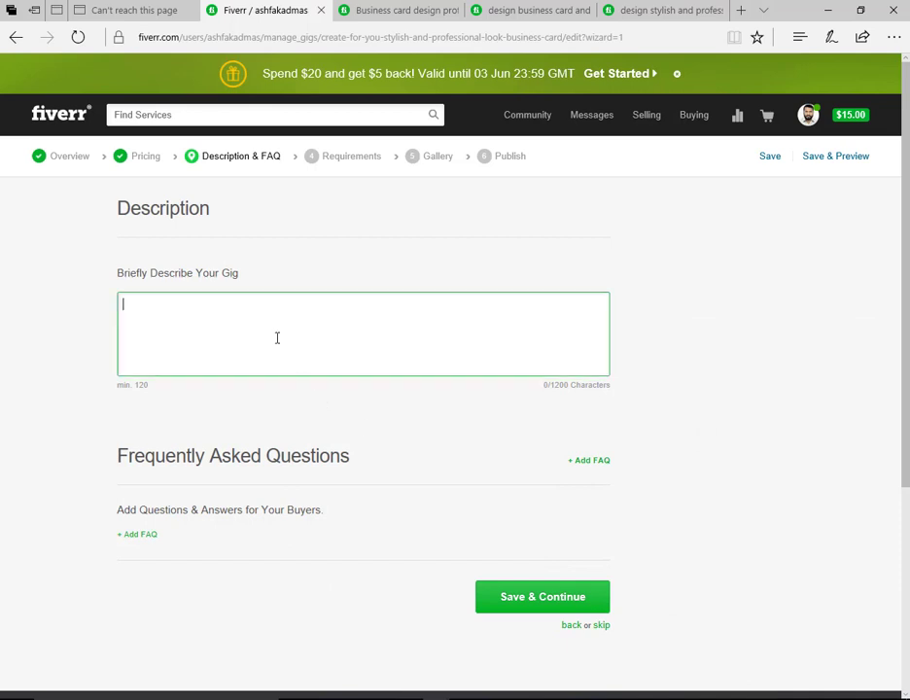
key("ctrl+v")
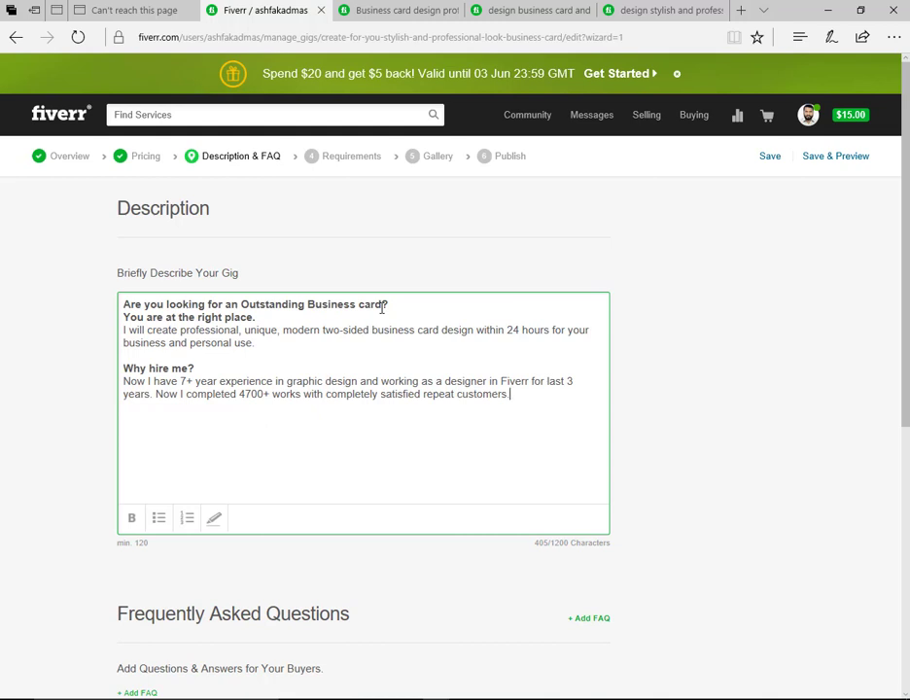
Step: Shorten the start of the description's first line from "Are you looking" to "Looking"
key("ctrl+Left")
key("ctrl+Left")
key("ctrl+Left")
key("ctrl+Left")
key("ctrl+Left")
key("Up")
key("Up")
key("Up")
key("Up")
key("Up")
key("Up")
key("ctrl+Left")
key("ctrl+Left")
key("ctrl+Left")
key("ctrl+Left")
key("ctrl+Left")
key("ctrl+Left")
key("shift+Right")
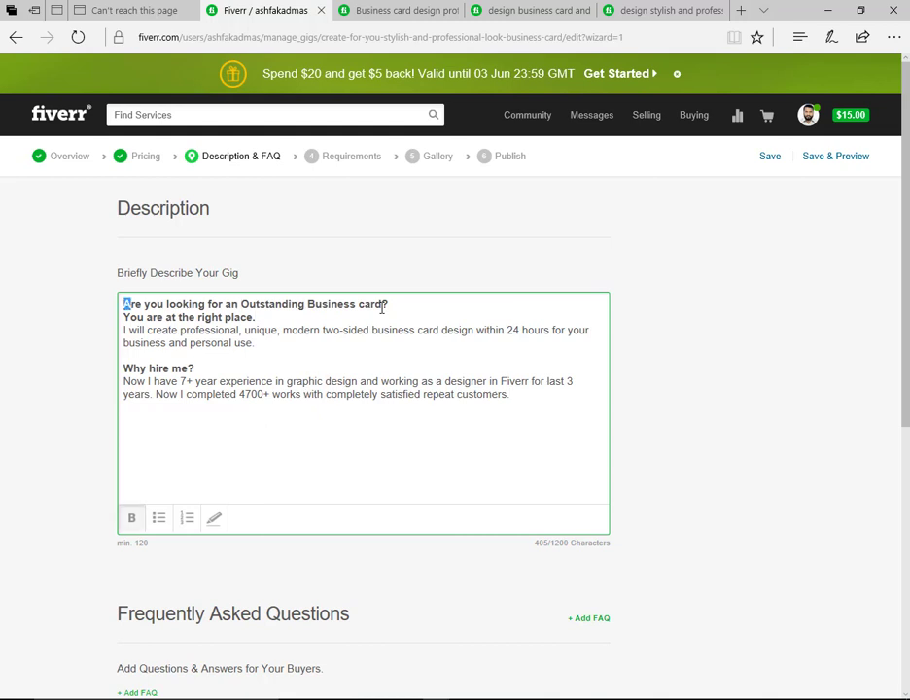
key("shift+Right")
key("shift+Right")
key("shift+Right")
key("shift+Right")
key("shift+Right")
key("shift+Right")
key("shift+Right")
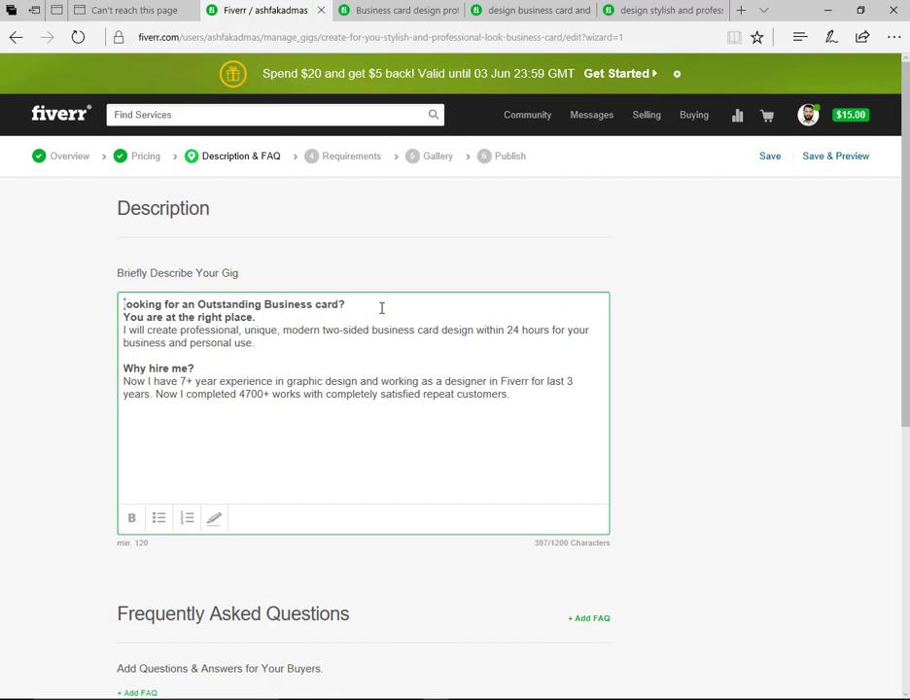
key("Delete")
type("L")
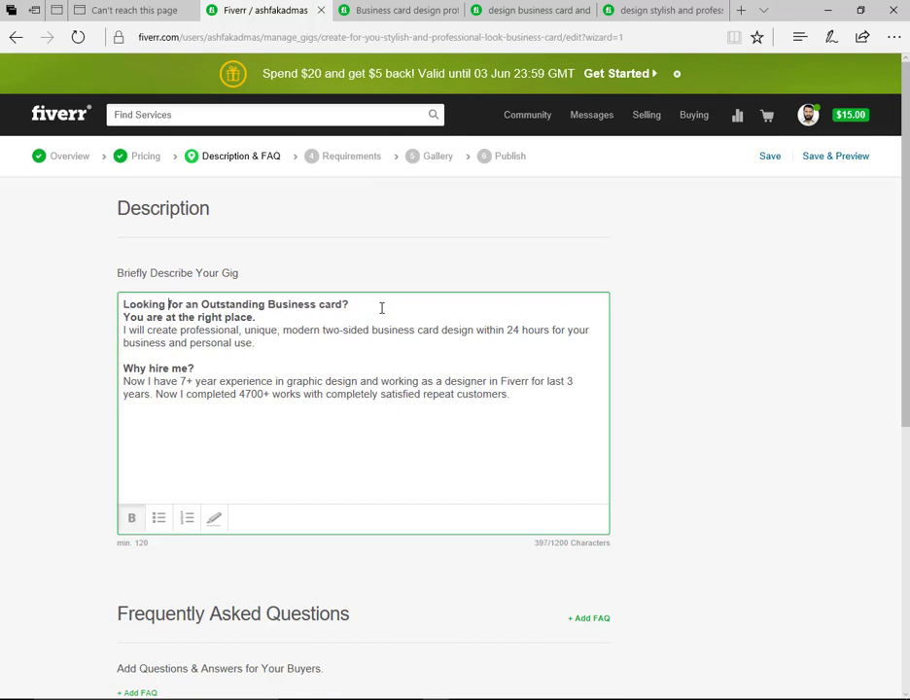
Step: Insert "And Creative" after "Outstanding" in the first line of the description
key("ctrl+Right")
key("ctrl+Right")
key("ctrl+Right")
key("Left")
type("and")
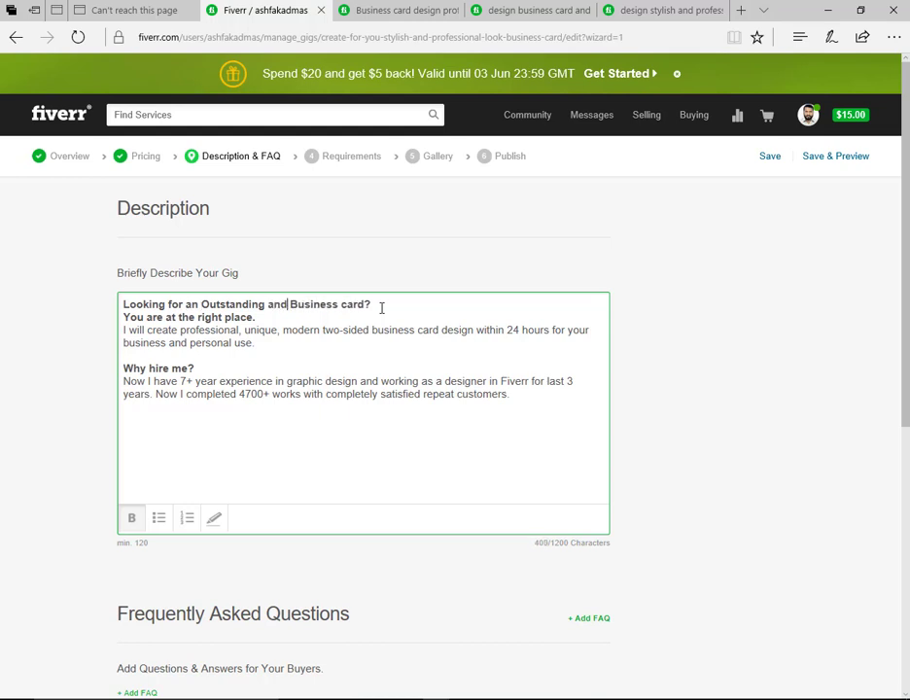
key("BackSpace")
key("BackSpace")
key("BackSpace")
type("And Creative")
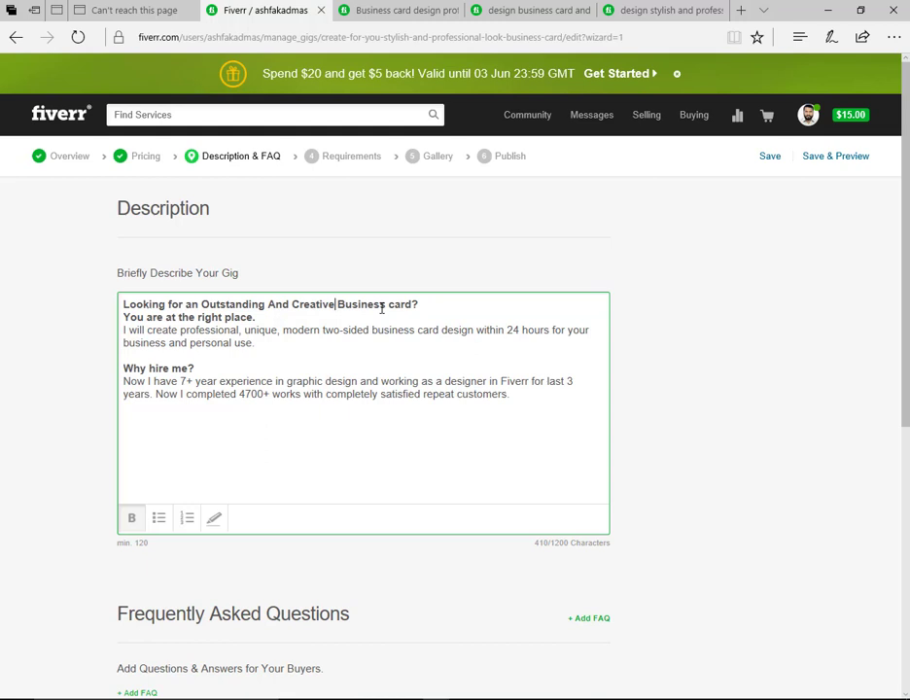
Step: Insert a paragraph break after the first line, following "Business card?"
key("Right")
key("Right")
key("Right")
key("Right")
key("Right")
key("Right")
key("Right")
key("Right")
key("Right")
key("Right")
key("Right")
key("Right")
key("Right")
key("End")
key("Return")
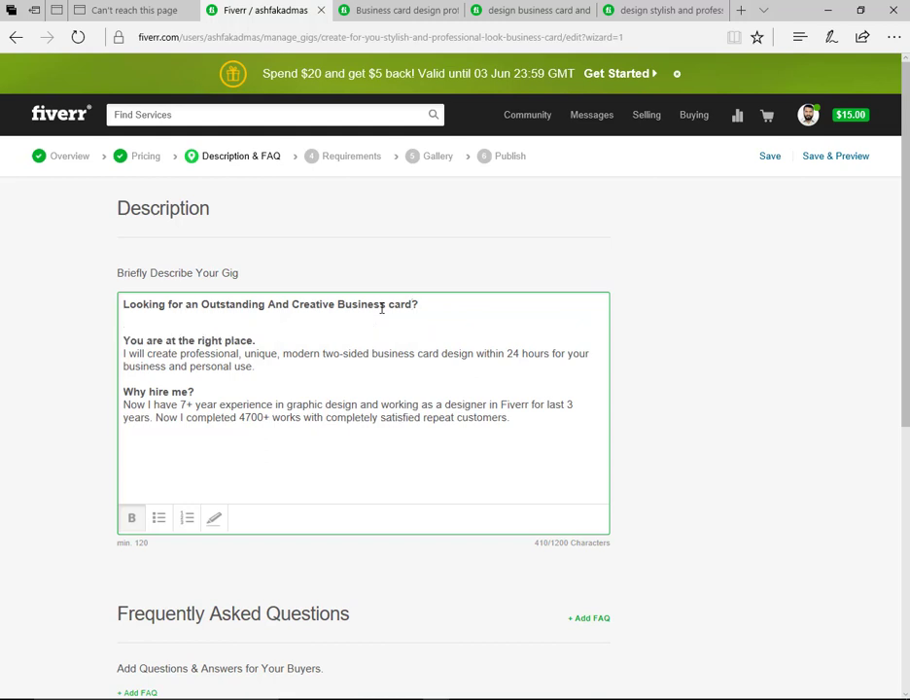
Step: Replace "are at the right place" in the second sentence with "Take right decision", correcting the spelling of "decision"
left_click(258, 339)
key("shift+Left")
key("shift+Left")
key("shift+Left")
key("shift+Left")
key("shift+Left")
key("shift+Left")
key("shift+Left")
key("shift+Left")
key("shift+Left")
key("shift+Left")
key("shift+Left")
key("shift+Left")
key("shift+Left")
key("shift+Left")
key("shift+Left")
key("shift+Left")
key("shift+Left")
key("shift+Left")
key("shift+Left")
key("shift+Left")
key("shift+Left")
key("shift+Left")
key("shift+Left")
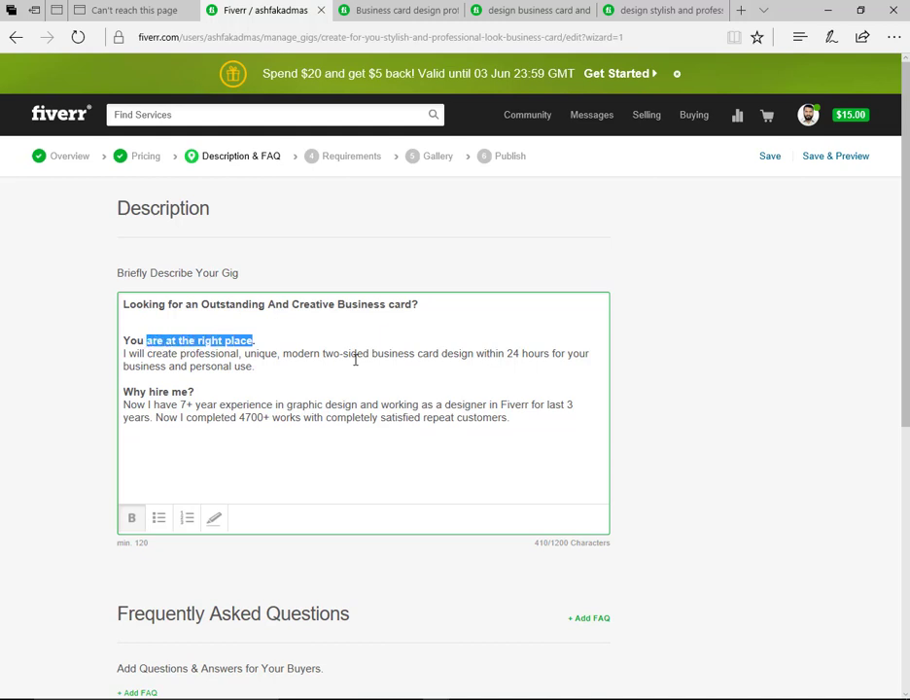
type("Take ")
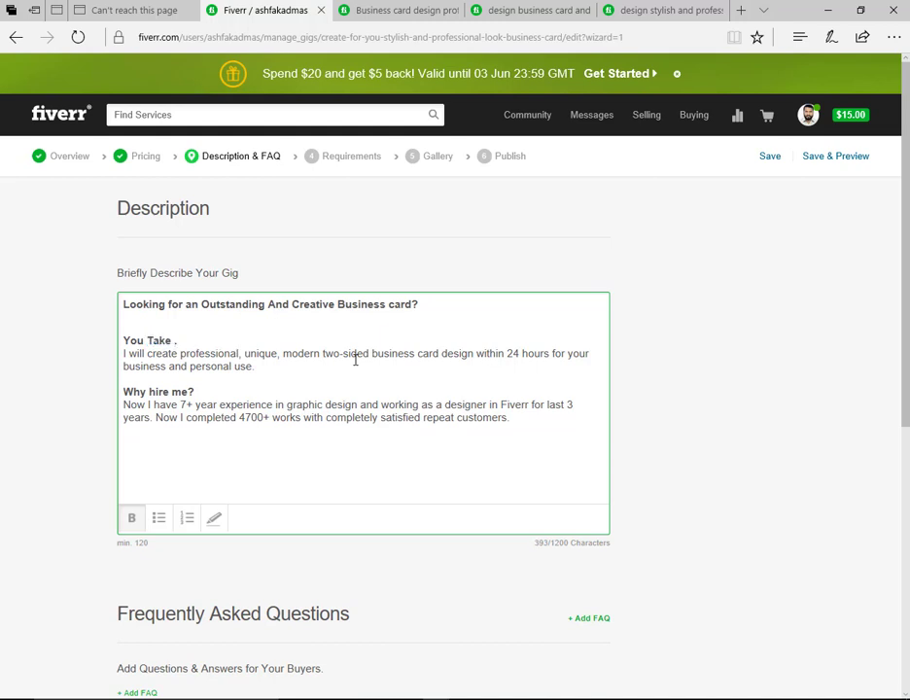
type("right dicission")
right_click(225, 342)
left_click(247, 360)
Step: Complete the "You Take right decision" sentence with "because you are on this GIG."
key("Right")
type("because ")
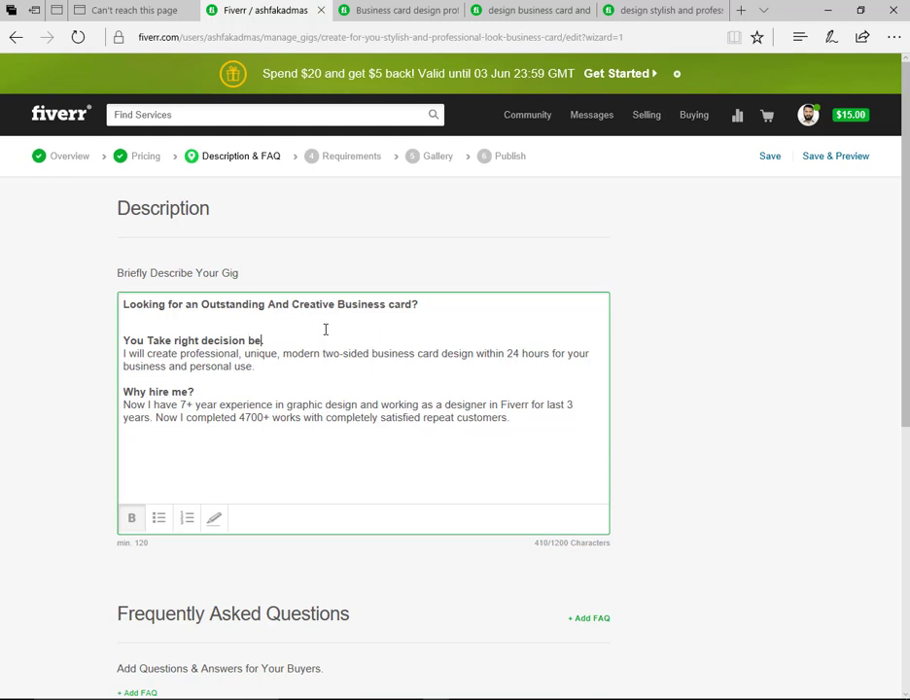
type("you .")
type("are")
type("come to my")
key("BackSpace")
key("BackSpace")
key("BackSpace")
key("BackSpace")
key("BackSpace")
key("BackSpace")
key("BackSpace")
key("BackSpace")
key("BackSpace")
key("BackSpace")
key("BackSpace")
type("on this GIG")
type(".")
Step: Remove the extra blank line above "You Take right decision" and set the "I will create" text below it as a separate paragraph
left_click(326, 329)
key("BackSpace")
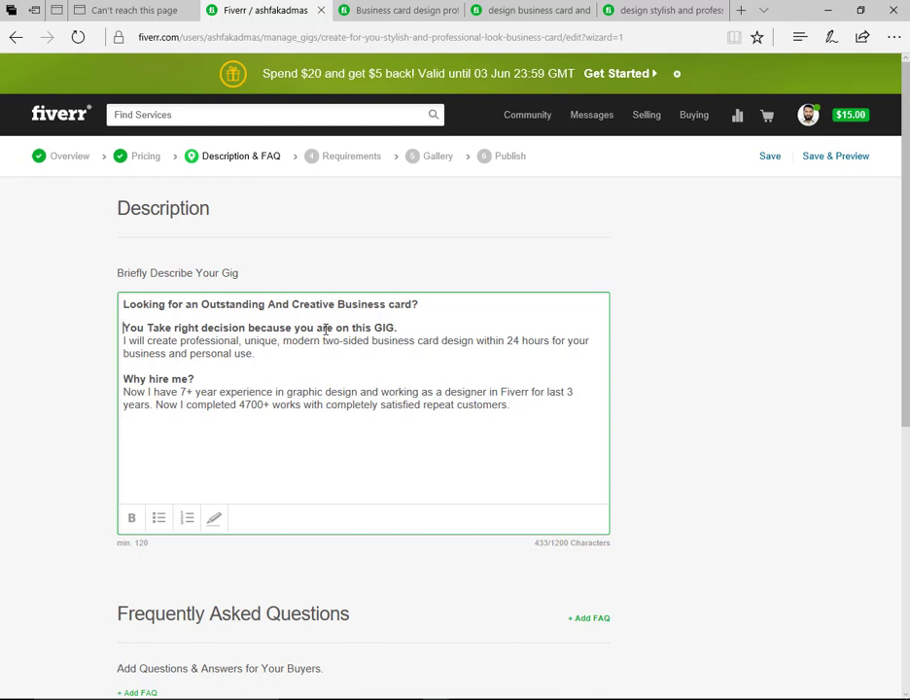
left_click(418, 327)
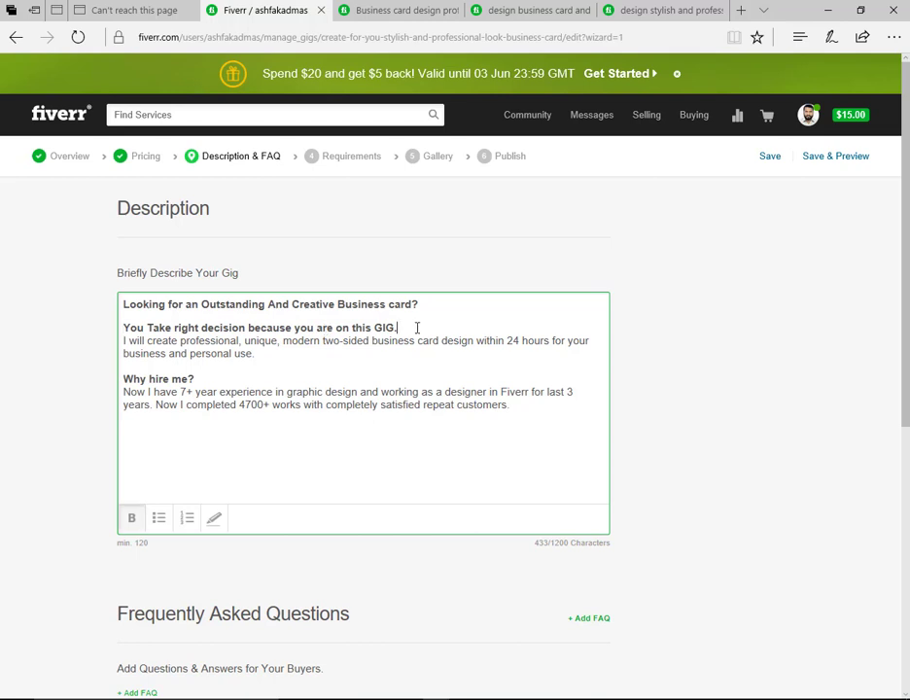
key("Return")
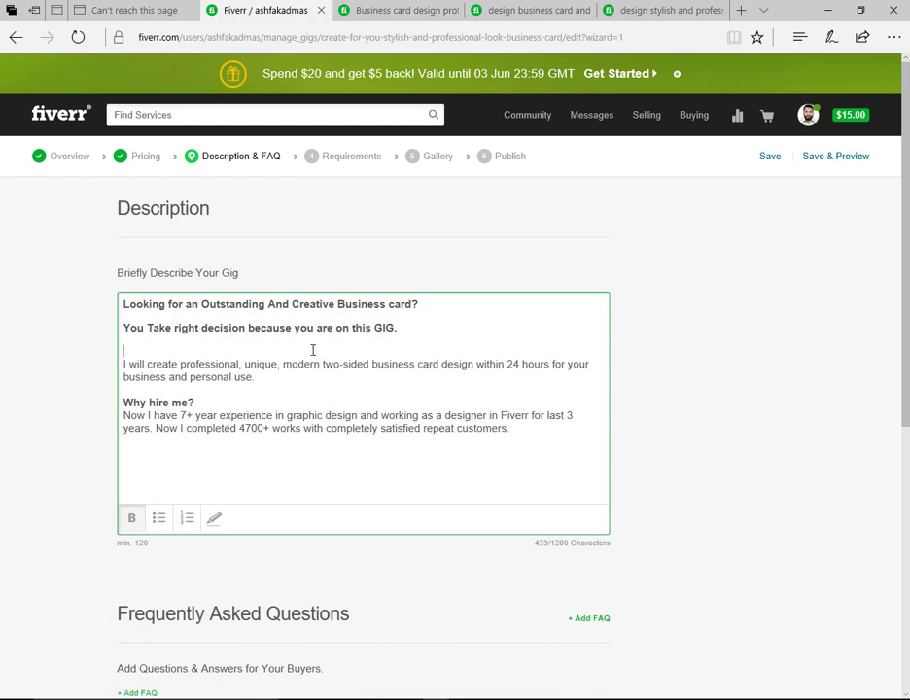
key("Delete")
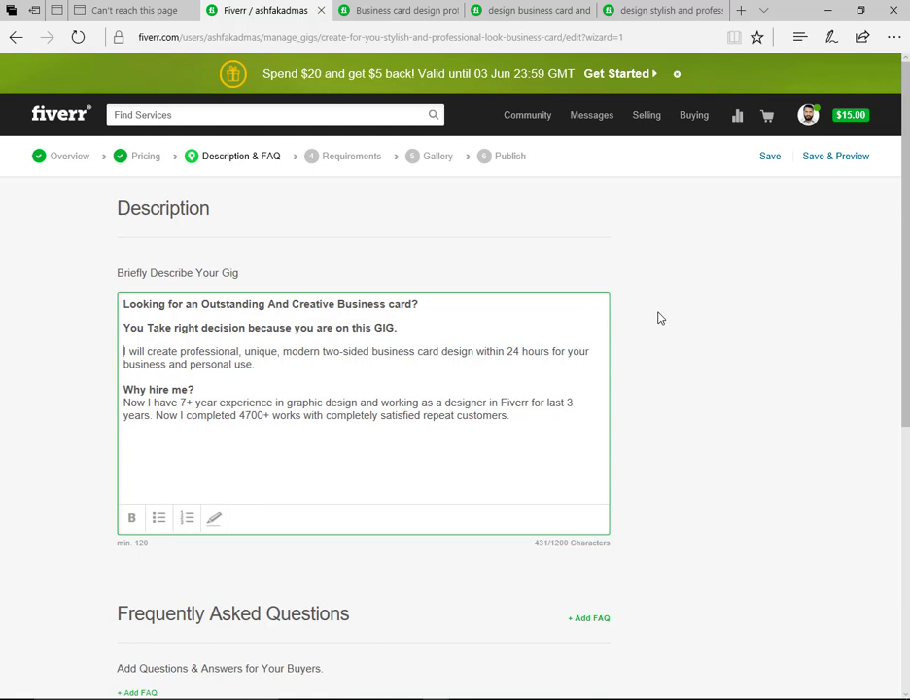
Step: Replace "create" with "Design" in the "I will create professional" paragraph
key("Right")
key("Right")
key("Right")
key("Right")
key("Right")
key("Right")
key("Right")
key("shift+Right")
key("shift+Right")
key("shift+Right")
key("shift+Right")
key("shift+Right")
key("shift+Right")
type("make")
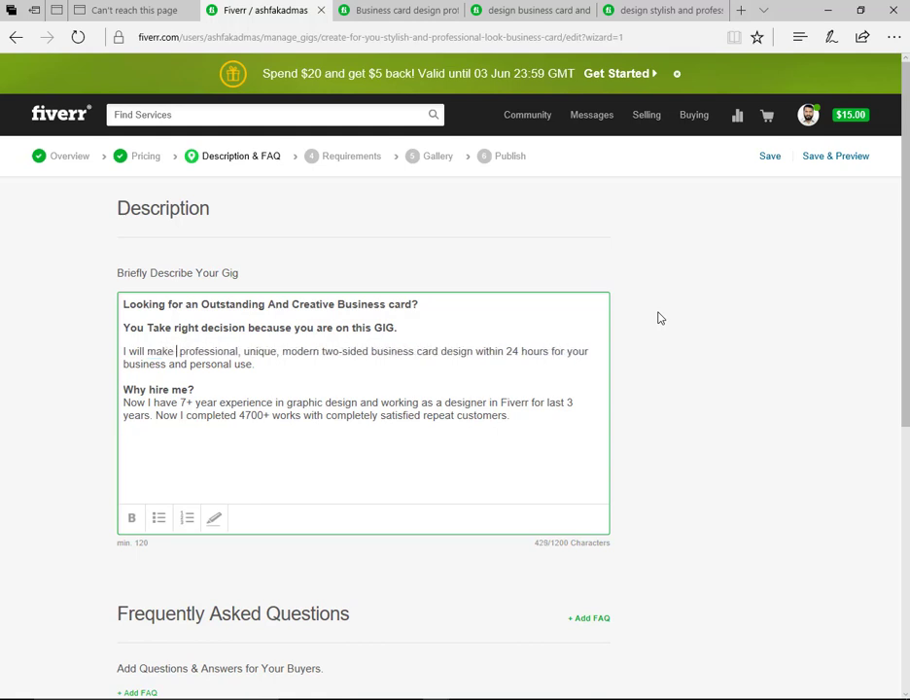
key("BackSpace")
key("BackSpace")
key("BackSpace")
key("BackSpace")
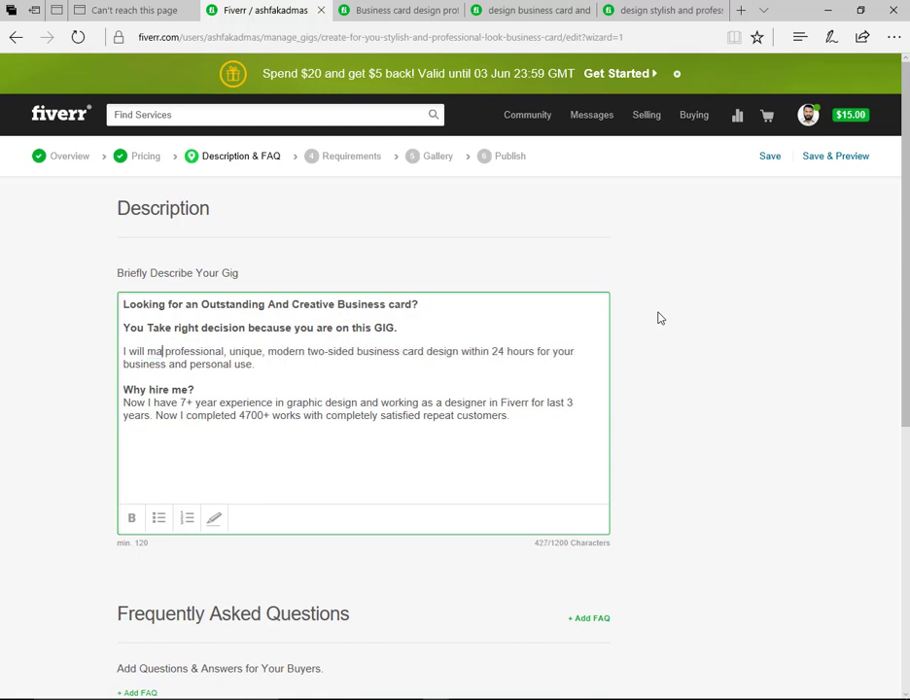
type("Des")
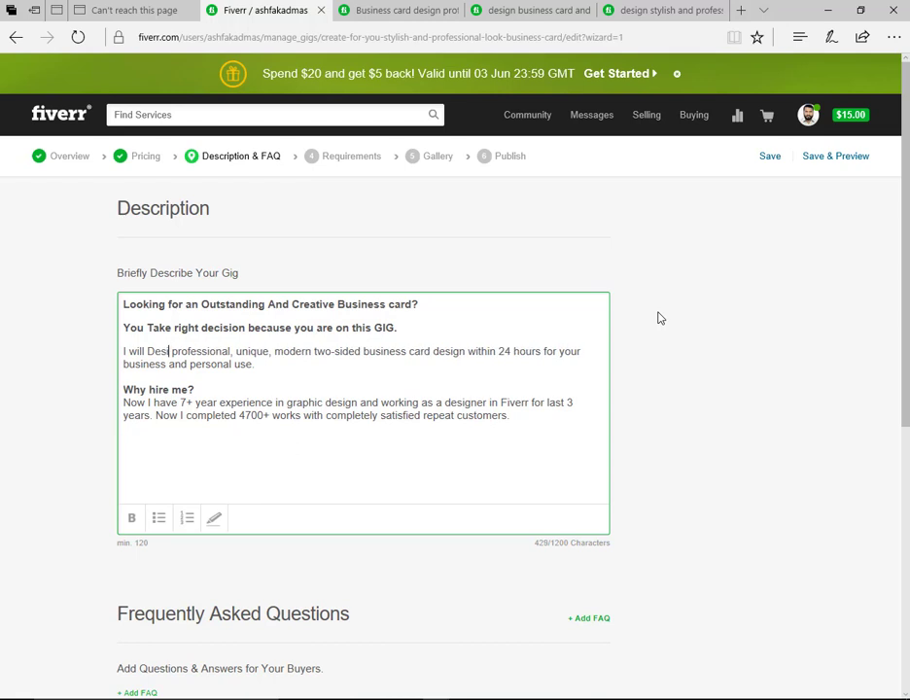
type("igne")
key("BackSpace")
key("BackSpace")
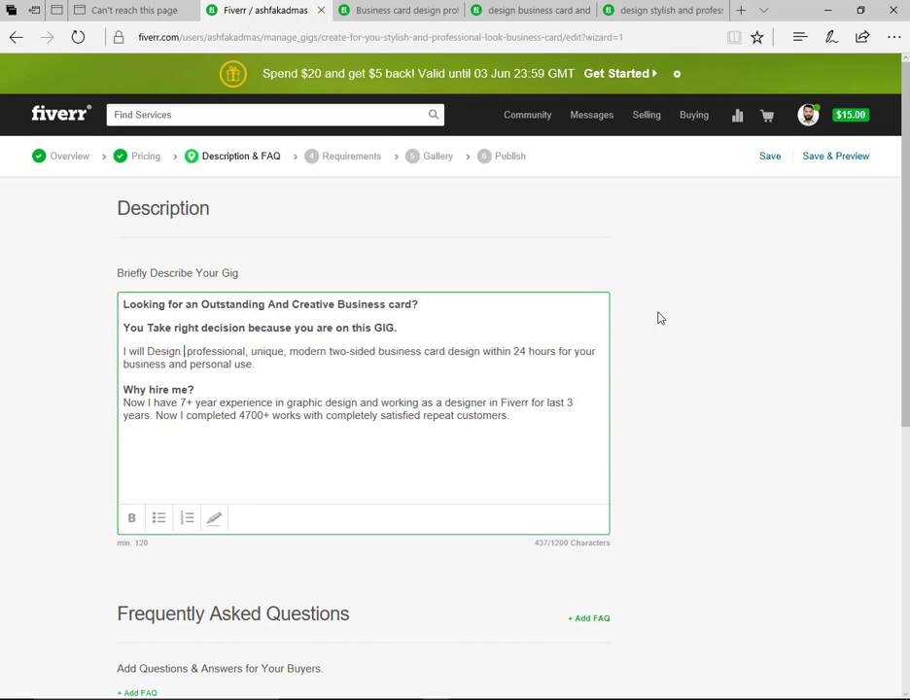
Step: Insert "for you a" between "Design" and "professional" in the third paragraph
type("for you ")
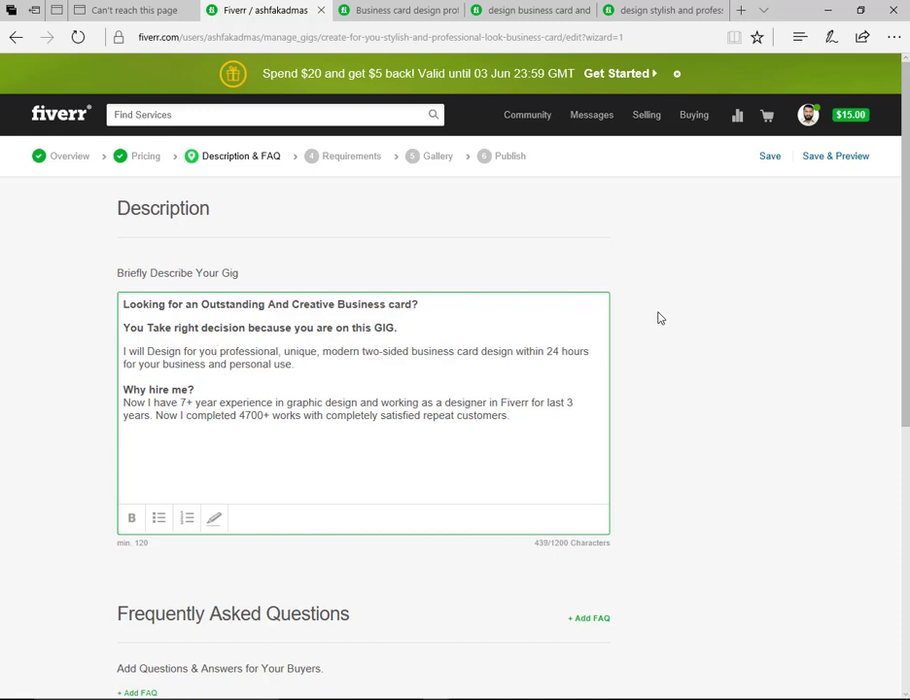
type("a")
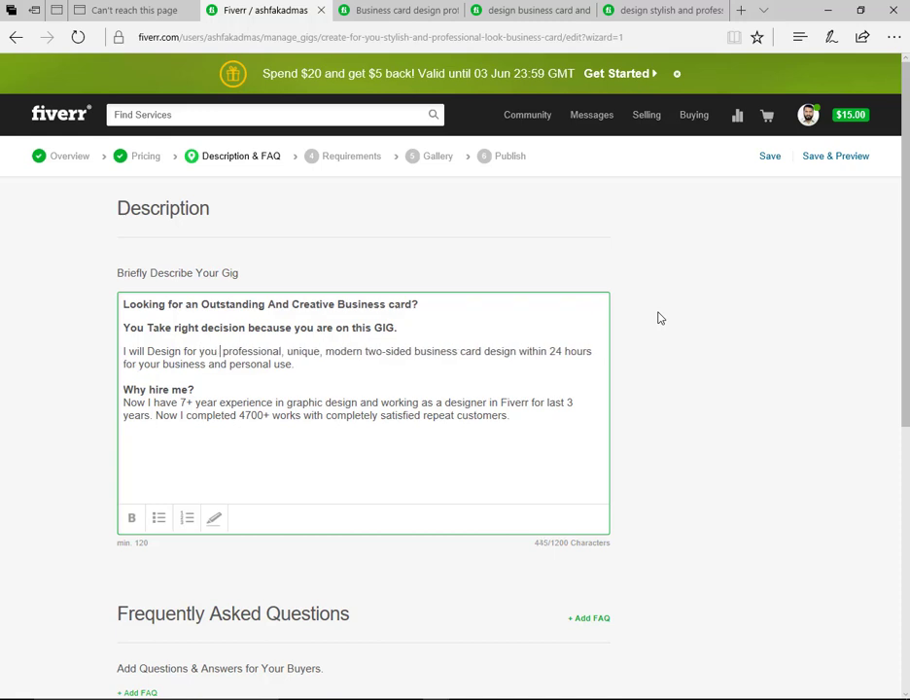
key("Right")
key("Right")
key("Right")
key("Right")
key("Right")
key("Right")
key("Right")
key("Right")
key("Right")
key("Right")
key("Right")
key("Right")
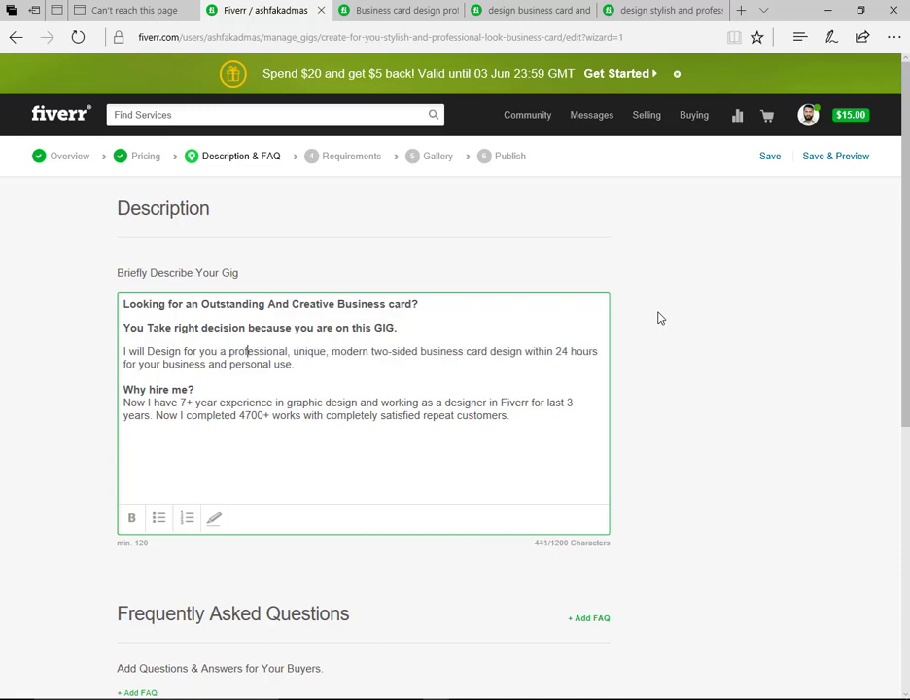
Step: Insert "creative, Unique &" before "professional" in the "I will Design for you a" paragraph
key("Left")
key("Left")
key("Left")
key("Left")
key("Left")
key("Left")
key("Left")
key("Left")
key("Left")
key("Left")
key("Left")
key("Left")
key("Left")
key("Left")
key("BackSpace")
key("Right")
key("Right")
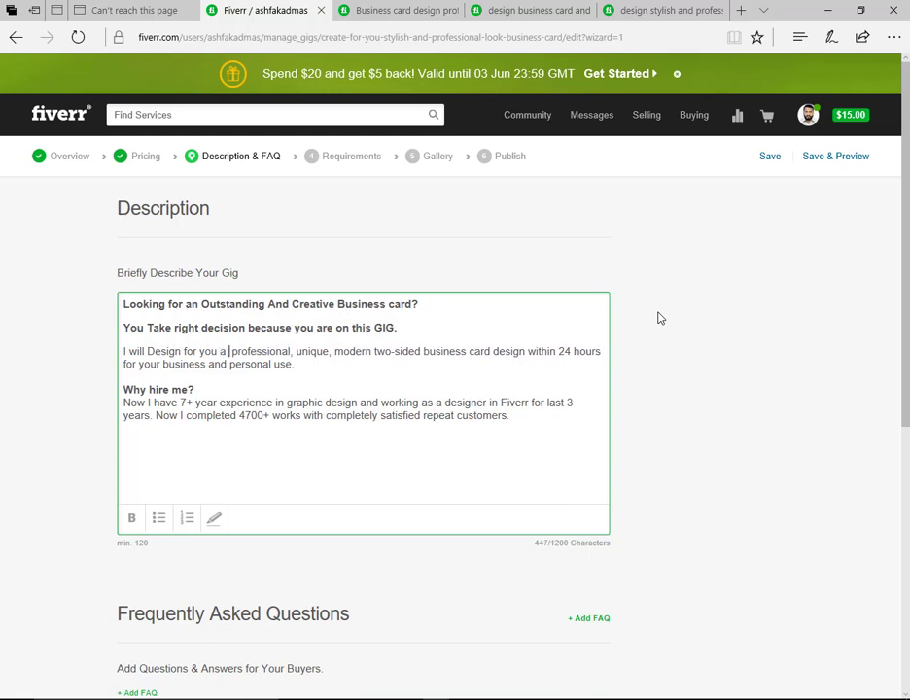
type("creative")
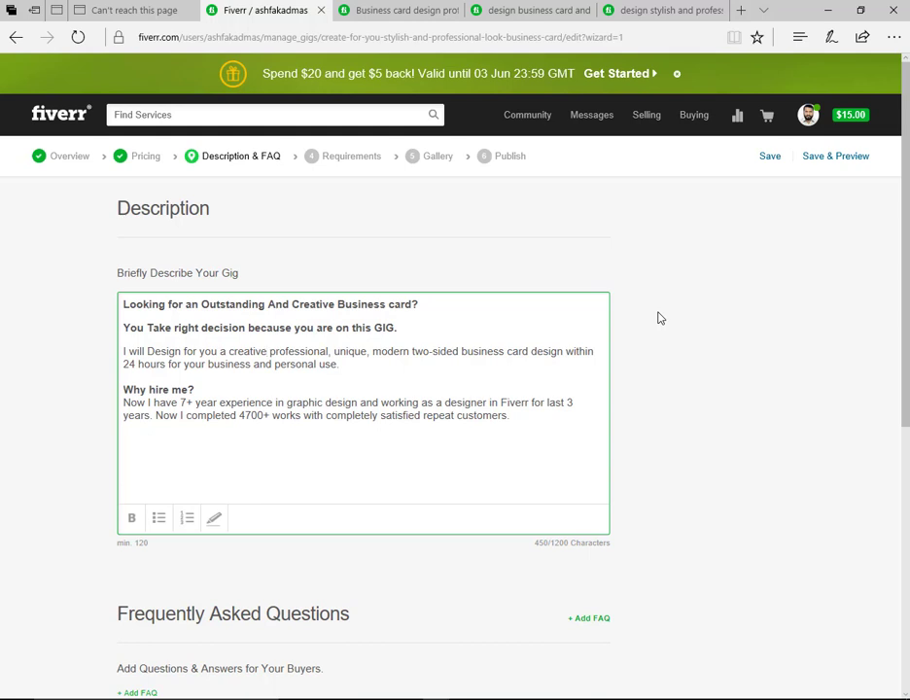
type(", Un")
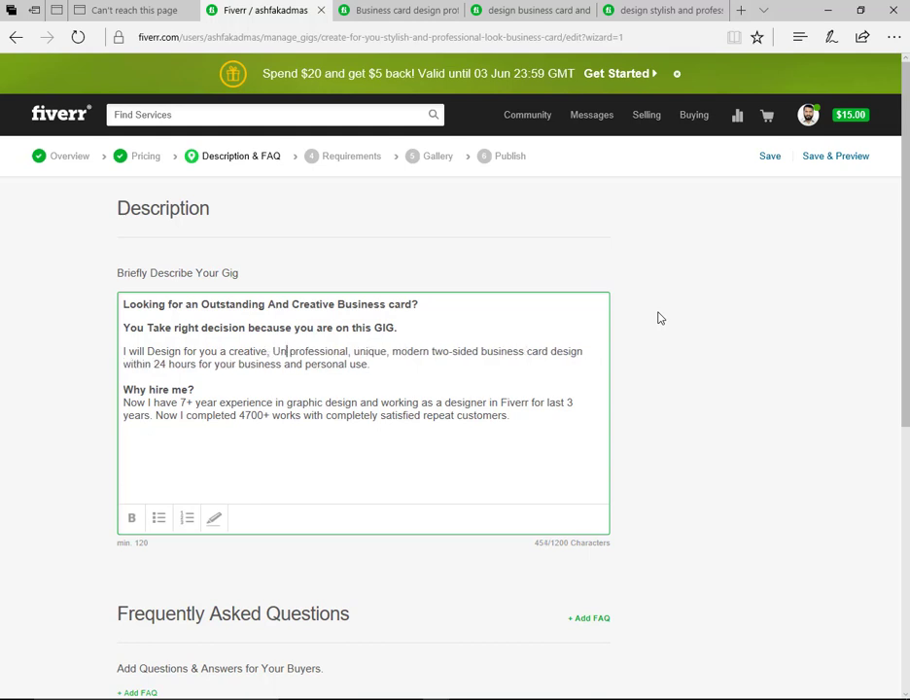
type("i")
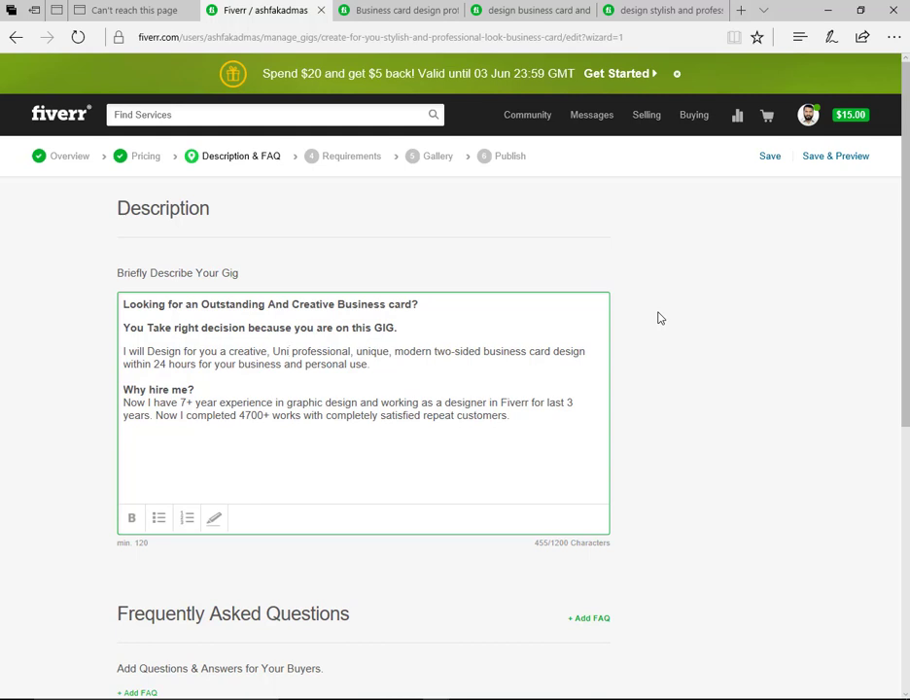
type("que")
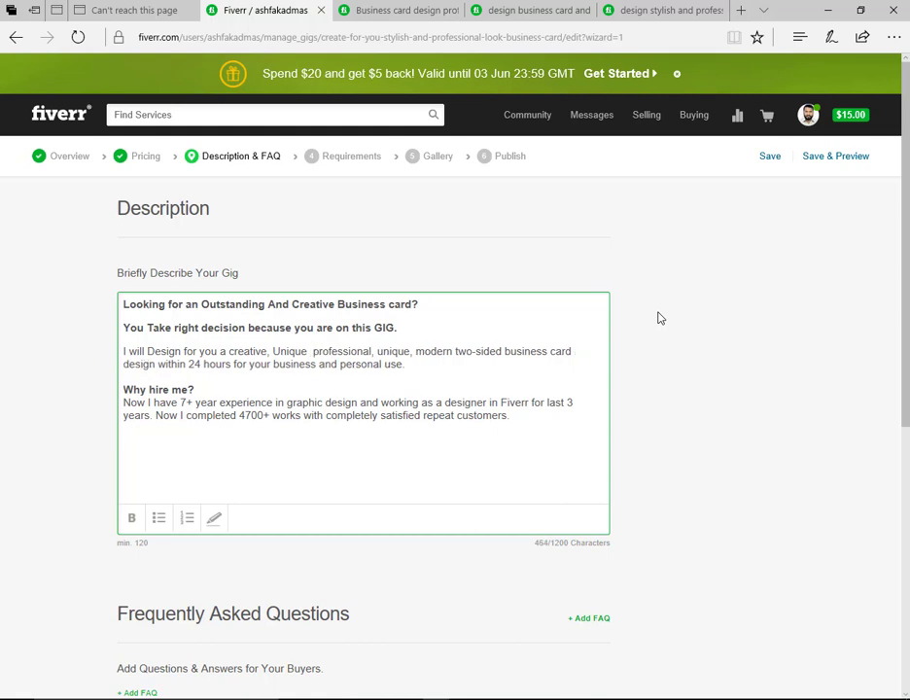
type("&")
Step: Replace ", unique, modern" after "professional" with "look" in the third paragraph
key("Right")
key("Right")
key("Right")
key("Right")
key("Right")
key("Right")
key("Right")
key("Right")
key("Right")
key("Right")
key("Right")
key("Right")
key("Right")
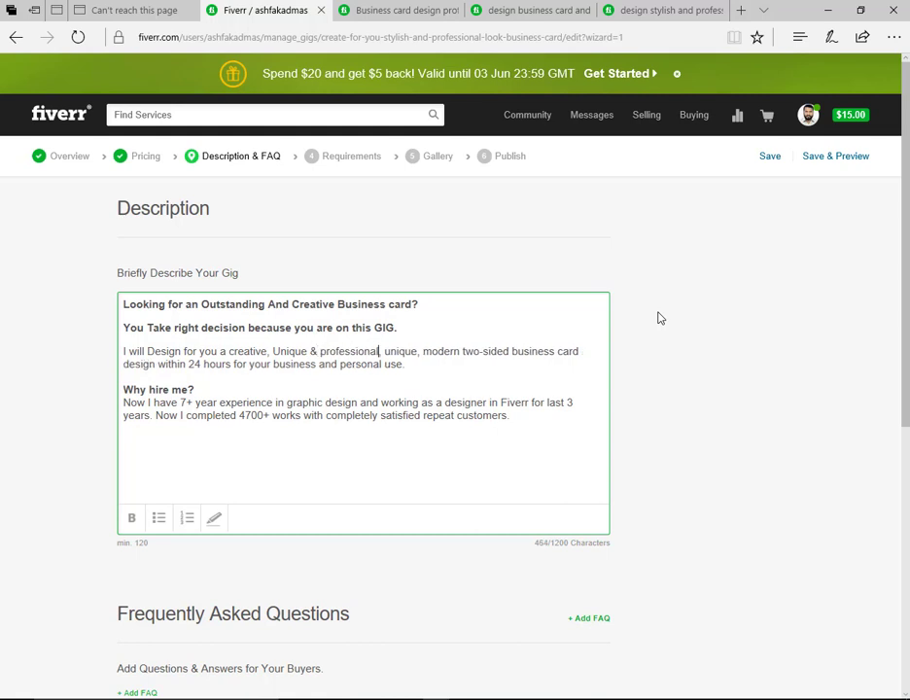
key("shift+Right")
key("shift+Right")
key("shift+Right")
key("shift+Right")
key("shift+Right")
key("shift+Right")
key("shift+Right")
key("shift+Right")
key("shift+Right")
key("shift+Right")
key("shift+Right")
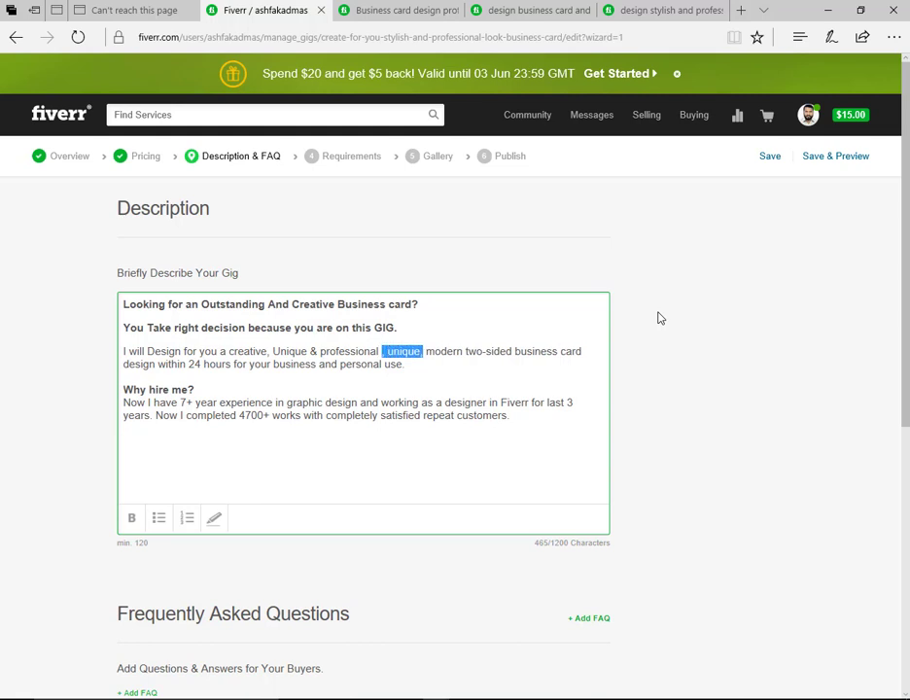
key("shift+Right")
key("shift+Right")
key("shift+Right")
key("shift+Right")
type("look")
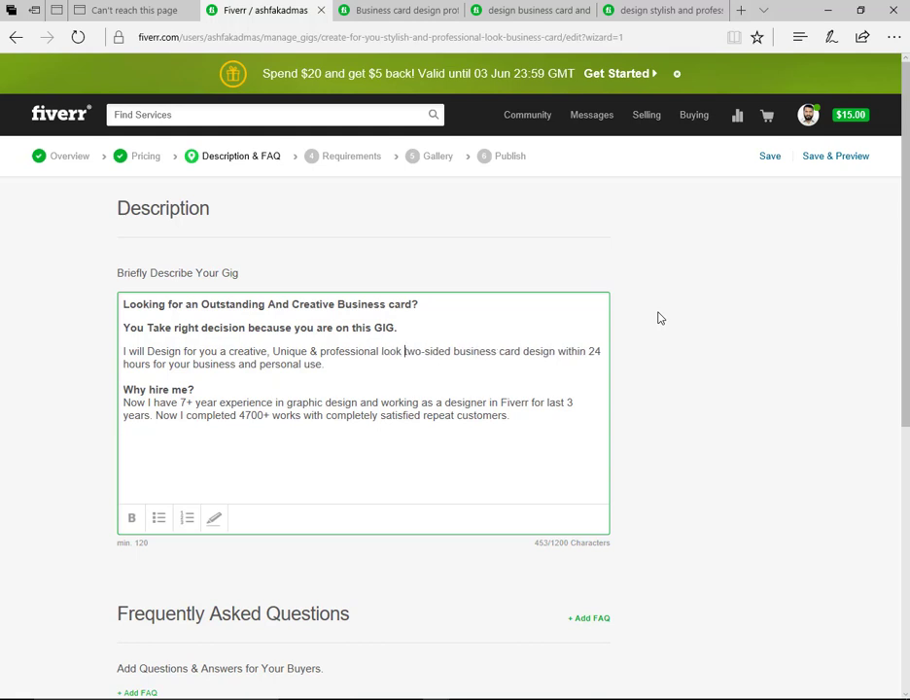
Step: Delete the word "design" after "two-sided business card" in the third paragraph
key("Right")
key("Right")
key("Right")
key("Right")
key("Right")
key("Right")
key("Right")
key("Right")
key("Right")
key("Right")
key("Right")
key("Right")
key("Right")
key("Right")
key("Right")
key("Right")
key("Right")
key("Right")
key("Right")
key("Right")
key("Right")
key("shift+Right")
key("shift+Right")
key("shift+Right")
key("ctrl+shift+Right")
key("Delete")
Step: Set the delivery time in the third paragraph to 12 hours
key("Right")
key("Right")
key("Right")
key("Right")
key("Right")
key("Right")
key("Right")
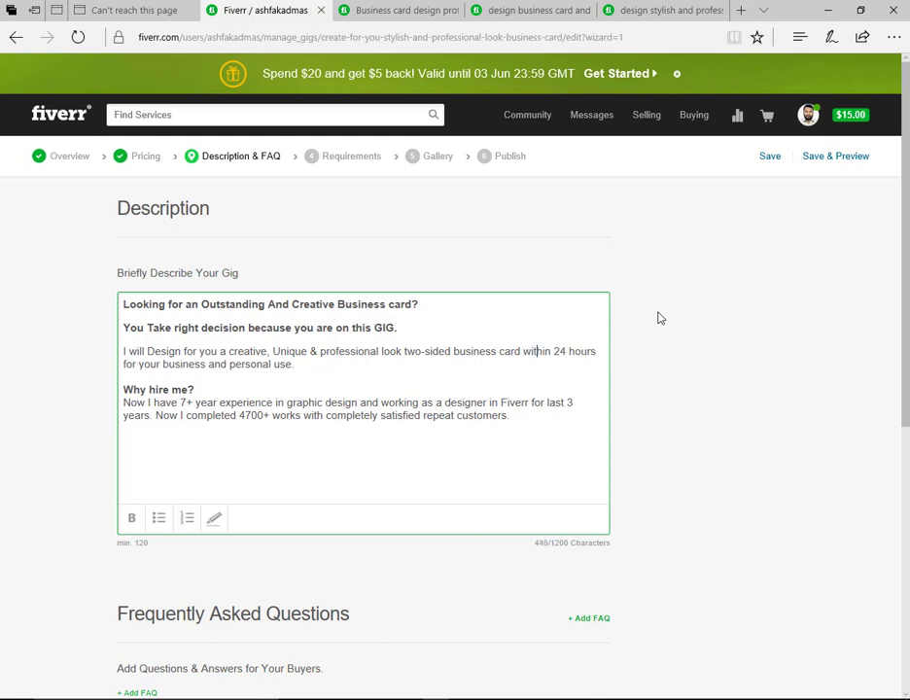
key("shift+Right")
key("shift+Right")
type("12")
Step: Shorten the end of the third paragraph to "for your business." by removing "and personal use"
key("Down")
key("Left")
key("Left")
key("Left")
key("Left")
key("shift+Left")
key("shift+Left")
key("shift+Left")
key("shift+Left")
key("shift+Left")
key("shift+Left")
key("shift+Left")
key("shift+Left")
key("shift+Left")
key("shift+Left")
key("shift+Left")
key("shift+Left")
key("shift+Left")
key("shift+Left")
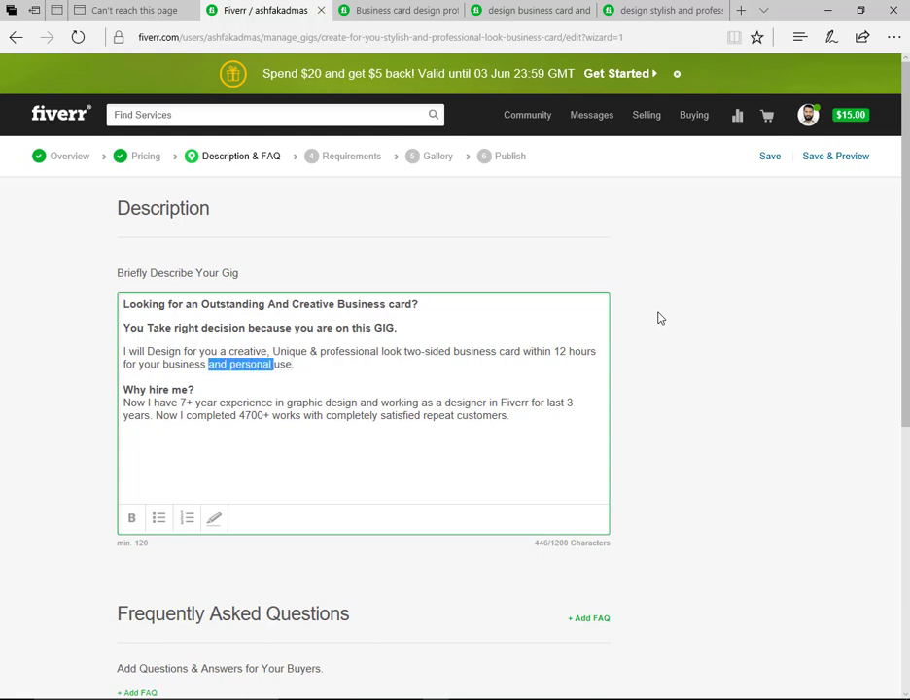
key("BackSpace")
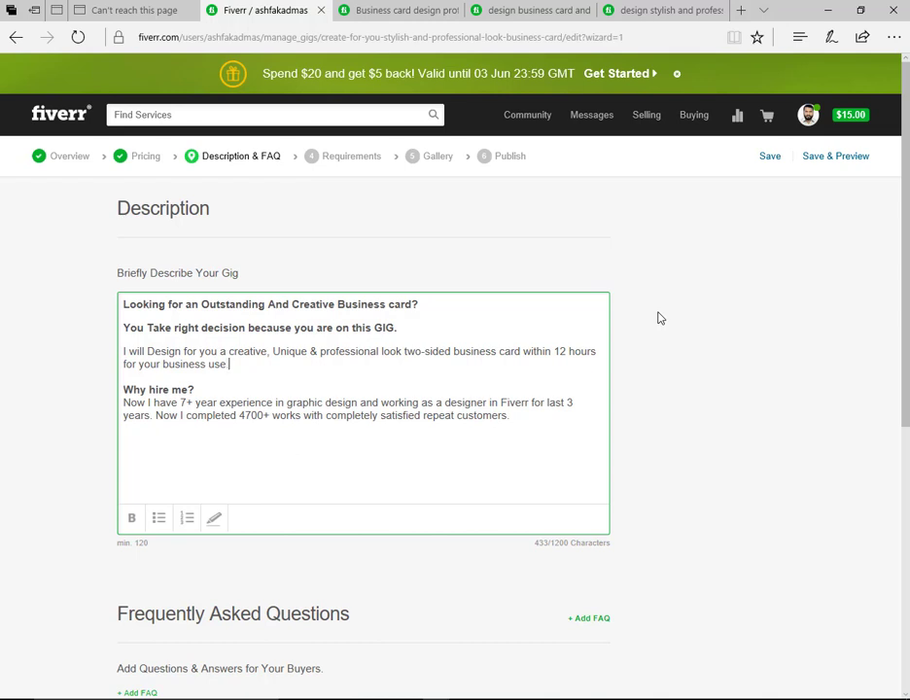
key("BackSpace")
key("BackSpace")
key("BackSpace")
key("BackSpace")
Step: Remove the word "hire" from the bold question heading so it reads "Why me?"
key("Down")
key("Down")
key("Left")
key("Left")
key("Left")
key("Left")
key("shift+Left")
key("shift+Left")
key("shift+Left")
key("shift+Left")
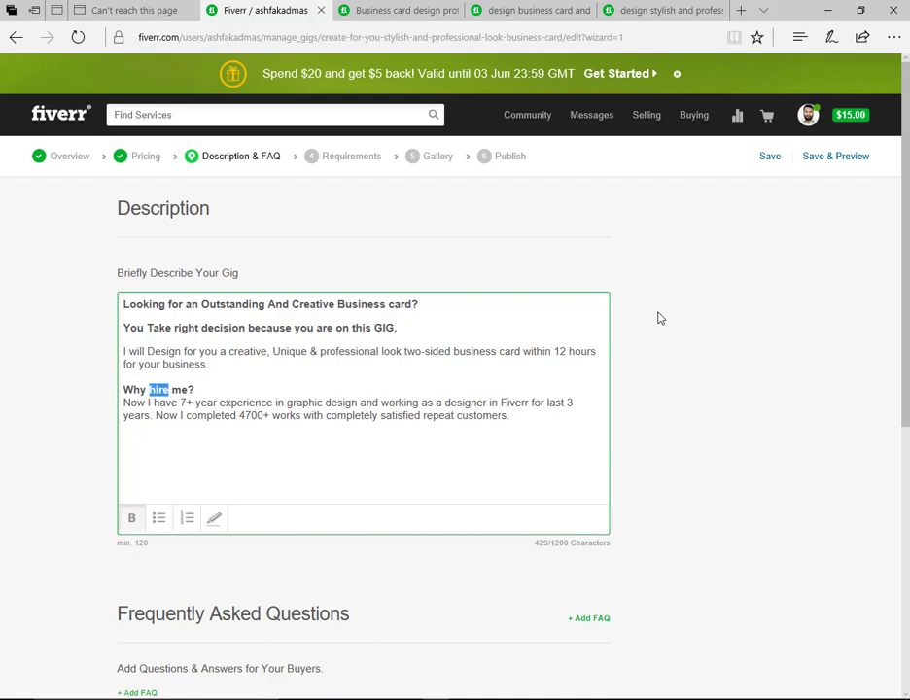
key("BackSpace")
key("BackSpace")
key("Right")
key("Right")
key("Right")
key("Right")
key("Right")
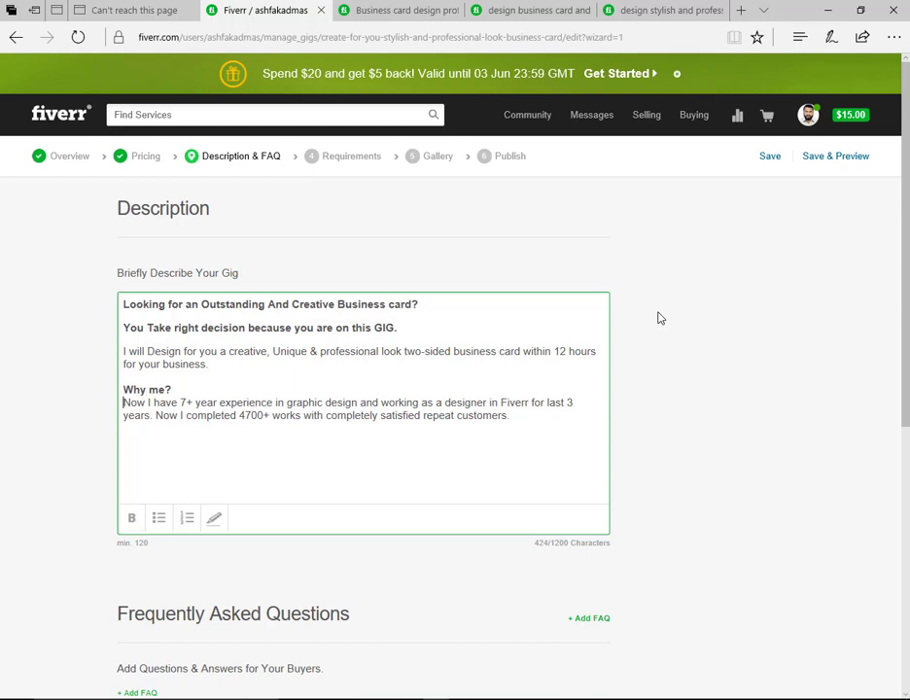
Step: Delete the word "Now" from the start of the first sentence under "Why me?" so it begins "I have"
key("Right")
key("Right")
key("Right")
key("Right")
key("Right")
key("Right")
key("Right")
key("Right")
key("Right")
key("Right")
key("Right")
key("Right")
key("Right")
key("Right")
key("Right")
key("Right")
key("Left")
key("Left")
key("Left")
key("Left")
key("Left")
key("Left")
key("Left")
key("Left")
key("Left")
key("Left")
key("Left")
key("Left")
key("Left")
key("BackSpace")
key("BackSpace")
key("BackSpace")
key("BackSpace")
key("BackSpace")
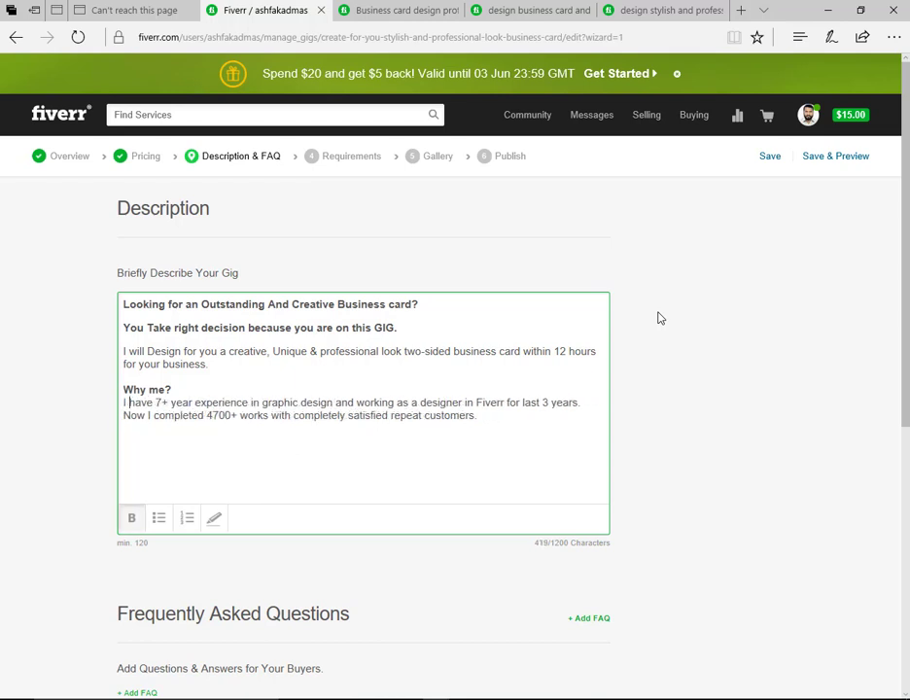
Step: Reword the experience claim under "Why me?" to read "more then 5 year experience"
key("Right")
key("Right")
key("Right")
key("Right")
key("Right")
key("Right")
key("Delete")
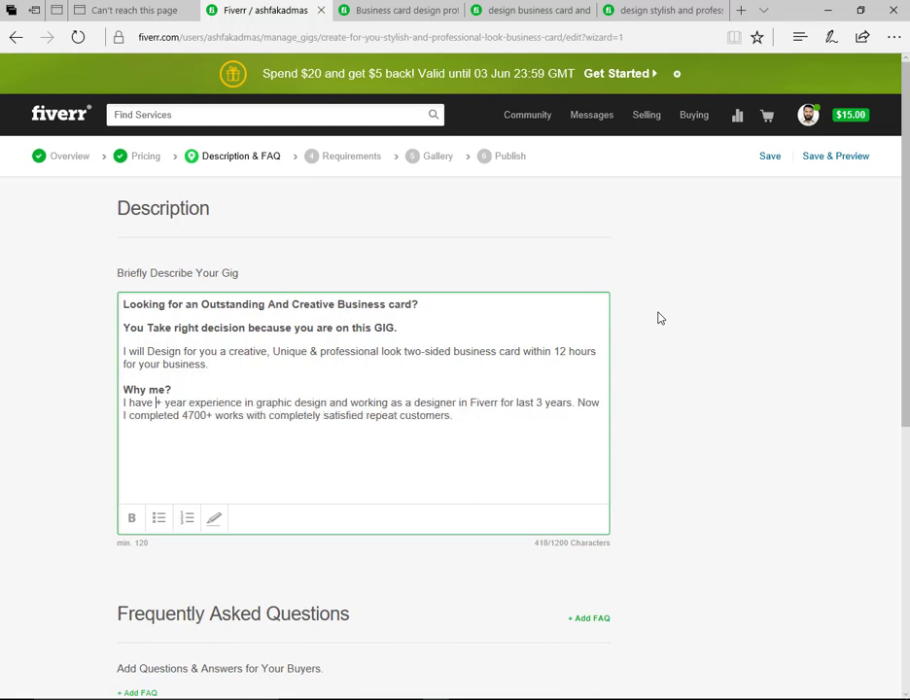
type("5")
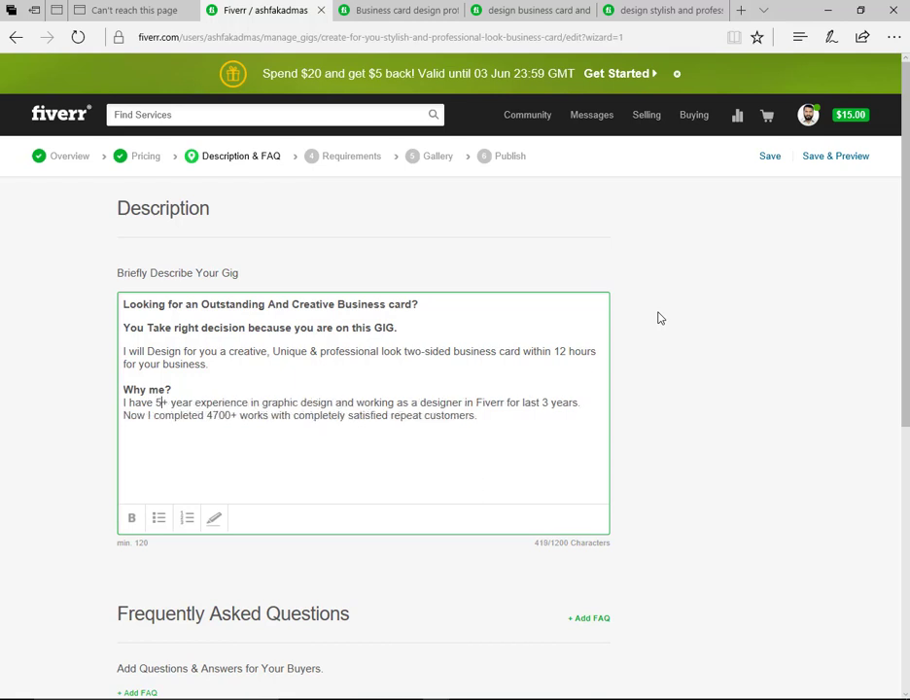
key("Delete")
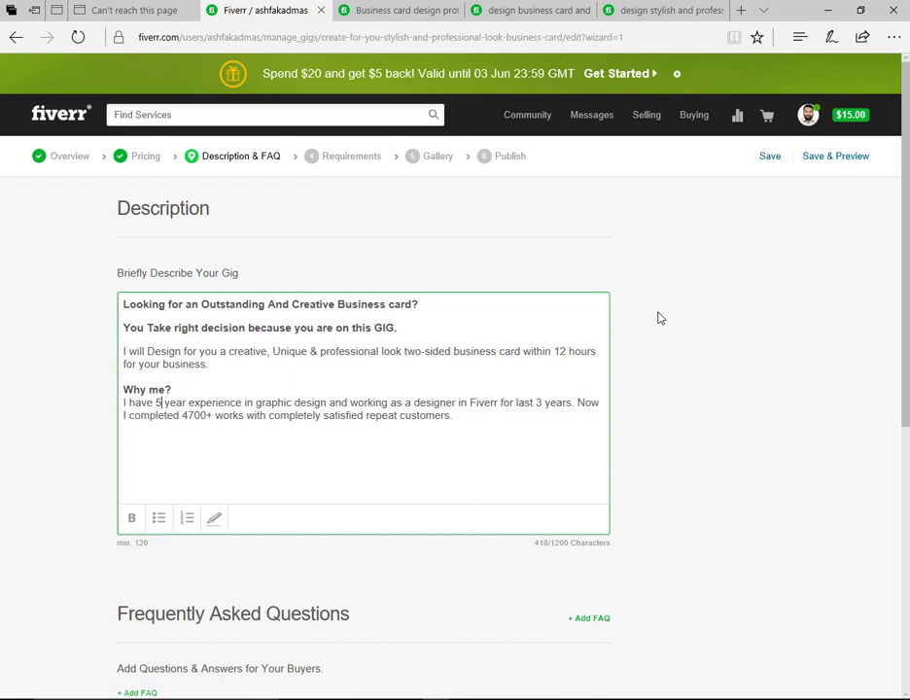
type("mo")
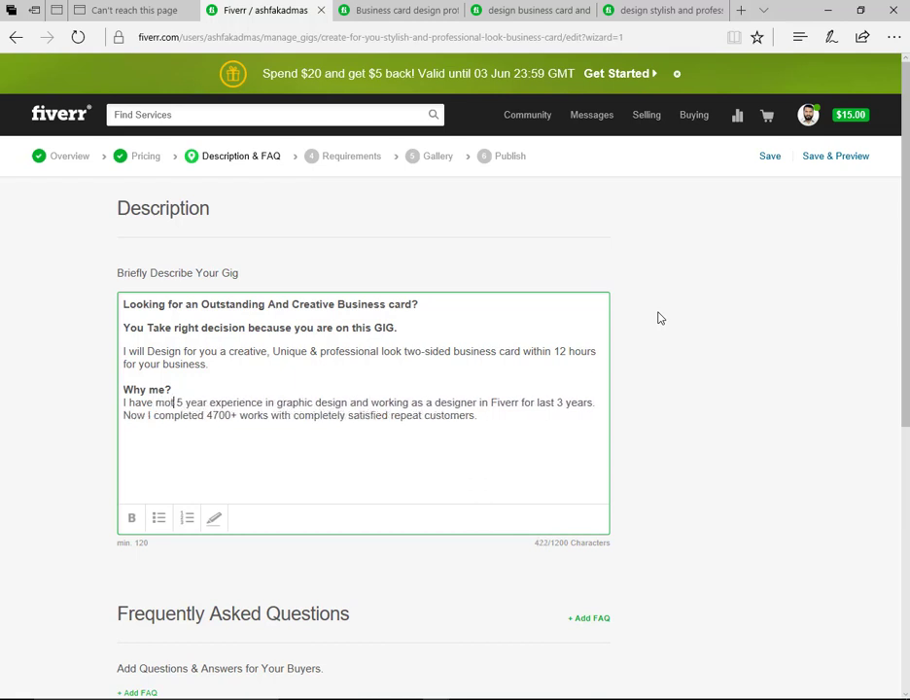
type("re then")
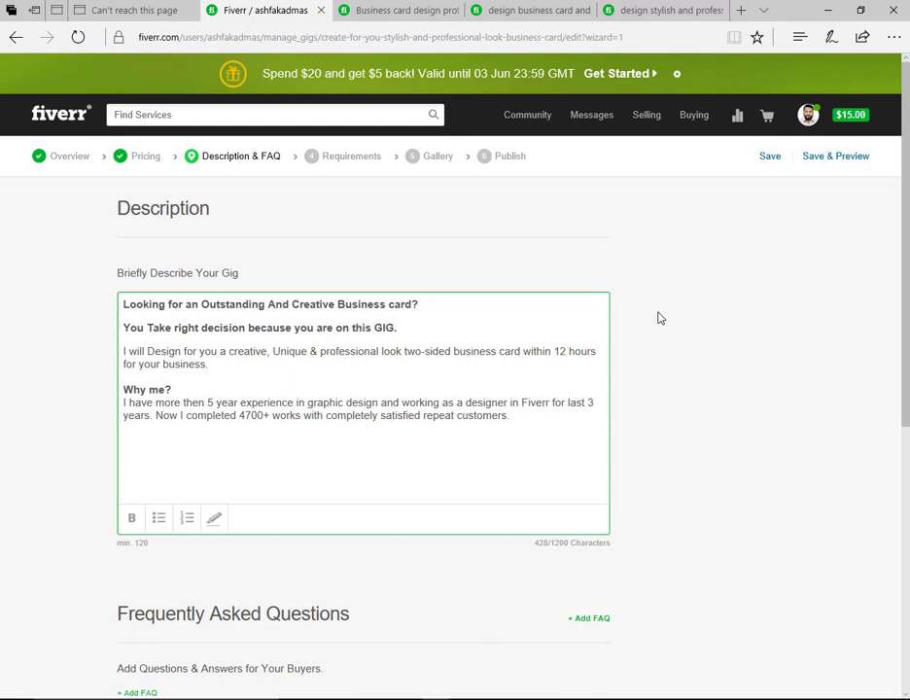
Step: Replace "graphic design" with "fields" in the experience sentence under "Why me?"
key("Right")
key("Right")
key("Right")
key("Right")
key("Right")
key("Right")
key("Right")
key("Right")
key("Right")
key("Right")
key("Right")
key("Right")
key("Right")
key("Right")
key("Right")
key("Right")
key("Right")
key("Right")
key("Right")
key("Right")
key("Left")
key("Left")
key("Left")
key("Left")
key("Left")
key("shift+Right")
key("shift+Right")
key("shift+Right")
key("shift+Right")
key("shift+Right")
key("shift+Right")
key("shift+Right")
key("shift+Right")
key("shift+Right")
key("shift+Right")
key("shift+Right")
key("shift+Right")
key("shift+Right")
key("shift+Right")
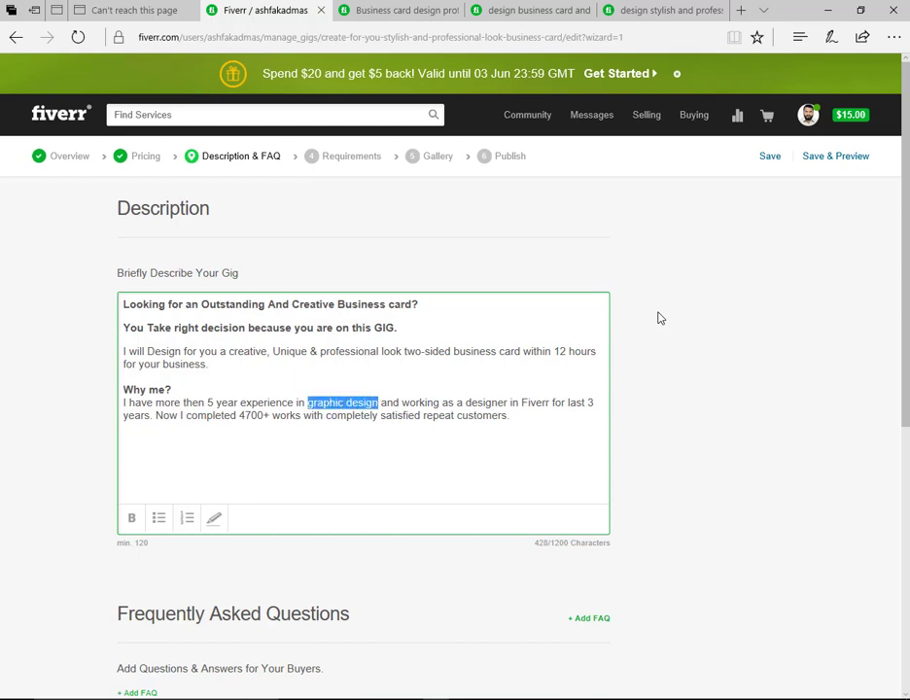
key("shift+Right")
key("shift+Left")
type("fields")
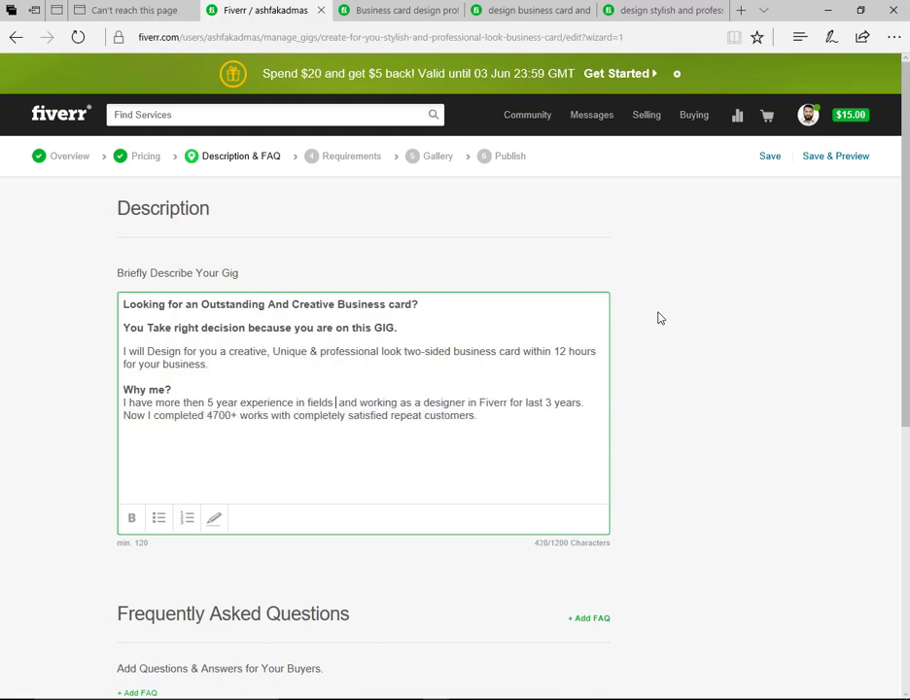
key("Delete")
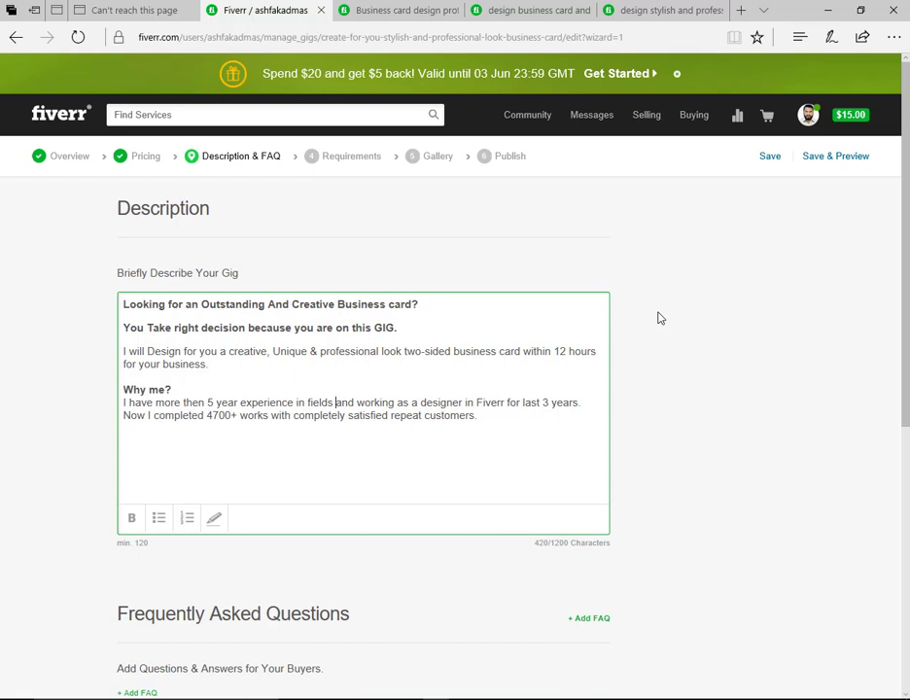
key("shift+Right")
key("shift+Right")
key("shift+Right")
key("shift+Right")
key("shift+Right")
key("shift+Right")
key("shift+Right")
key("shift+Right")
key("shift+Right")
key("shift+Right")
key("shift+Right")
key("shift+Right")
key("shift+Right")
key("shift+Right")
key("shift+Right")
key("shift+Right")
key("shift+Right")
key("shift+Right")
key("shift+Right")
key("shift+Right")
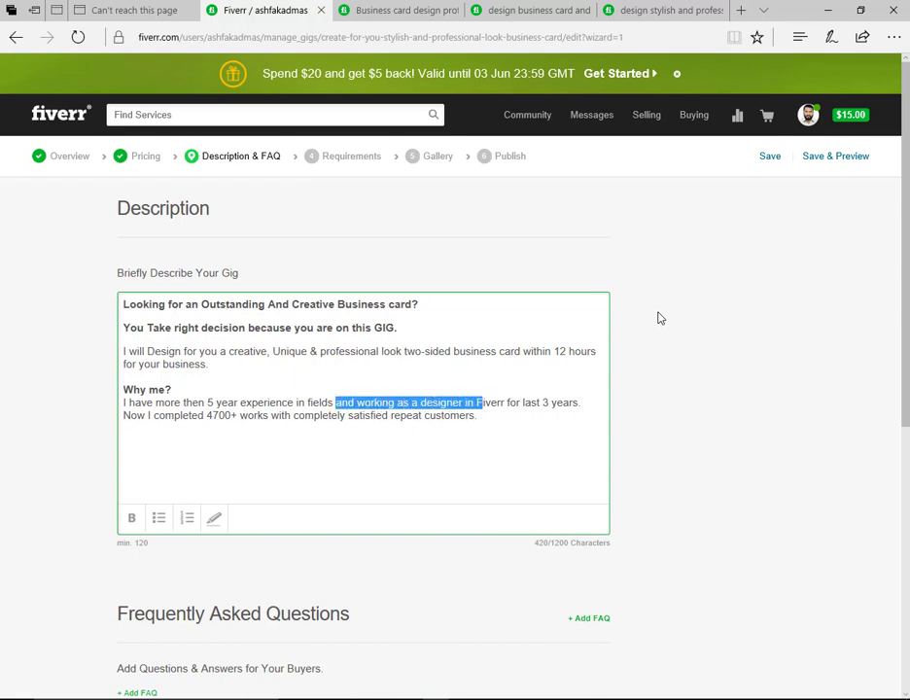
key("shift+Left")
key("shift+Left")
key("shift+Left")
key("shift+Left")
key("shift+Left")
key("shift+Left")
key("shift+Left")
key("shift+Left")
key("shift+Left")
key("shift+Left")
key("shift+Left")
key("shift+Left")
key("shift+Left")
key("shift+Left")
key("shift+Left")
key("shift+Left")
key("shift+Left")
key("shift+Left")
key("shift+Left")
key("shift+Left")
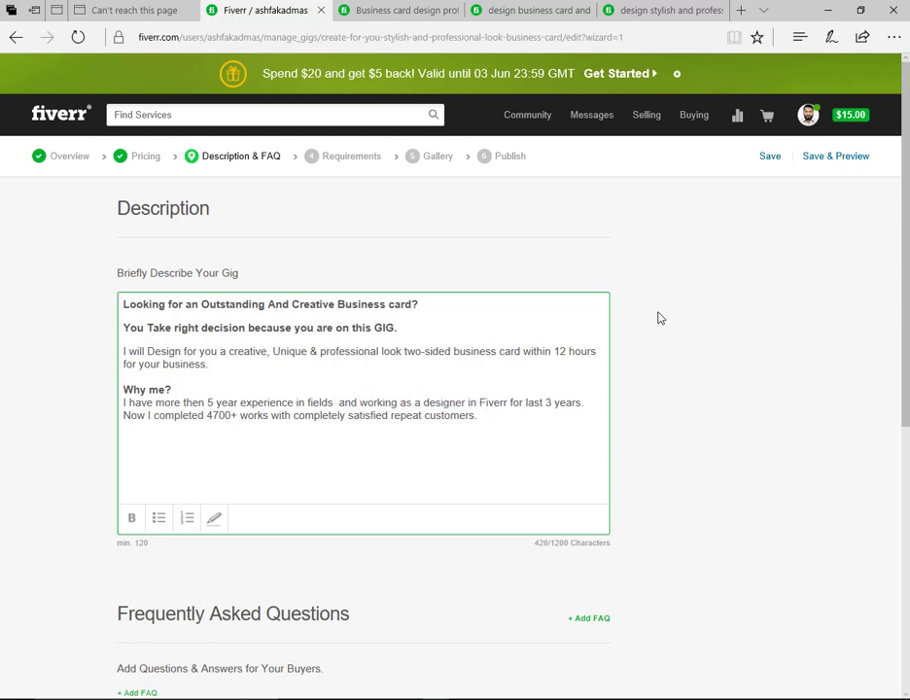
Step: Insert ", last 5 years I am working on Freelancer.com" after "experience in fields"
key("BackSpace")
type(", last ")
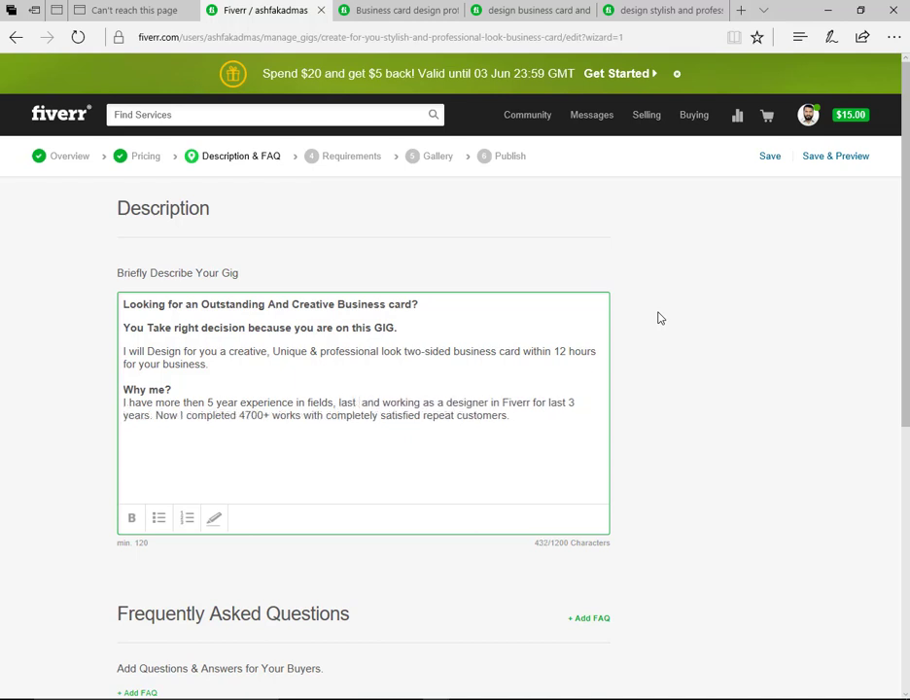
type("5 year")
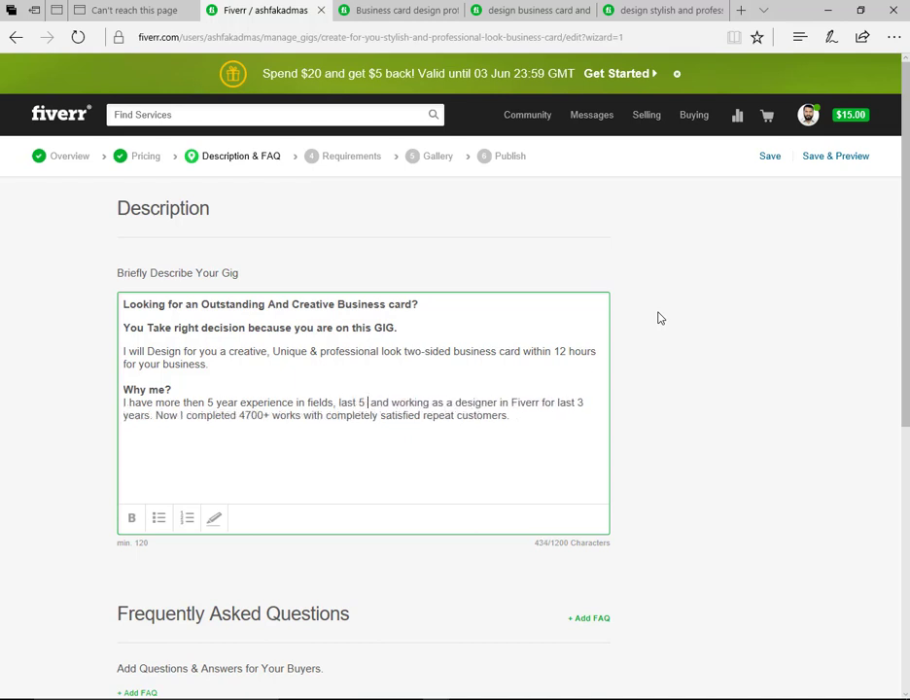
type("s ")
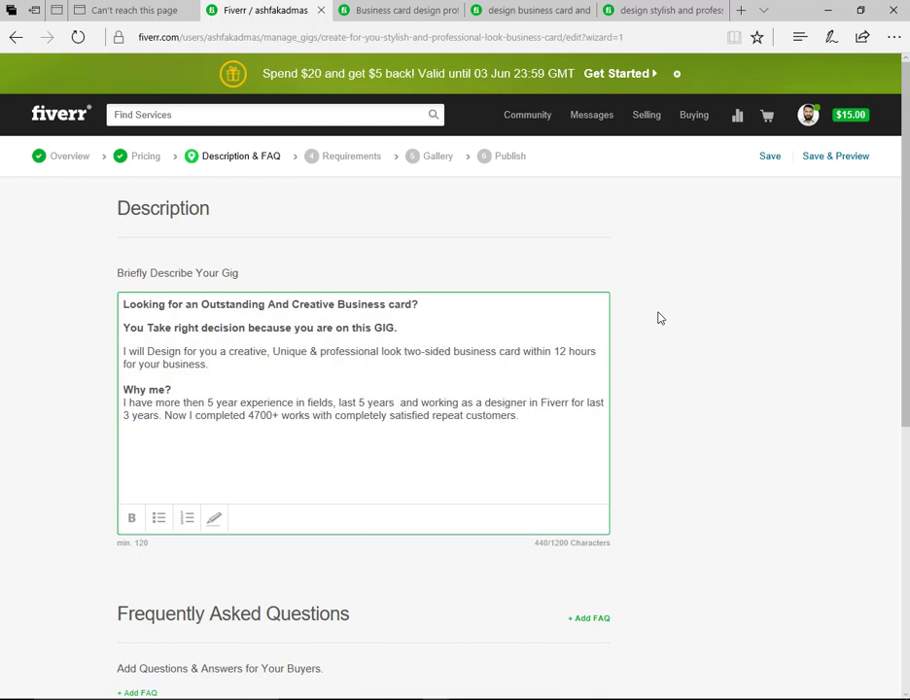
type("I am ")
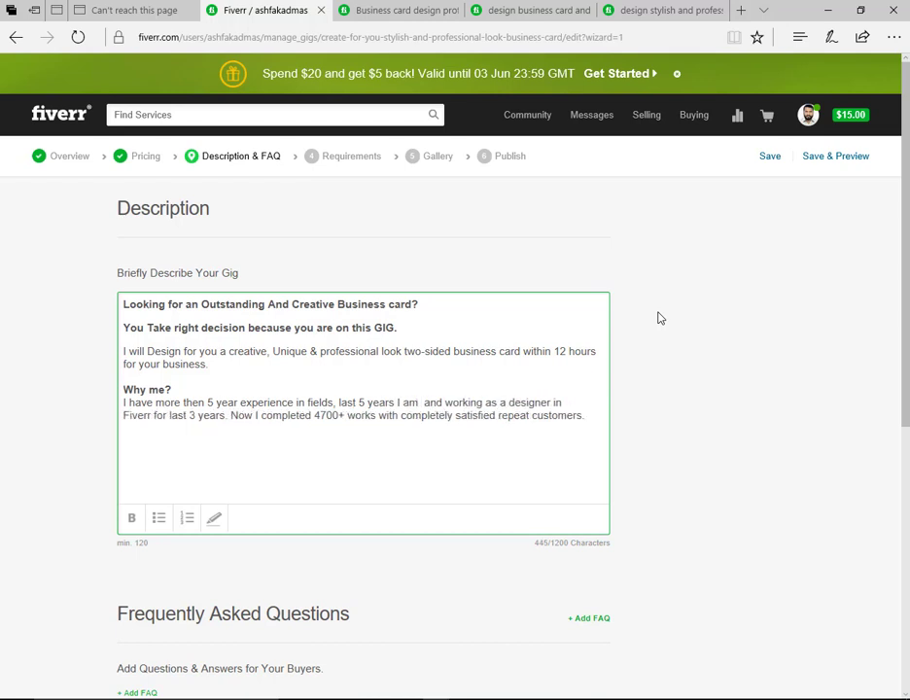
type("working ")
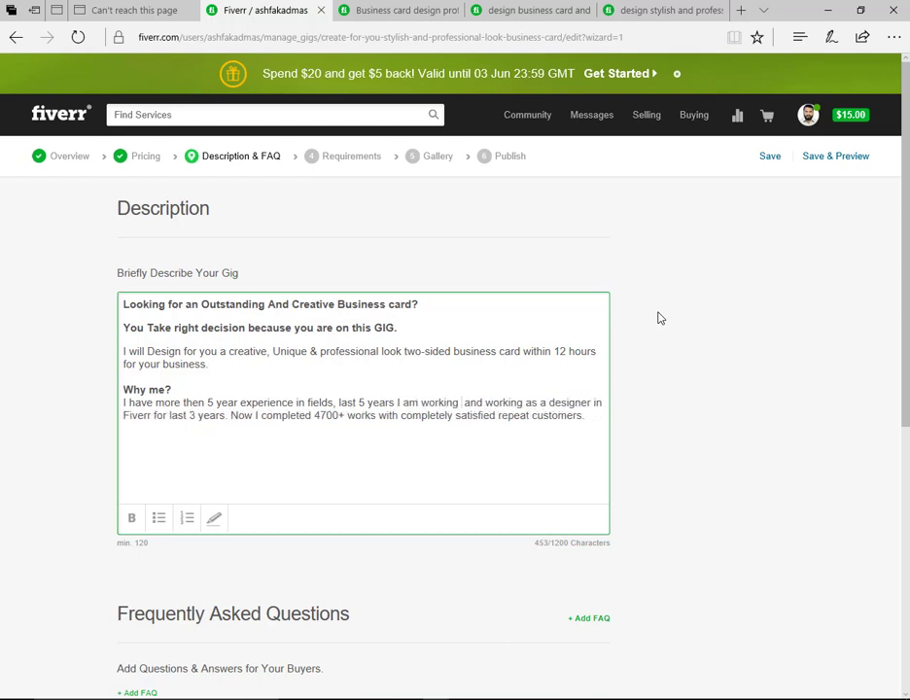
type("on Free")
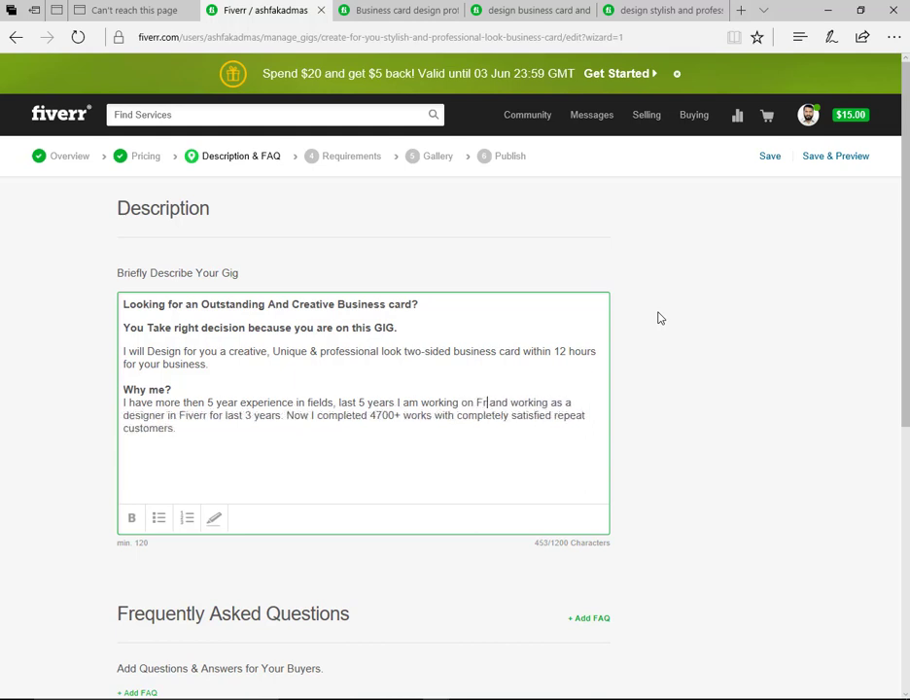
type("lancer")
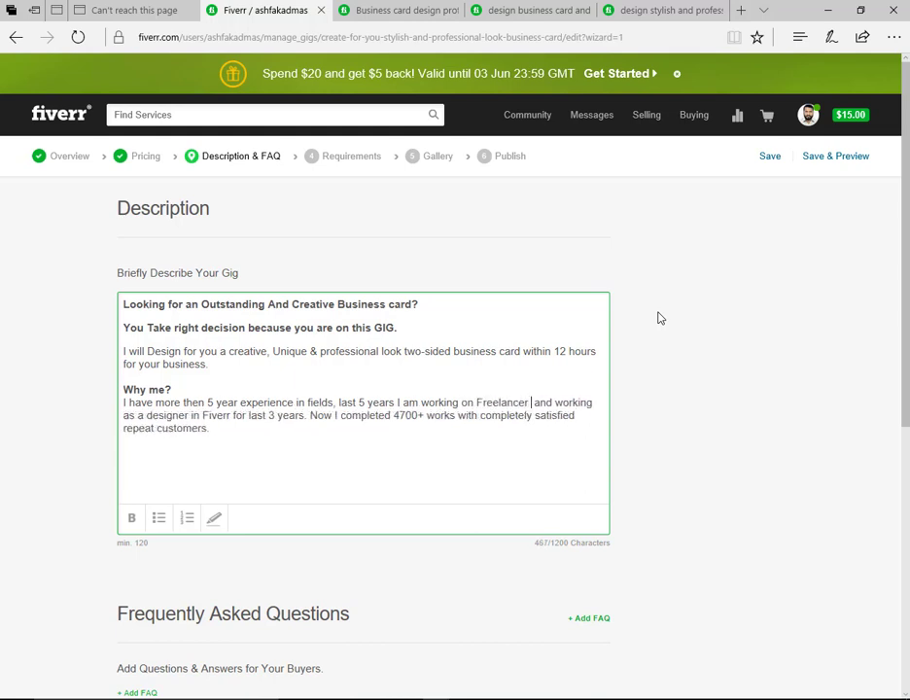
key("BackSpace")
type(".com")
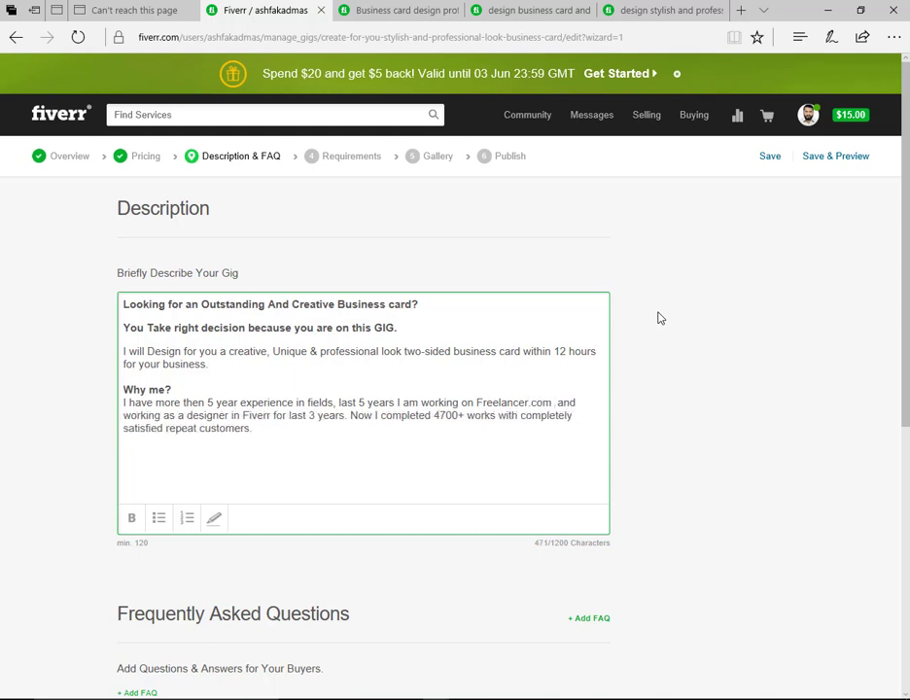
Step: Continue the sentence after "Freelancer.com" with "recently I know about Fiverr.com"
type(" recentl")
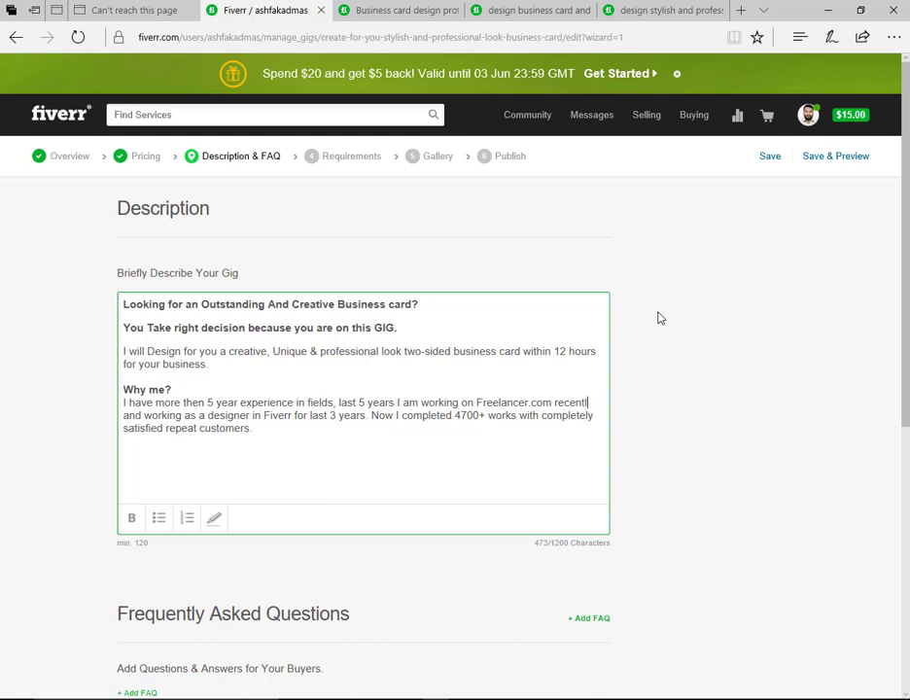
type("y I know about")
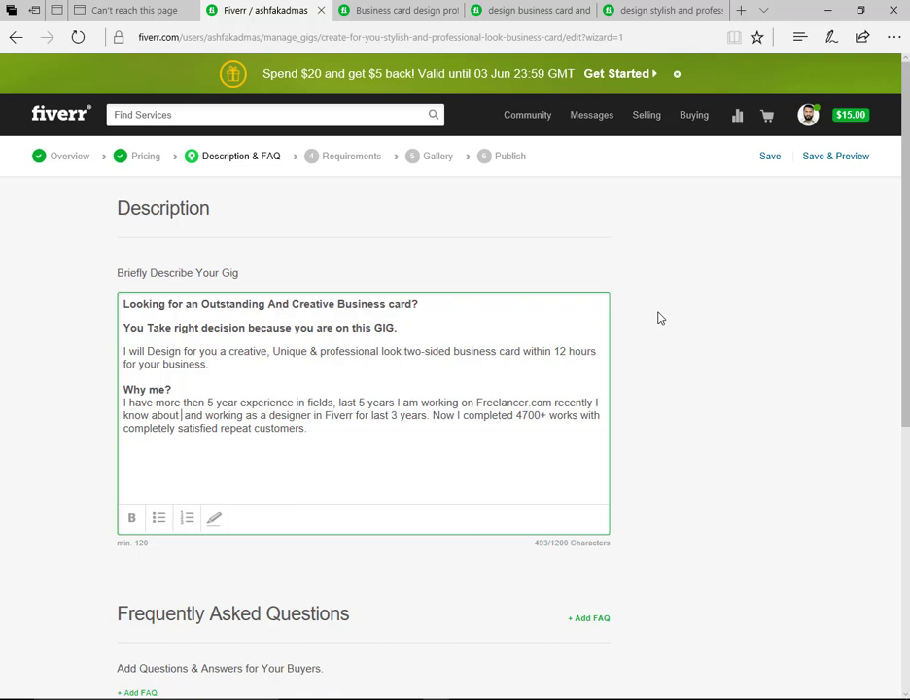
type(" Fiverr")
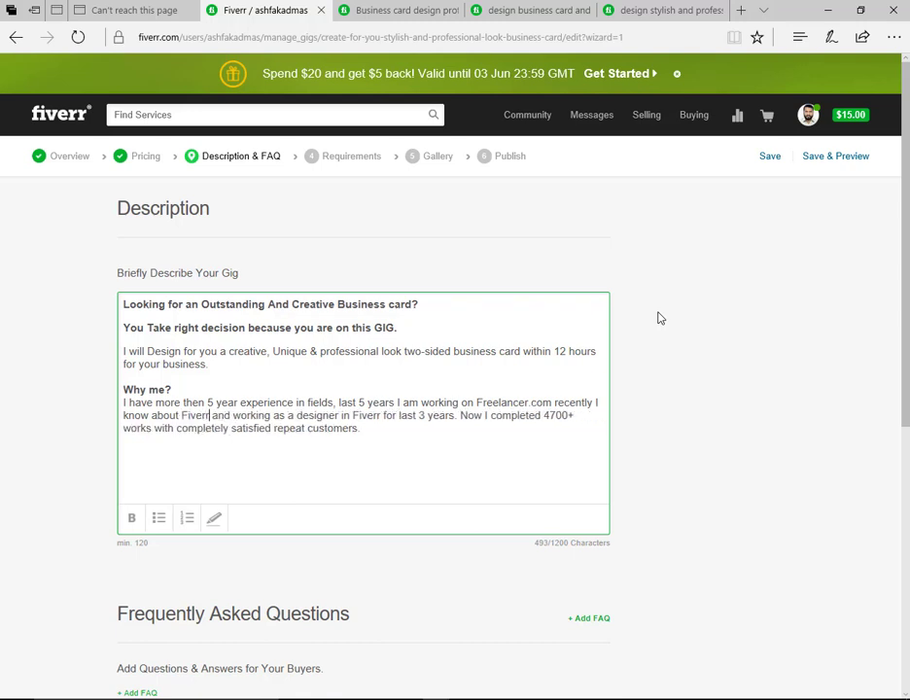
key("BackSpace")
type(".co")
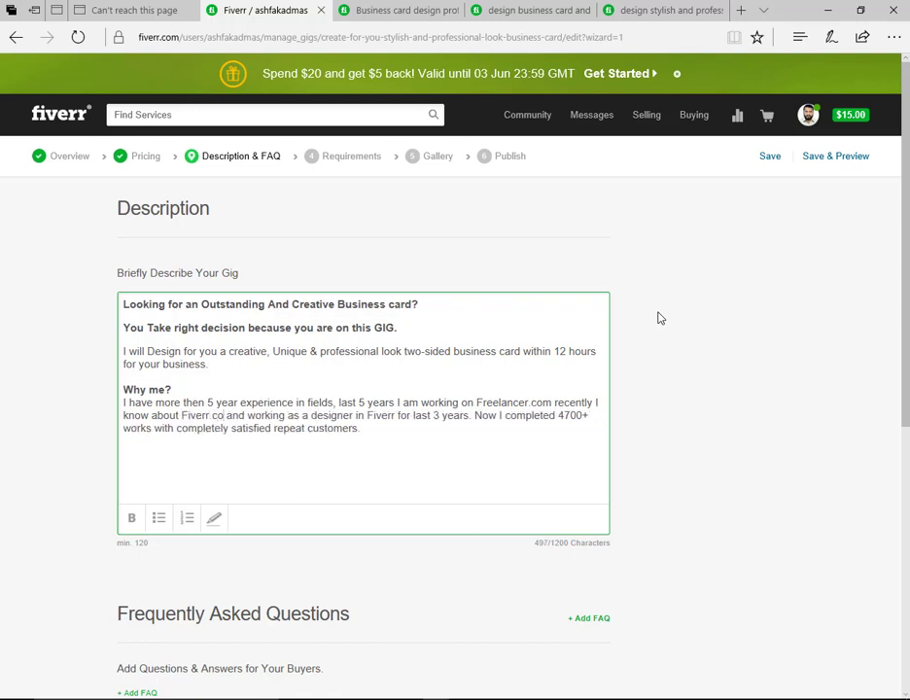
type("m")
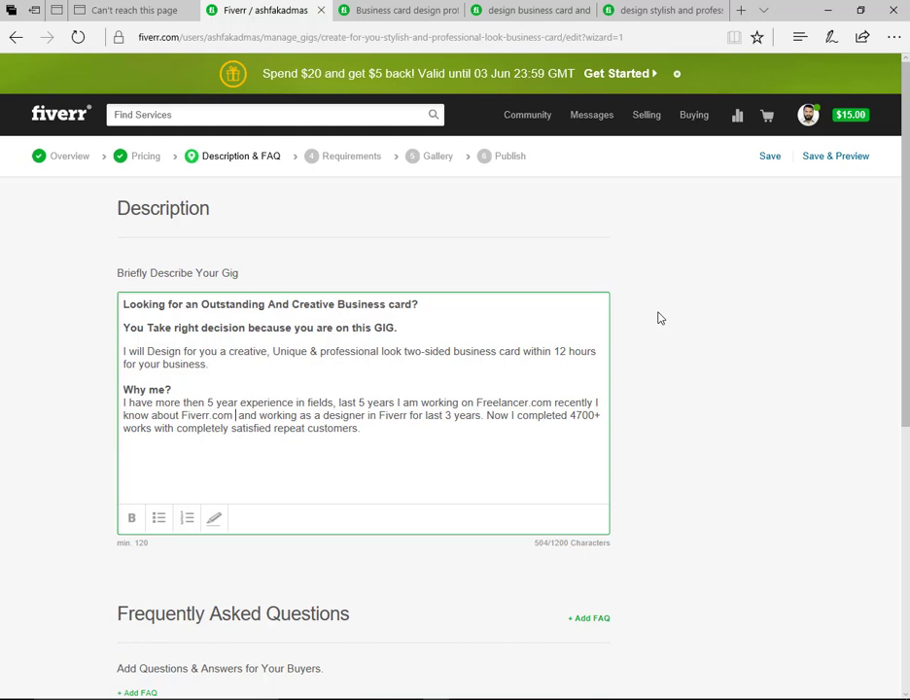
Step: Add "this is an outstanding market place so I am here." after "Fiverr.com" in the "Why me?" paragraph
type("this is an ")
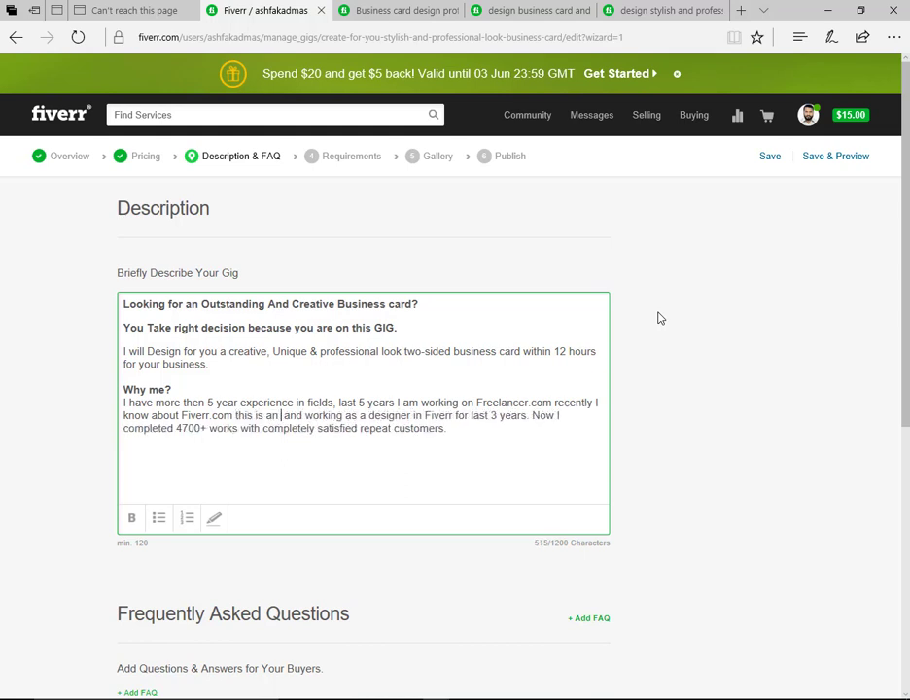
type("ou")
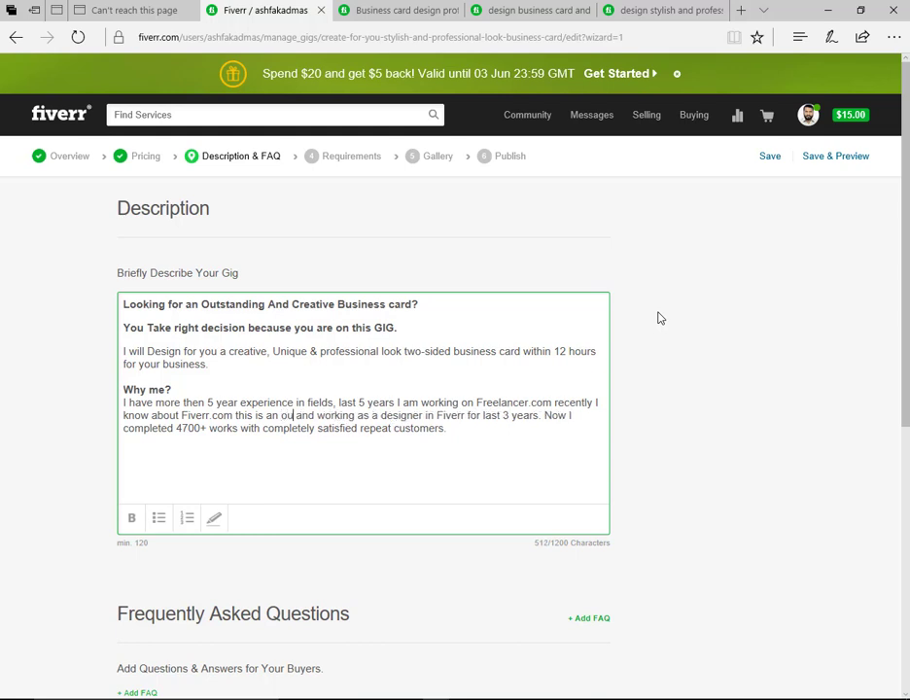
type("tstanding")
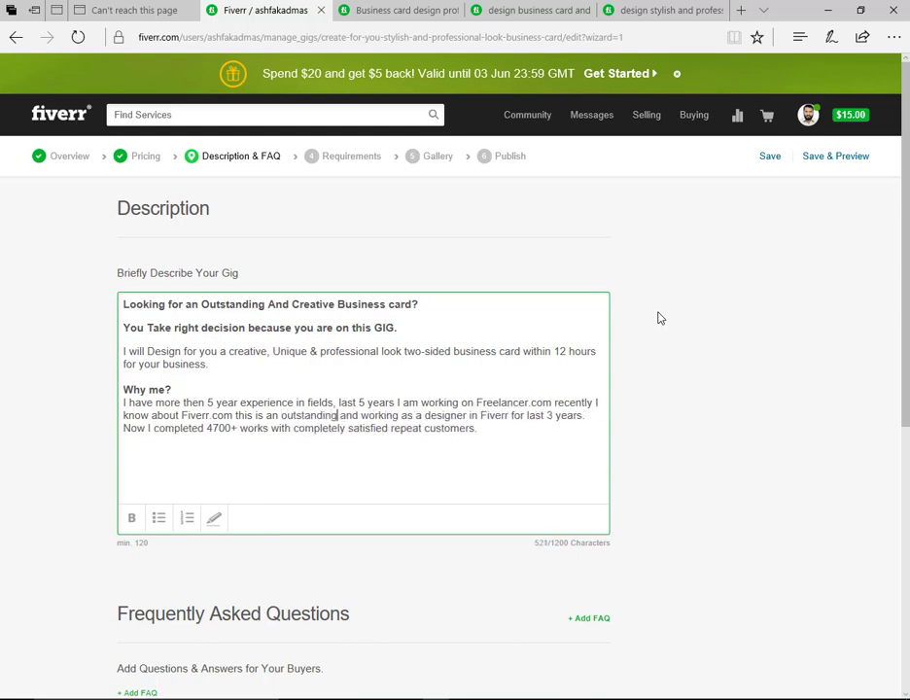
type(" market ")
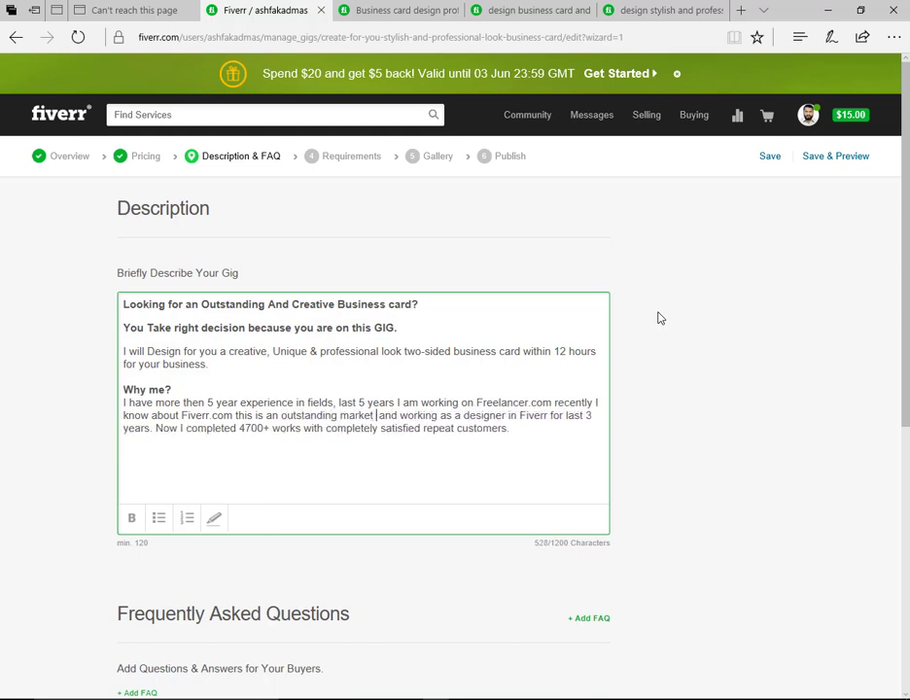
type("pa")
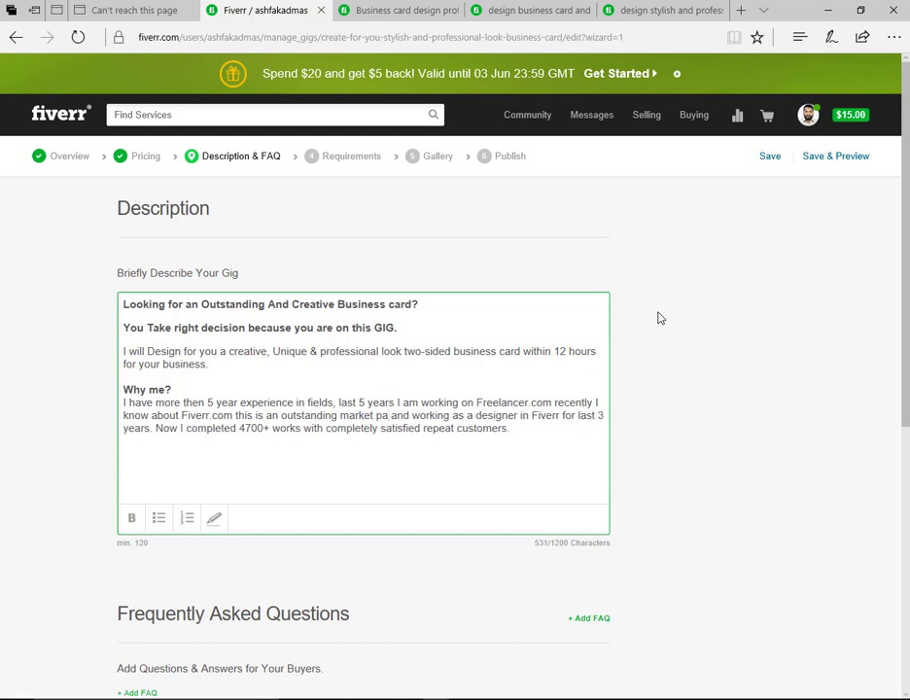
key("BackSpace")
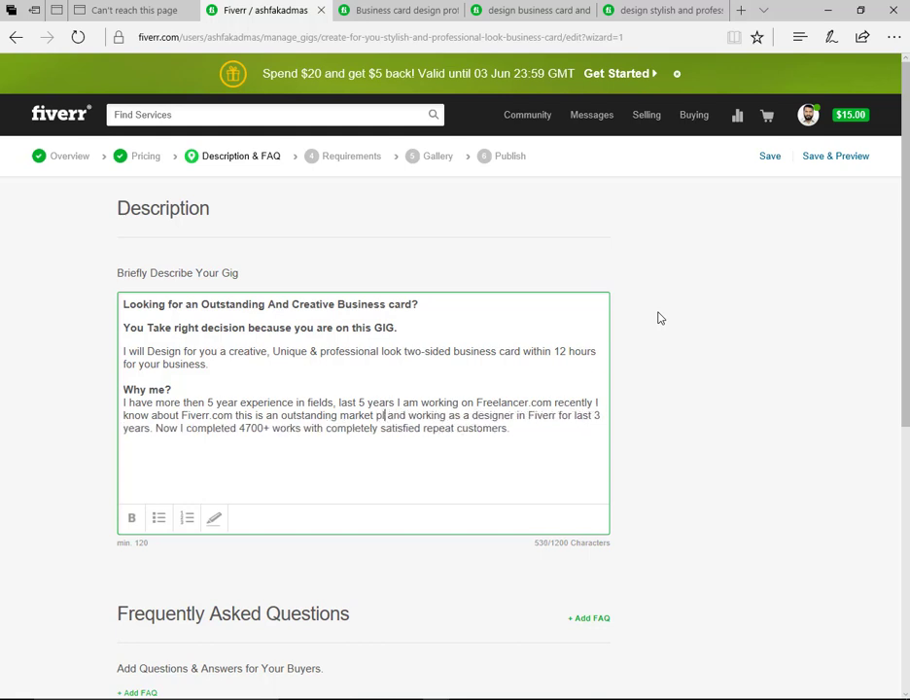
type("lace")
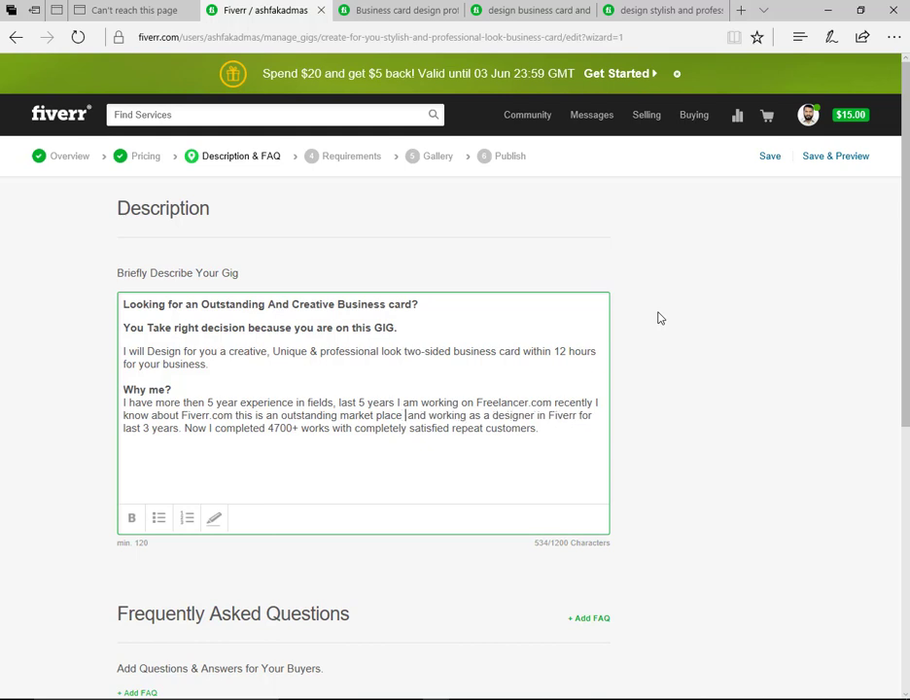
type(" so I am he")
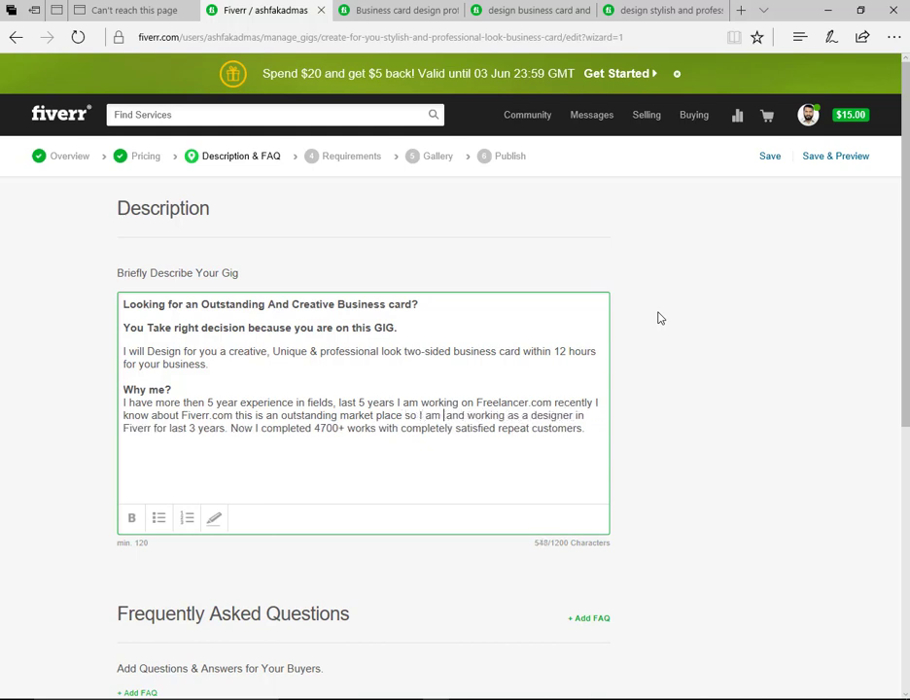
type("re")
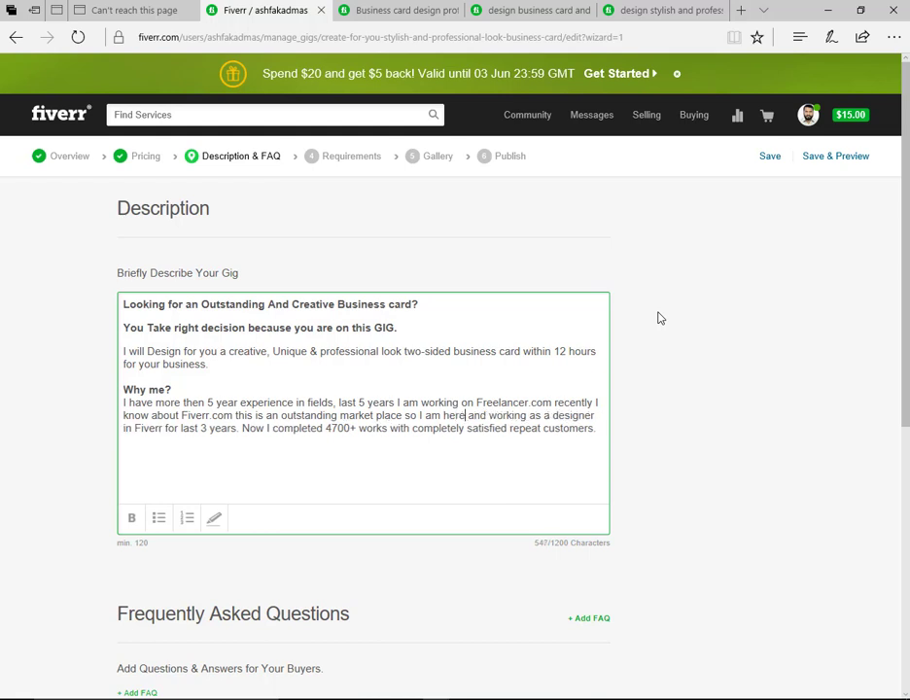
type(".")
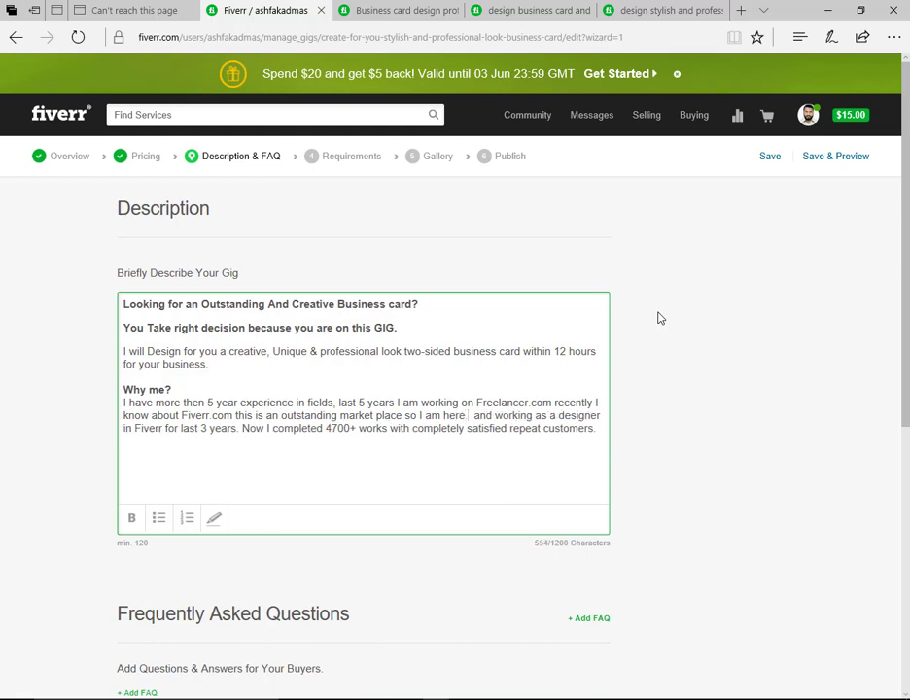
Step: Delete the leftover text from "and working as a designer" to the end of the "Why me?" paragraph
key("shift+Down")
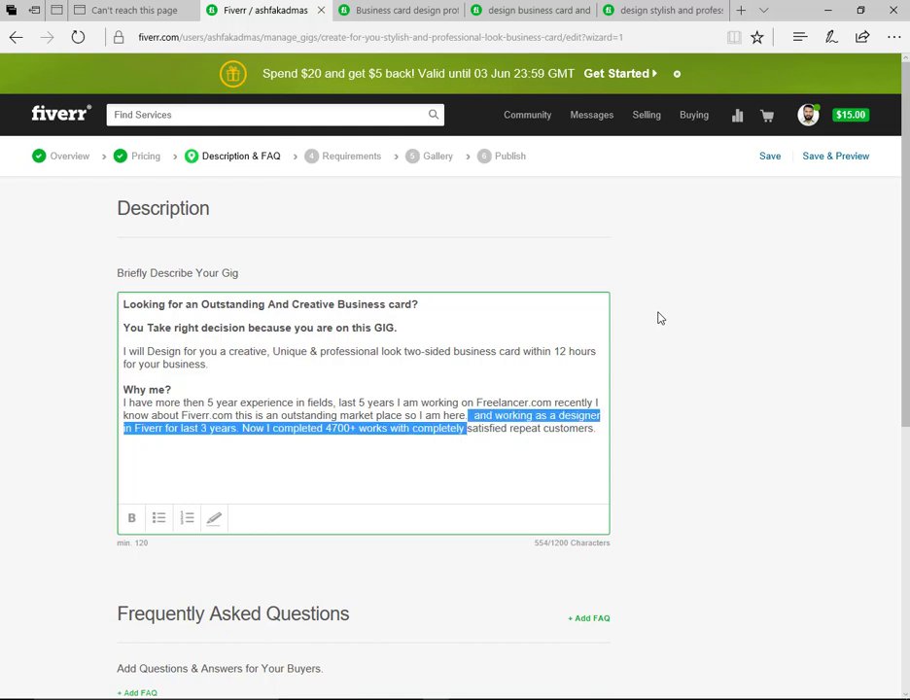
key("shift+End")
key("BackSpace")
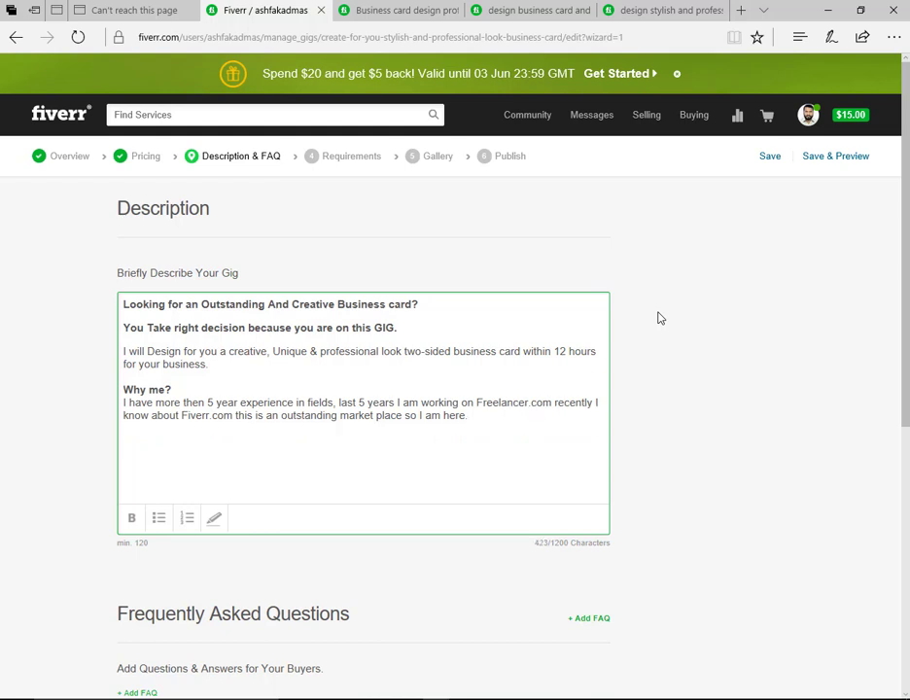
Step: Add "If you take this GIG then" at the end of the "Why me?" paragraph
type("If you take M")
key("BackSpace")
type("this GIG")
type(" then ")
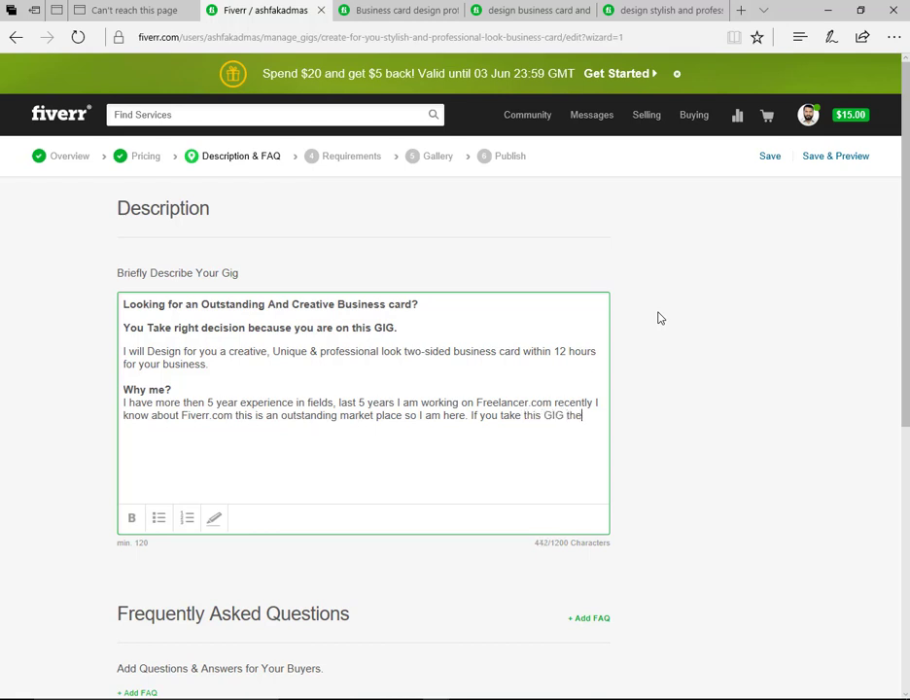
Step: Complete the sentence after "If you take this GIG then" with "you not only take a gig You also take creative design from me."
type("you notonly")
key("Left")
key("Left")
key("Left")
key("Left")
key("Left")
key("Right")
key("Right")
key("Right")
key("Right")
key("BackSpace")
type("y take a gi")
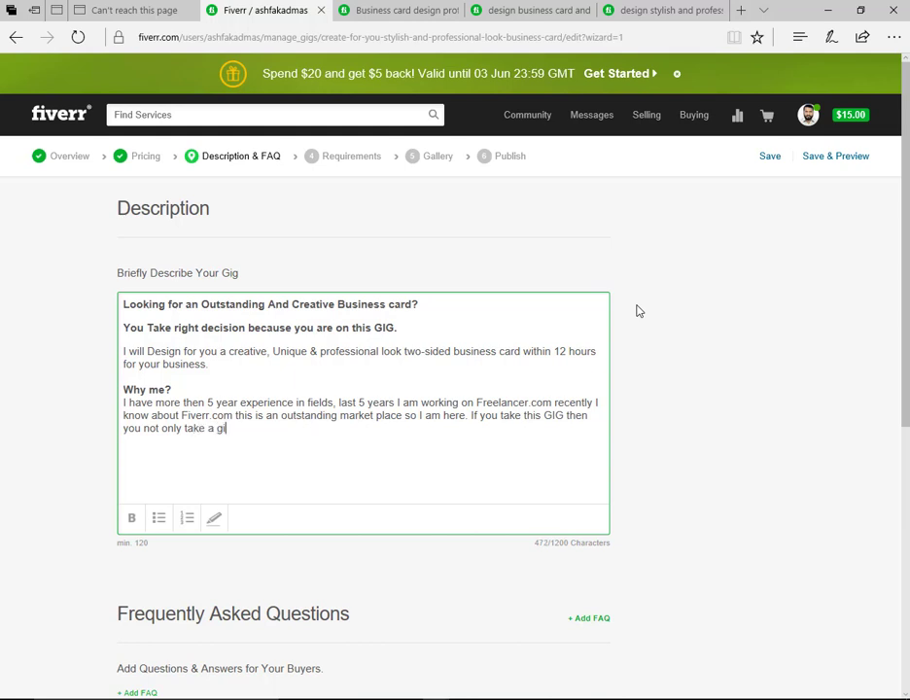
type("g You also take creative ")
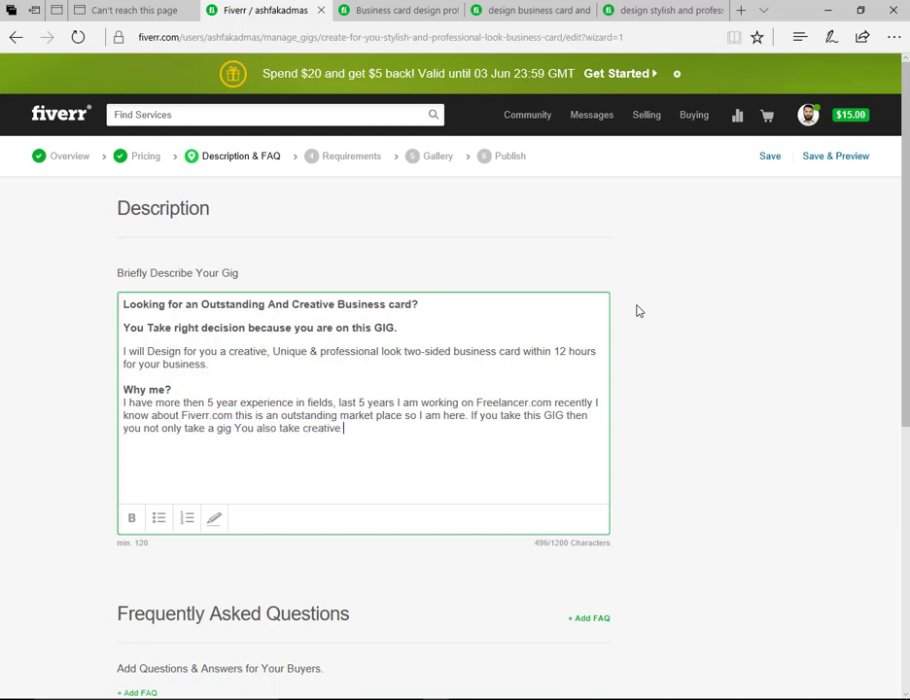
type("design")
type("from me.")
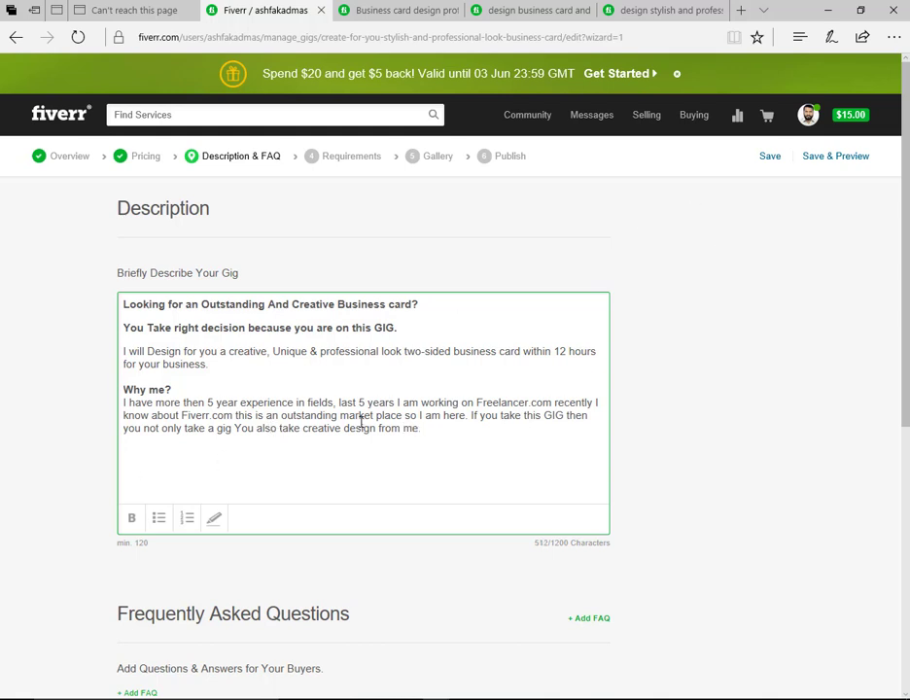
Step: Insert "this" before "fields" in the experience sentence of the "Why me?" paragraph
left_click(305, 403)
type("this")
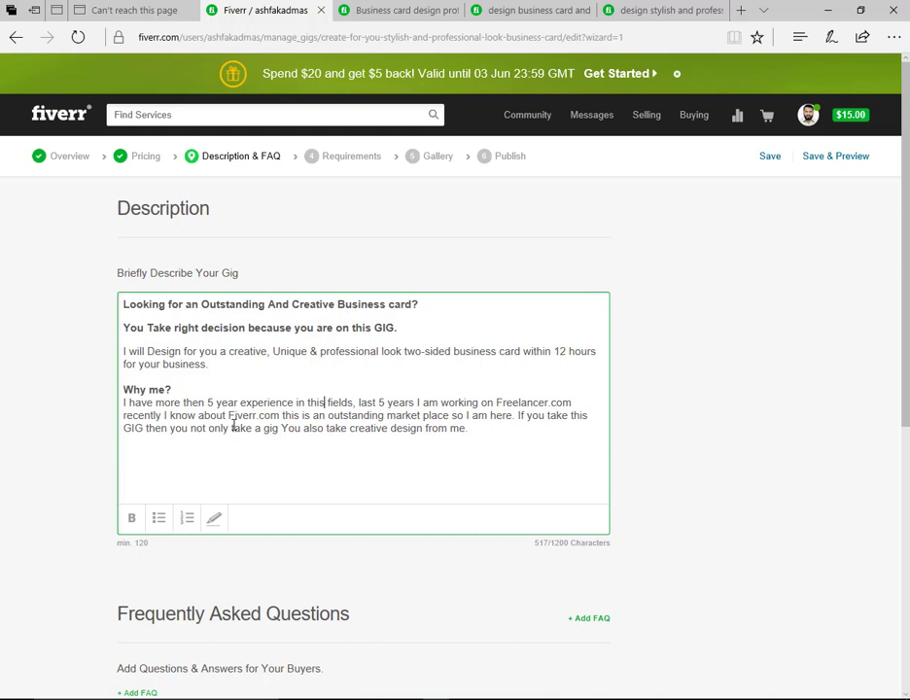
Step: Copy the heading "Our exclusive Business card features" from the Word document into the gig description, on a new line below the "Why me?" paragraph
left_click(490, 435)
key("BackSpace")
key("Return")
key("Return")
key("alt+Tab")
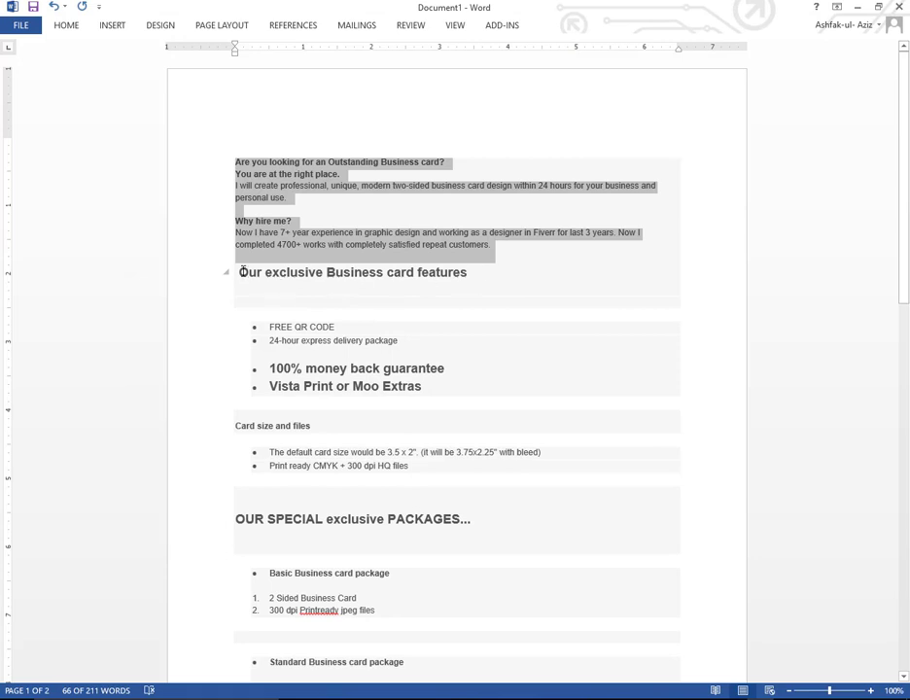
left_click_drag(239, 273, 468, 271)
key("ctrl+c")
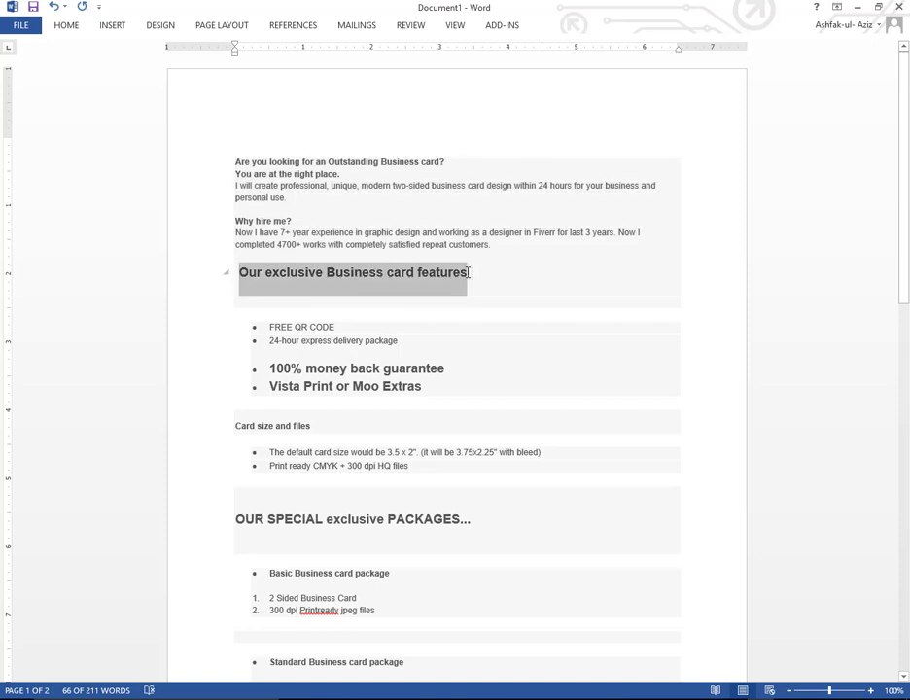
left_click(860, 8)
left_click(250, 472)
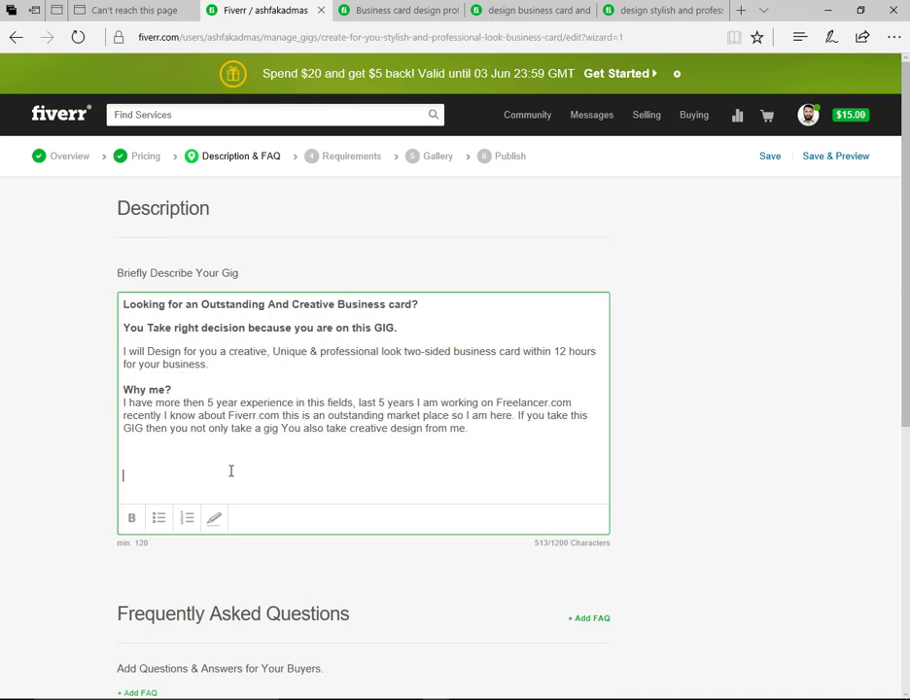
key("ctrl+v")
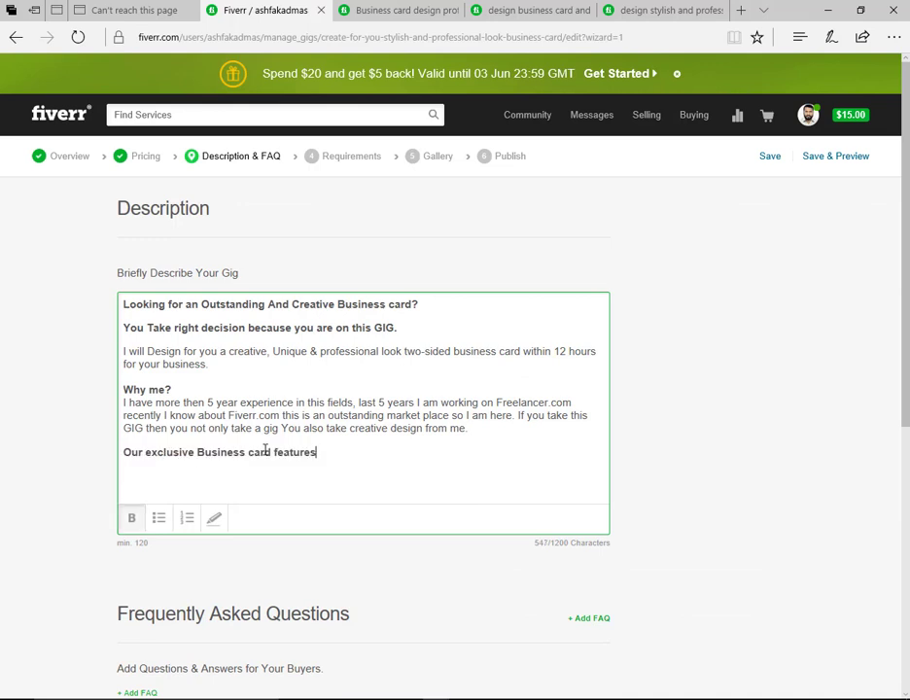
Step: Replace "exclusive" with "Creative" in the business card features heading
key("Left")
key("Left")
key("Left")
key("Left")
key("Left")
key("Left")
key("Left")
key("Left")
key("Left")
key("Left")
key("Left")
key("Left")
key("Left")
key("Left")
key("Left")
key("Left")
key("Left")
key("Left")
key("Left")
key("Left")
key("shift+Left")
key("shift+Left")
key("shift+Left")
key("shift+Left")
key("shift+Left")
key("shift+Left")
key("shift+Left")
key("shift+Left")
key("shift+Left")
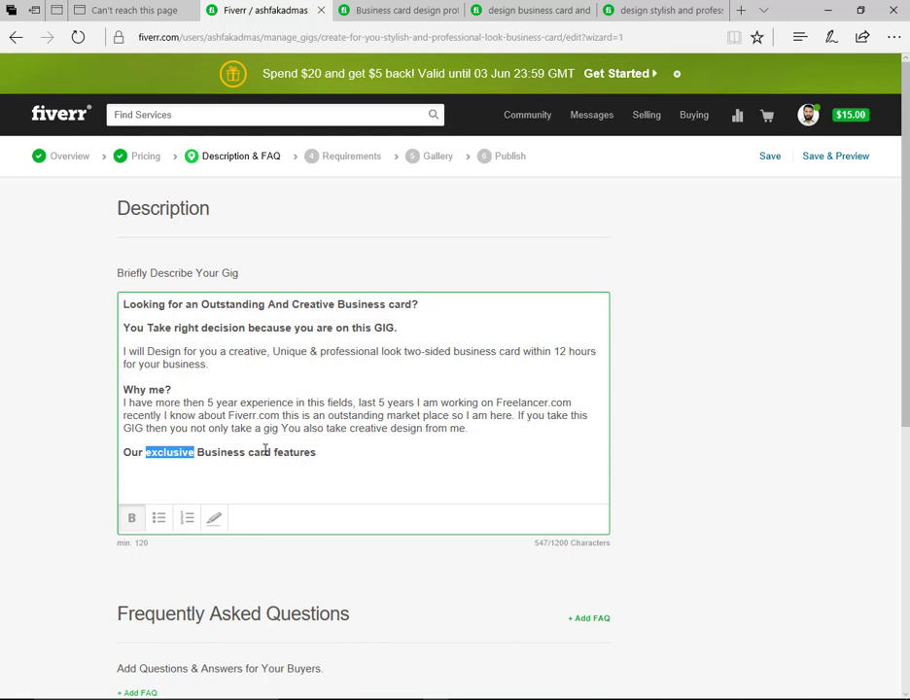
type("Creative")
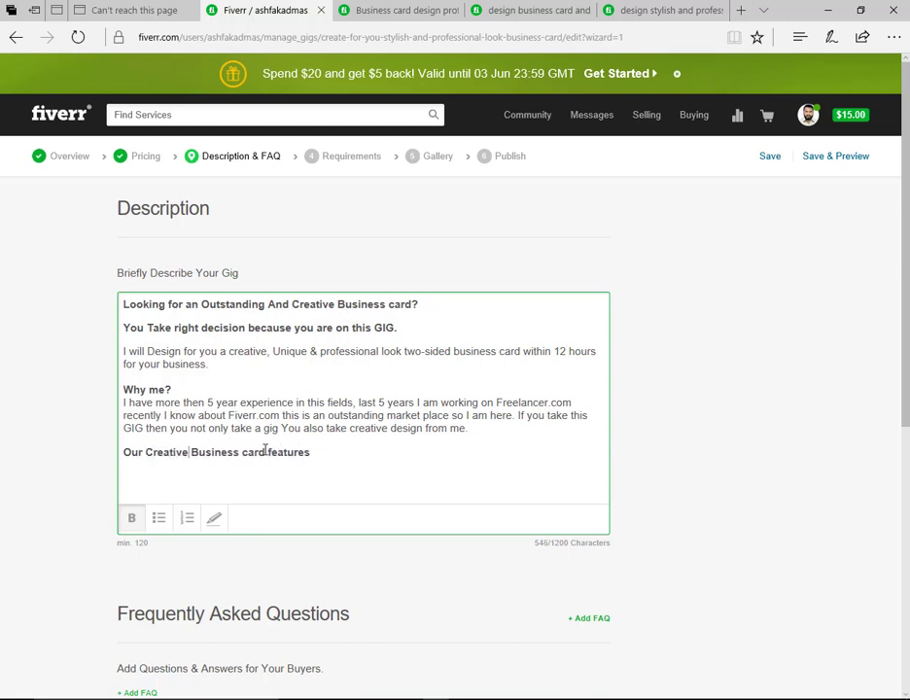
Step: Add a colon after the business card features heading and start a numbered list below it
key("Right")
key("Right")
key("Right")
key("Right")
key("Right")
key("Right")
key("Right")
key("Right")
key("Right")
key("Right")
key("Right")
key("Right")
key("Right")
key("Right")
key("Right")
key("Right")
key("Right")
key("Right")
key("Right")
key("Right")
key("Right")
key("Right")
key("Right")
type(":")
key("Return")
left_click(187, 521)
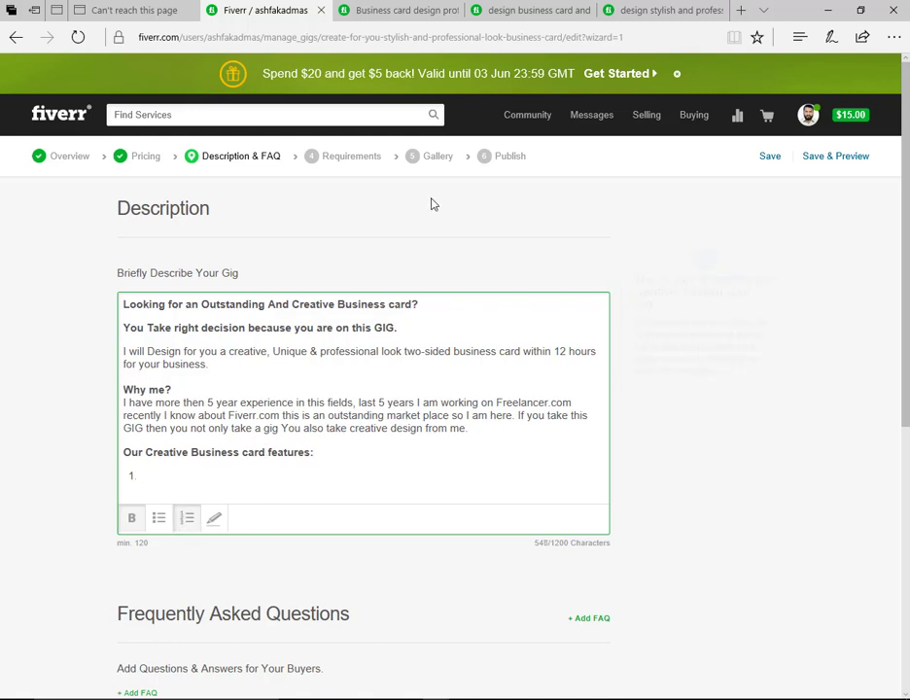
Step: Copy "FREE QR CODE" from the Word document into the numbered list under the features heading
key("alt+Tab")
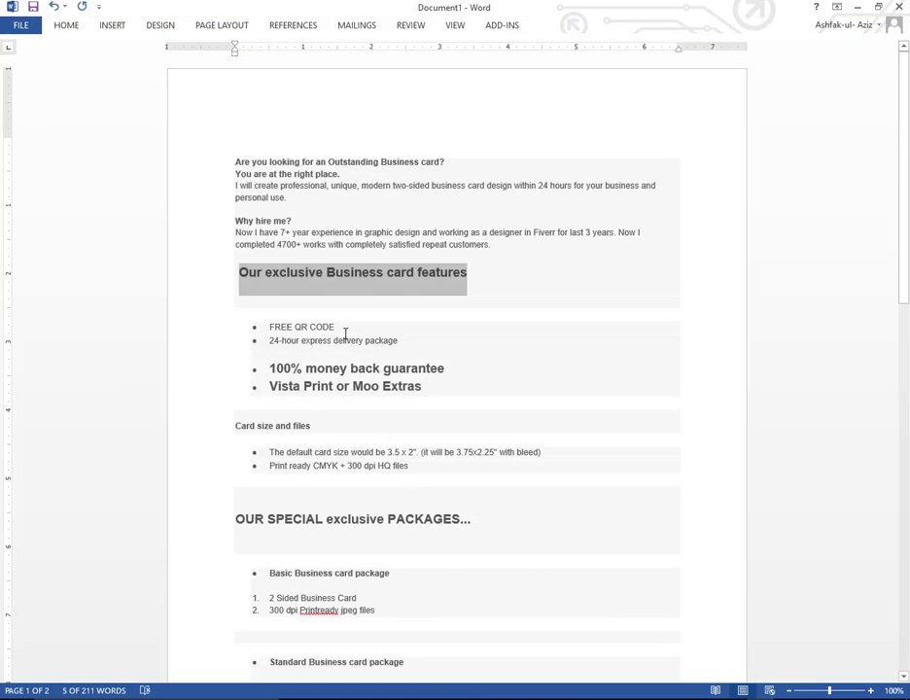
left_click_drag(270, 328, 331, 329)
key("ctrl+c")
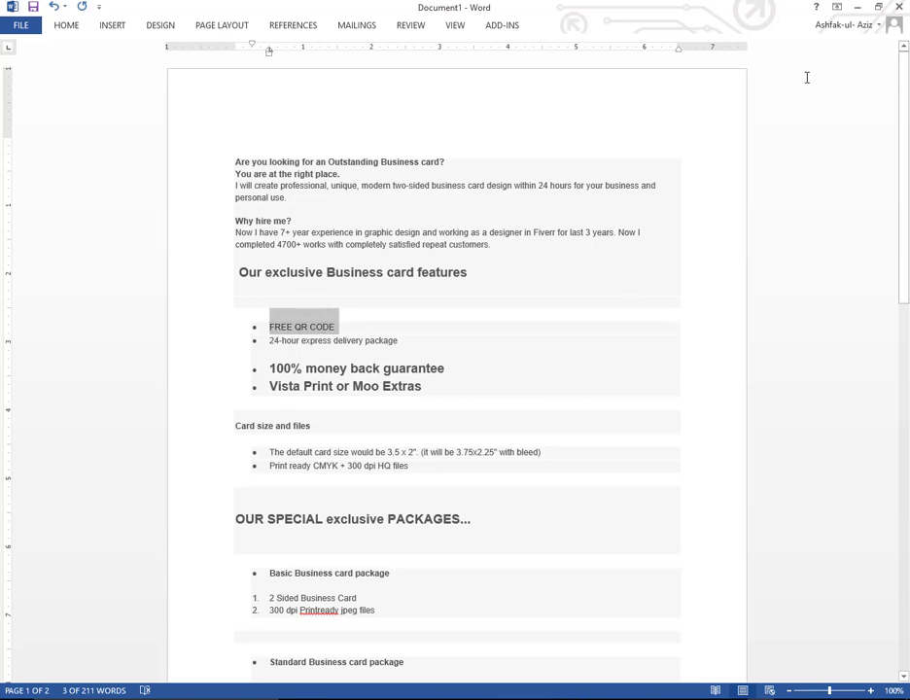
left_click(857, 7)
left_click(181, 482)
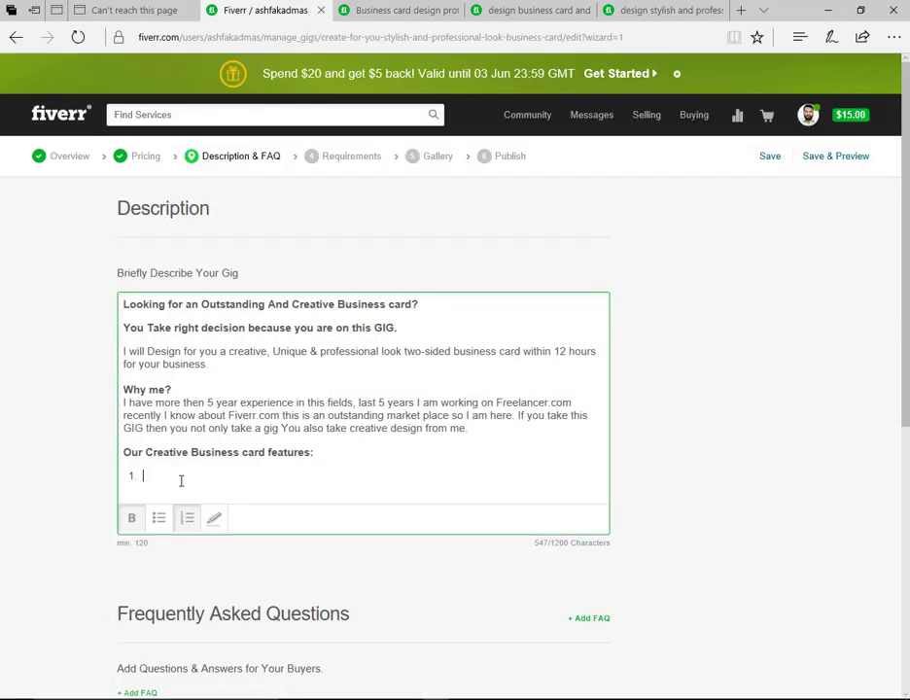
key("ctrl+v")
left_click(159, 473)
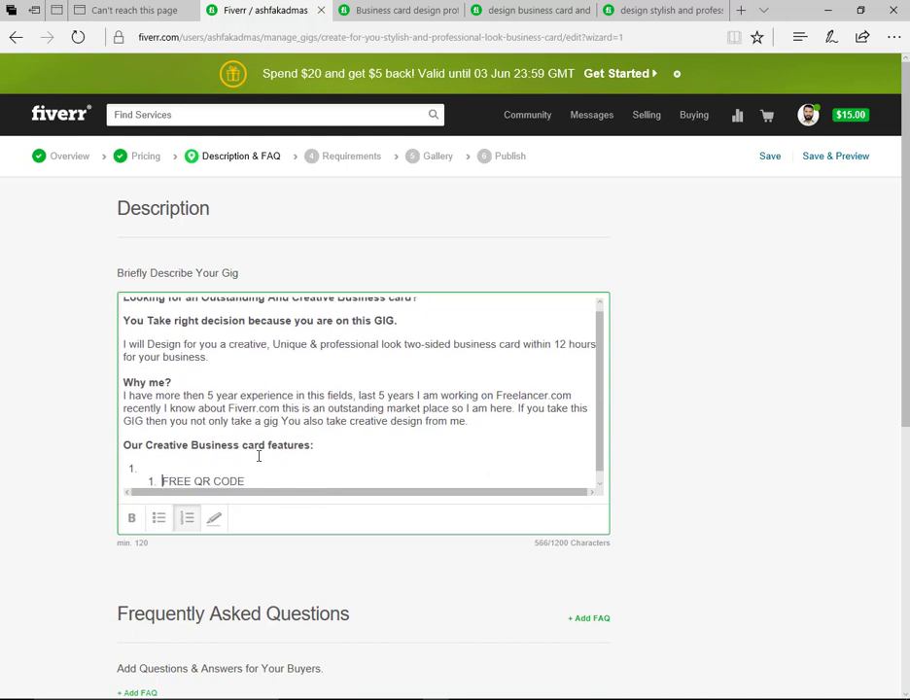
Step: Take "FREE QR CODE" out of the nested list and remove the empty numbered item below the heading
left_click(194, 467)
key("BackSpace")
key("BackSpace")
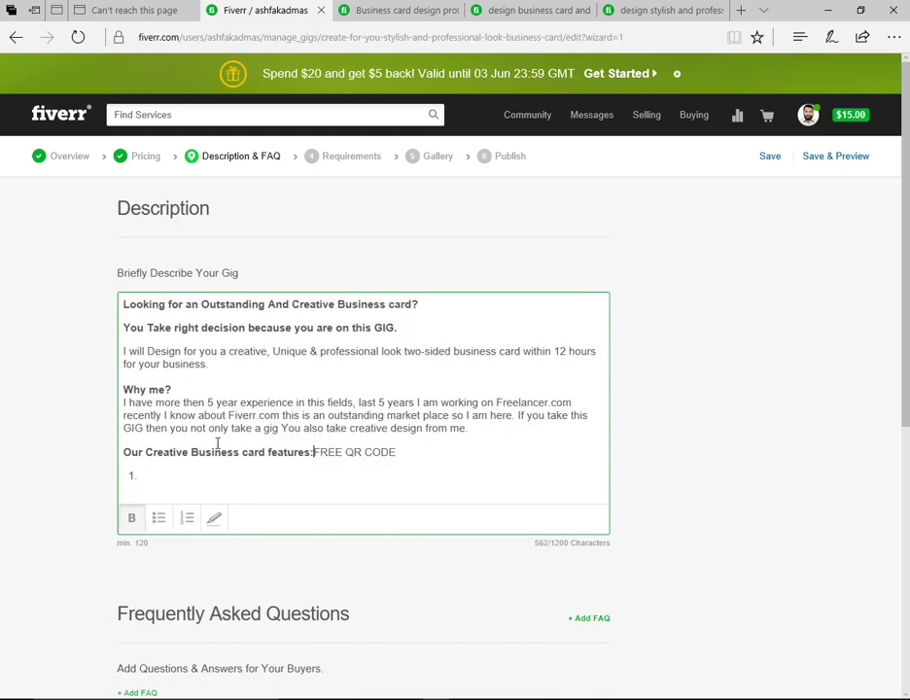
left_click(160, 478)
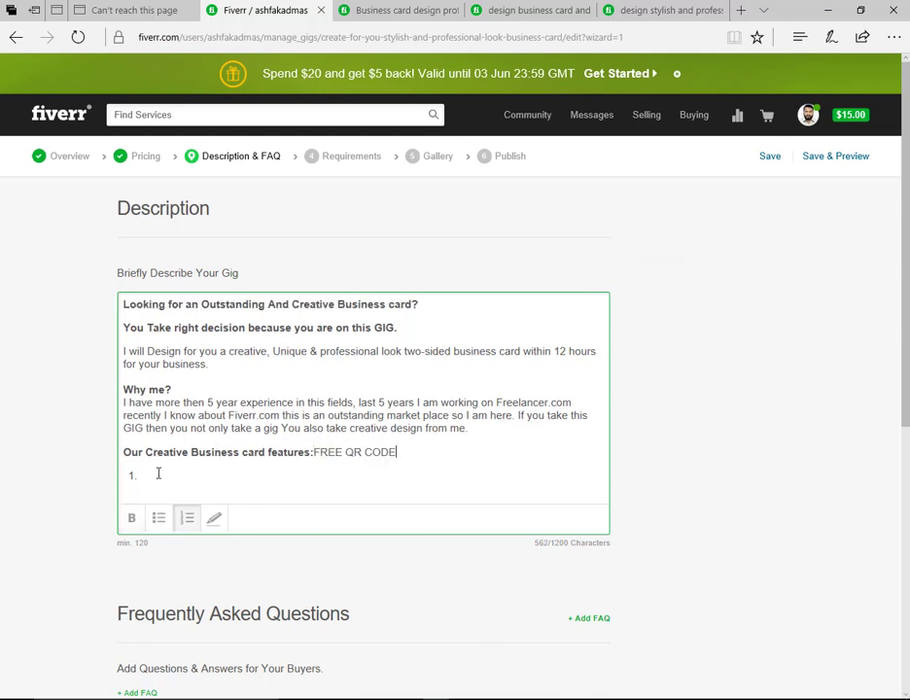
left_click(482, 470)
key("Return")
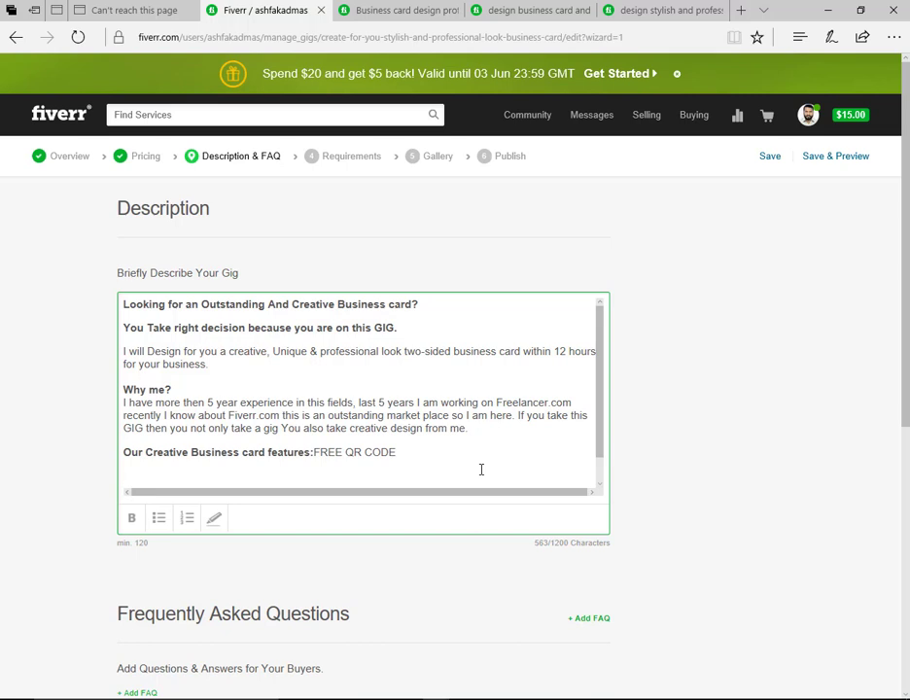
scroll(482, 469, "down", 1)
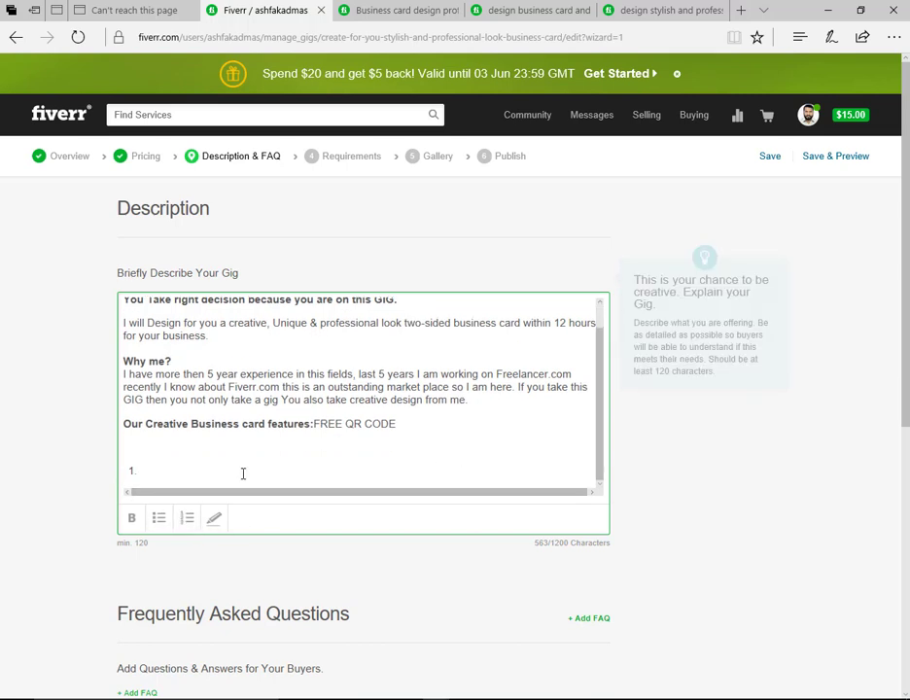
key("Delete")
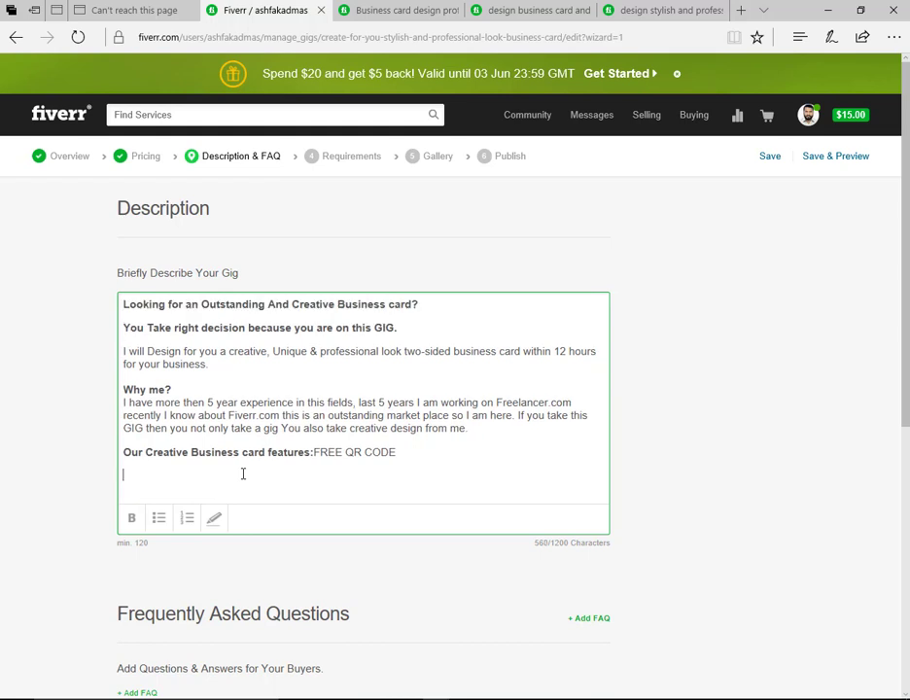
Step: Place "FREE QR CODE" on its own line under the features heading, prefixed with a manual "1."
type("1.")
left_click_drag(314, 451, 393, 450)
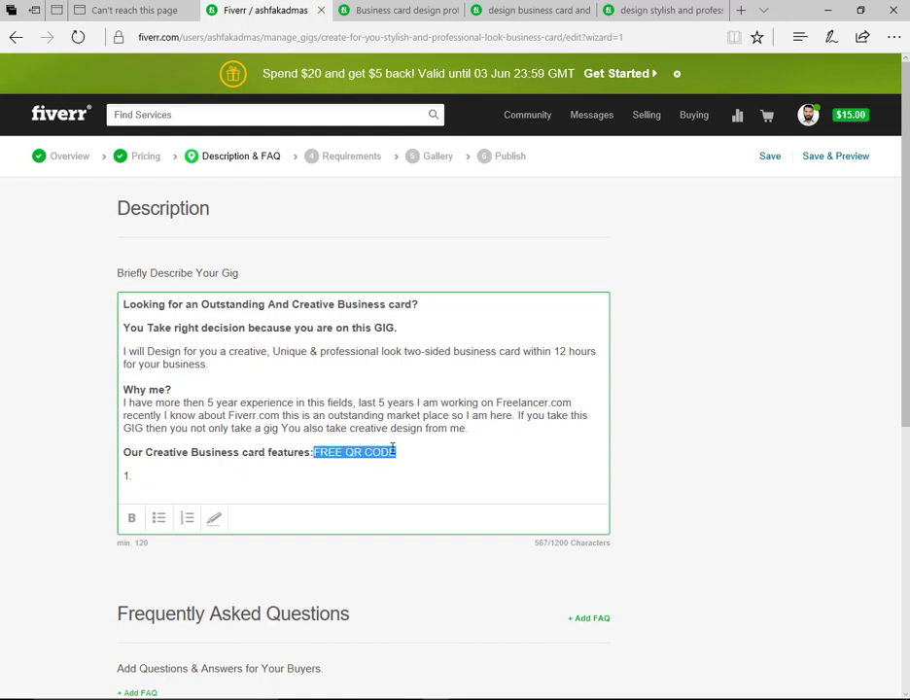
left_click(315, 455)
key("Return")
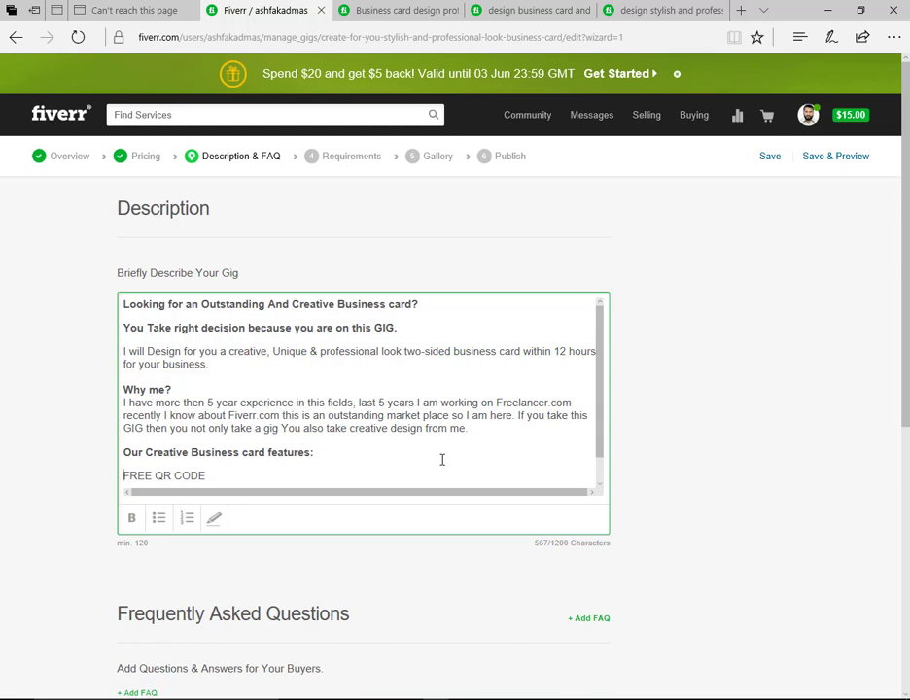
type("1.")
Step: Delete the stray "1." on the line below "FREE QR CODE"
left_click(353, 479)
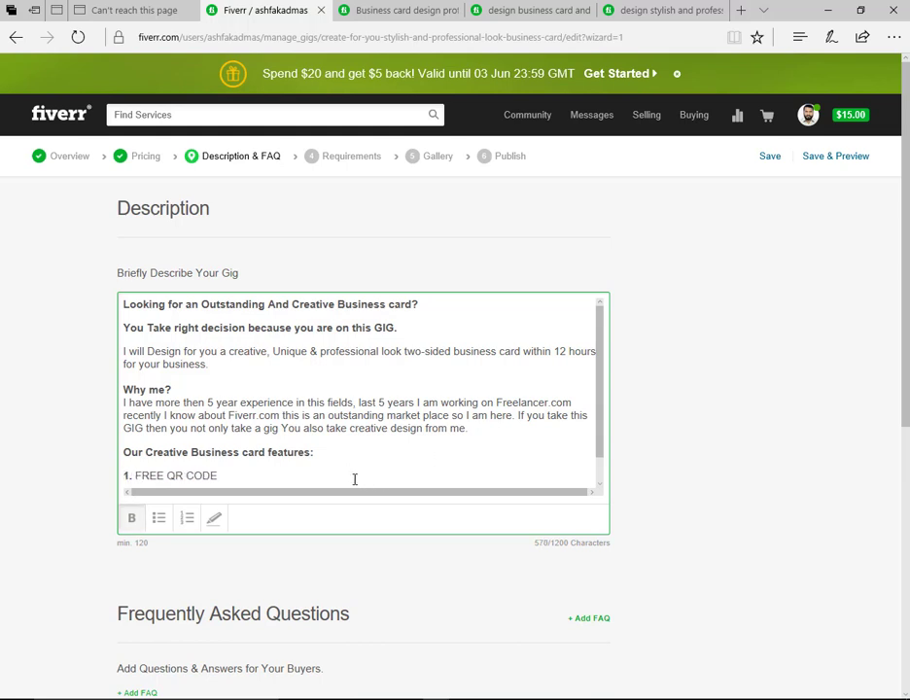
key("Return")
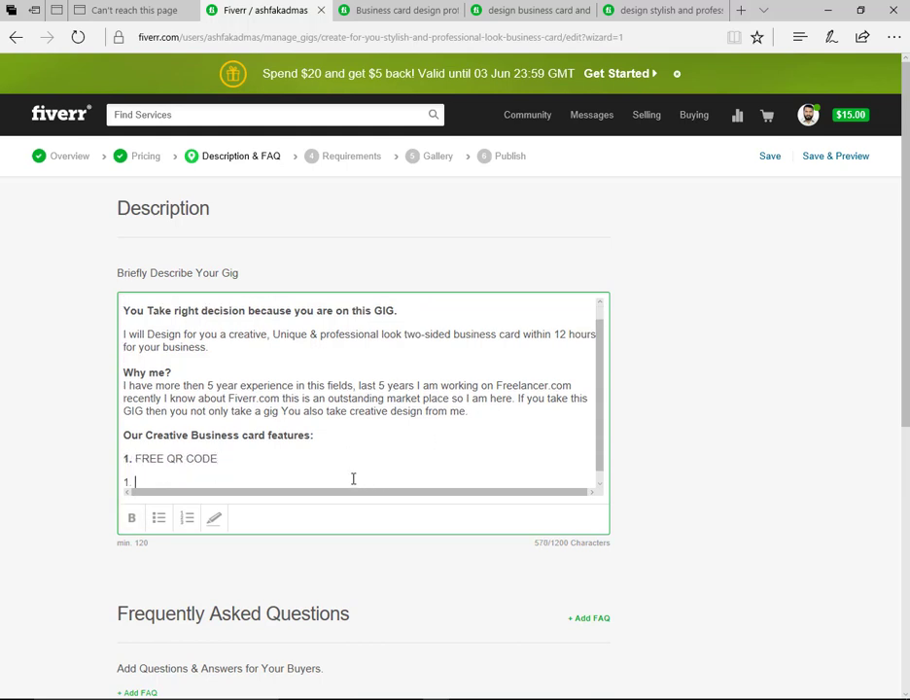
key("BackSpace")
key("BackSpace")
key("BackSpace")
key("BackSpace")
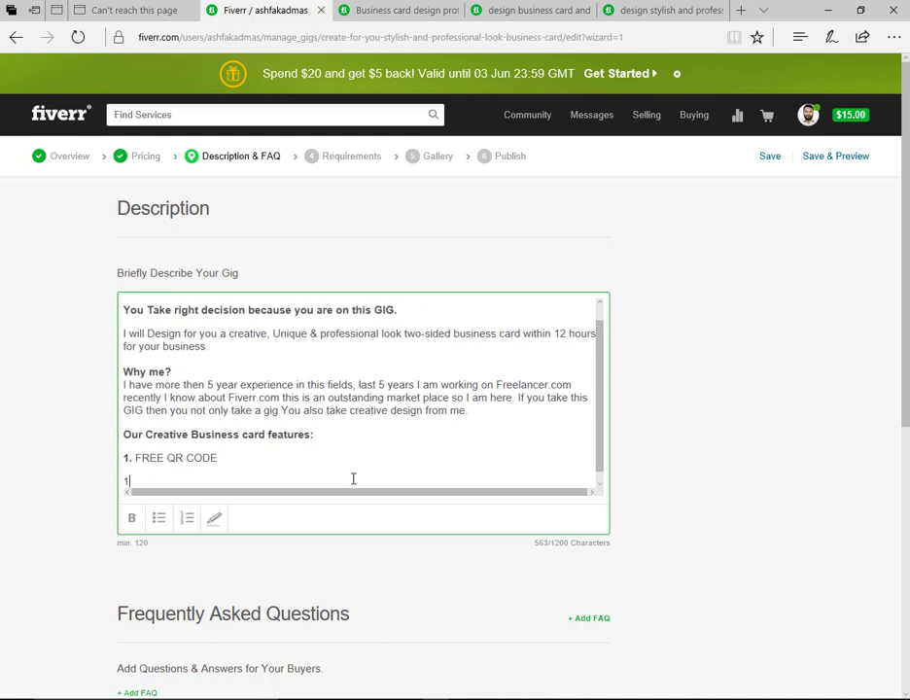
Step: Insert "Absolutely" before "FREE QR CODE" in the first feature, correcting its spelling with the suggested word
key("Up")
key("Down")
key("Right")
key("Right")
key("Right")
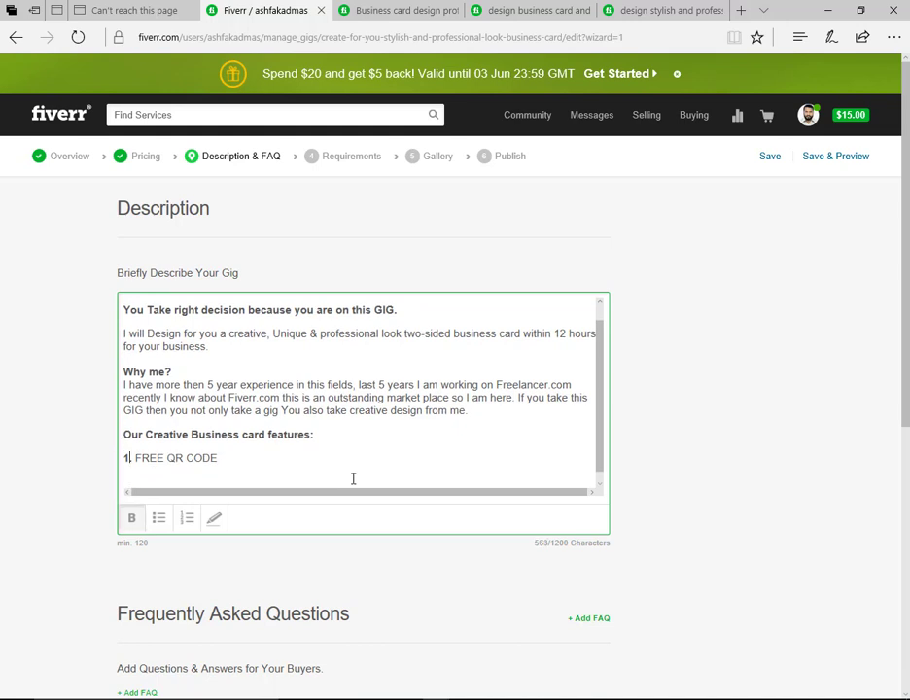
key("Left")
type("Absolu")
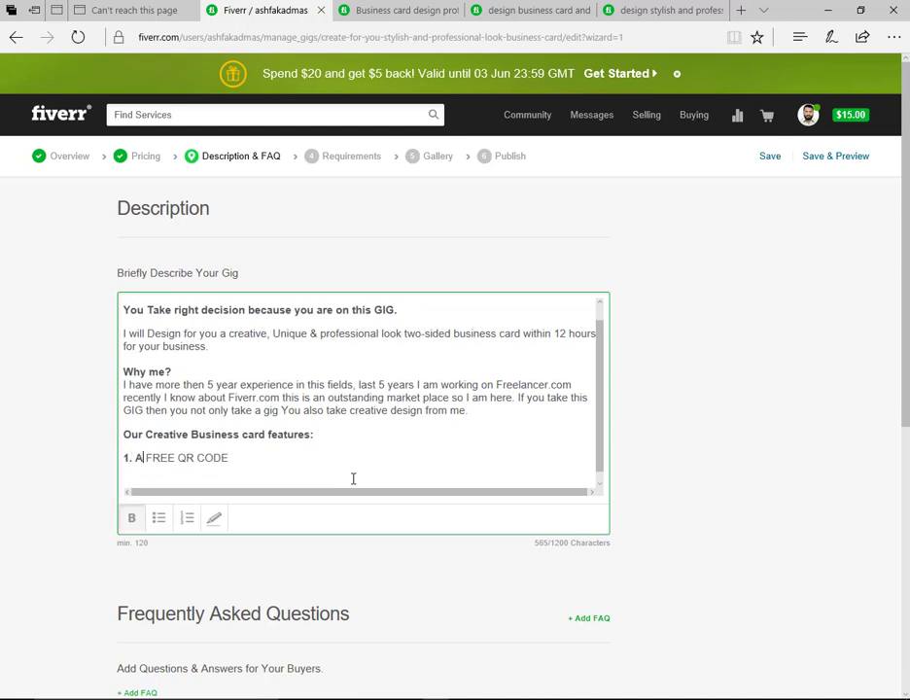
type("tly")
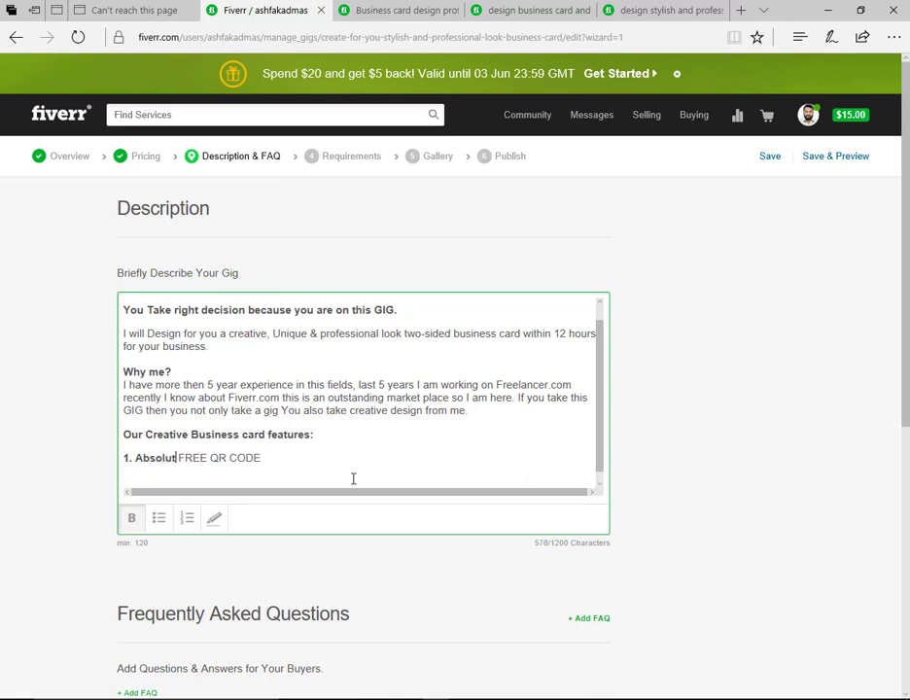
right_click(156, 455)
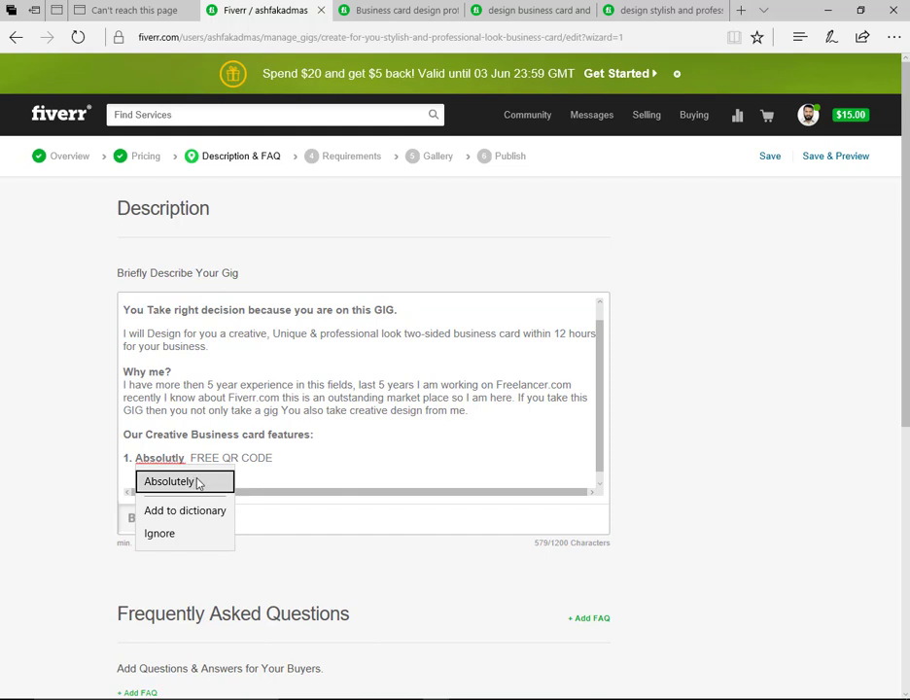
left_click(198, 482)
Step: Change "FREE" to "Free" in the first feature line
key("Left")
key("Left")
key("Left")
key("Left")
key("Left")
key("Left")
key("Left")
key("Left")
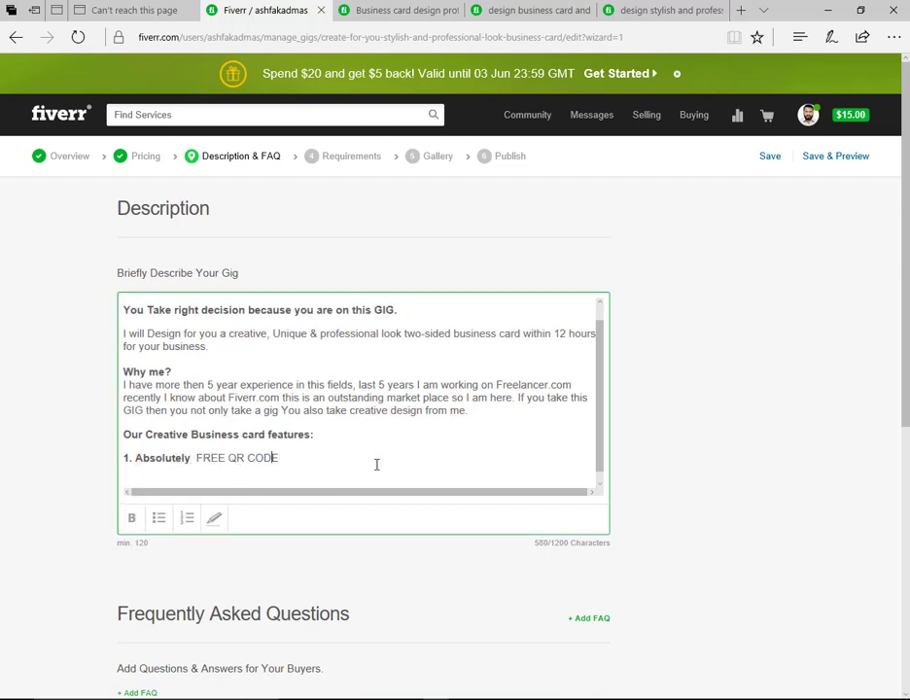
key("shift+Left")
key("shift+Left")
key("shift+Left")
type("ree")
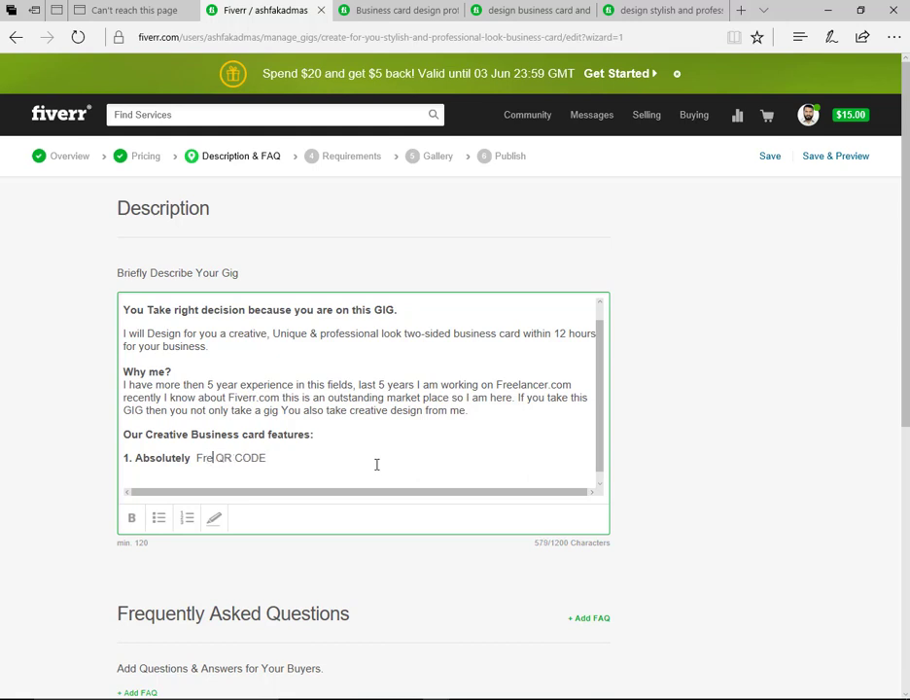
Step: Insert "Bar" between "QR" and "CODE" in the first feature line
key("Right")
key("Right")
key("Right")
type("Bar")
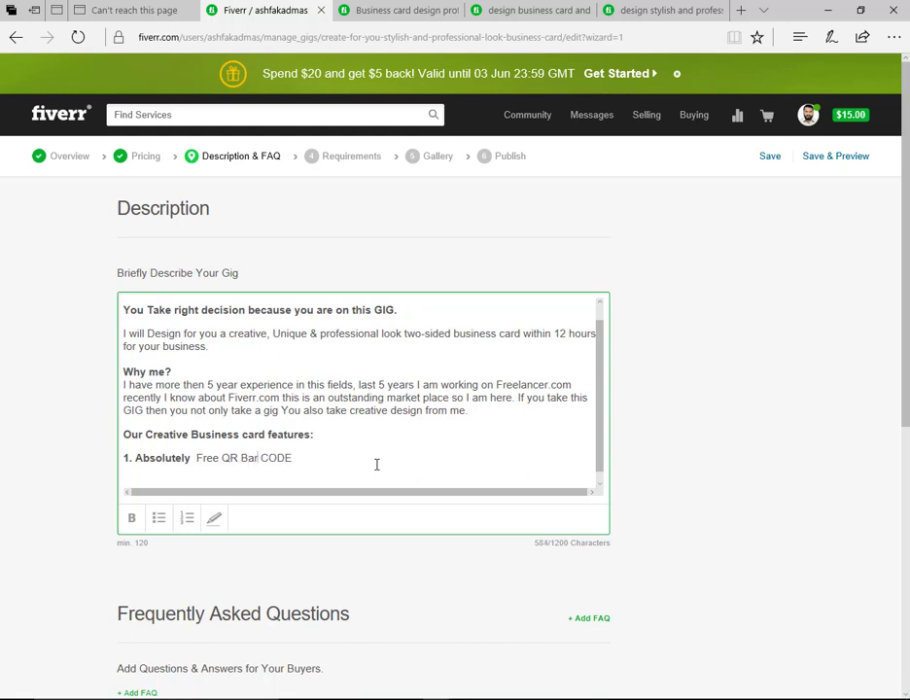
Step: Change "CODE" to "Code" in the first feature line
key("Right")
key("shift+Right")
key("shift+Right")
key("shift+Right")
type("ode")
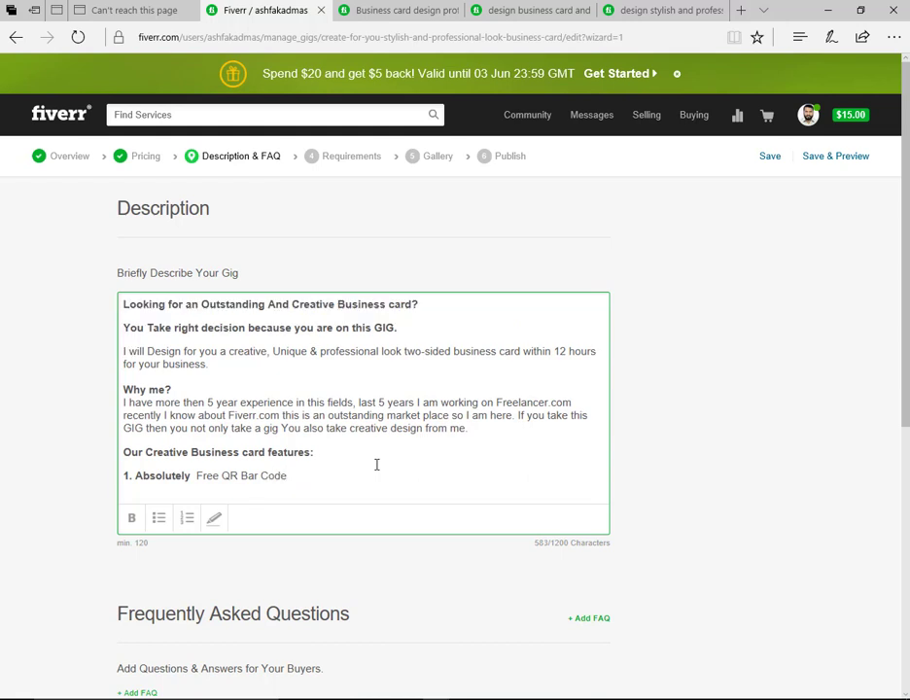
Step: Start a second feature line reading "2. 12 Hours Guaranteed" based on the Word document's delivery bullet, correcting the spelling with the suggested word
key("Return")
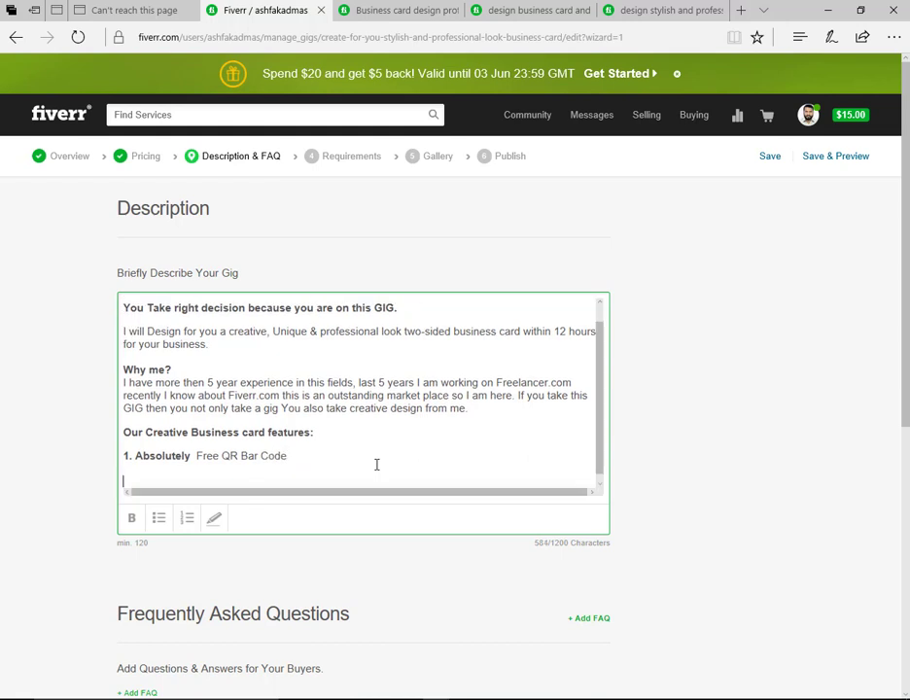
type("2.")
left_click(759, 632)
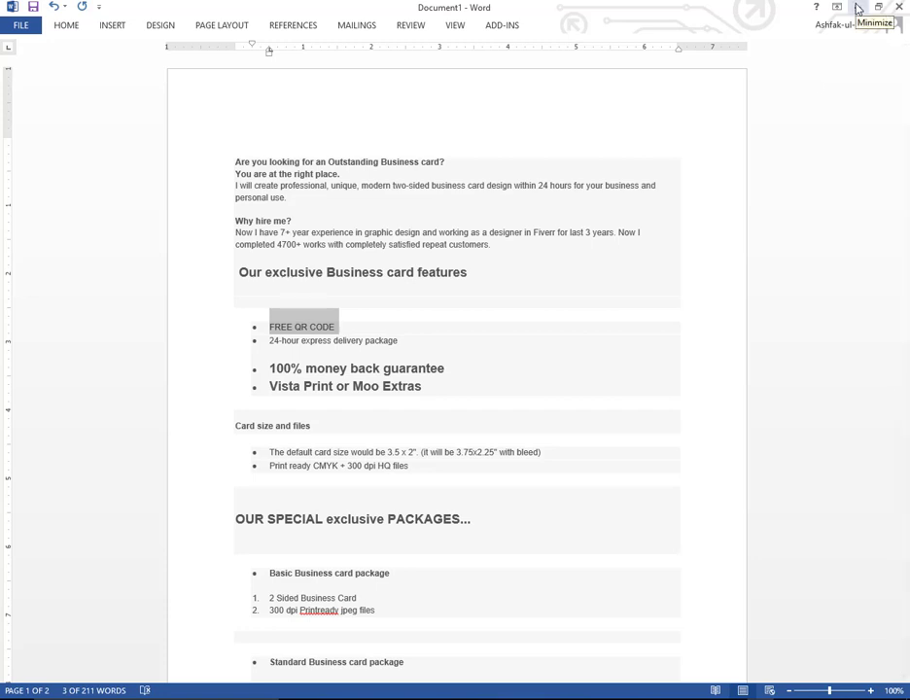
left_click_drag(399, 342, 282, 343)
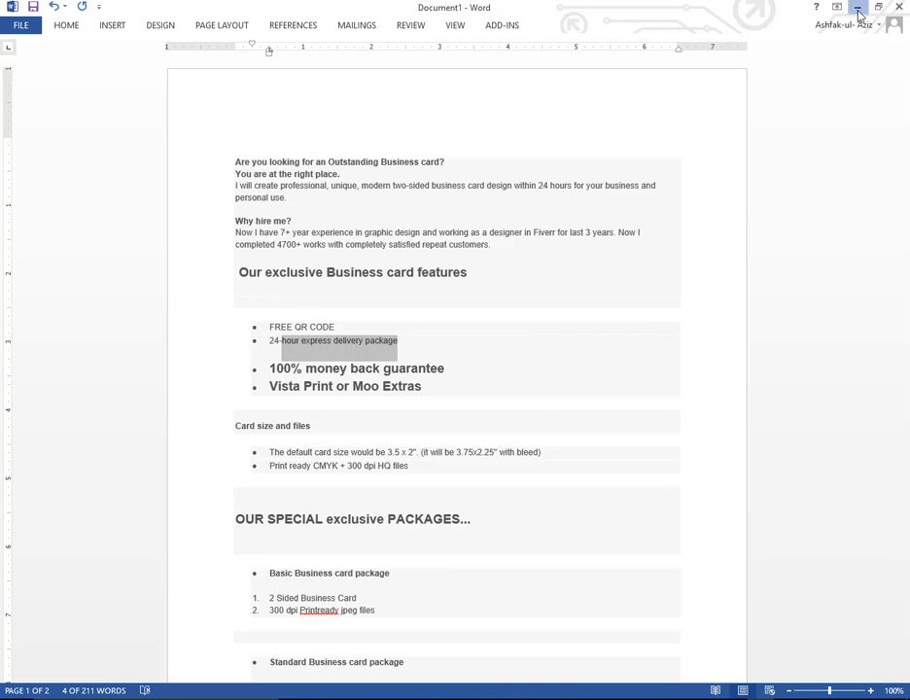
left_click(858, 9)
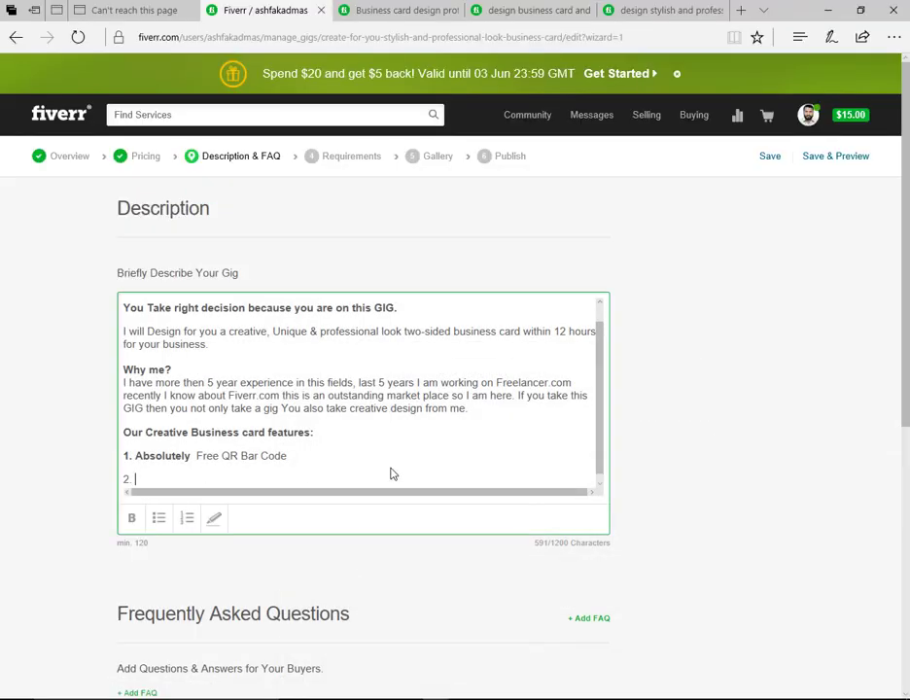
type("12 Hours Guranted")
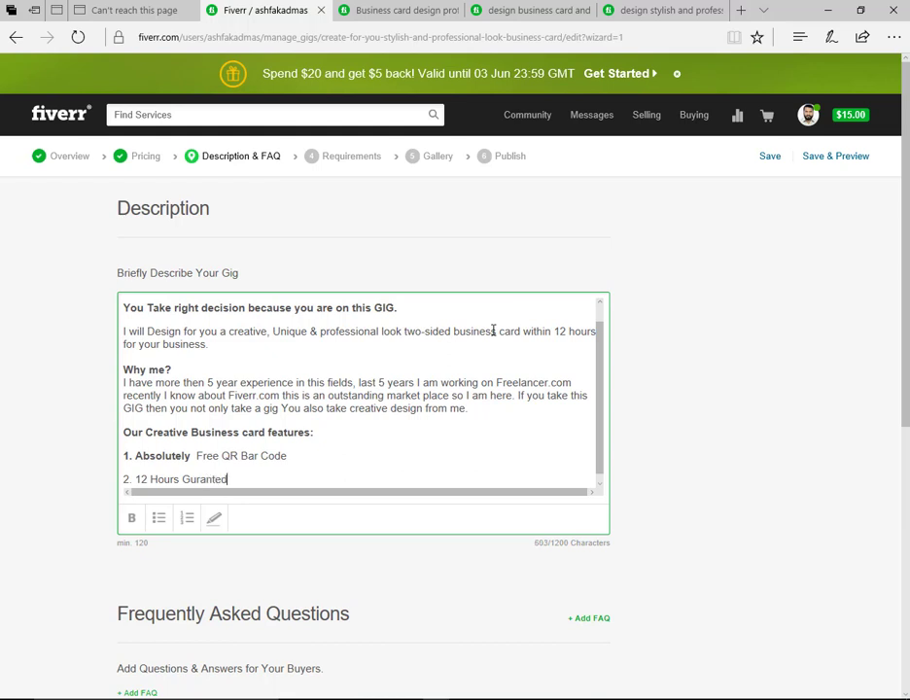
right_click(193, 481)
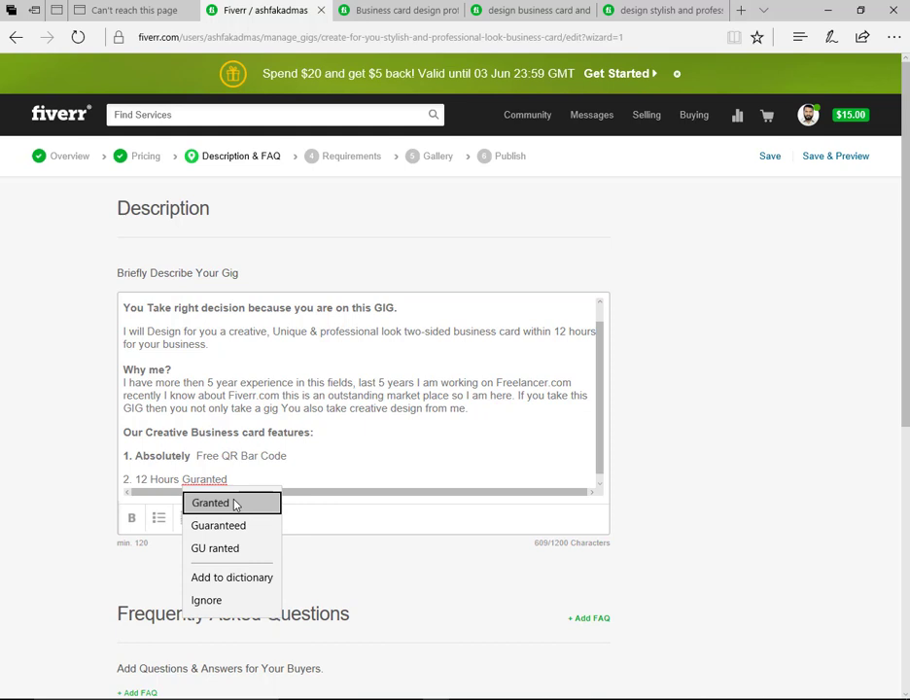
left_click(254, 527)
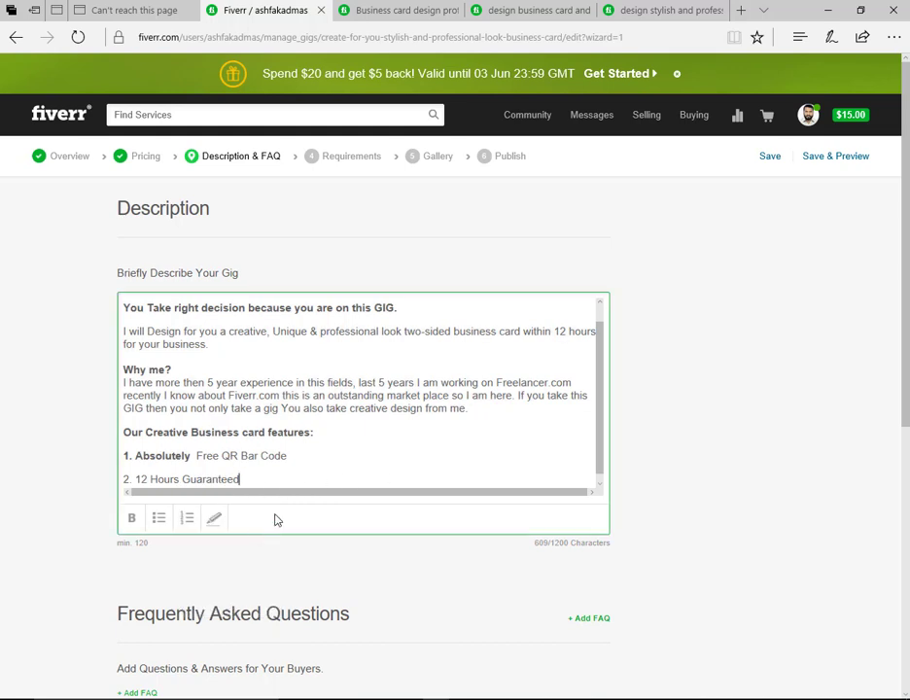
Step: Complete the second feature with "Delivery.", correcting its spelling with the suggested word, and start a new line below it
type("Dalivary")
right_click(257, 479)
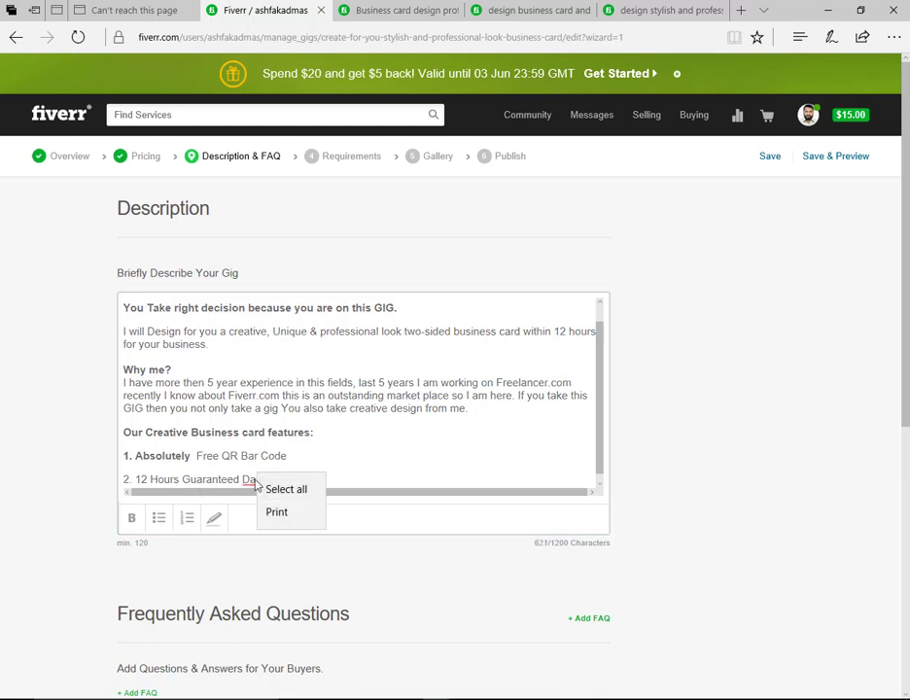
left_click(256, 481)
right_click(256, 481)
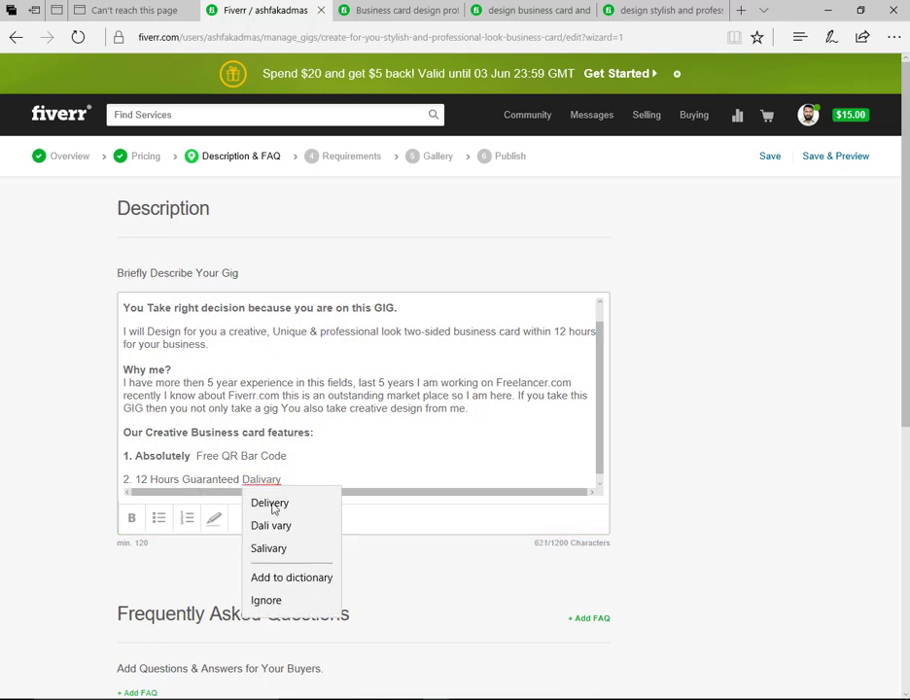
left_click(285, 505)
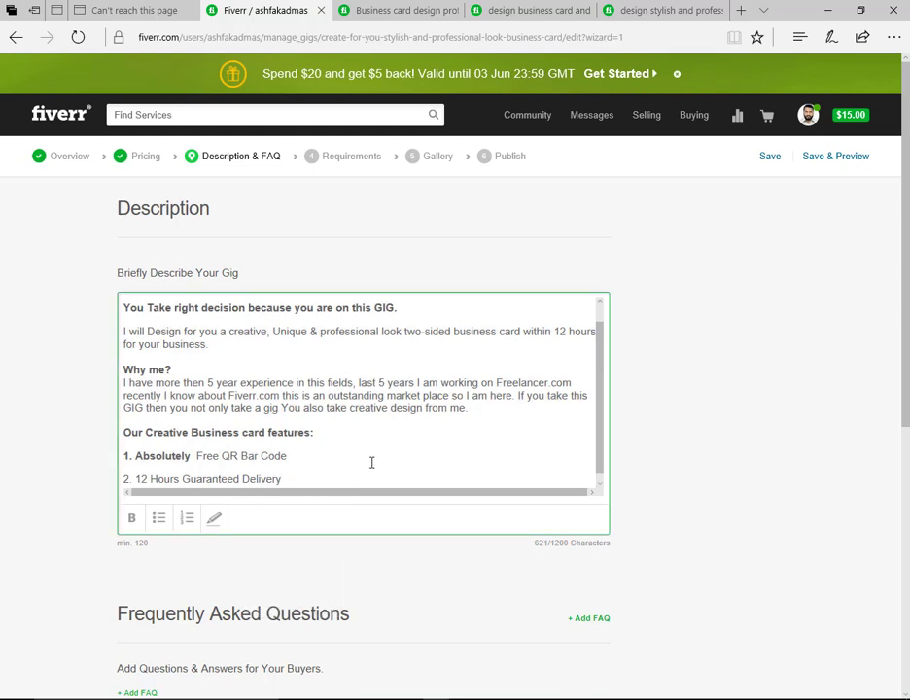
type(".")
key("Return")
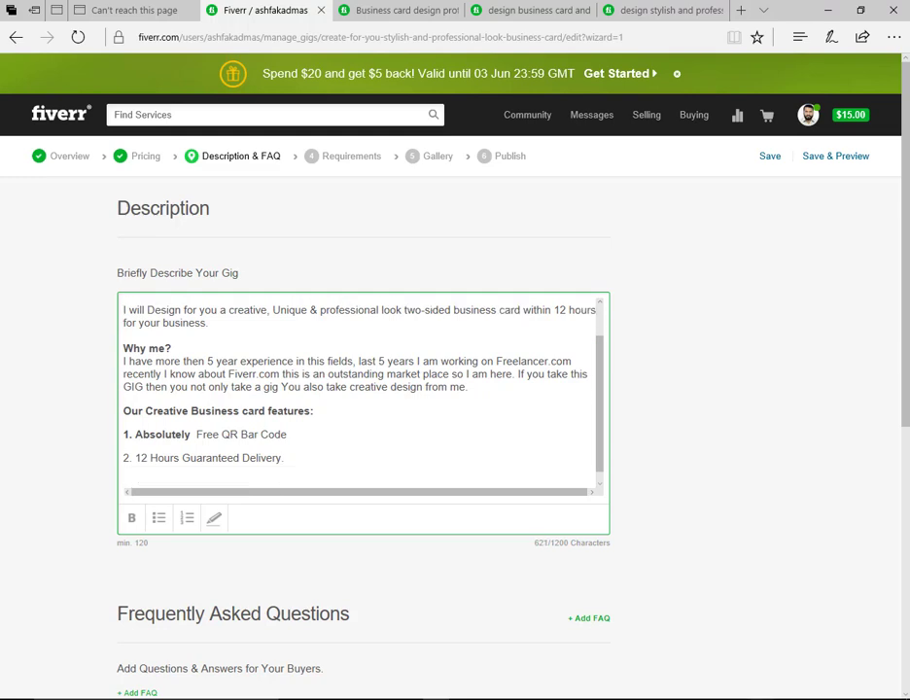
Step: Check the next feature in the Word document and add "3. 100% money back Guarantee." to the gig description
key("alt+Tab")
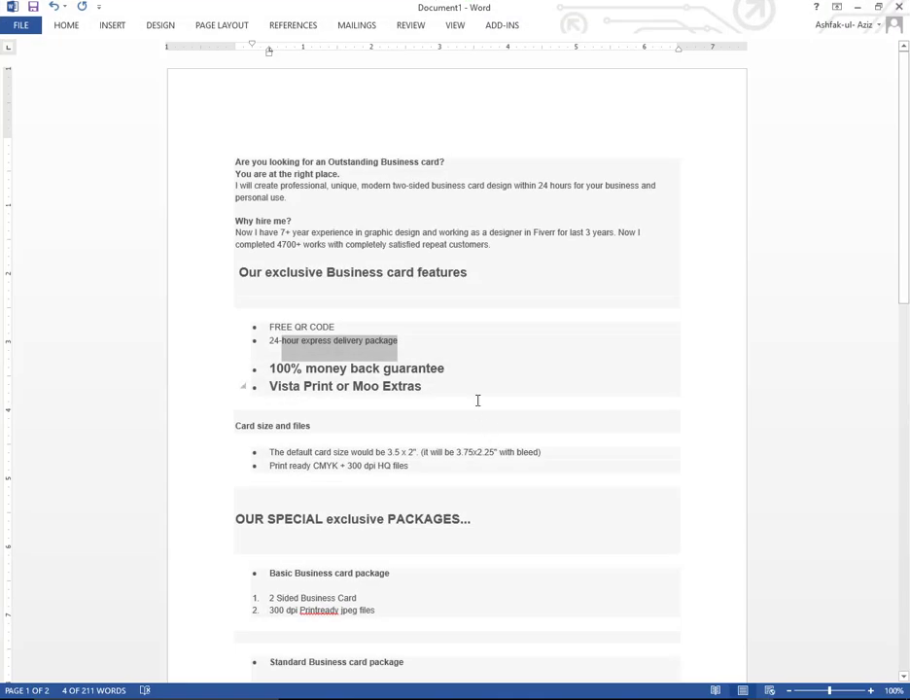
left_click(860, 18)
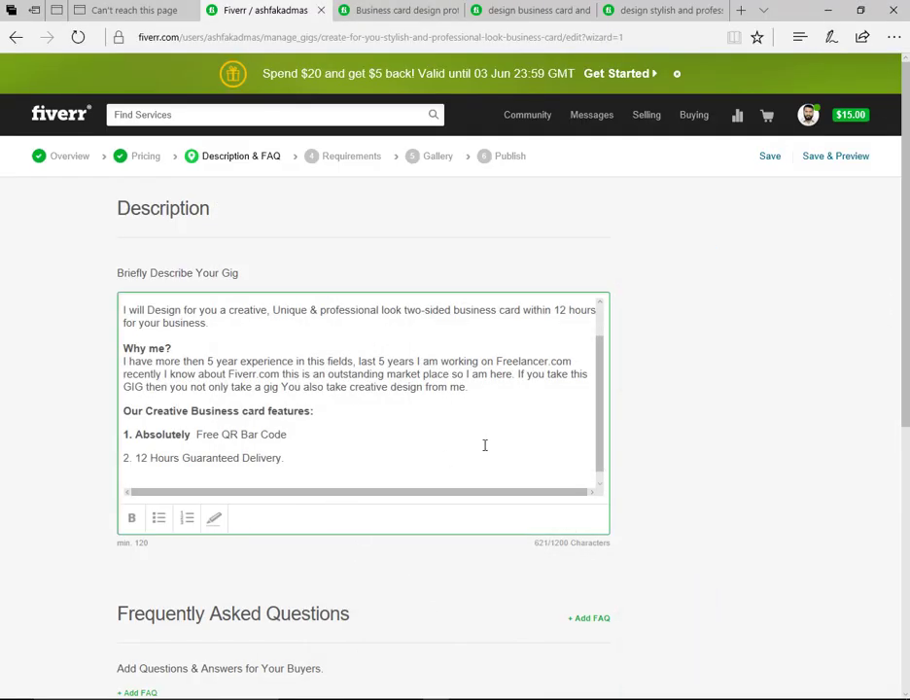
key("Return")
type("3.")
scroll(524, 452, "down", 1)
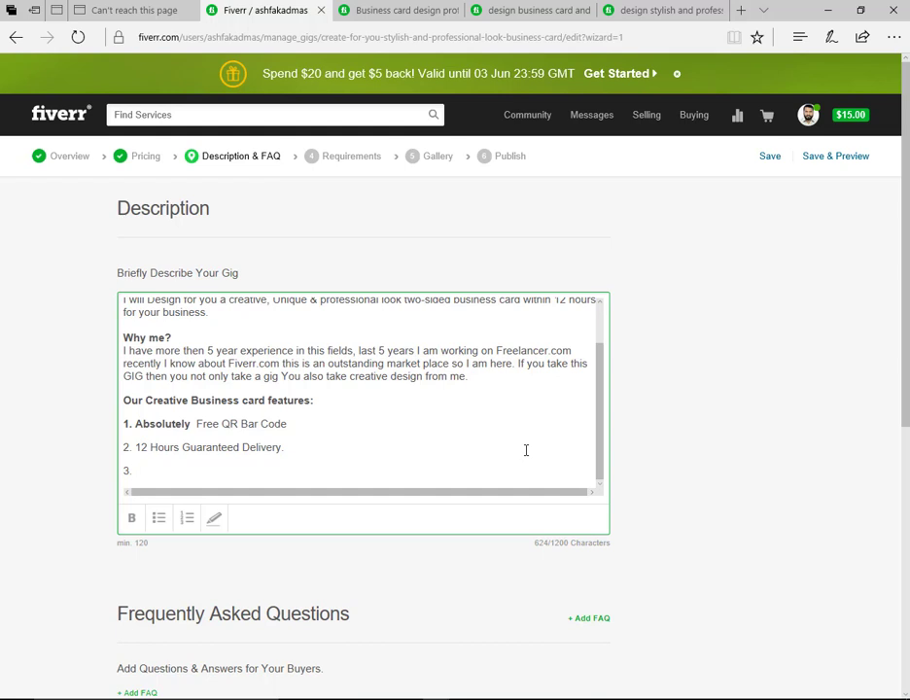
type("100% money back G")
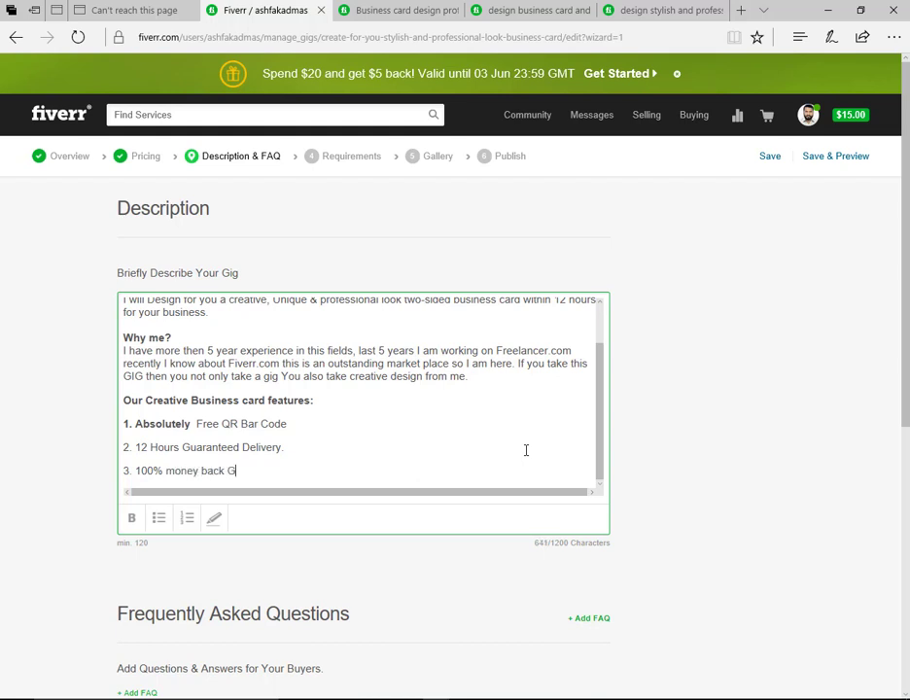
type("uarantee")
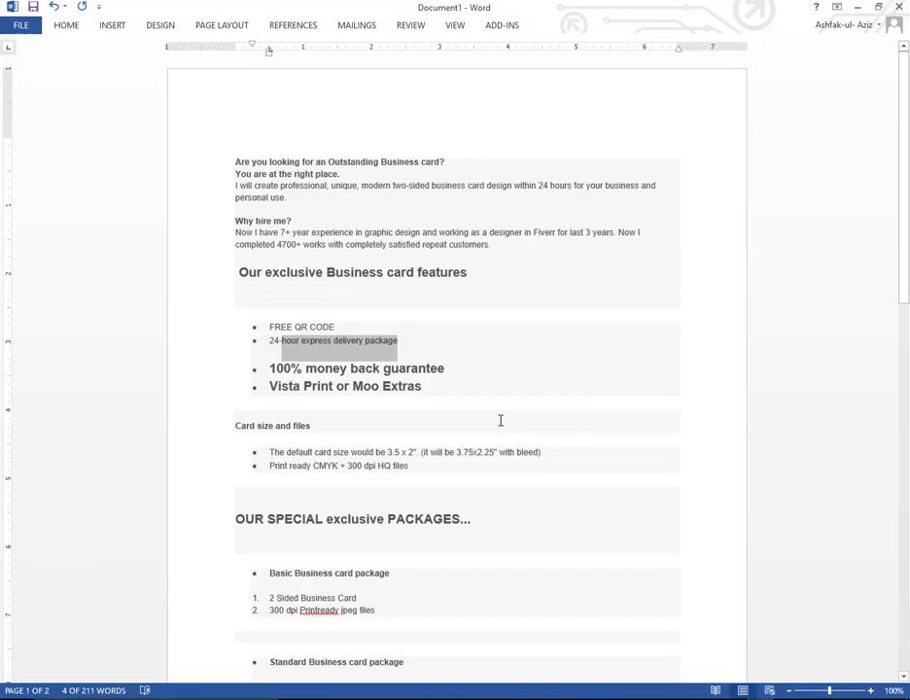
Step: Copy the line "Print ready CMYK + 300 dpi HQ files" under "Card size and files" in the Word document
scroll(501, 420, "down", 1)
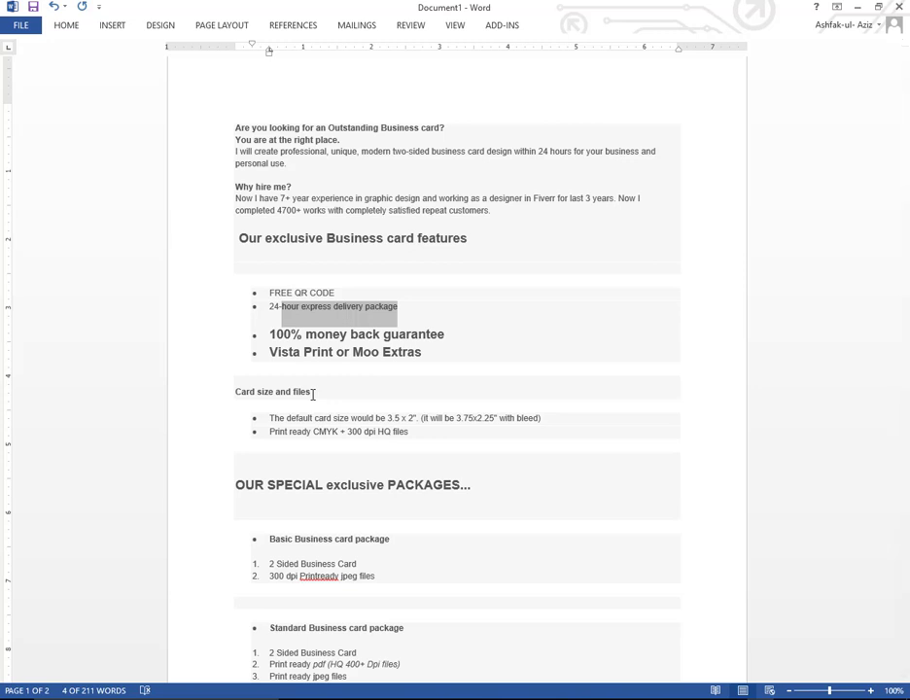
left_click_drag(313, 387, 232, 392)
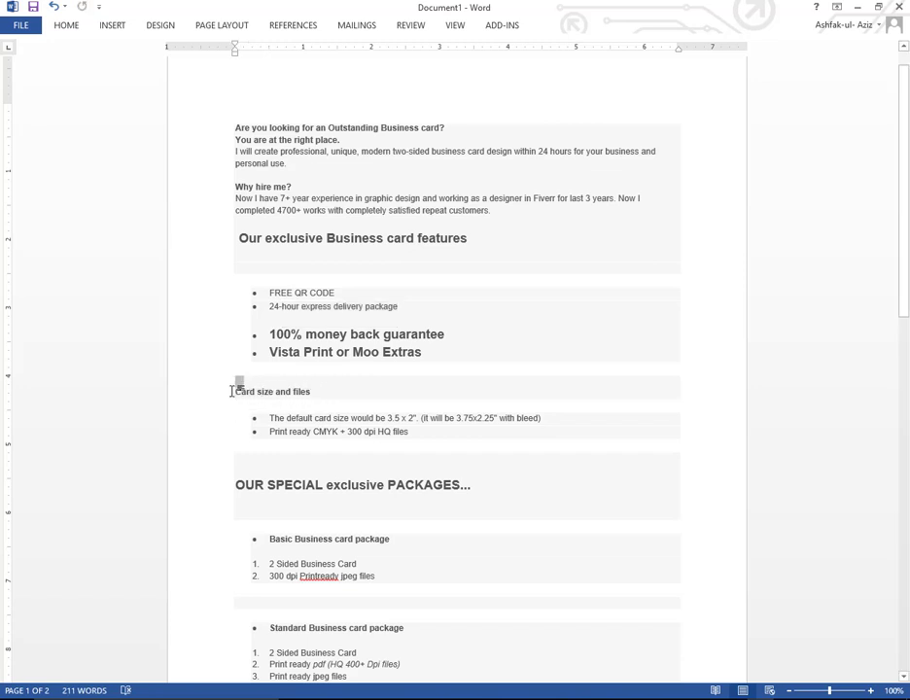
left_click(312, 391)
left_click_drag(271, 431, 405, 427)
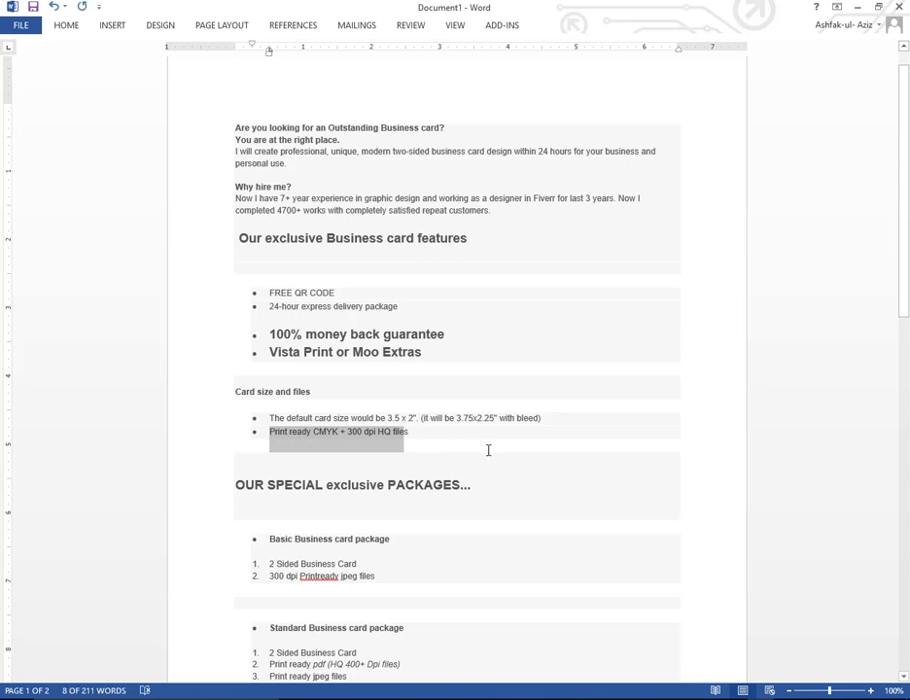
key("shift+Right")
key("shift+Right")
key("shift+Left")
key("ctrl+c")
left_click(858, 8)
Step: Paste the copied print-ready line below the third feature in the gig description and number it "4."
left_click(325, 470)
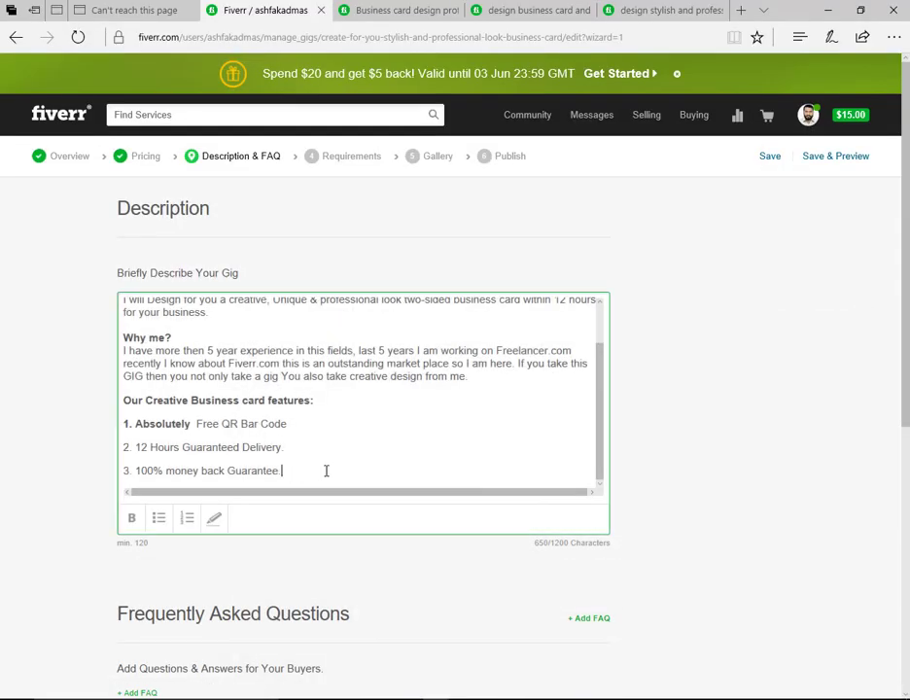
key("Return")
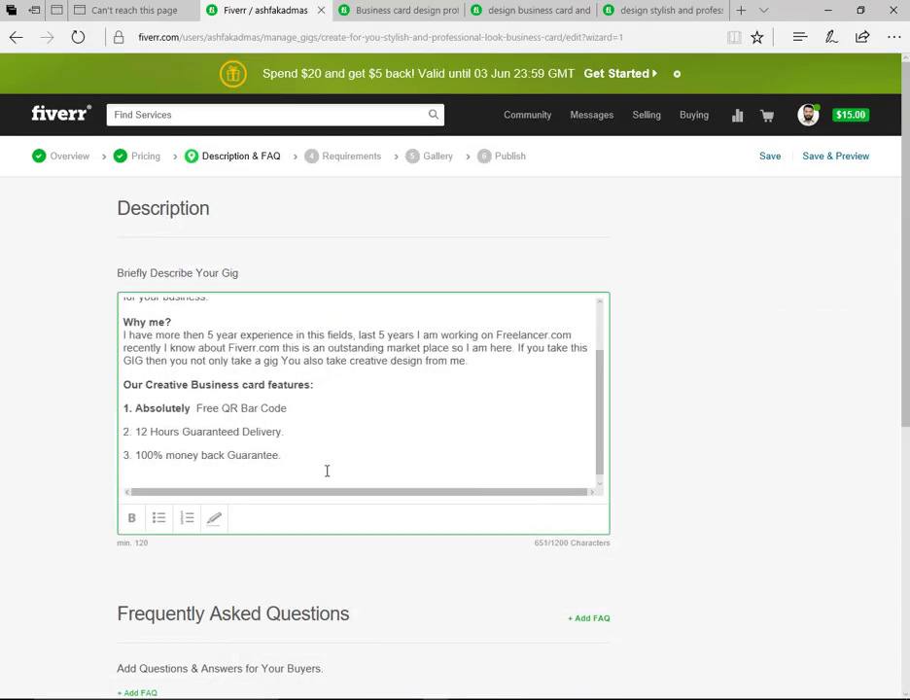
key("ctrl+v")
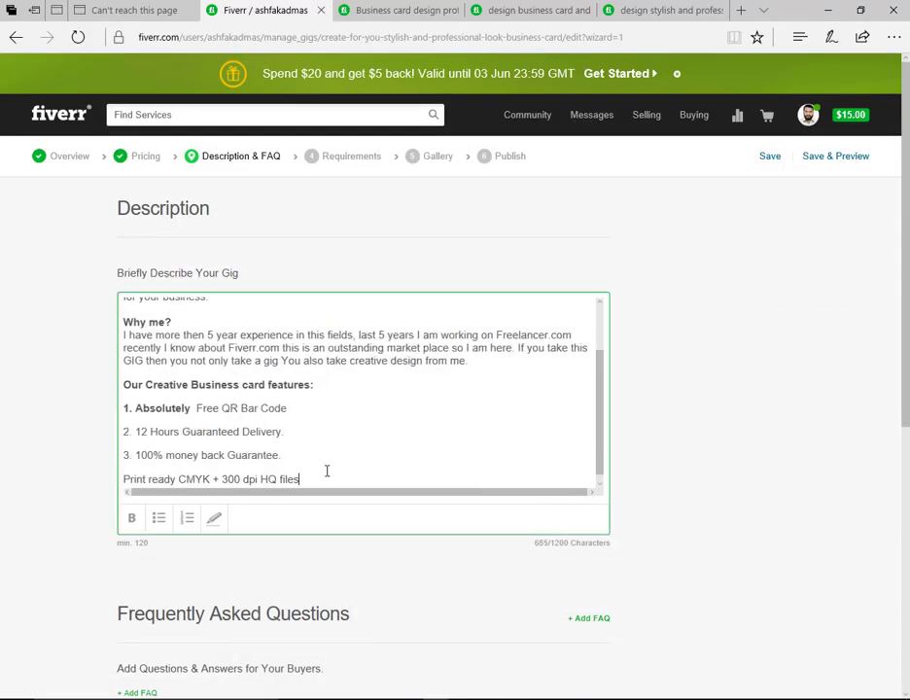
key("Home")
type("4.")
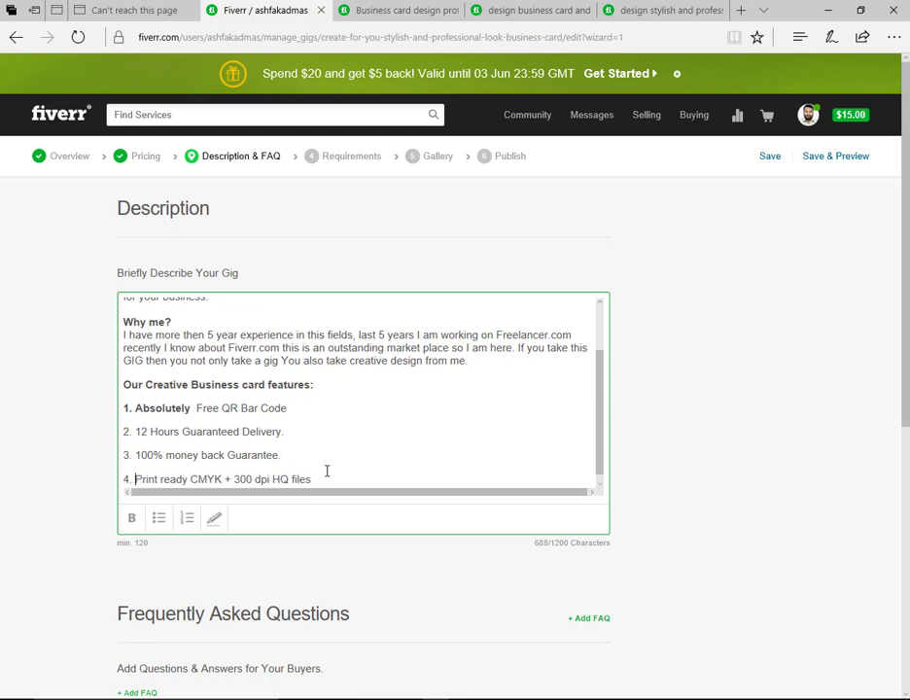
Step: Insert "Or RGB" after "CMYK" in the fourth feature line
key("Right")
key("Right")
key("Right")
key("Right")
key("Right")
key("Right")
key("Right")
key("Right")
key("Right")
key("Right")
key("Right")
key("Right")
key("Right")
key("Right")
key("Right")
key("Right")
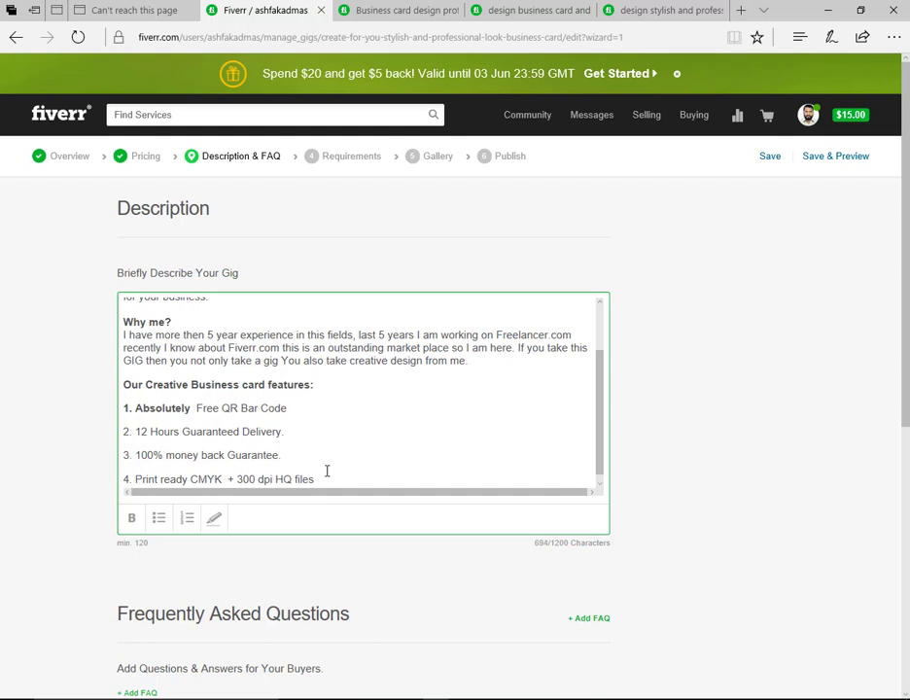
type("Or RGB")
Step: Replace "+ 300" with "600" in the fourth feature line and start a new line below it
key("Delete")
key("Delete")
type("6")
key("Right")
key("Right")
key("Right")
key("Right")
key("Right")
key("Right")
key("Right")
key("Right")
key("Right")
key("Right")
key("Right")
key("Right")
key("Right")
key("Right")
key("Right")
scroll(486, 455, "down", 1)
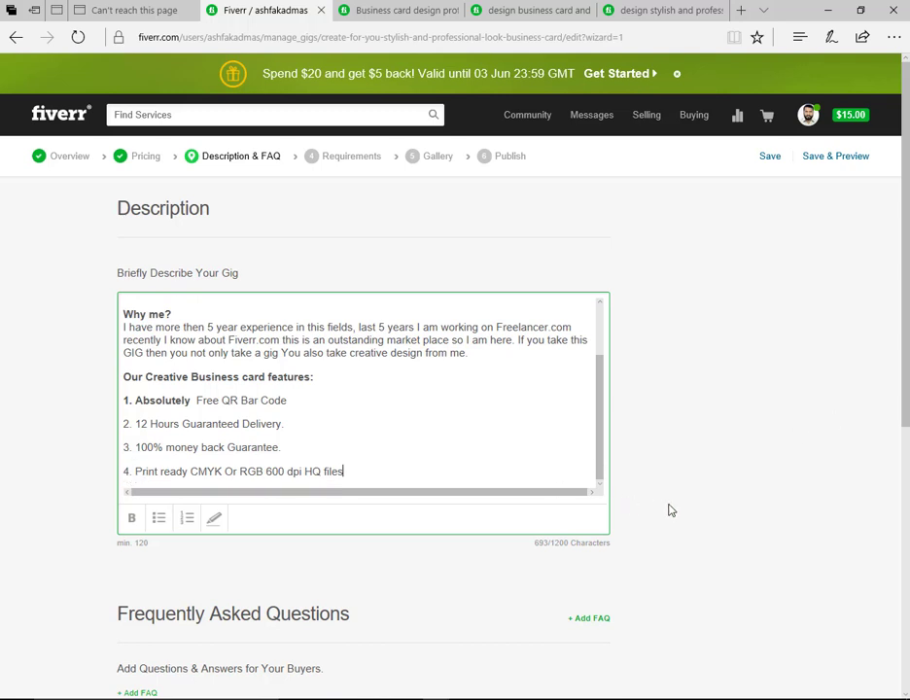
key("Return")
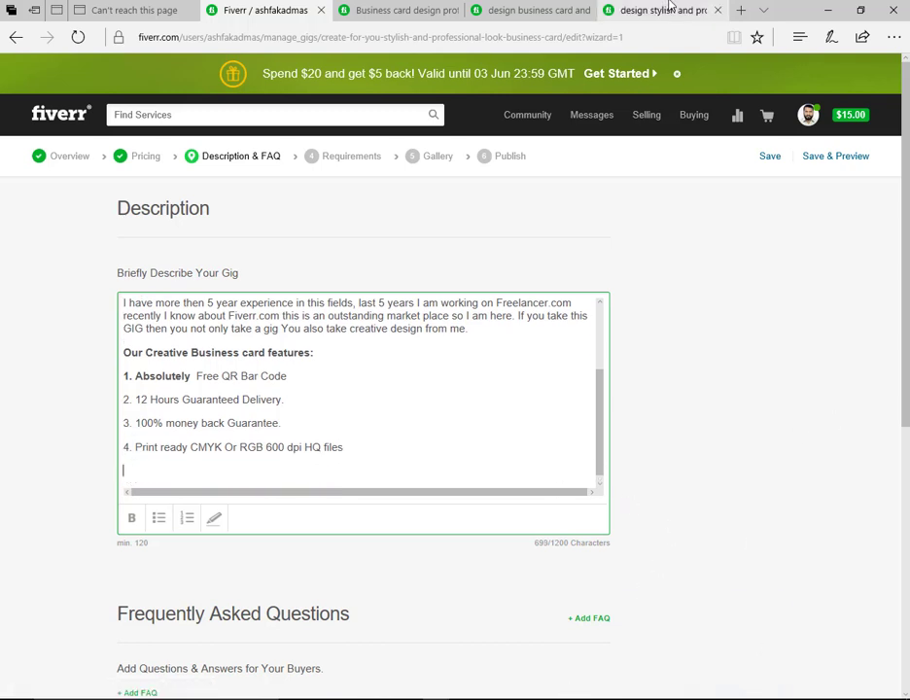
Step: Examine the descriptions, packages and extras of the three competing business card gigs for further ideas
left_click(413, 10)
scroll(486, 486, "down", 3)
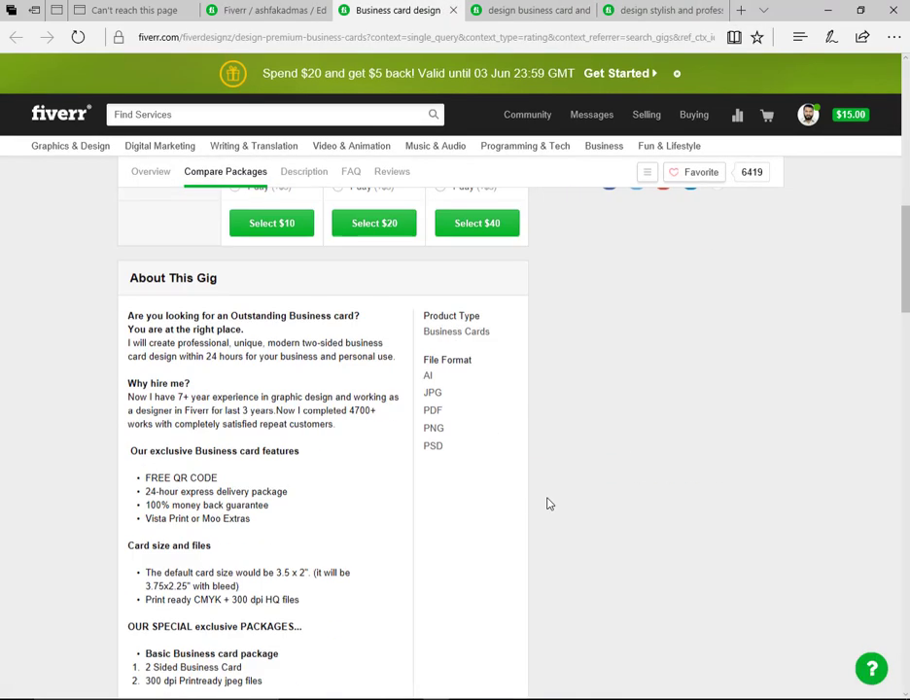
scroll(547, 504, "down", 7)
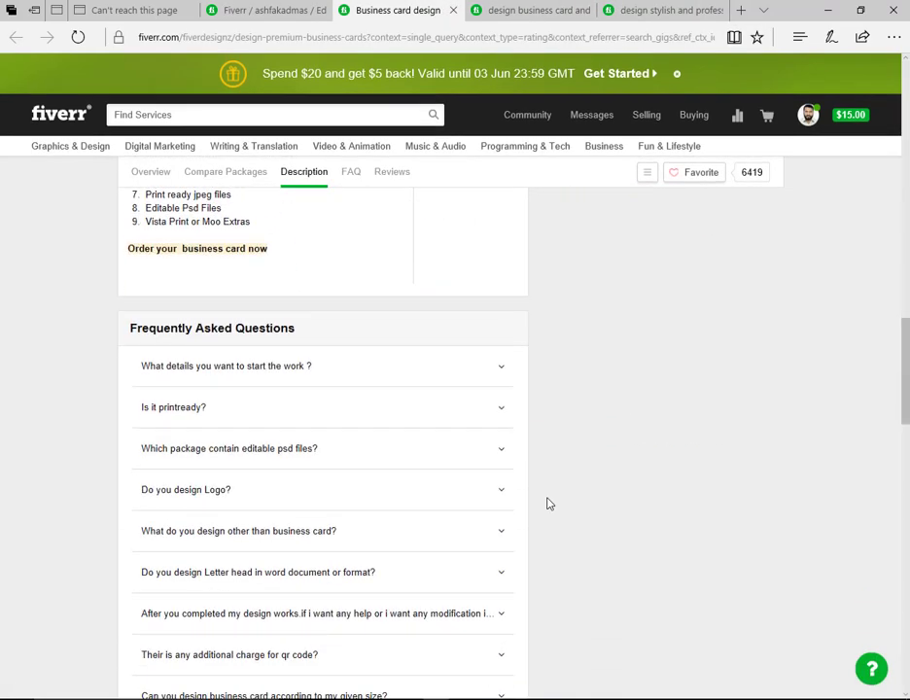
scroll(548, 504, "up", 8)
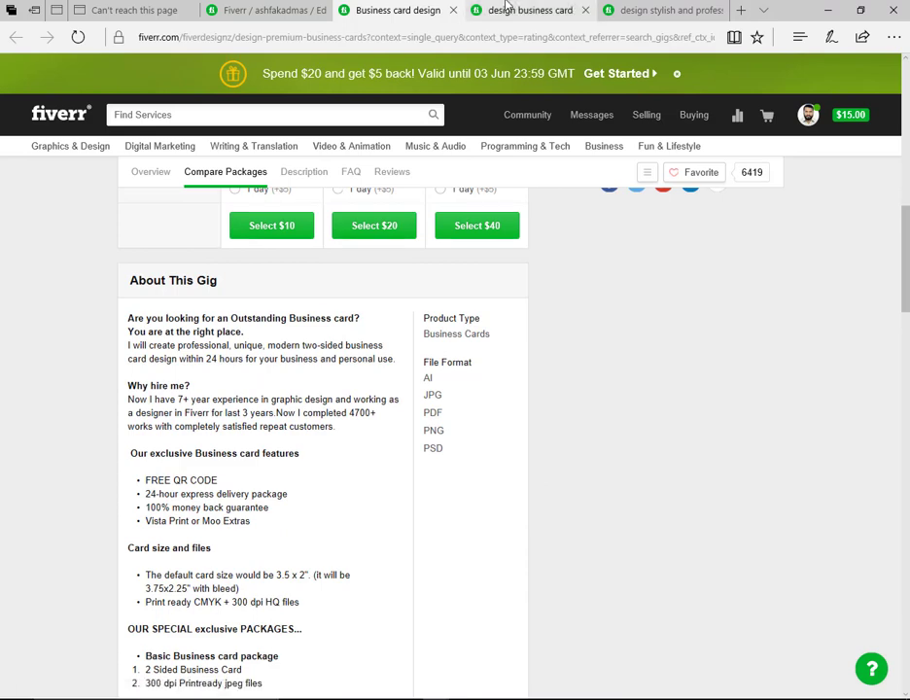
left_click(530, 10)
scroll(588, 602, "down", 7)
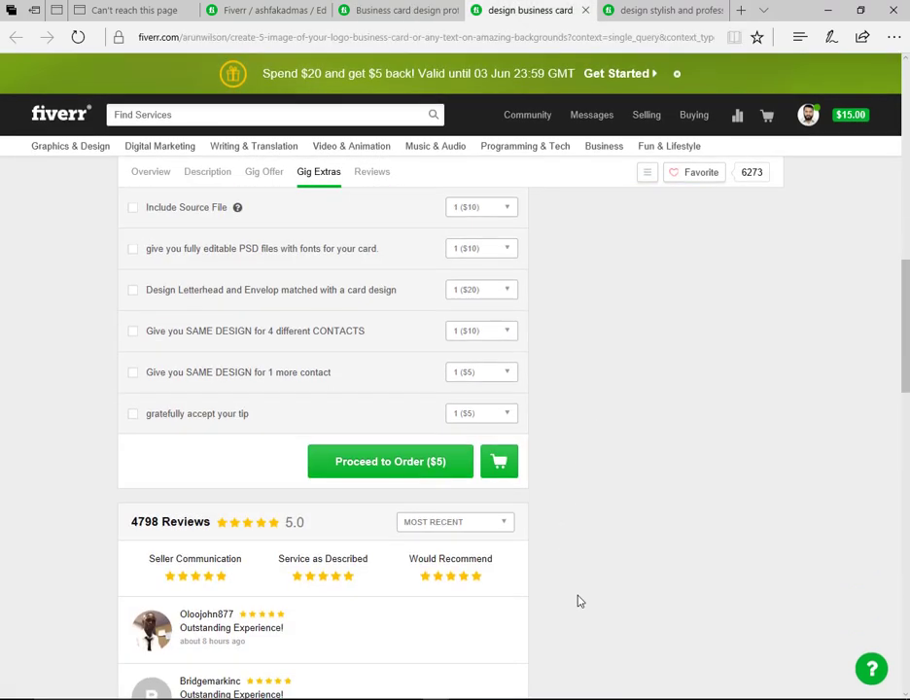
scroll(591, 574, "up", 3)
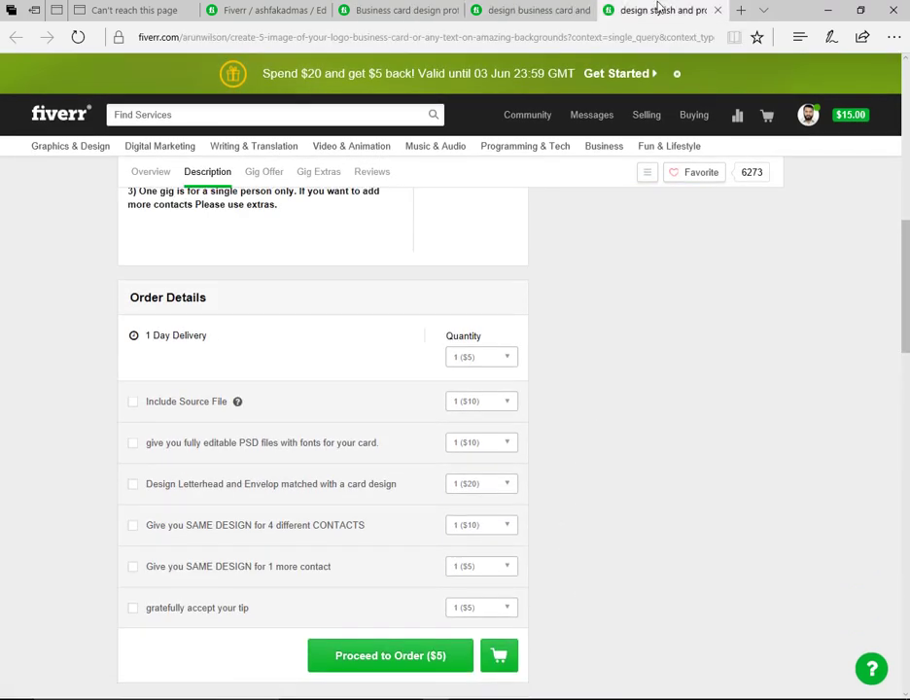
left_click(658, 10)
scroll(545, 515, "down", 3)
scroll(545, 515, "up", 4)
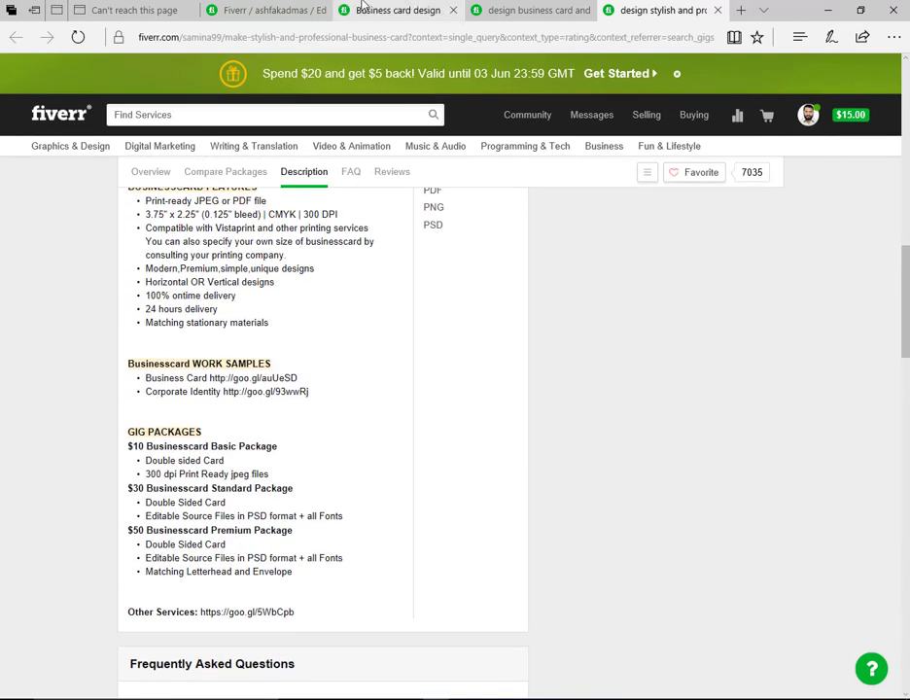
left_click(355, 10)
Step: Return to the gig description and add "Please never contact personally" on a separate line below the four features
left_click(281, 9)
scroll(807, 609, "down", 1)
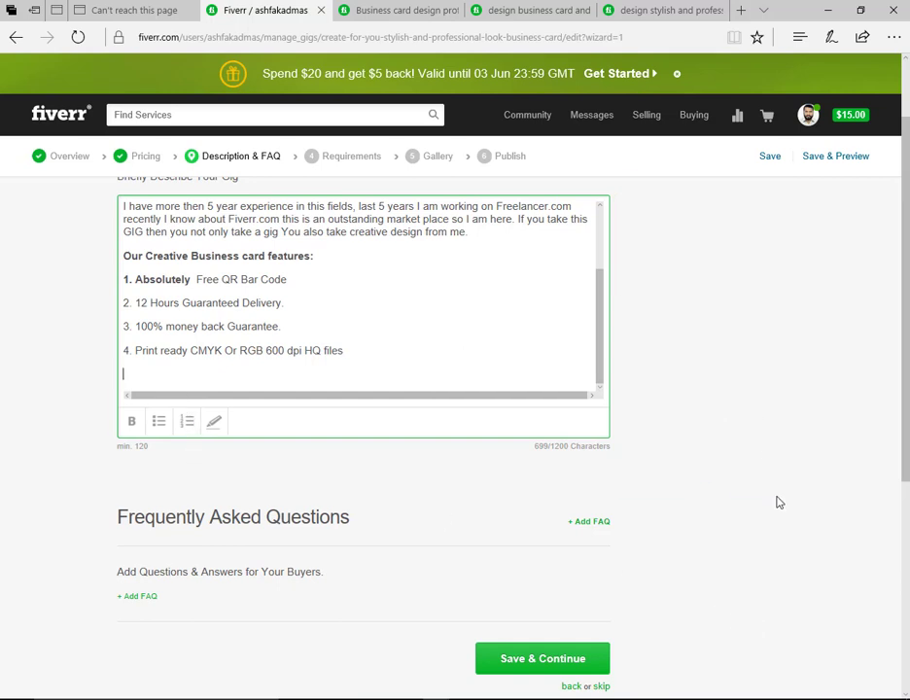
key("Return")
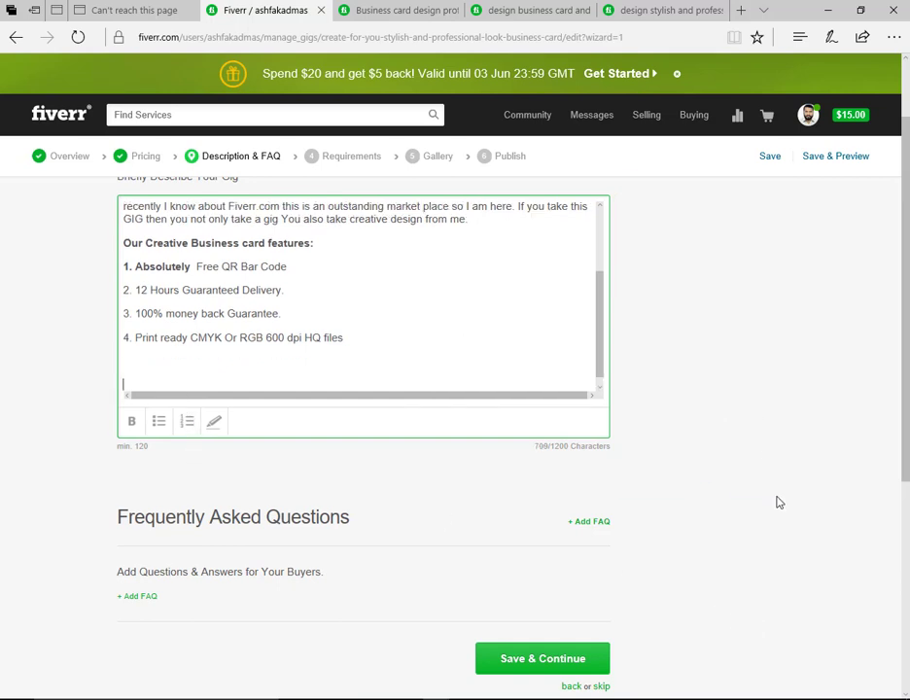
type("Pleass")
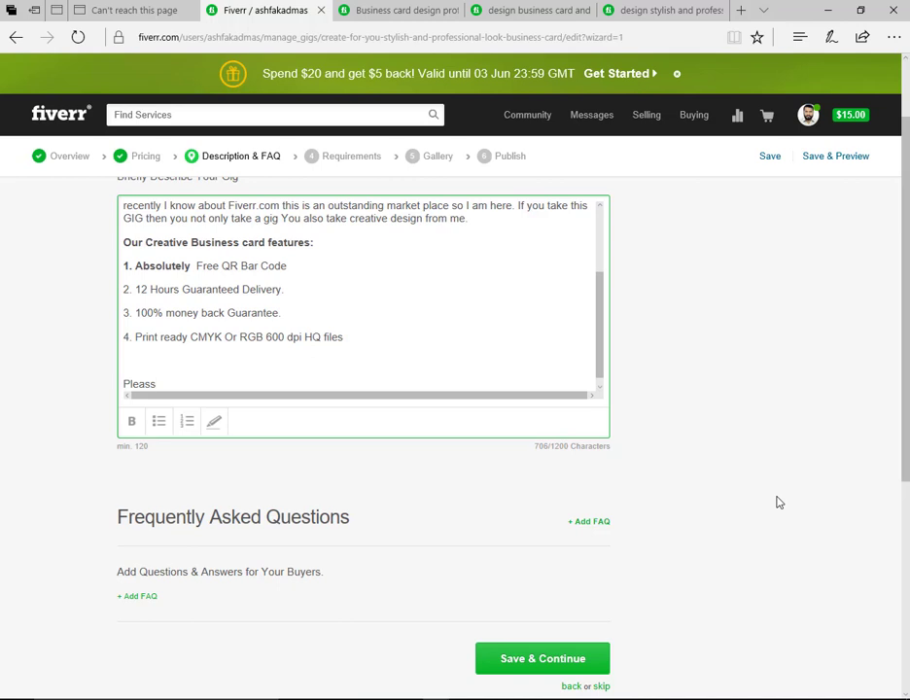
key("BackSpace")
type("e never contact P")
key("BackSpace")
type("personaly")
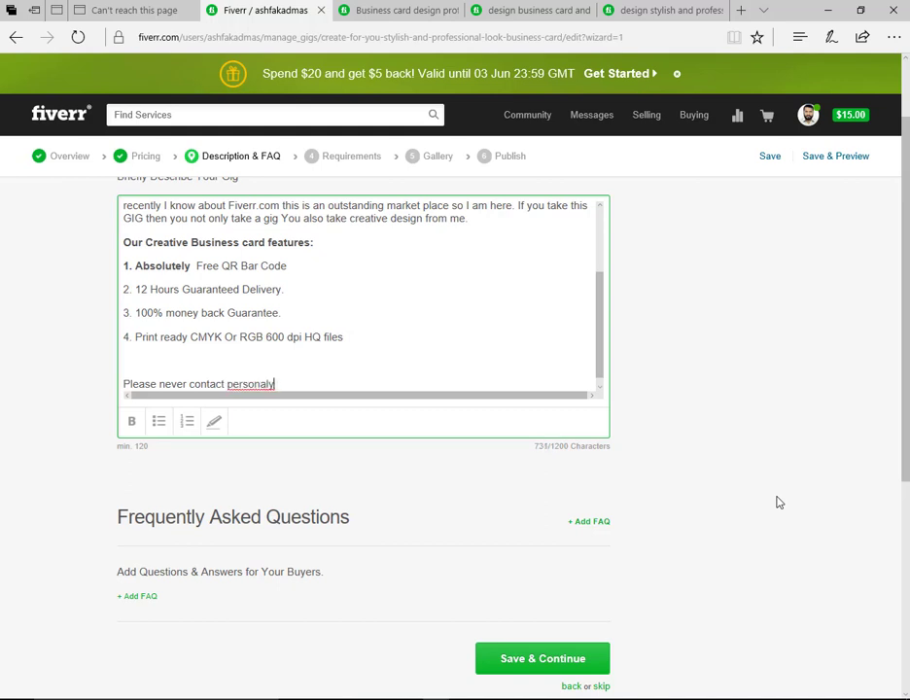
key("BackSpace")
key("BackSpace")
type("ly")
key("BackSpace")
Step: Continue the closing note with ". Because it's violate fiverr job condition."
type(". Because it's ")
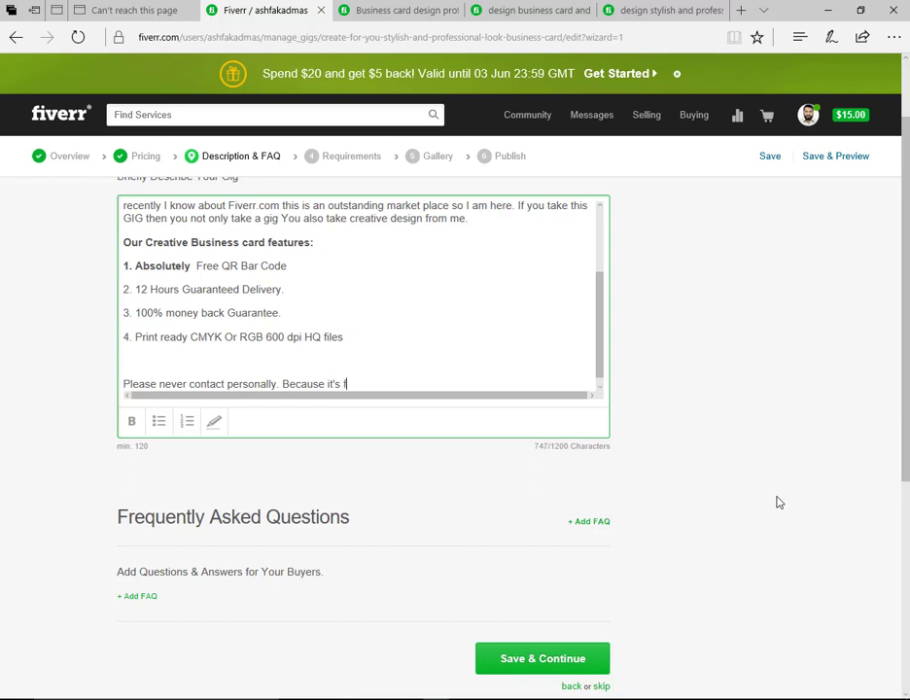
type("fiverr ")
type("vio ")
type("late")
key("End")
type("job ")
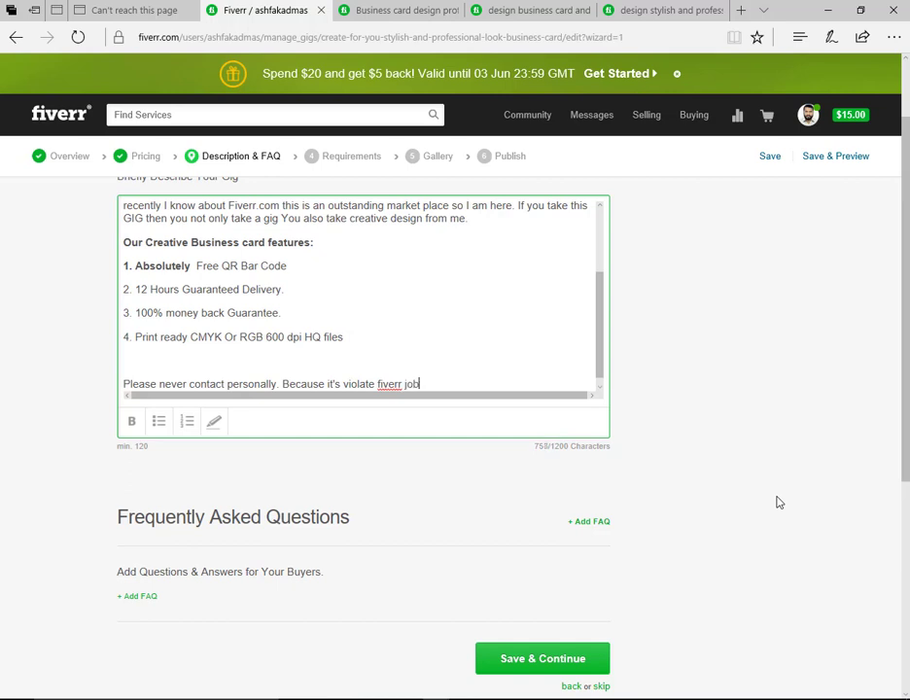
type("condition.")
Step: Make the closing note about personal contact bold
scroll(526, 387, "down", 1)
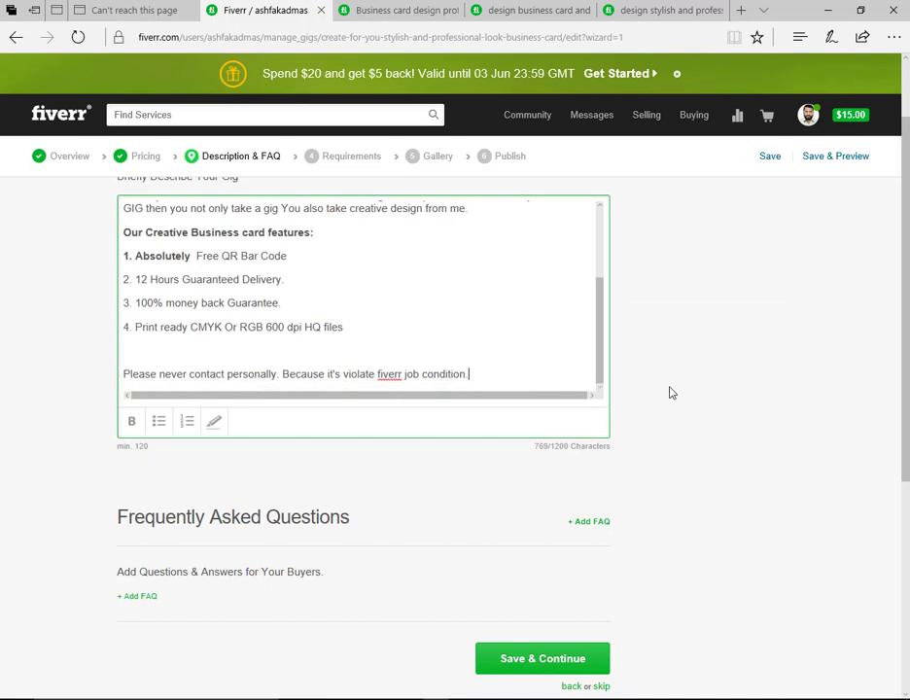
left_click_drag(125, 377, 127, 397)
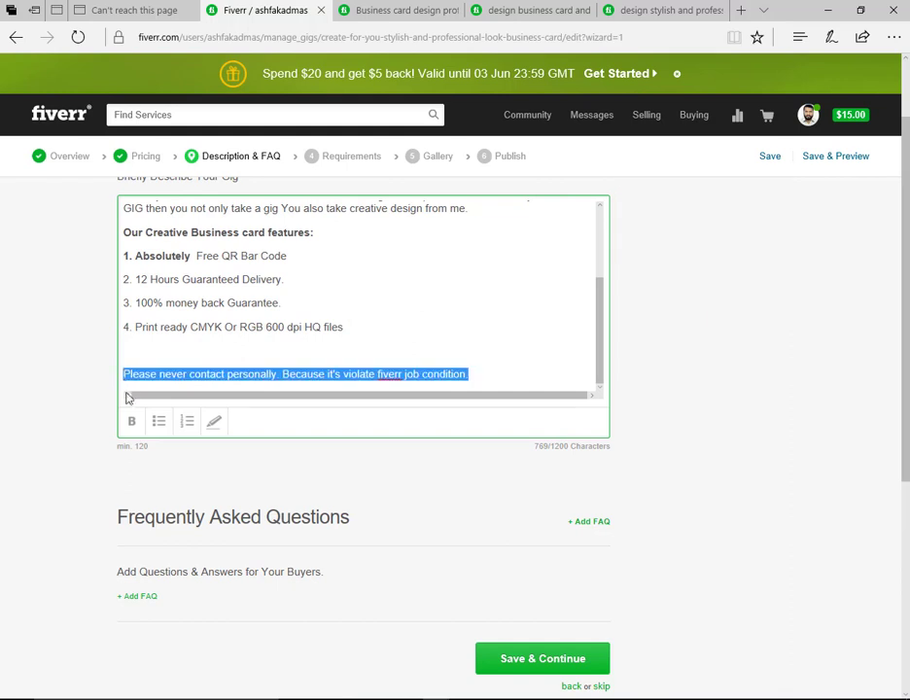
left_click(131, 422)
left_click(520, 378)
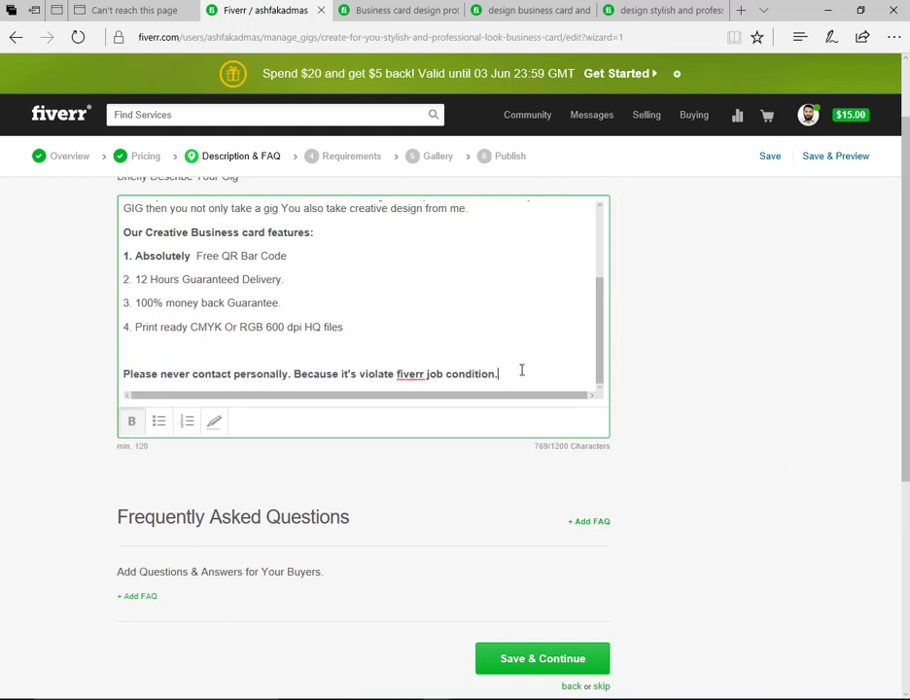
left_click(457, 342)
Step: Start a new FAQ entry and paste in the question "Is it printready?" copied from the first competing gig
scroll(490, 326, "down", 3)
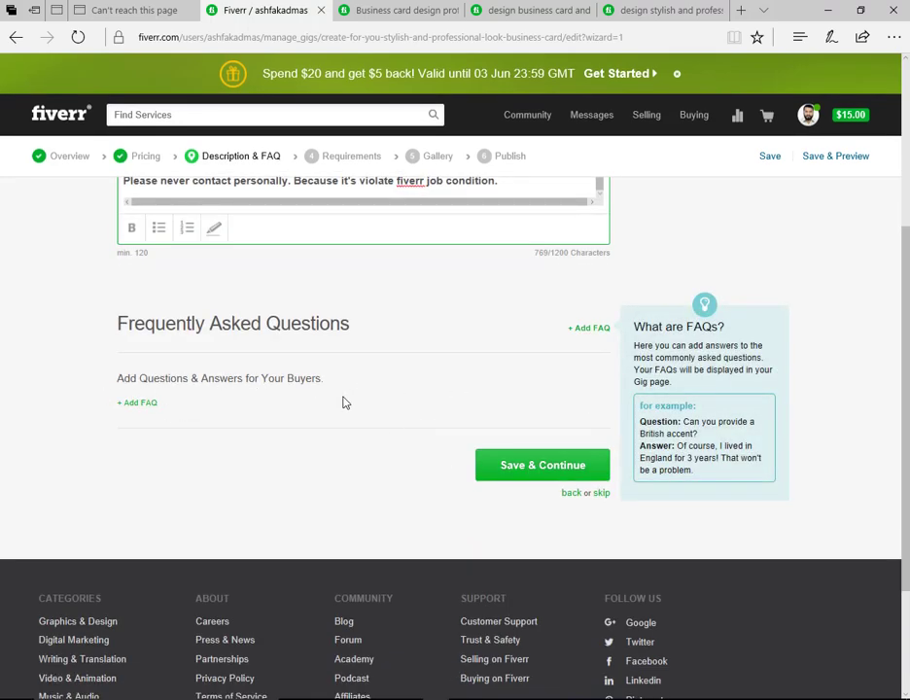
left_click(153, 412)
left_click(151, 417)
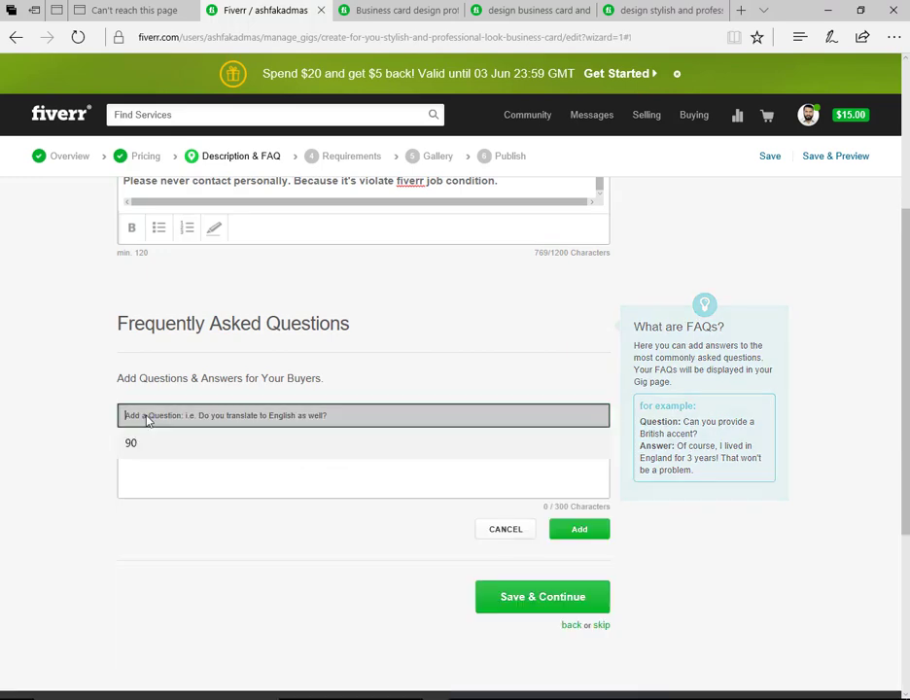
left_click(396, 13)
scroll(467, 450, "down", 10)
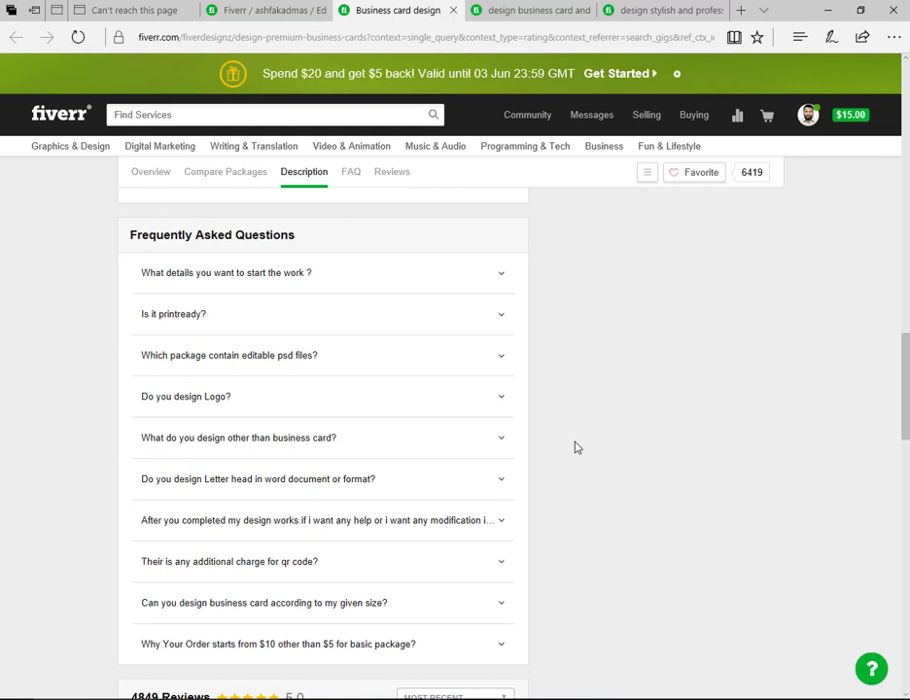
left_click(500, 317)
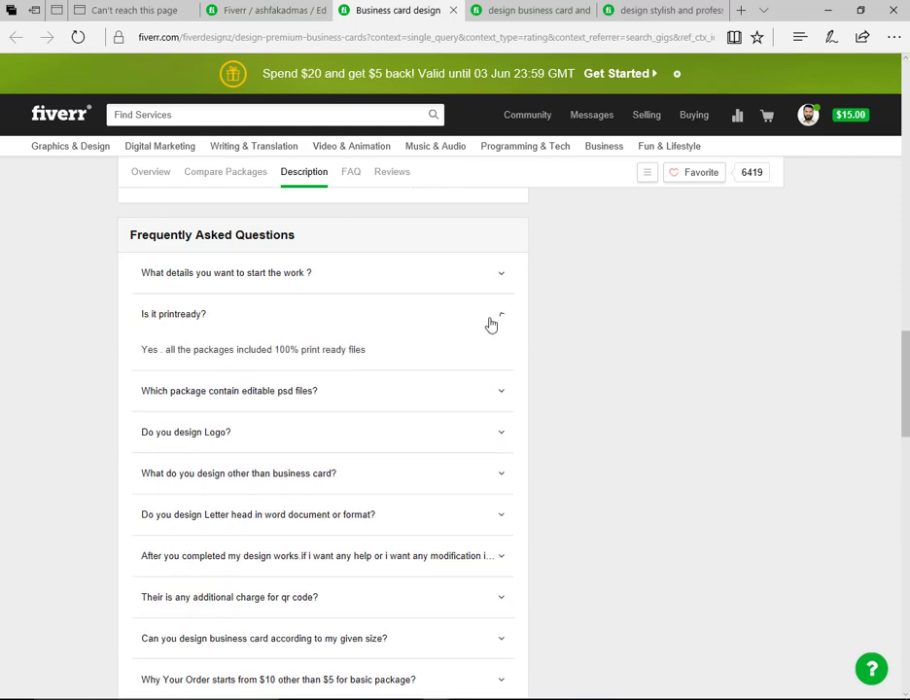
left_click_drag(226, 319, 140, 319)
key("ctrl+c")
left_click(287, 12)
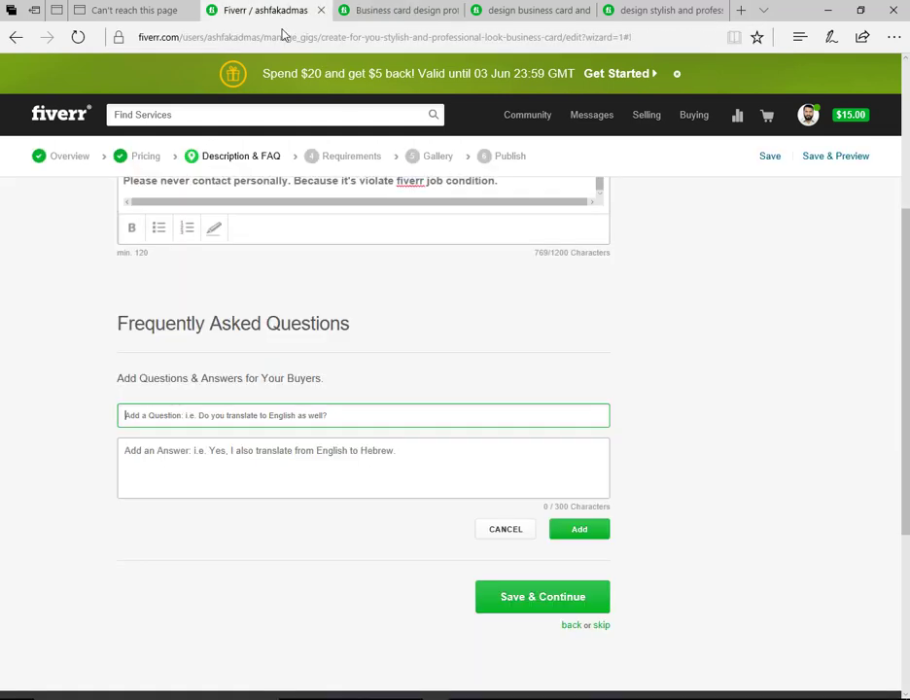
key("ctrl+v")
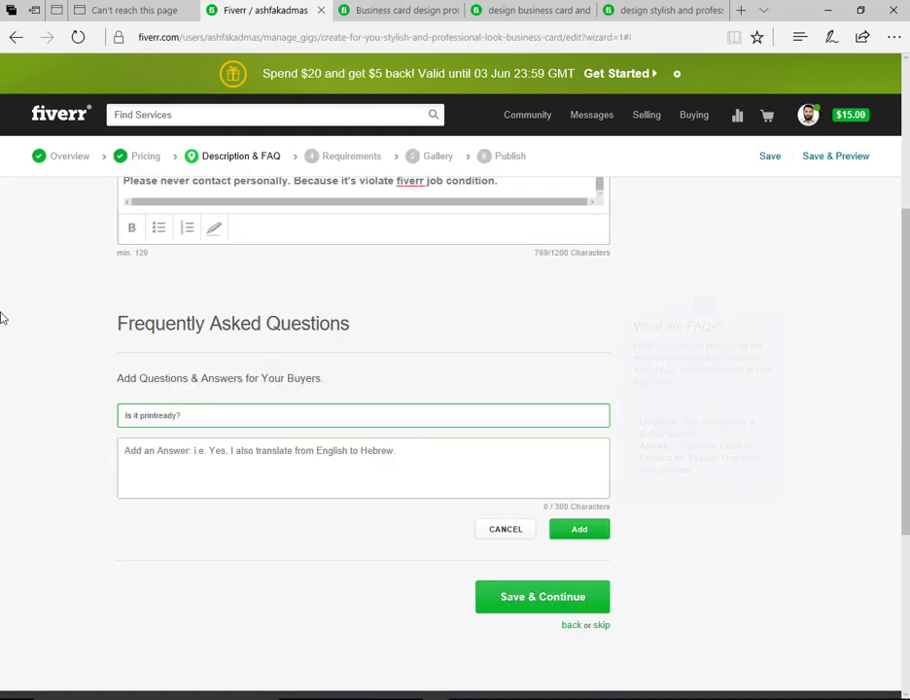
Step: Reword the pasted FAQ question to "Is My Design ready For Print?"
key("Left")
key("Left")
key("Left")
key("Left")
key("Left")
key("Left")
type("My Design")
key("Delete")
key("Delete")
key("Delete")
key("Delete")
key("Delete")
key("Right")
key("Right")
key("Right")
key("Right")
key("Right")
type("For Print")
Step: Copy the competing gig's answer to its print-ready question and paste it as the FAQ answer
left_click(409, 449)
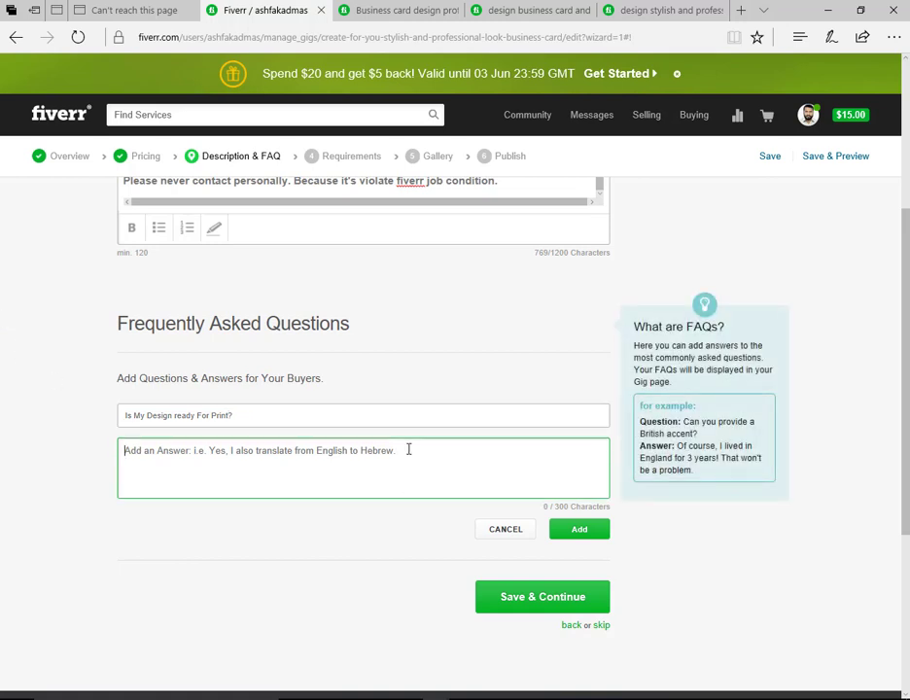
left_click(402, 8)
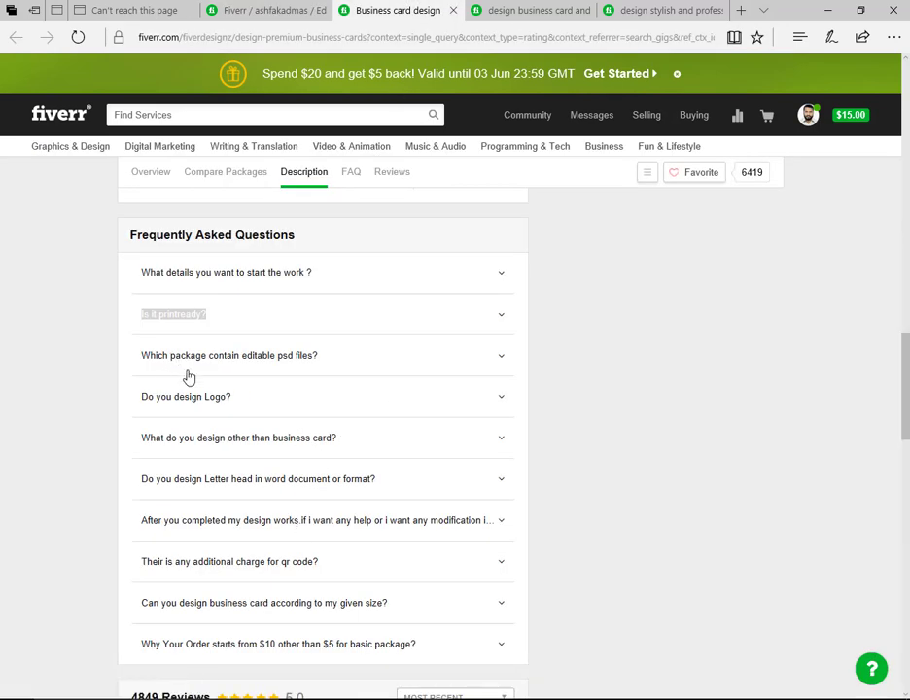
left_click(504, 315)
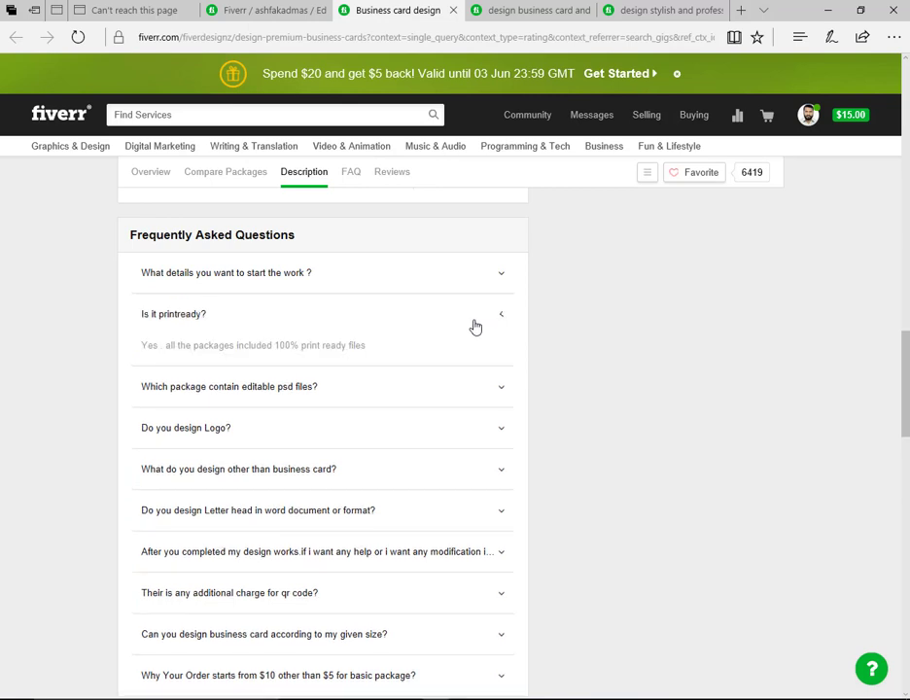
left_click_drag(379, 362, 139, 367)
key("ctrl+c")
left_click(243, 10)
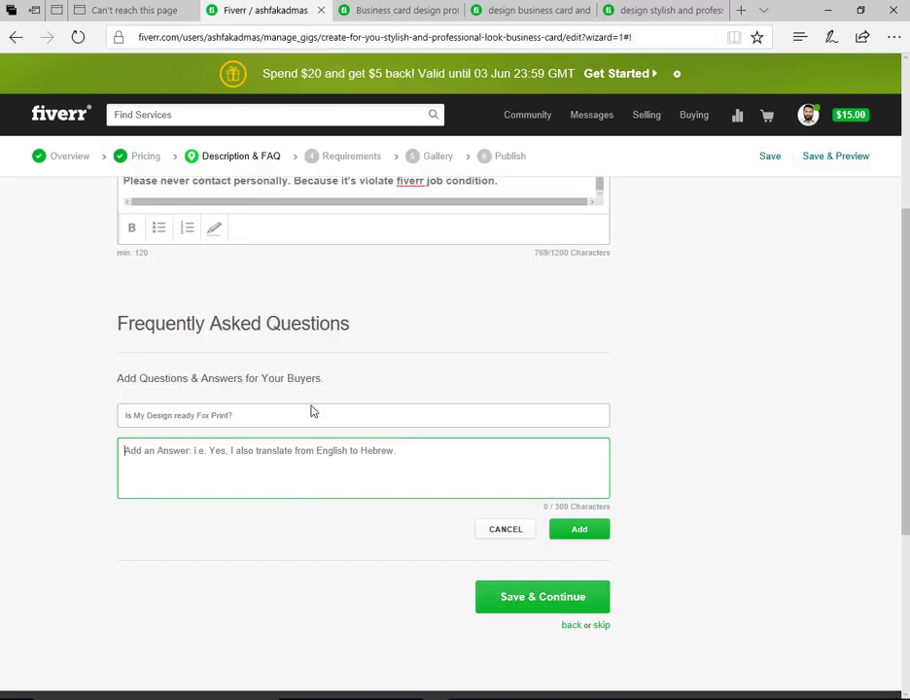
left_click(243, 494)
key("ctrl+v")
Step: Change the answer's opening to "Yes. In this gig", removing the stray space before the period
left_click(144, 453)
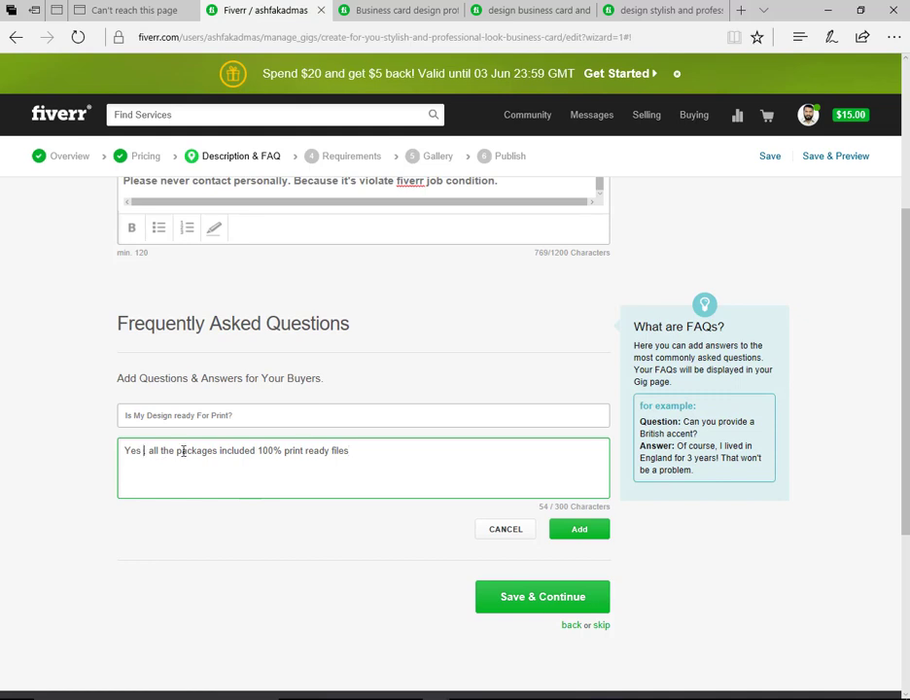
key("Delete")
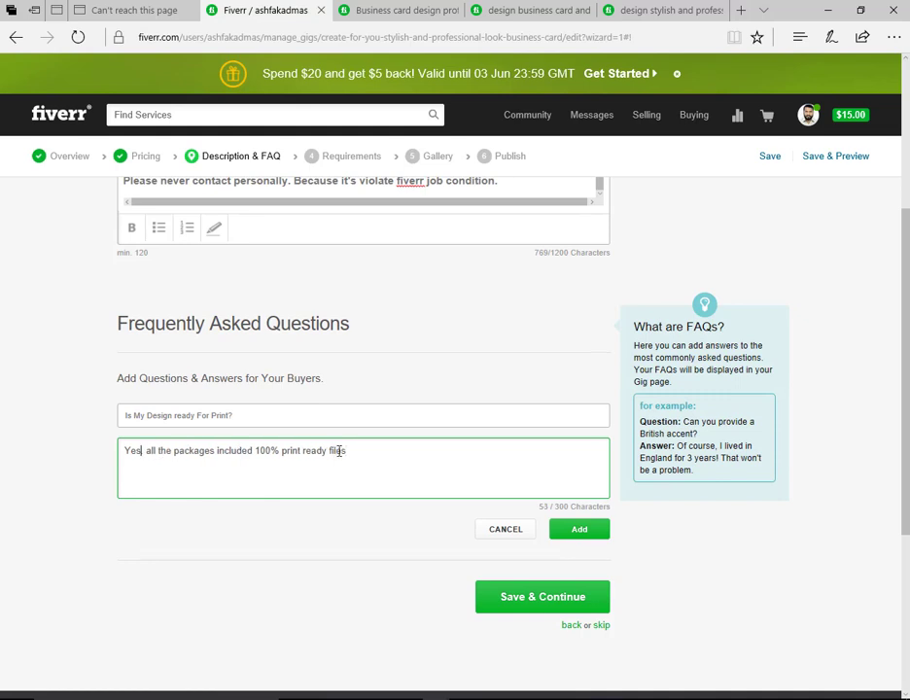
key("Right")
type(".")
type("In ")
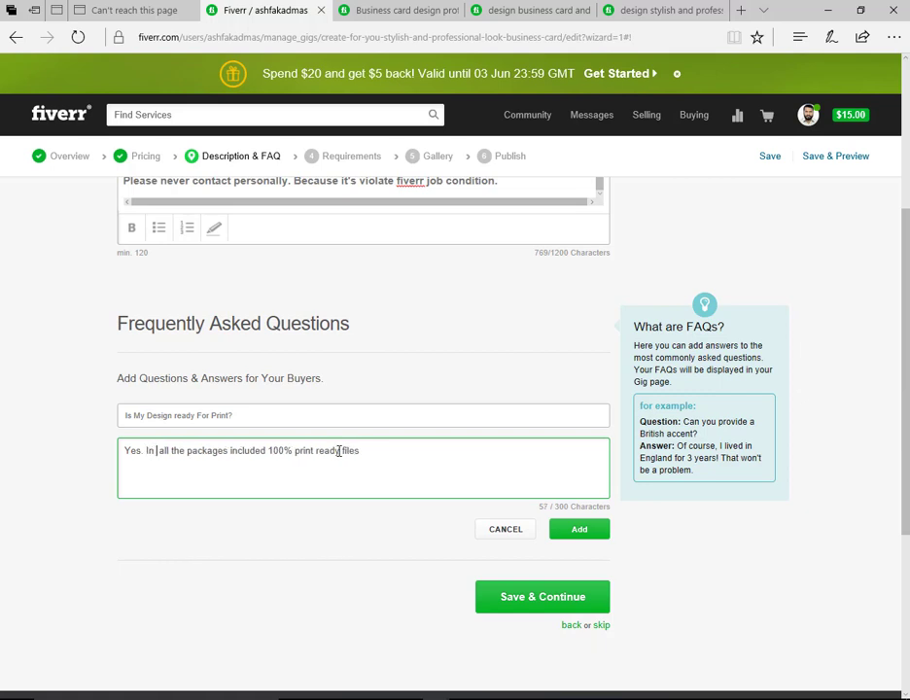
type("this gig")
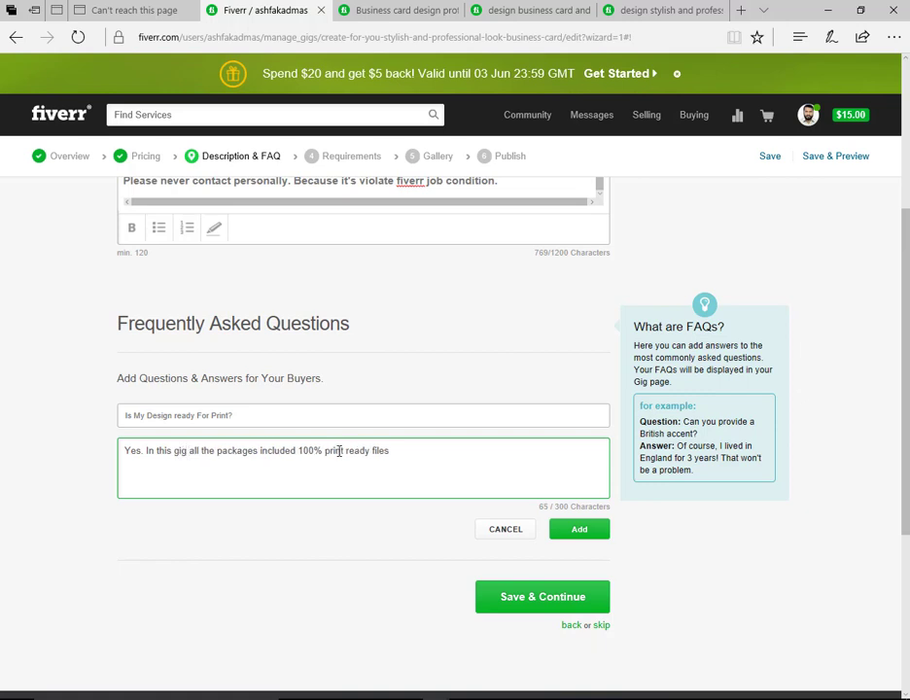
Step: Replace "all the packages included" with "you get" in the FAQ answer
key("shift+Right")
key("shift+Right")
key("shift+Right")
key("shift+Right")
key("shift+Right")
key("shift+Right")
key("shift+Right")
key("shift+Right")
key("shift+Right")
key("shift+Right")
key("shift+Right")
key("shift+Right")
key("shift+Right")
key("shift+Right")
key("shift+Right")
key("shift+Right")
key("shift+Right")
key("shift+Right")
key("shift+Right")
key("shift+Right")
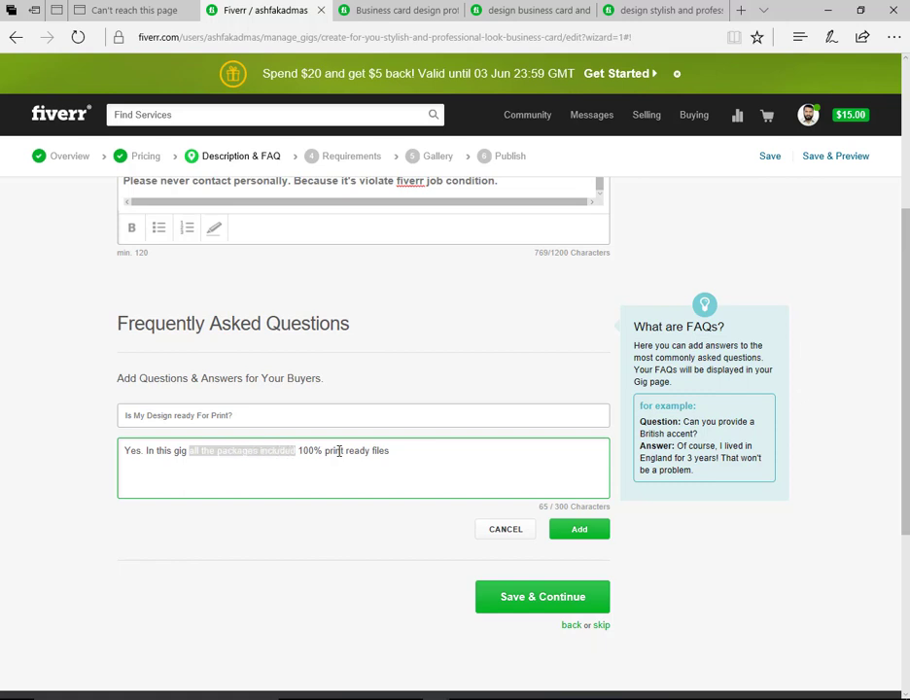
type("you ")
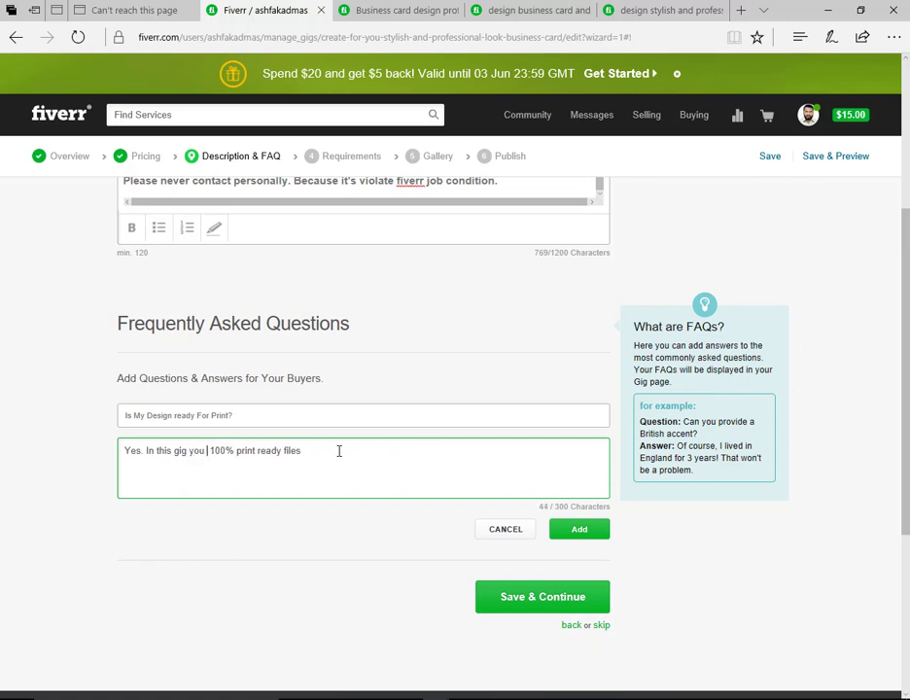
type("get")
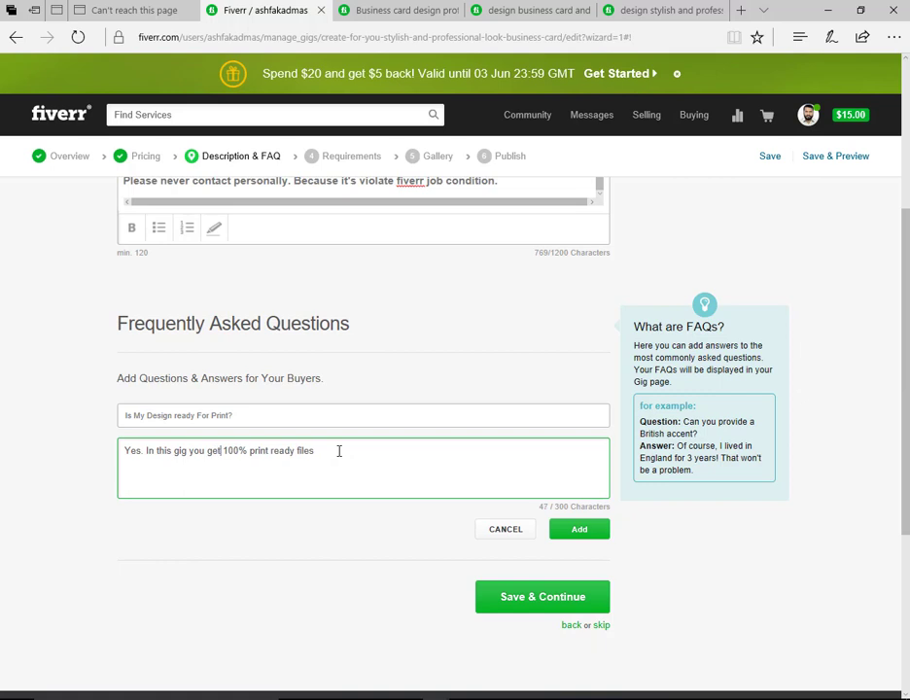
Step: Finish the answer and add the print-readiness question to the gig's FAQ list
key("Right")
key("Right")
key("Right")
key("Right")
key("Right")
key("Right")
key("Right")
key("Right")
key("Right")
key("Right")
key("Right")
key("Right")
key("Right")
key("Right")
key("Right")
key("Right")
key("Right")
key("Right")
key("Right")
key("Right")
left_click(580, 530)
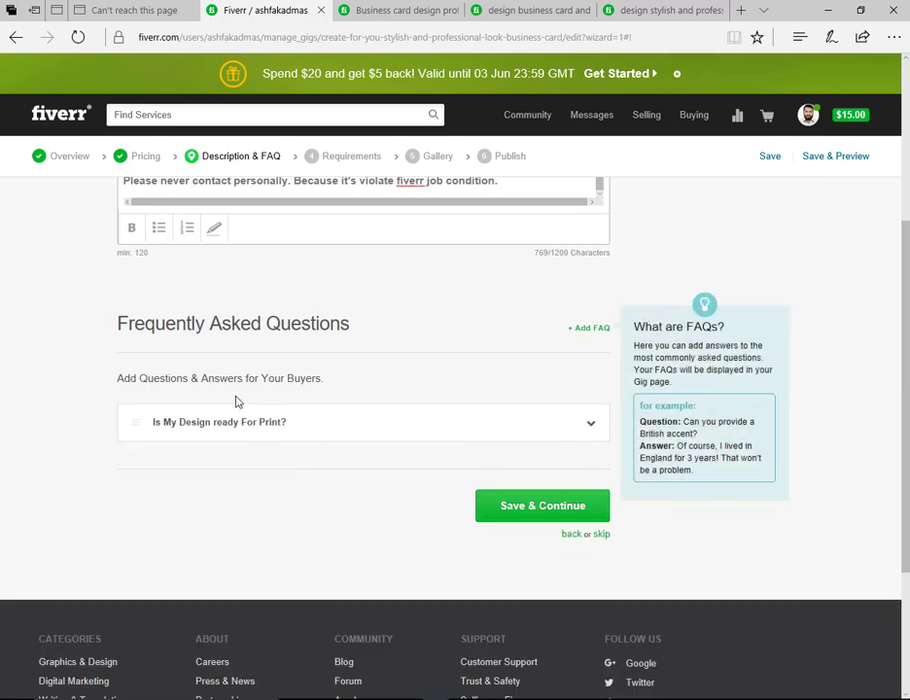
Step: Examine the first competing gig's FAQ, including its logo design answer, for further question ideas and return to the gig being edited
left_click(374, 19)
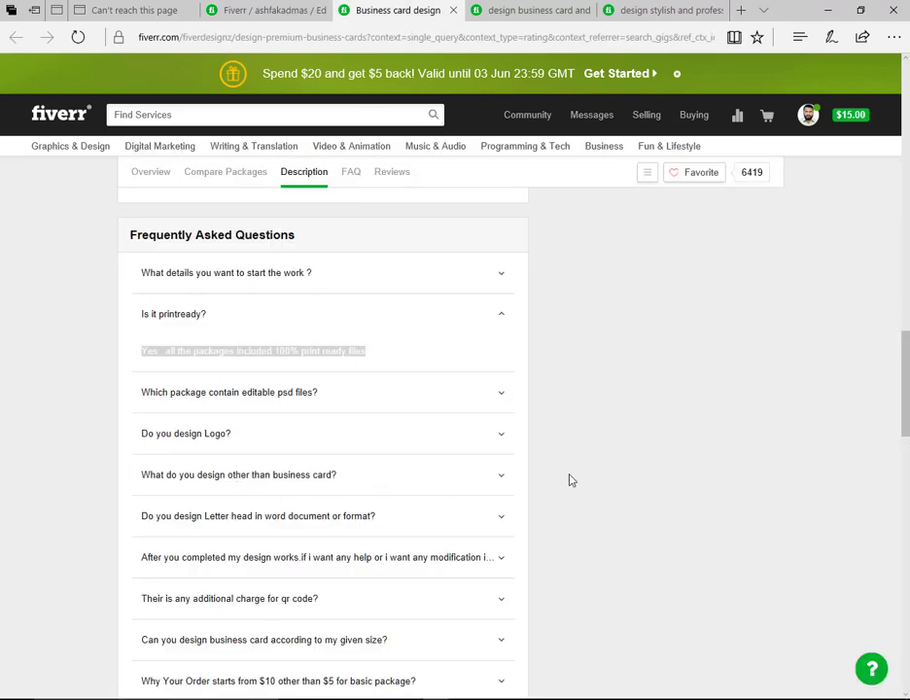
scroll(571, 480, "up", 1)
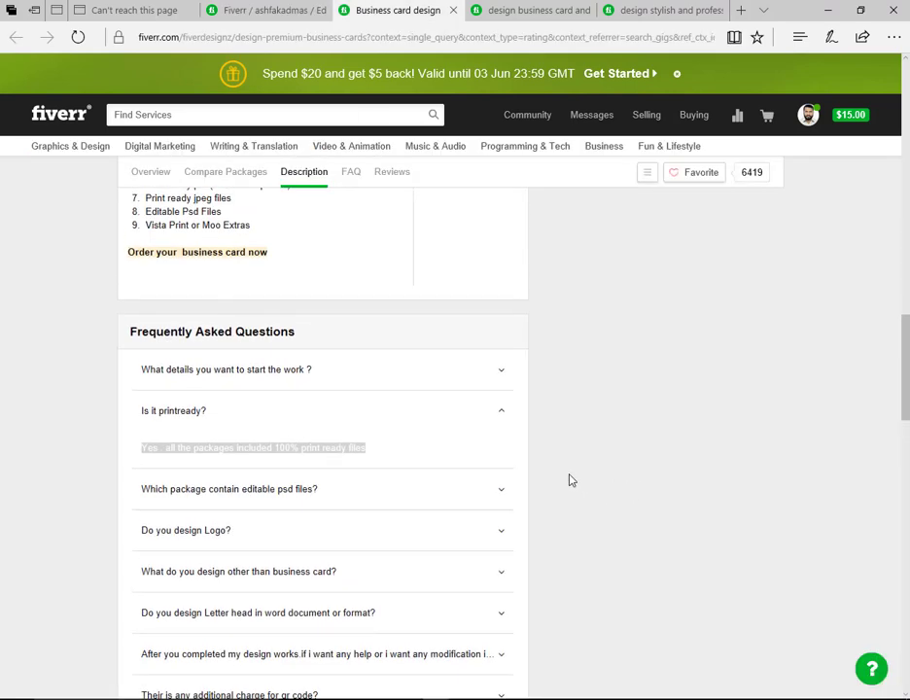
scroll(571, 481, "down", 1)
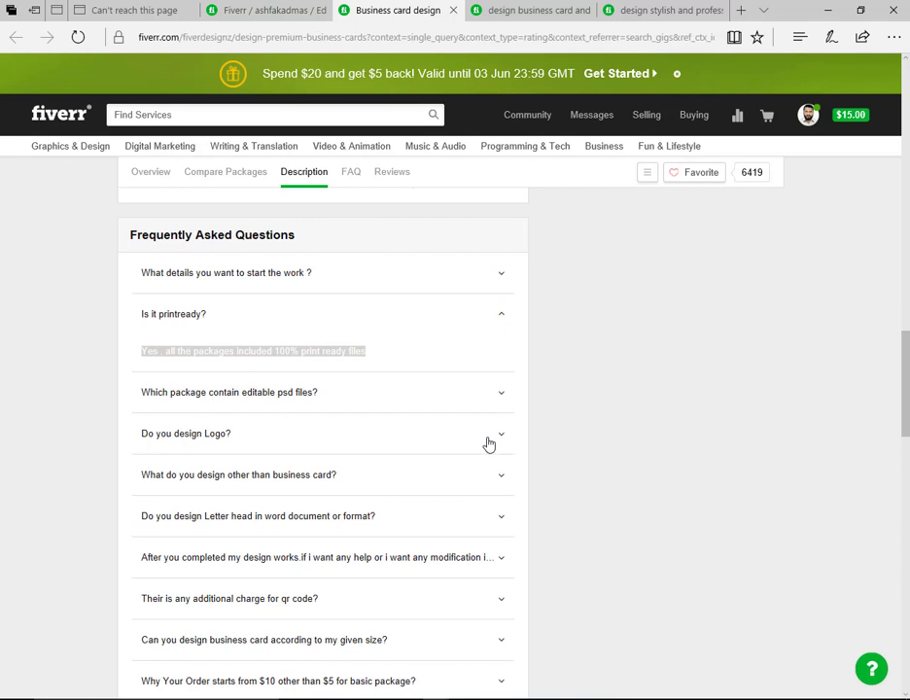
left_click(490, 438)
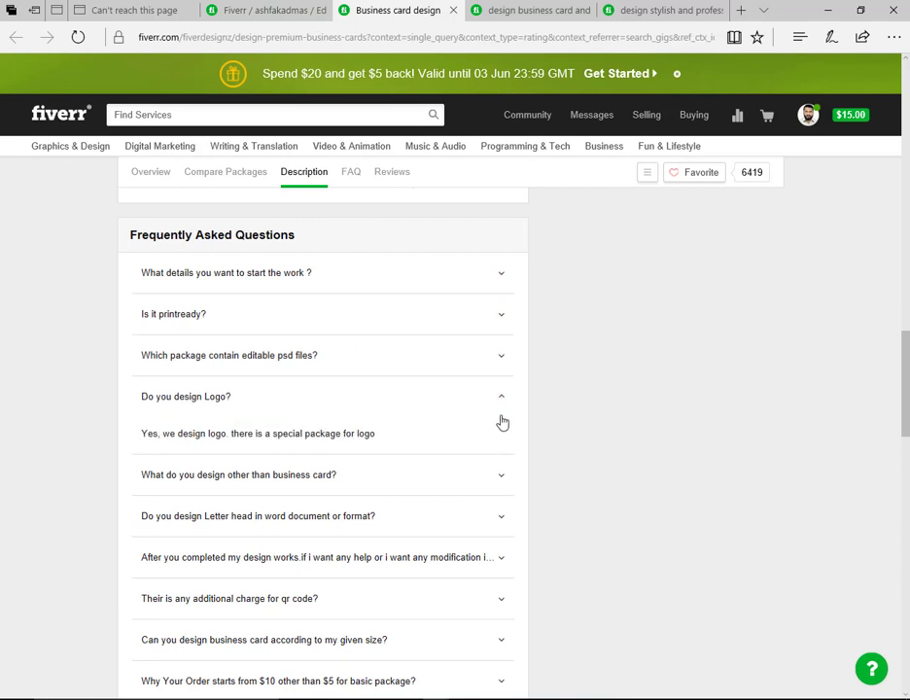
left_click(502, 403)
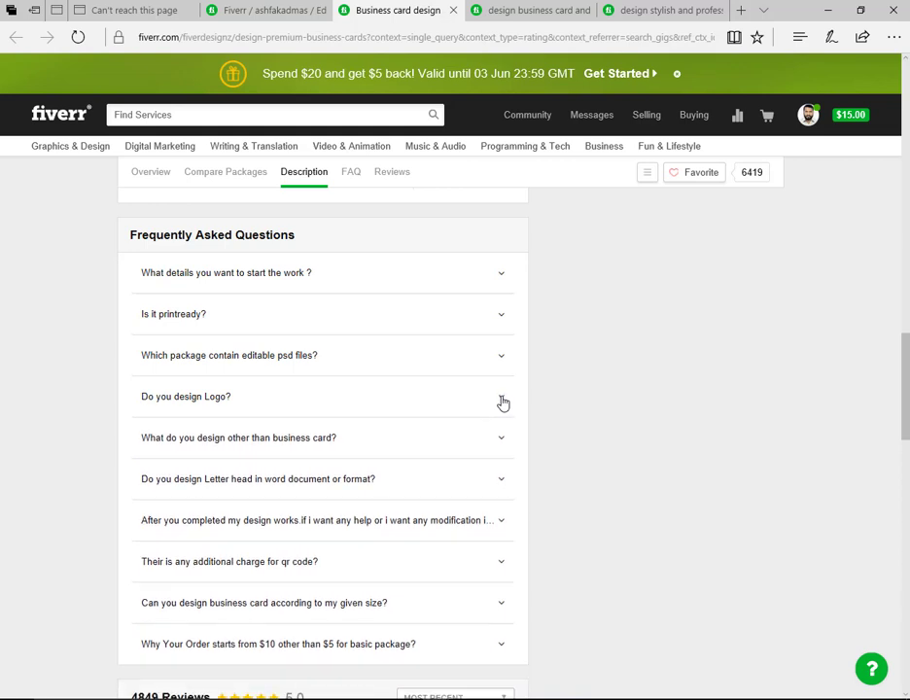
scroll(541, 479, "down", 1)
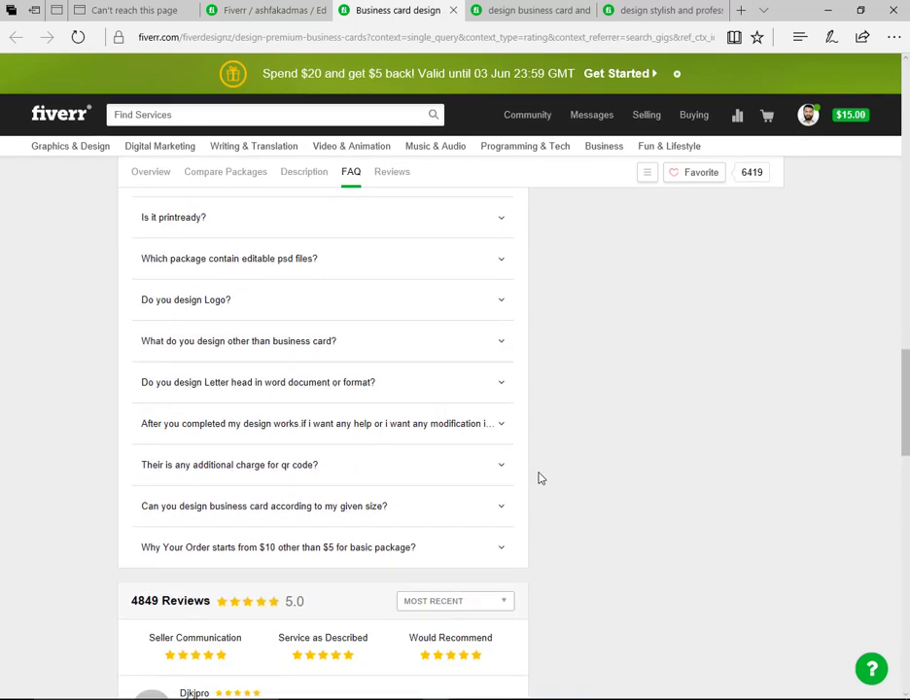
scroll(538, 477, "up", 5)
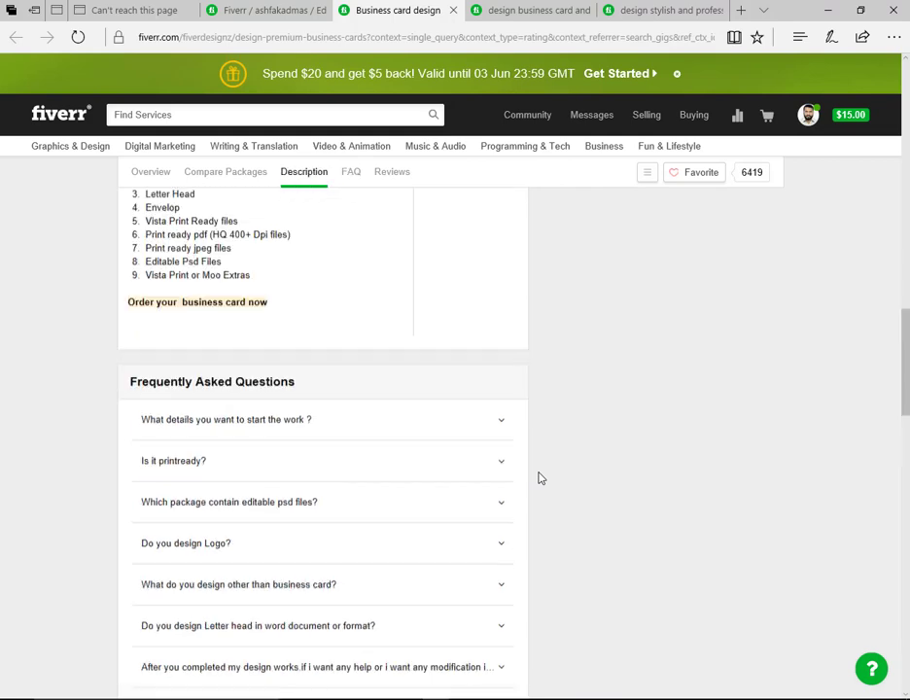
left_click(294, 22)
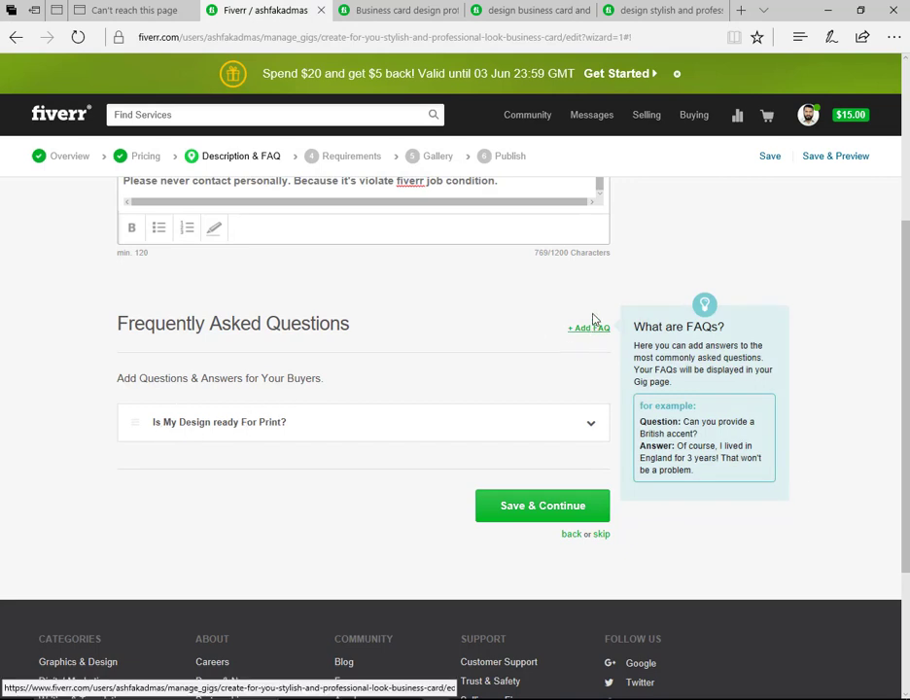
Step: Save the description and FAQ section, continue to the buyer requirements, and open the first requirement for entry
scroll(630, 278, "up", 3)
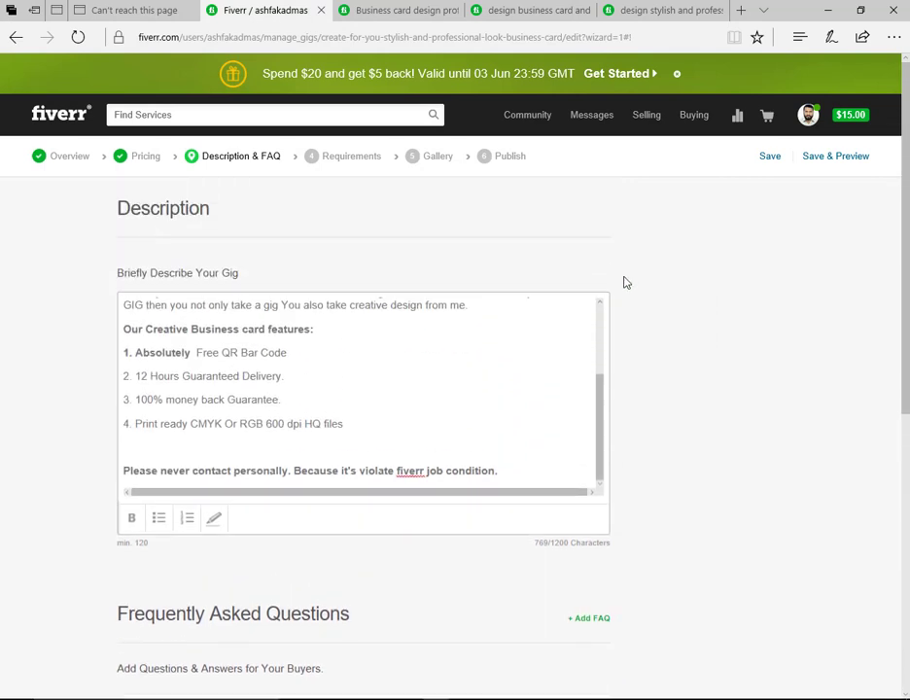
scroll(623, 293, "down", 3)
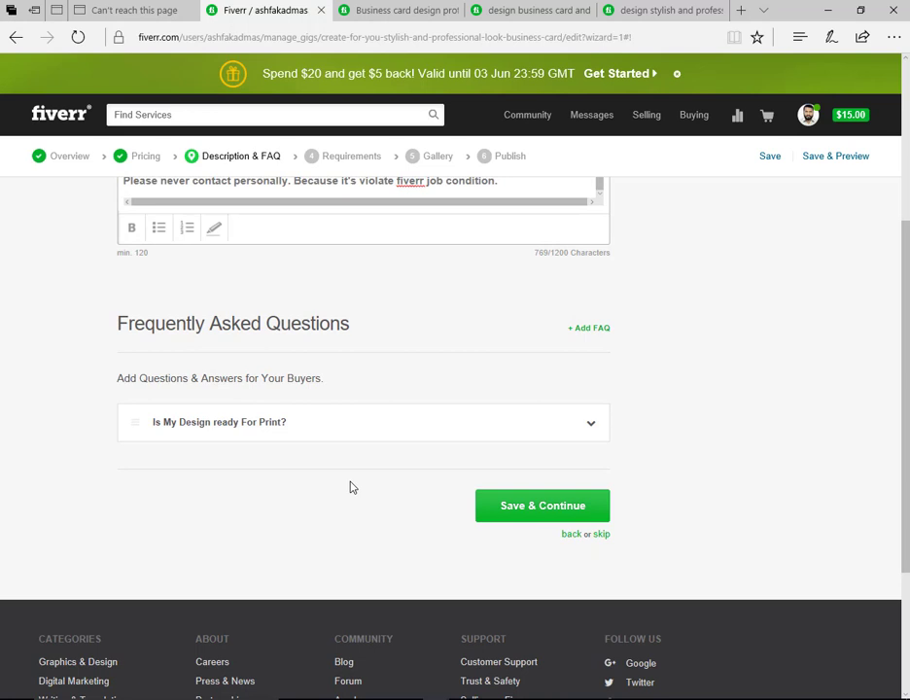
left_click(542, 506)
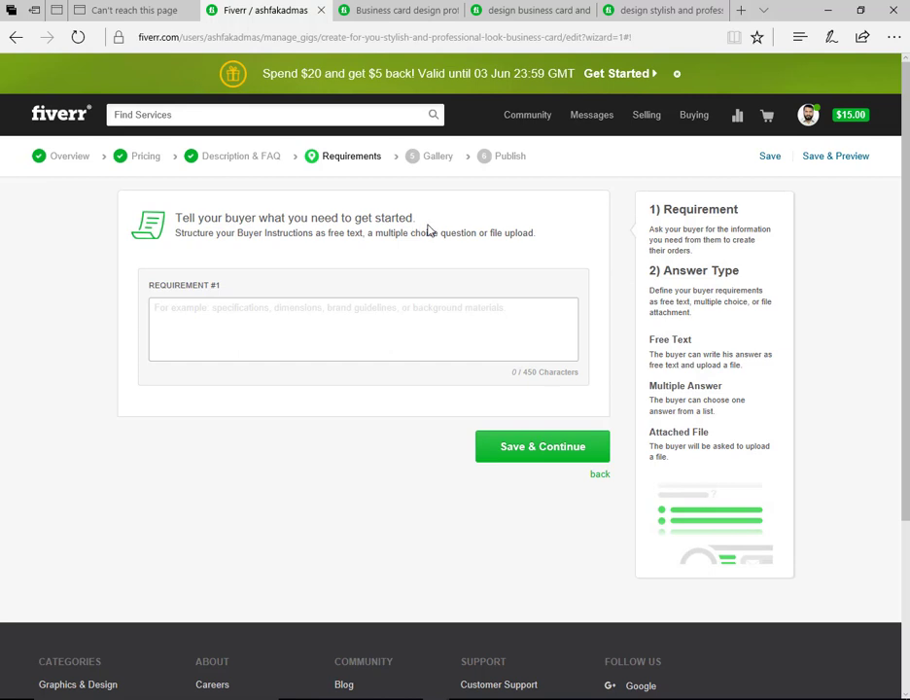
left_click(206, 320)
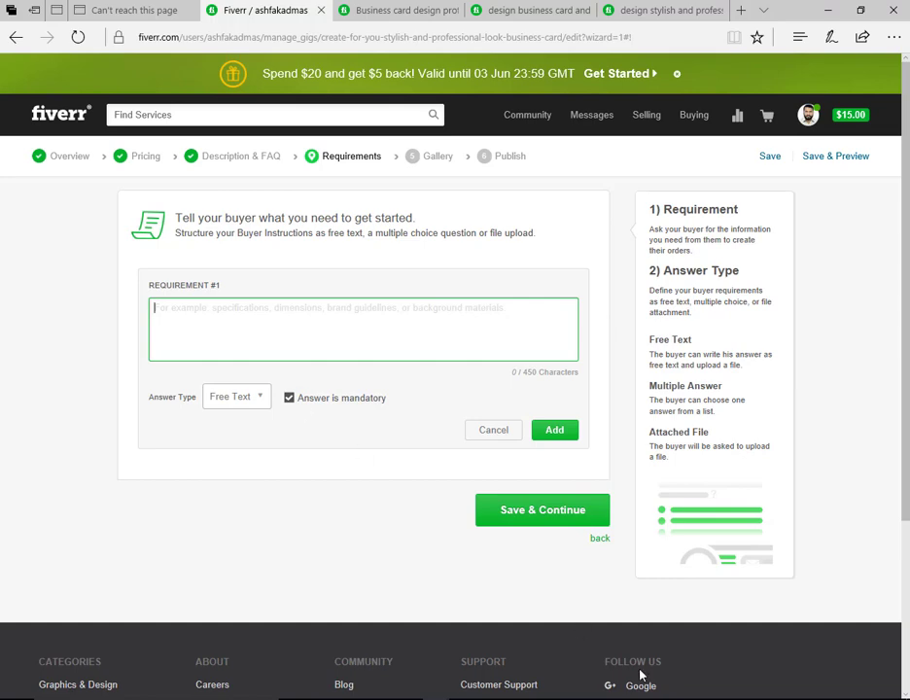
Step: Examine the first competing gig's FAQ questions, package contents and description for ideas on buyer requirements
left_click(370, 14)
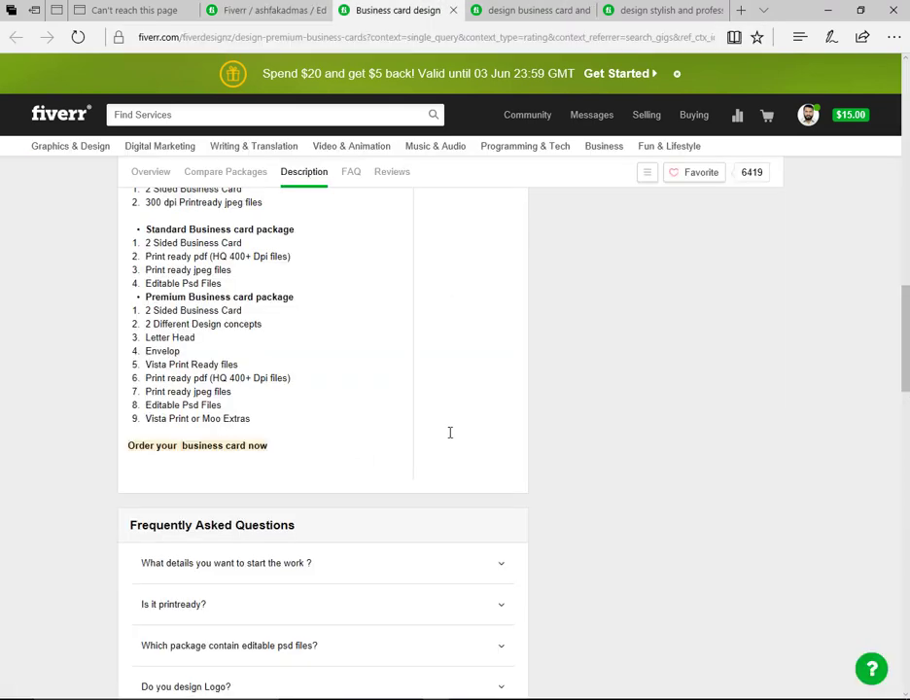
scroll(450, 433, "down", 7)
scroll(449, 437, "up", 4)
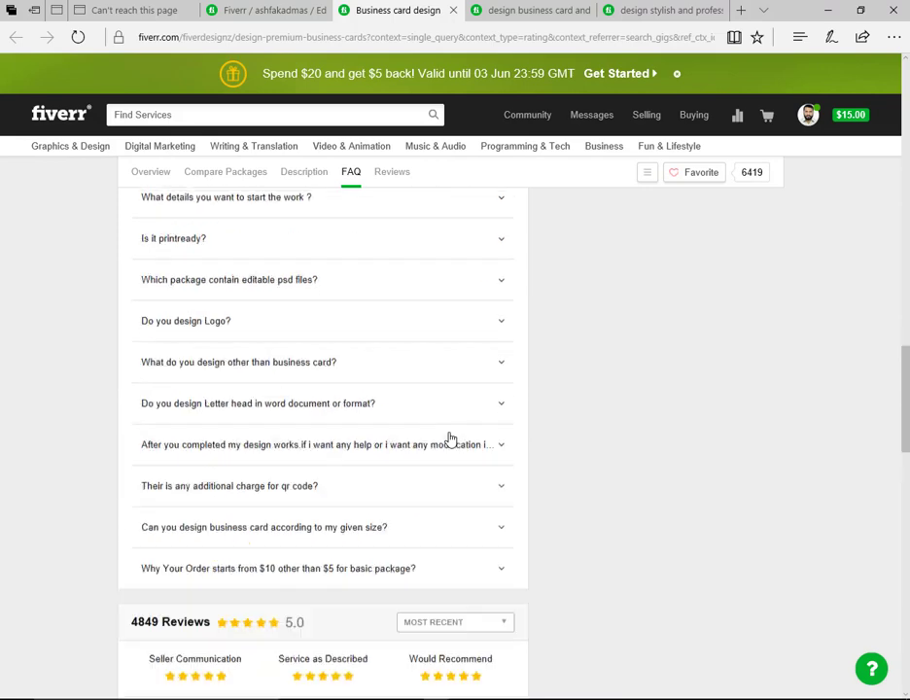
scroll(449, 438, "down", 1)
scroll(478, 442, "up", 3)
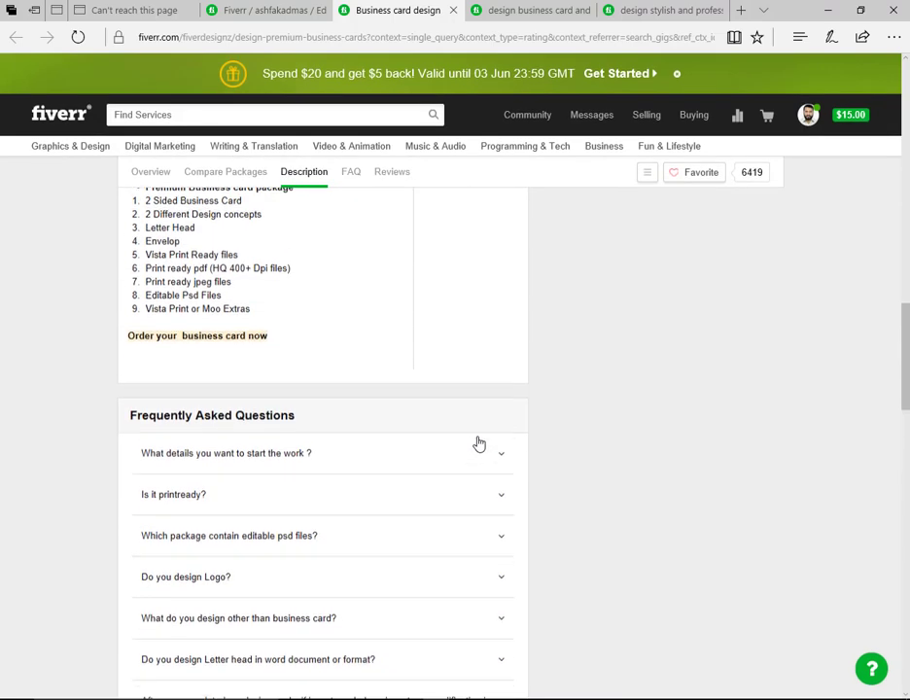
scroll(478, 444, "up", 1)
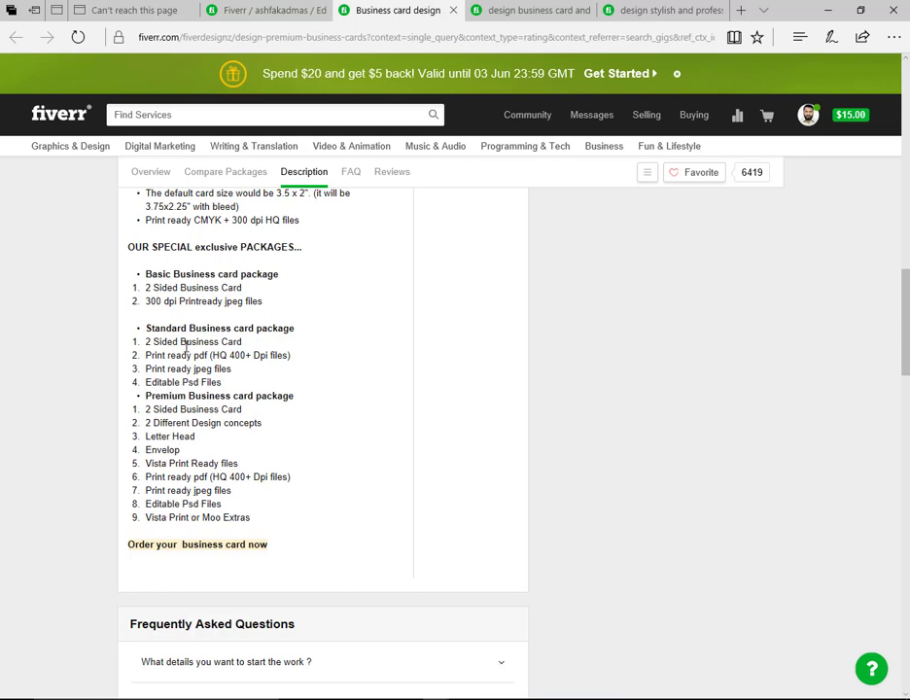
scroll(476, 380, "up", 2)
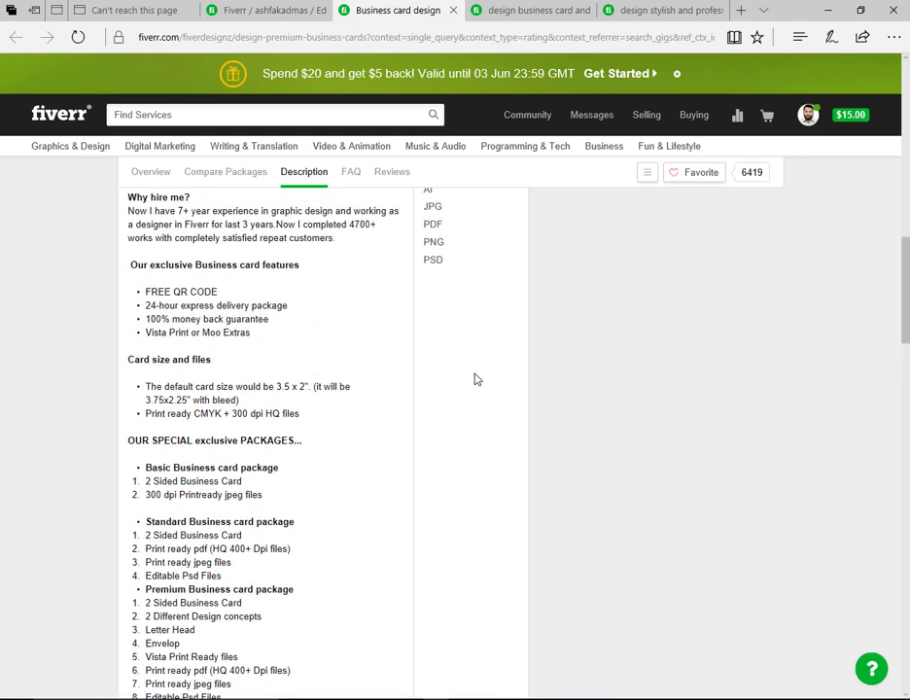
scroll(476, 380, "up", 1)
scroll(477, 379, "up", 1)
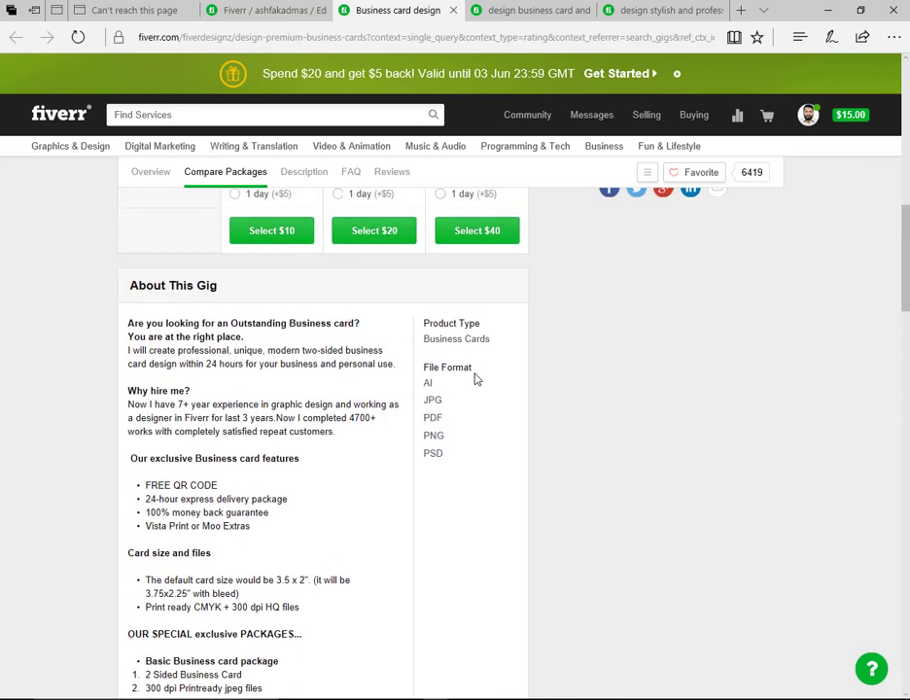
Step: Examine the second and third competing gigs' descriptions and package details and return to the gig being edited
left_click(496, 12)
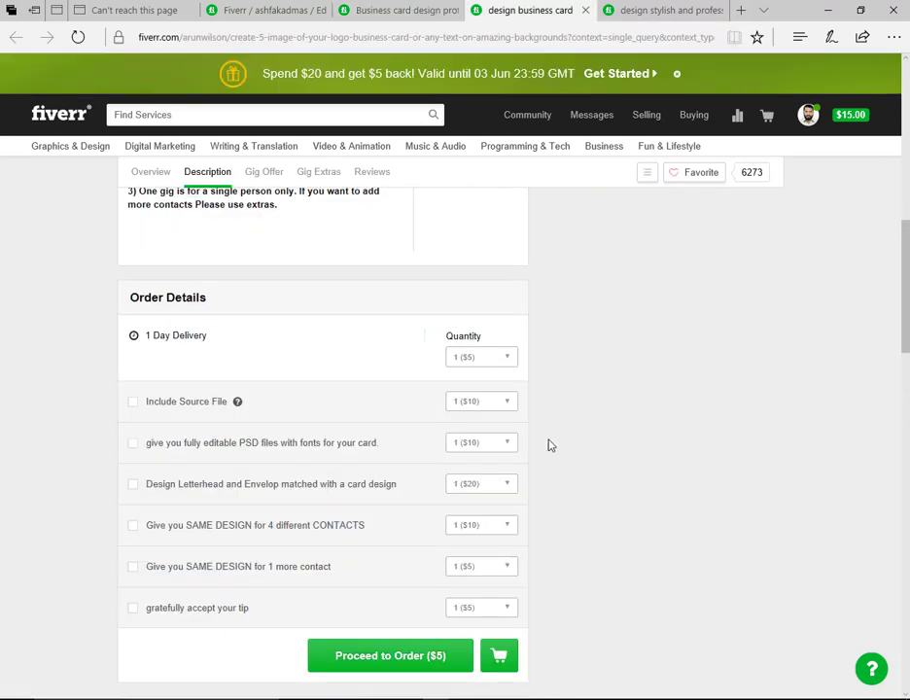
scroll(554, 447, "up", 3)
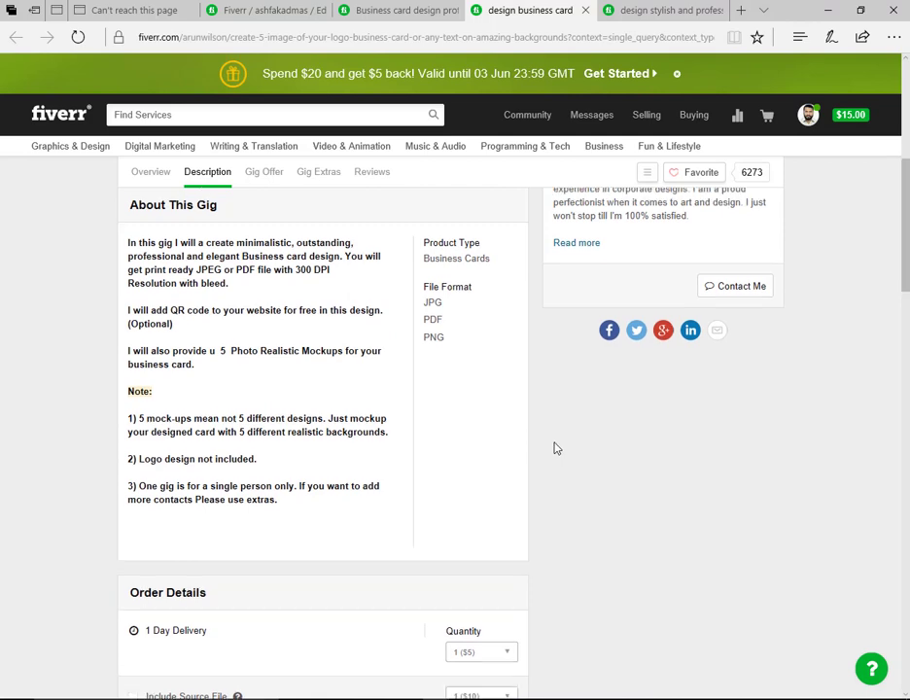
scroll(555, 448, "up", 2)
left_click(644, 10)
scroll(501, 403, "up", 5)
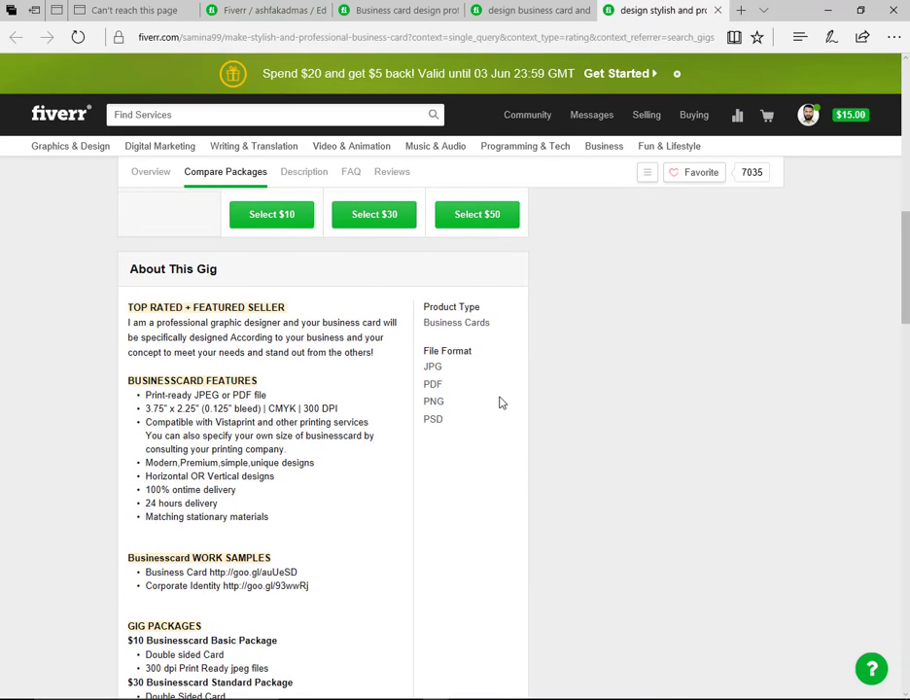
scroll(501, 402, "down", 1)
scroll(501, 403, "down", 10)
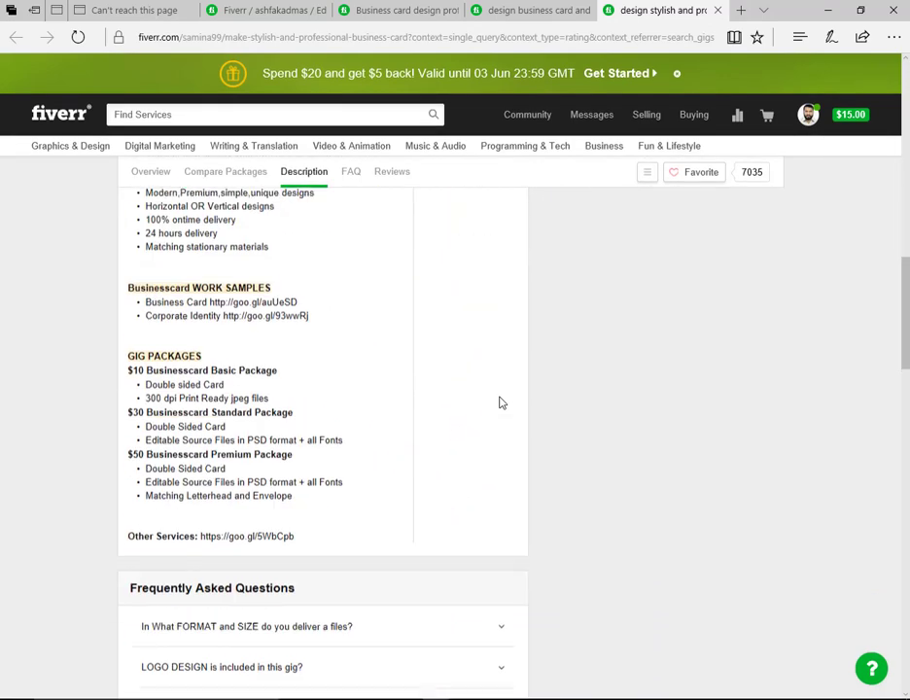
left_click(239, 14)
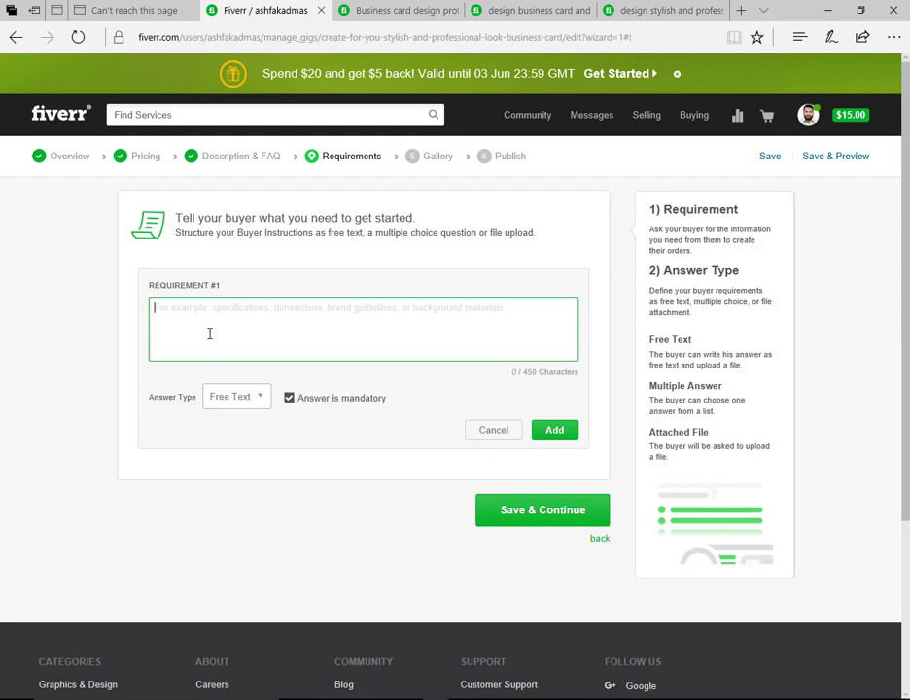
Step: Add the mandatory free-text requirement "You provide all information which you want to add on your business card." and continue to the gallery
type("You pro")
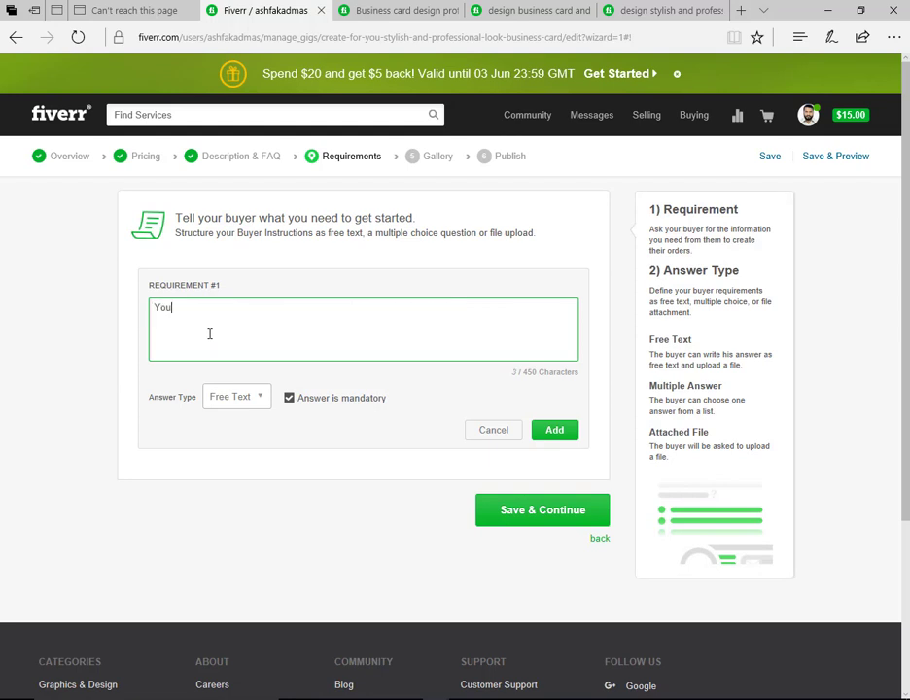
type("ide all information")
type("which ")
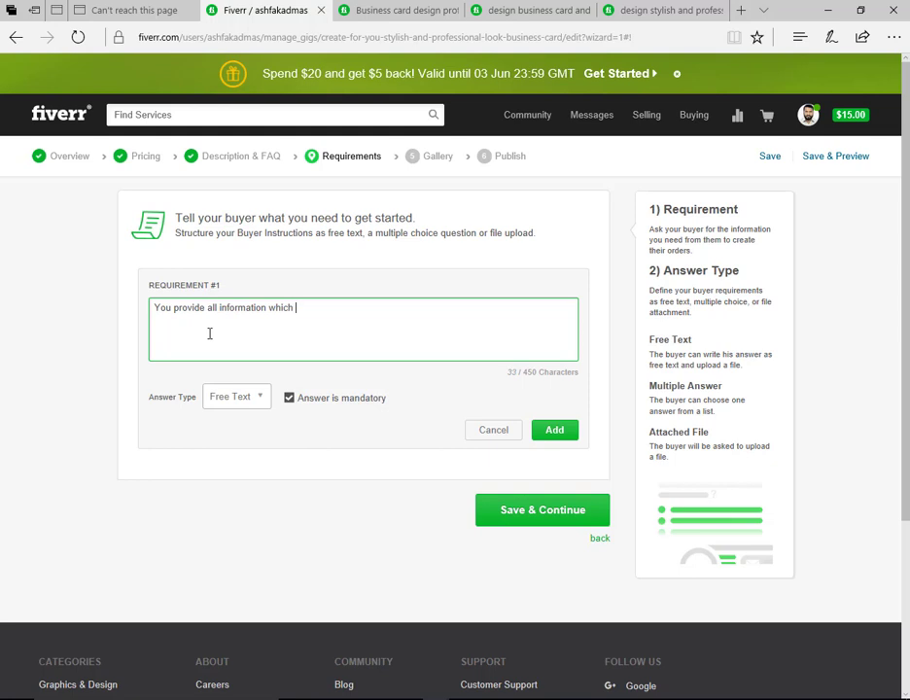
type("you want to add on your ")
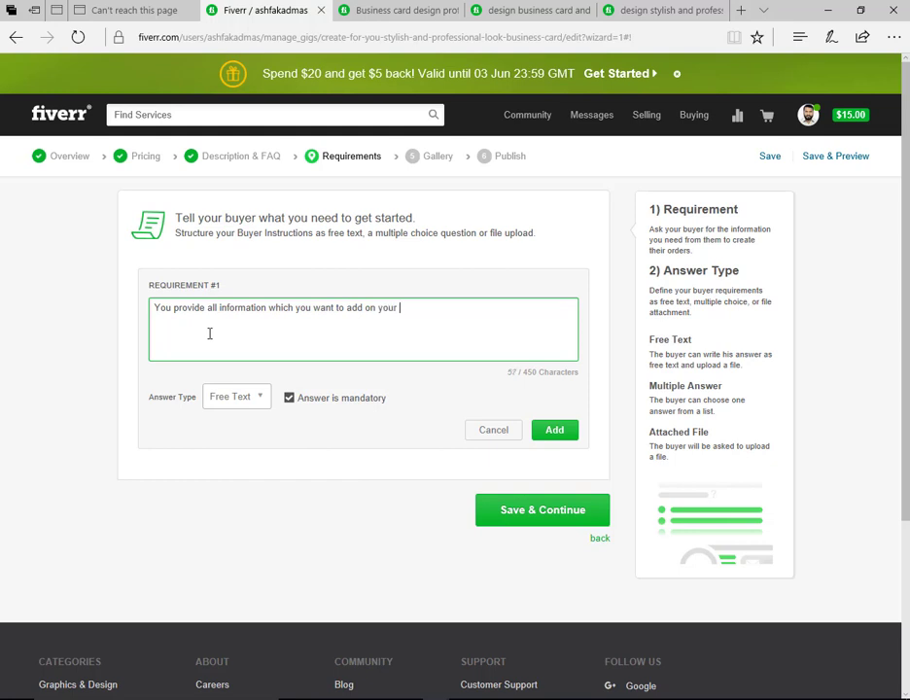
type("business card.")
left_click(556, 434)
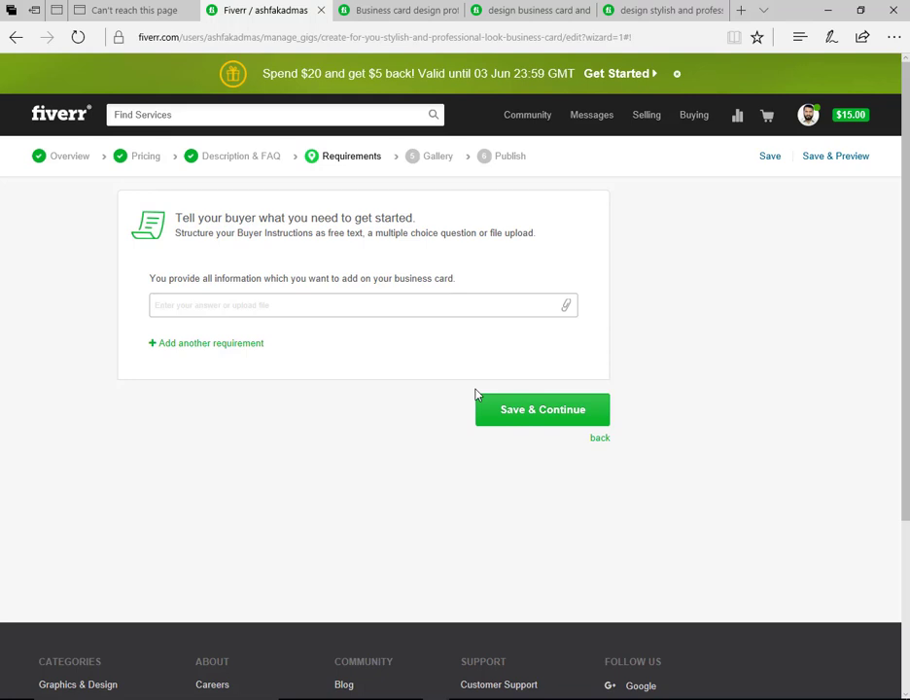
left_click(561, 422)
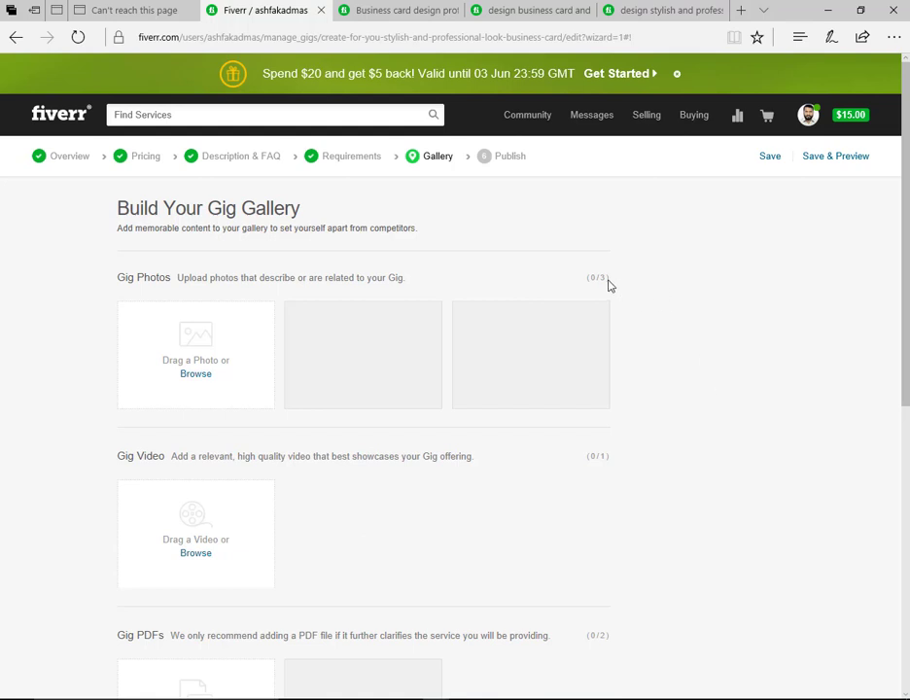
Step: Upload the Business Card 1 image from the desktop's Banner > Business Card folder as the first gig photo
mouse_move(591, 278)
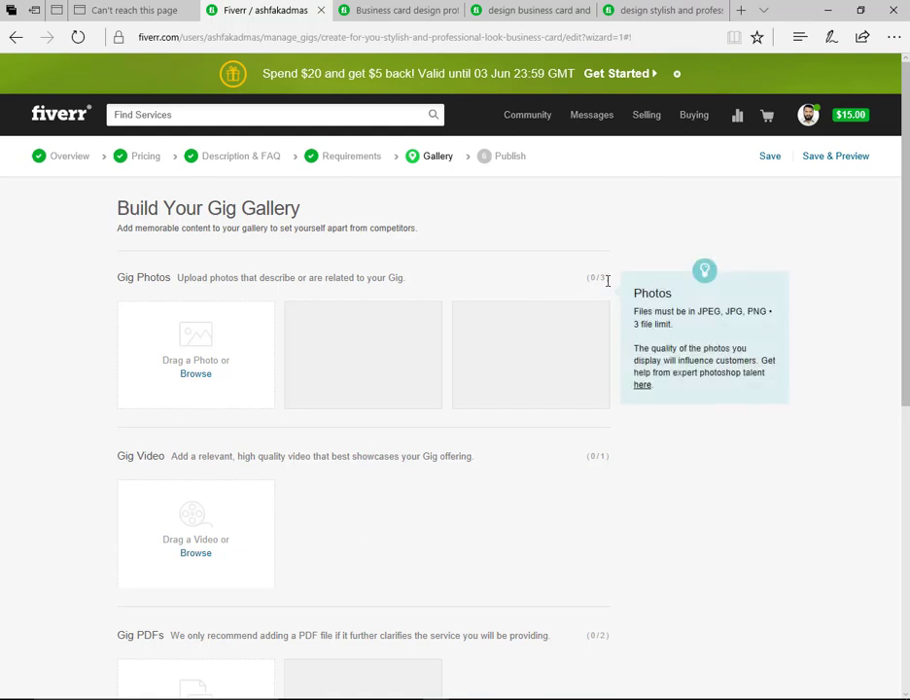
left_click(194, 376)
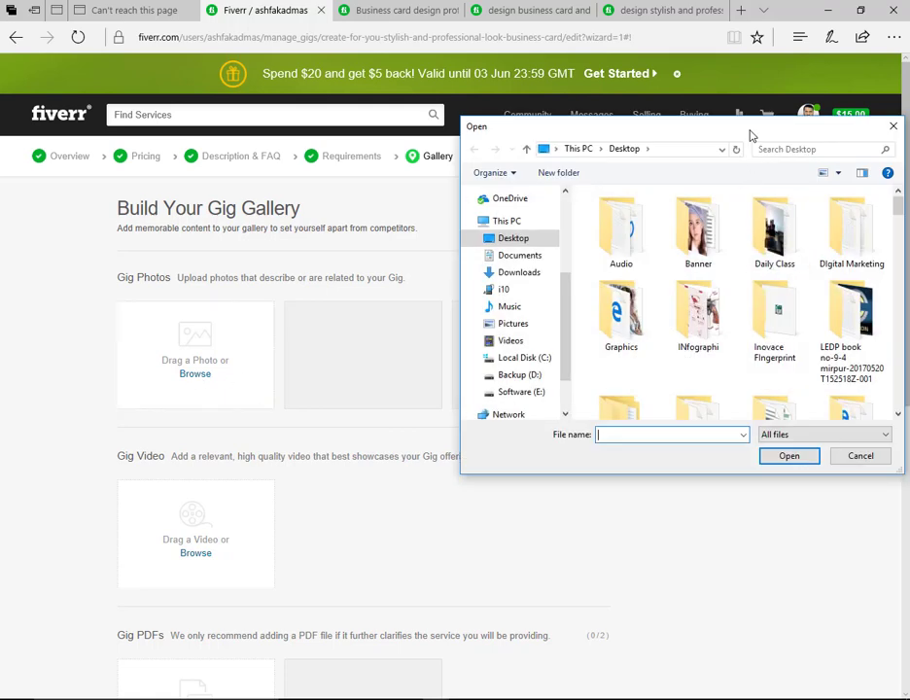
left_click_drag(751, 134, 606, 158)
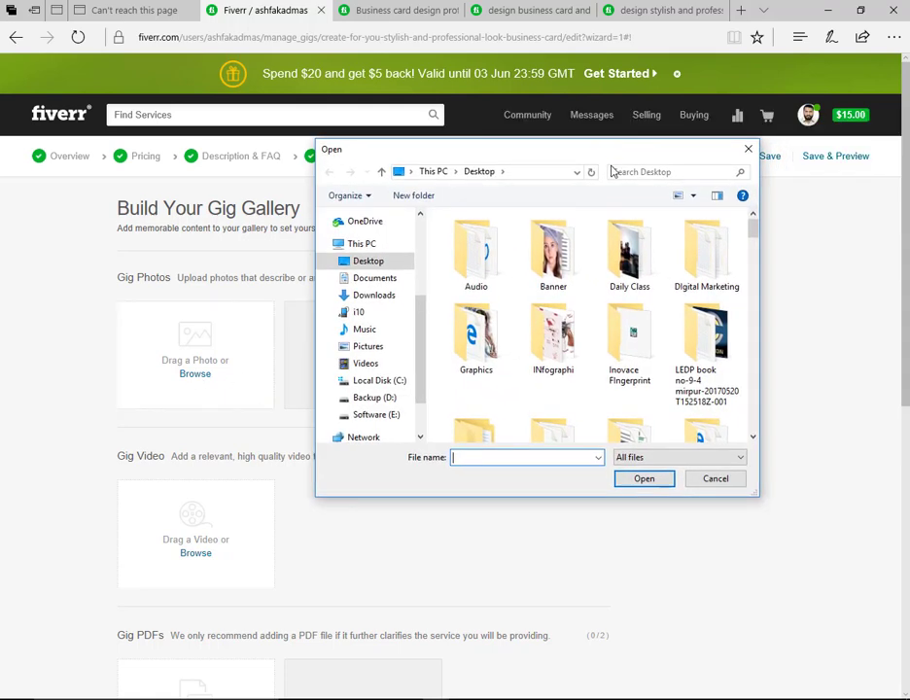
double_click(561, 260)
double_click(477, 249)
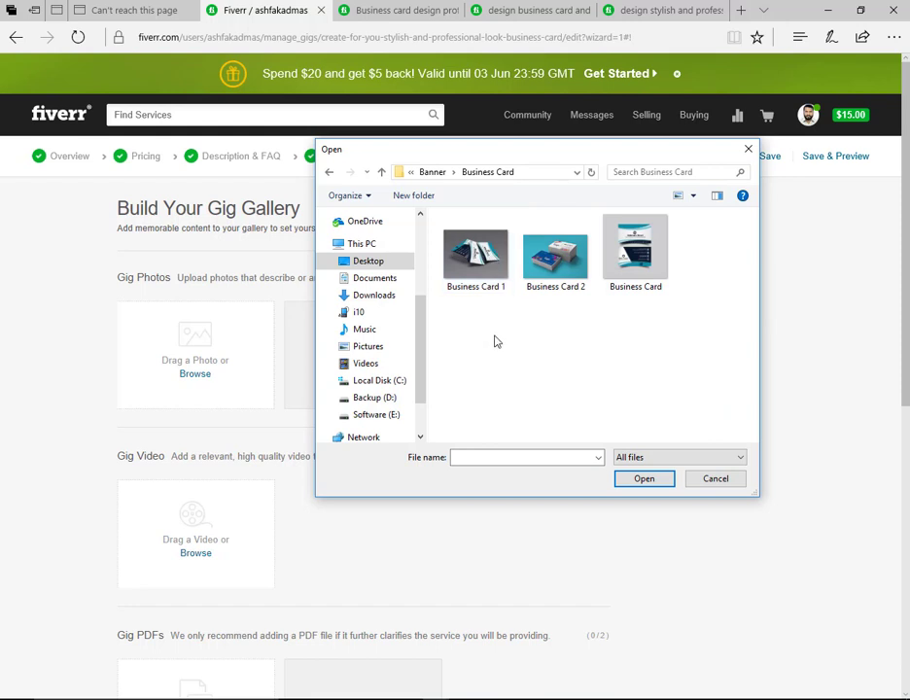
left_click(469, 254)
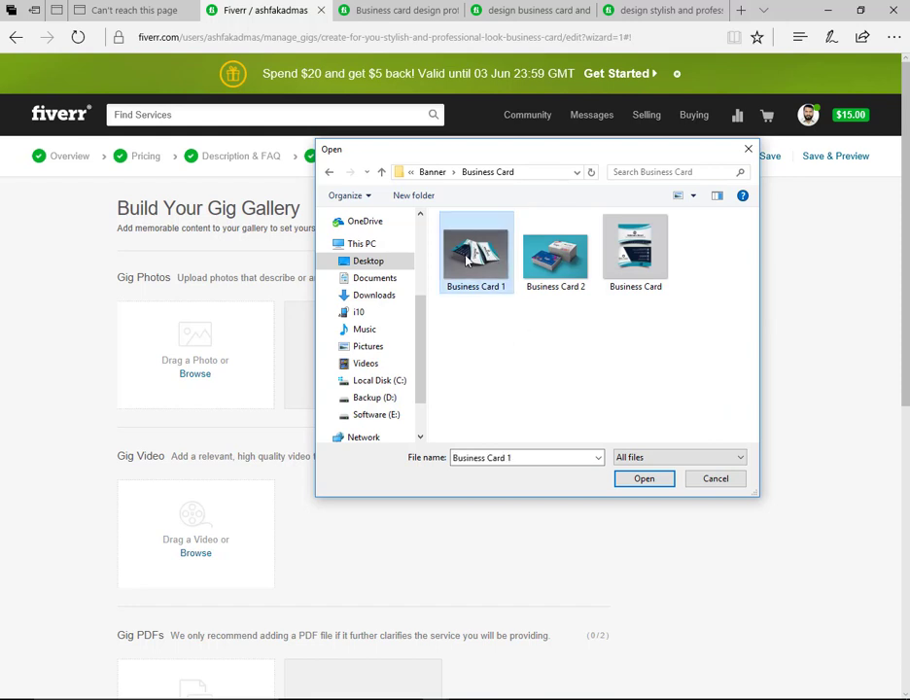
left_click(658, 486)
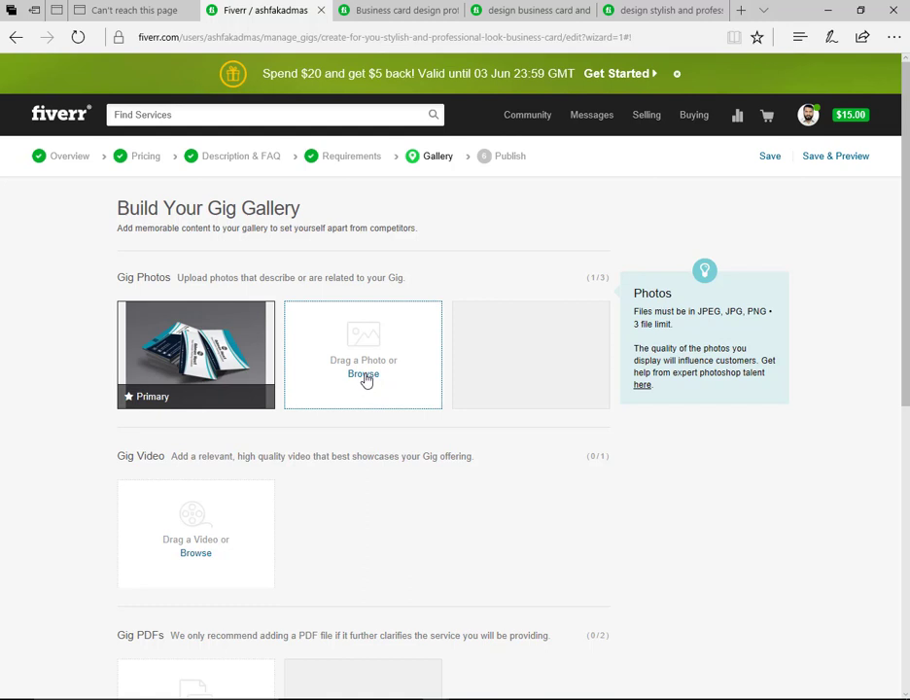
Step: Upload the Business Card 2 image from the same folder as the second gig photo
left_click(365, 380)
left_click(557, 258)
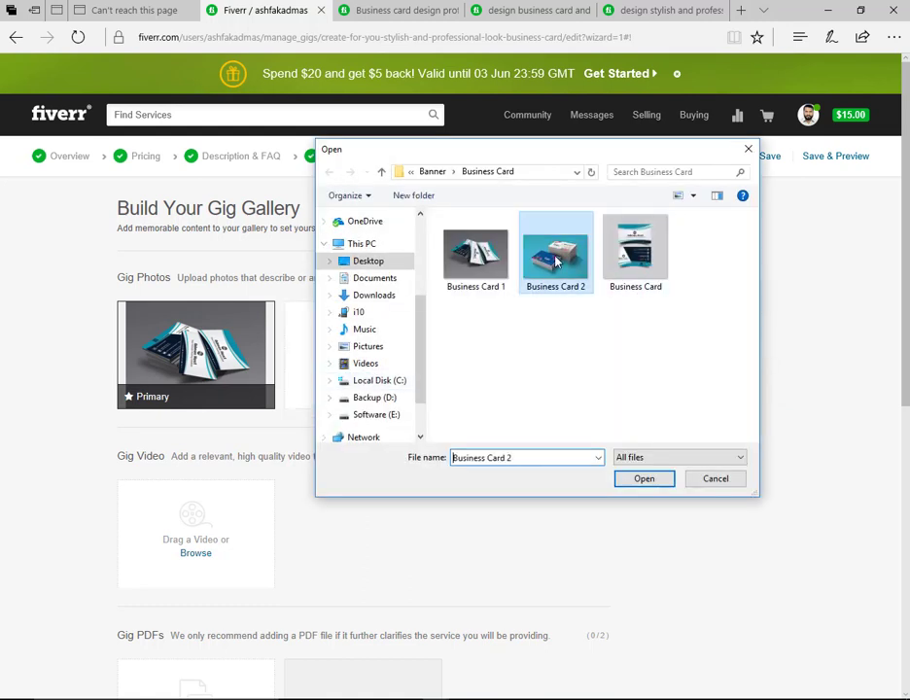
left_click(651, 483)
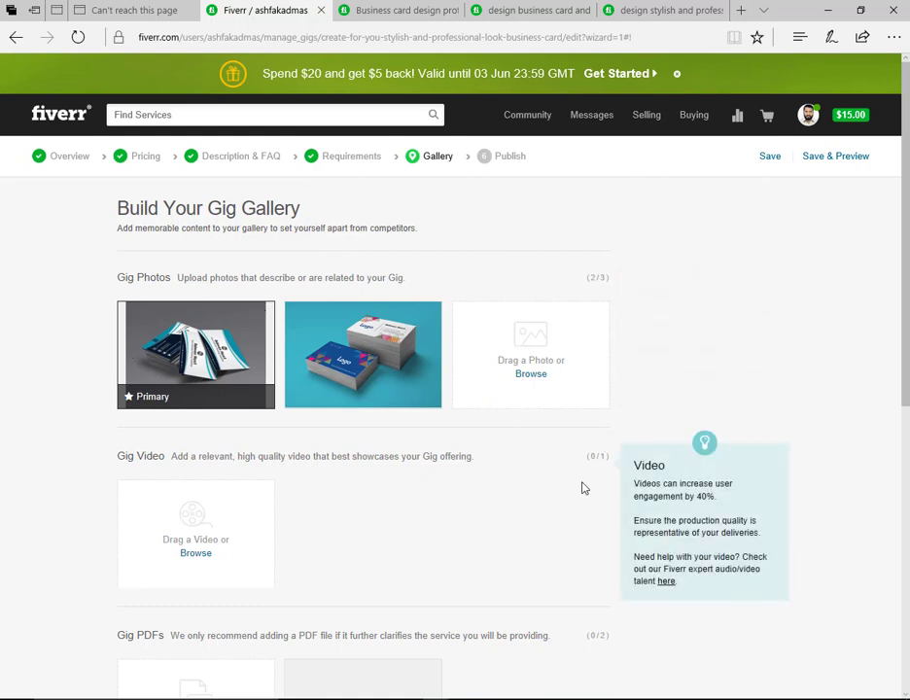
Step: Review the gallery's photo, video and PDF sections down to the end of the page
scroll(626, 495, "down", 2)
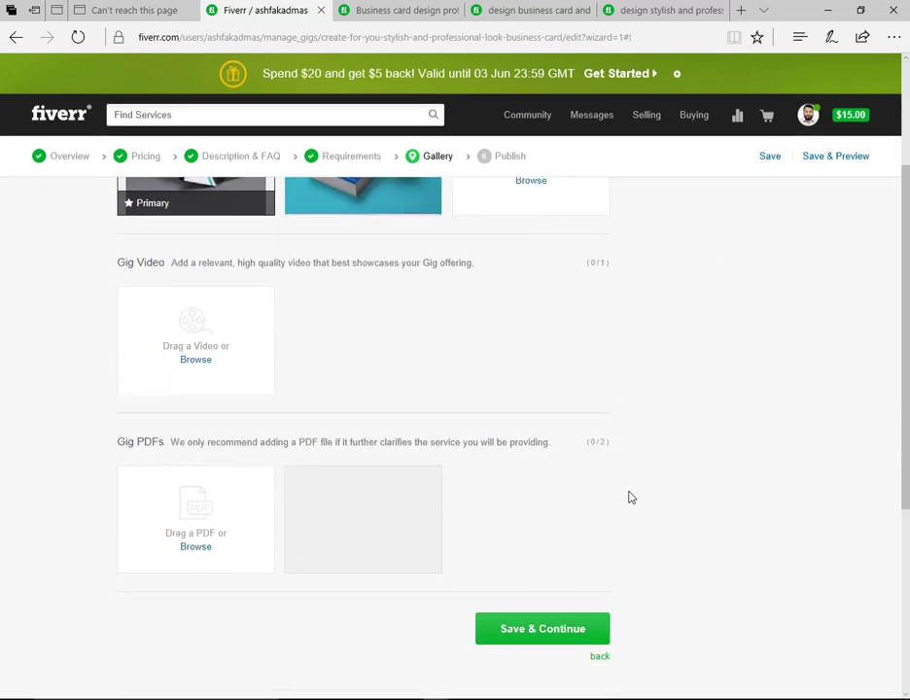
scroll(634, 494, "up", 2)
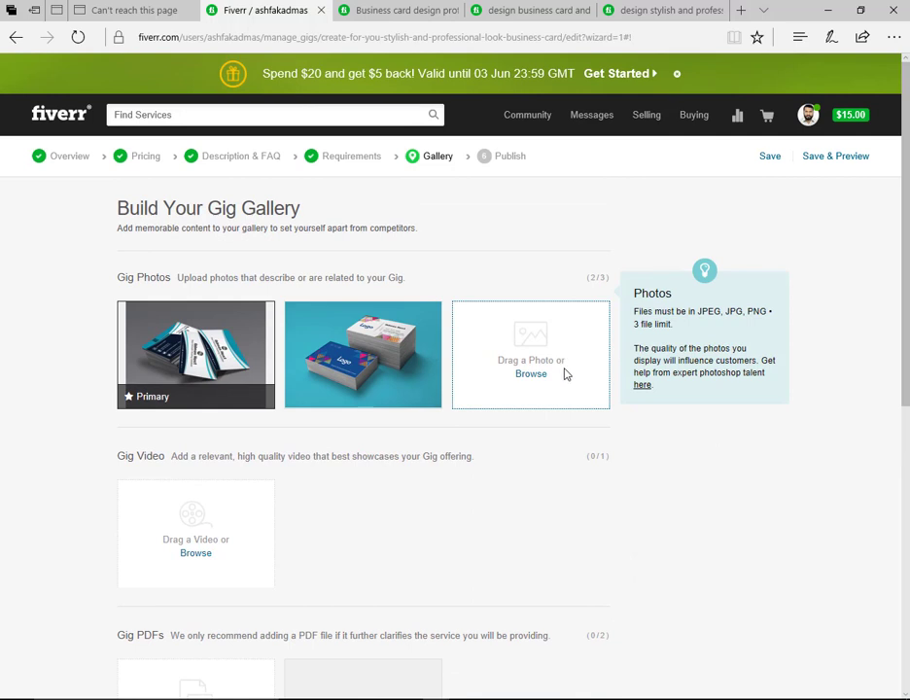
scroll(655, 523, "down", 2)
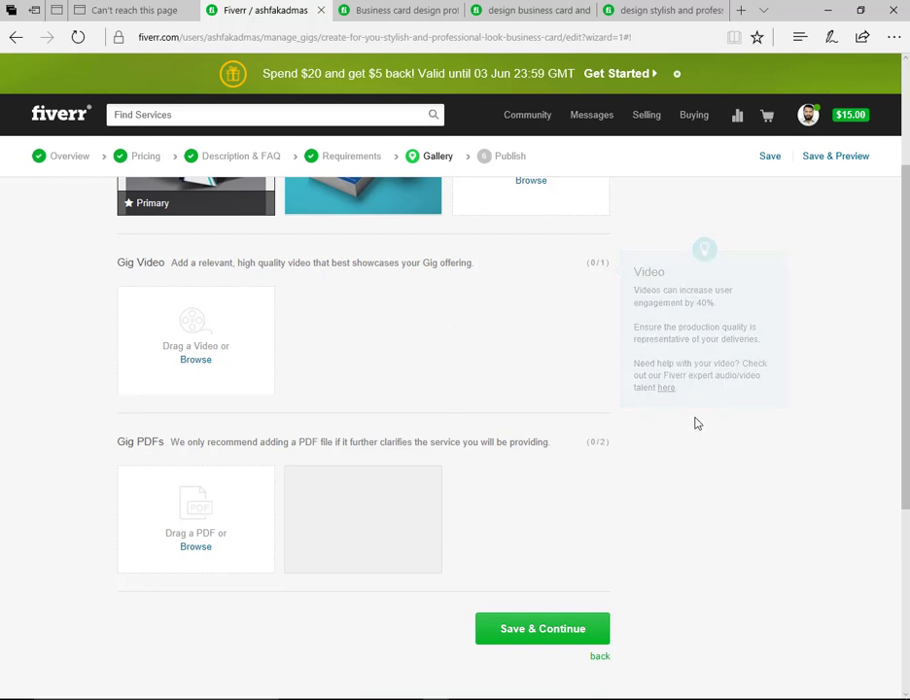
scroll(624, 493, "down", 1)
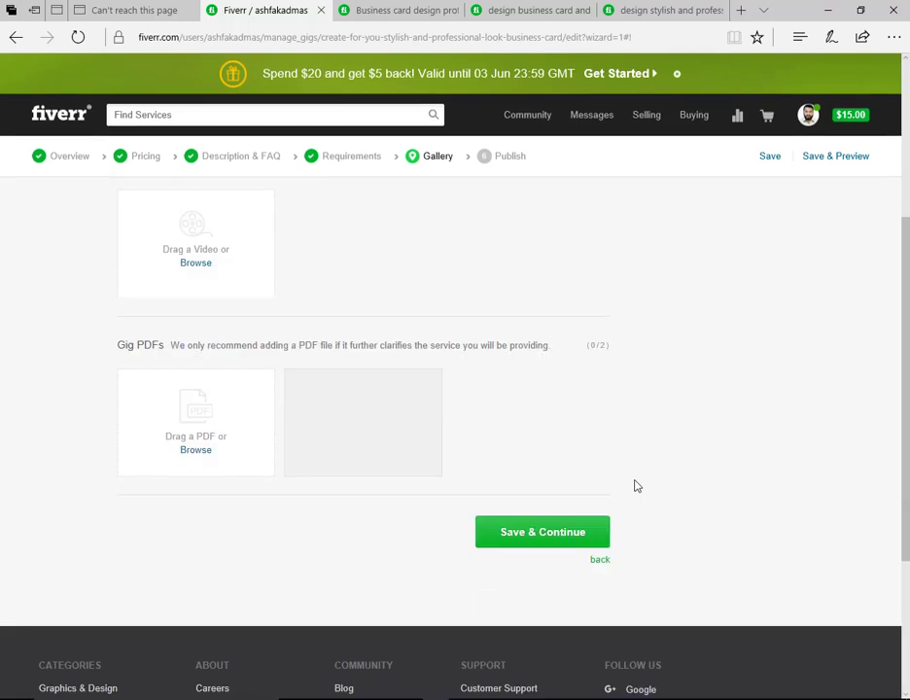
scroll(636, 486, "up", 3)
scroll(403, 458, "down", 2)
scroll(595, 368, "down", 2)
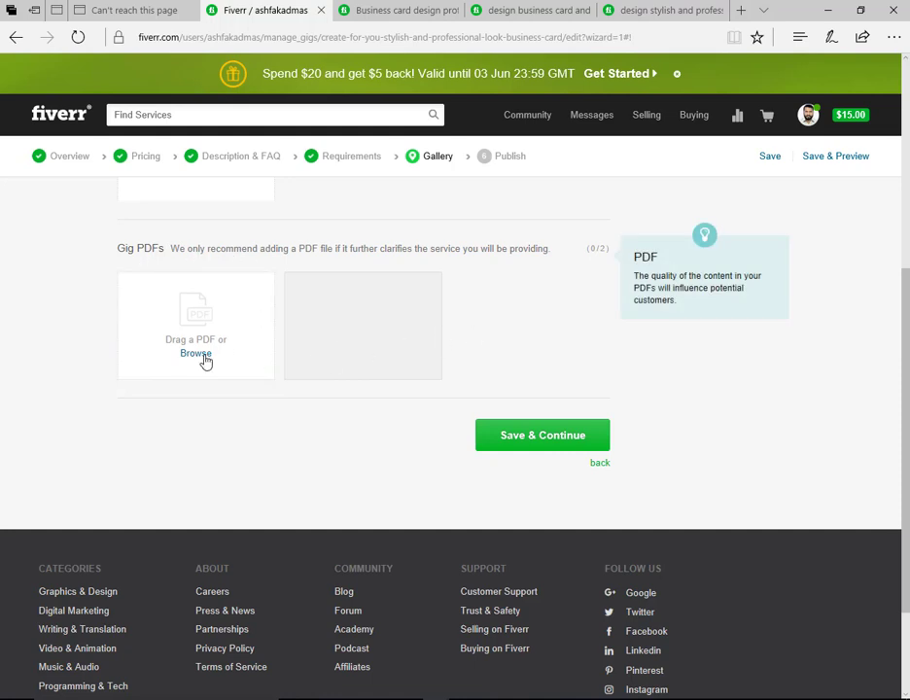
left_click(142, 330)
scroll(574, 338, "up", 1)
scroll(583, 338, "up", 3)
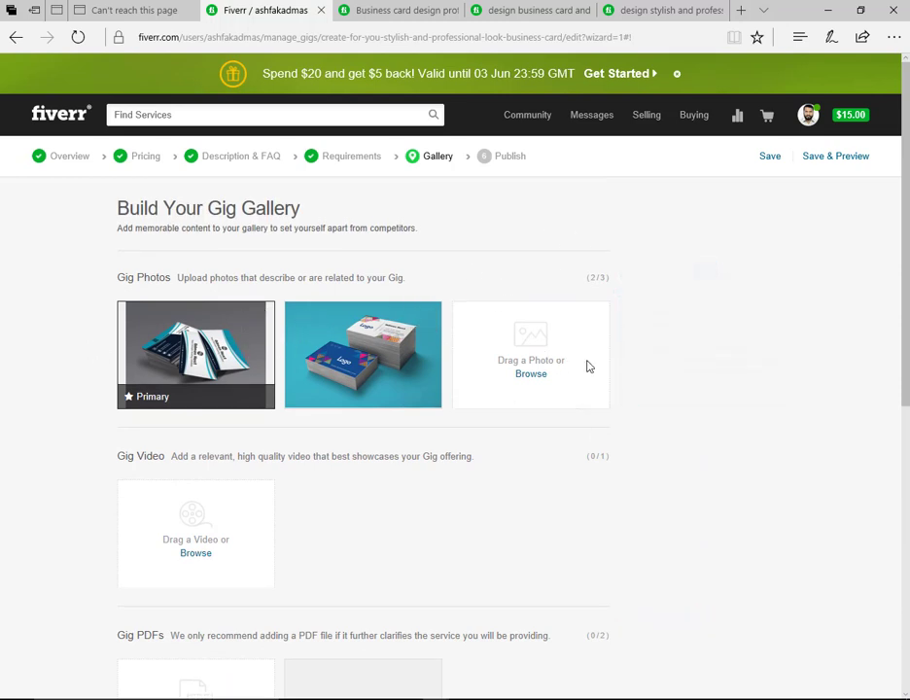
scroll(616, 556, "down", 4)
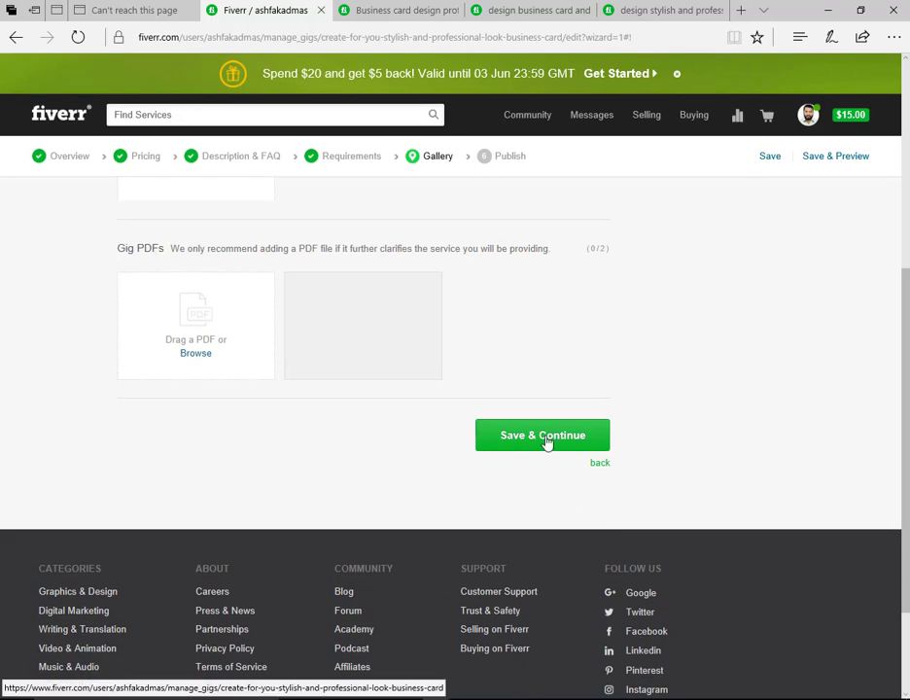
Step: Save the gallery with the two business card photos and publish the gig
left_click(545, 438)
scroll(639, 394, "down", 5)
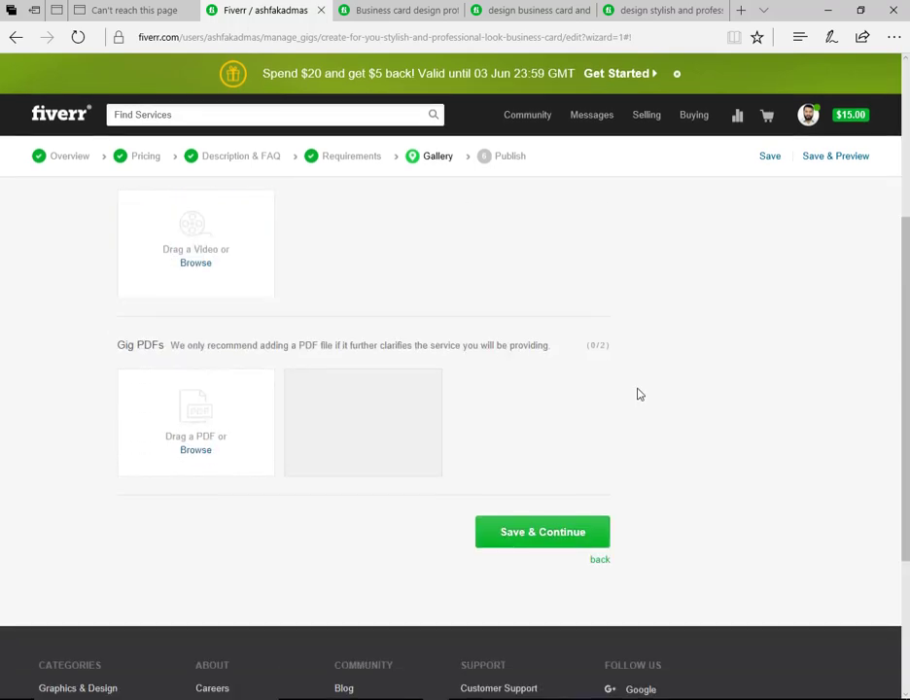
left_click(545, 289)
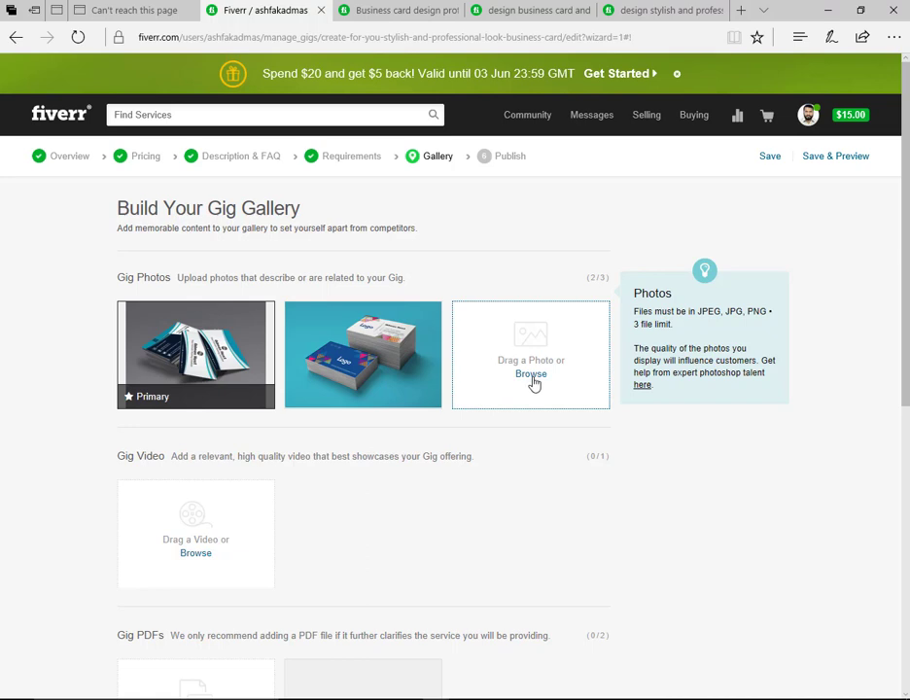
scroll(660, 489, "down", 5)
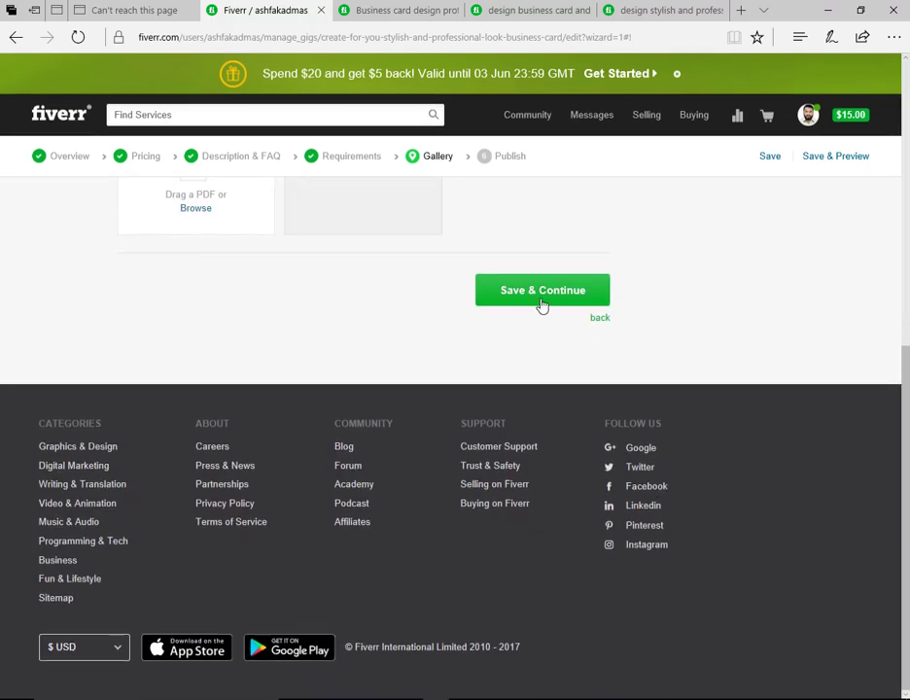
left_click(539, 292)
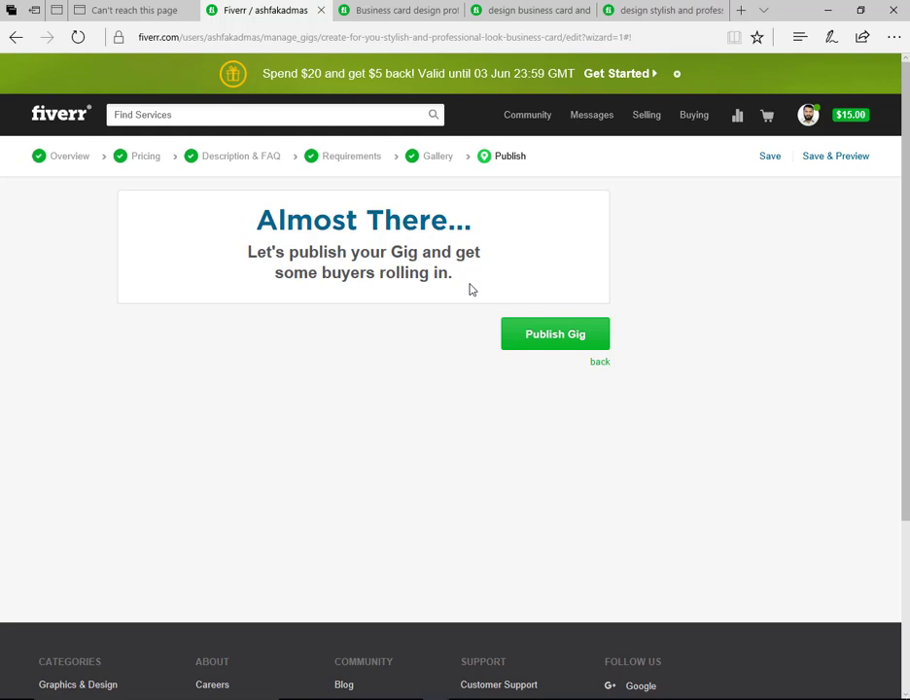
left_click(561, 341)
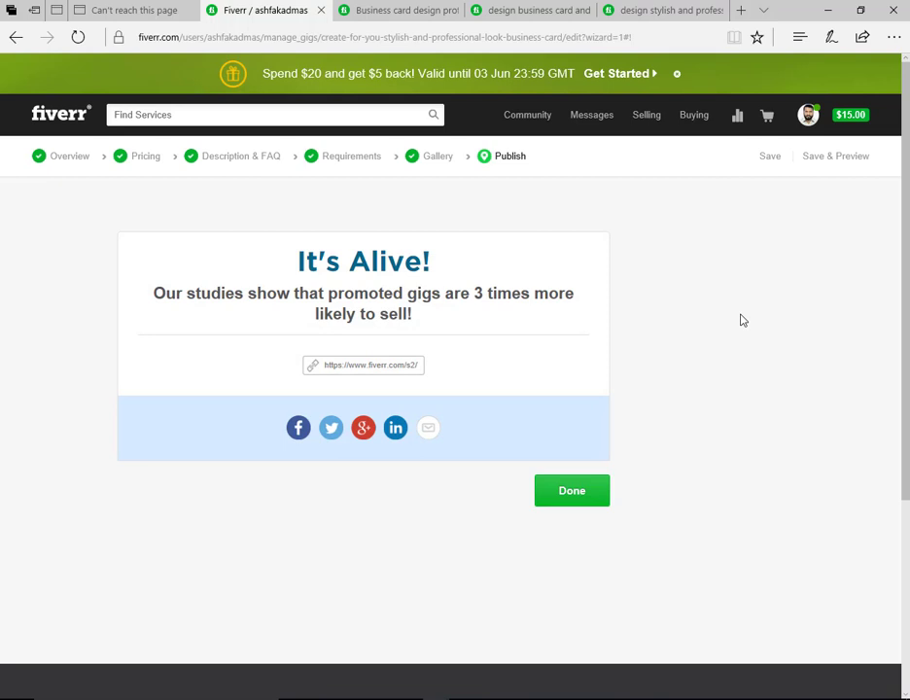
Step: Select the published gig's share link and finish the wizard to open the gig management page
left_click(377, 368)
left_click(378, 368)
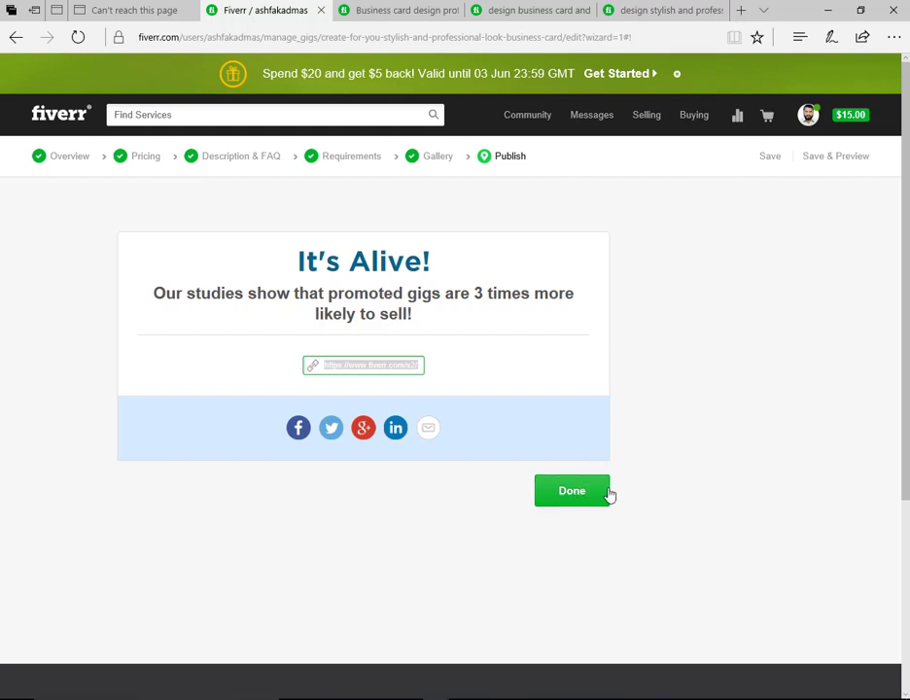
left_click(578, 494)
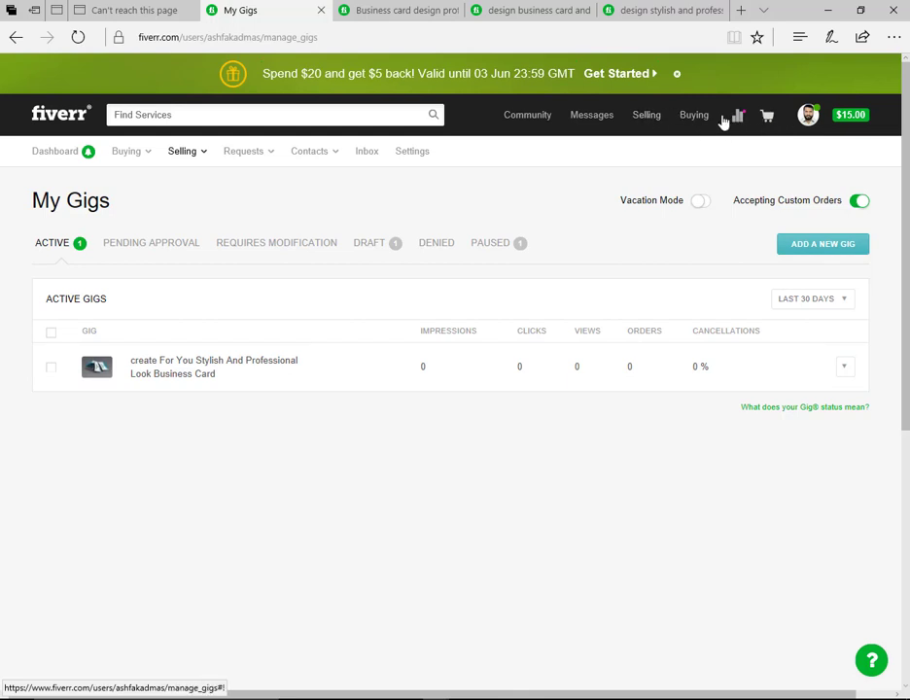
Step: Check the account's notifications and inbox message lists, and close the messages pop-up
left_click(593, 117)
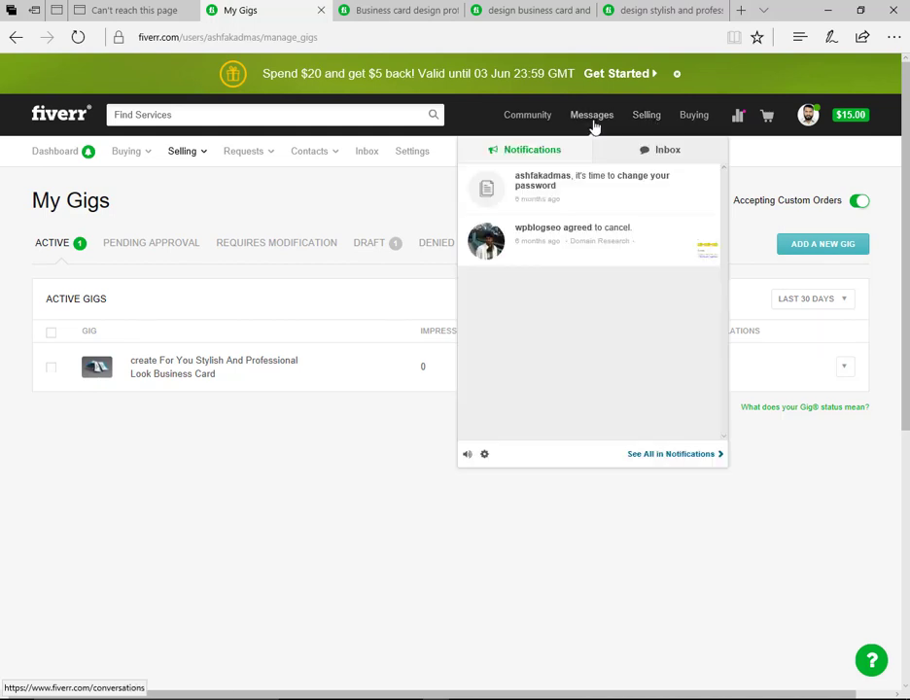
left_click(669, 153)
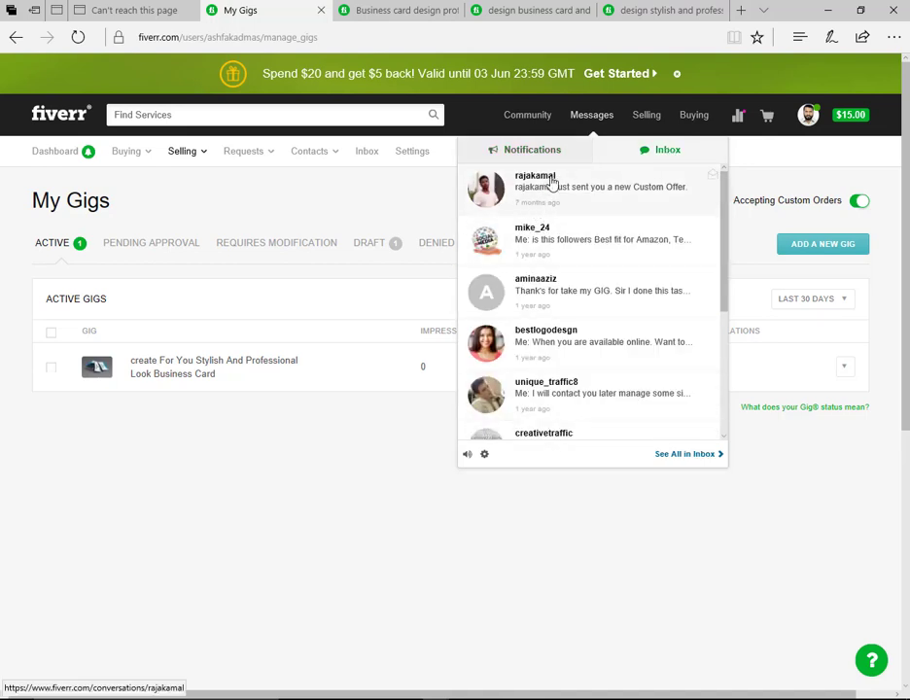
left_click(528, 156)
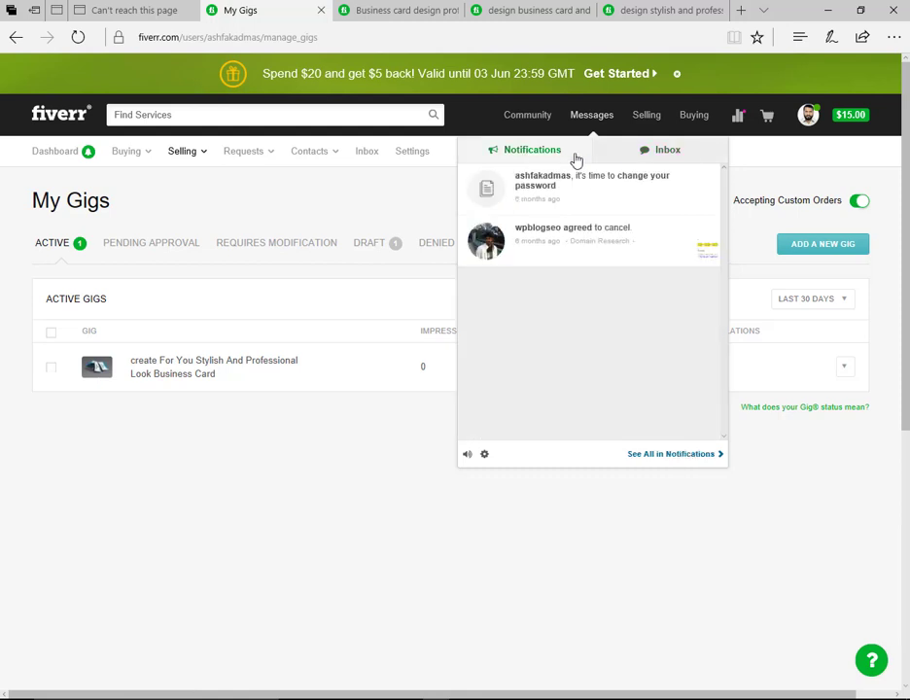
left_click(673, 155)
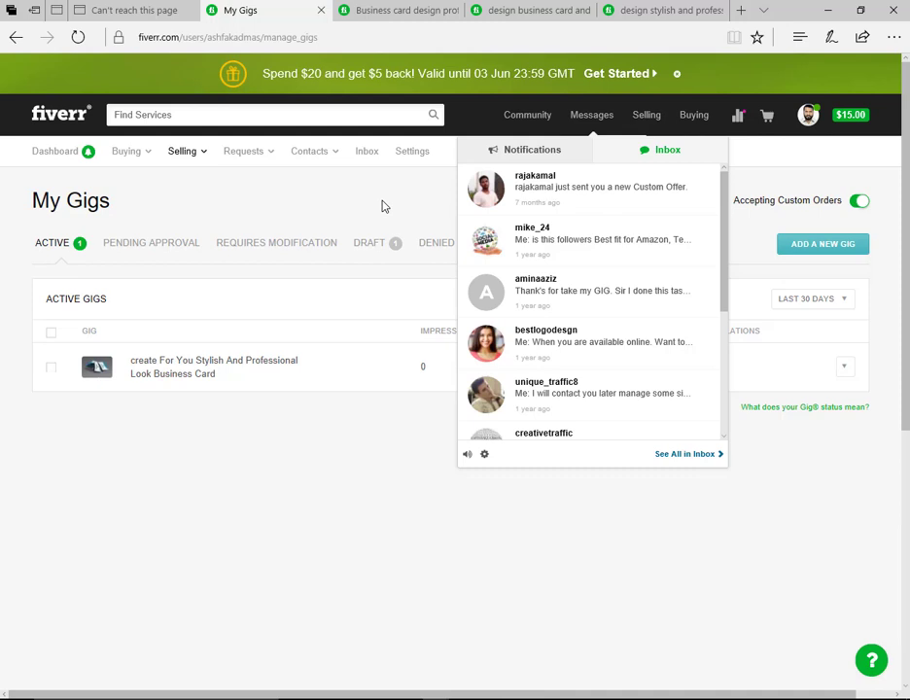
left_click(383, 205)
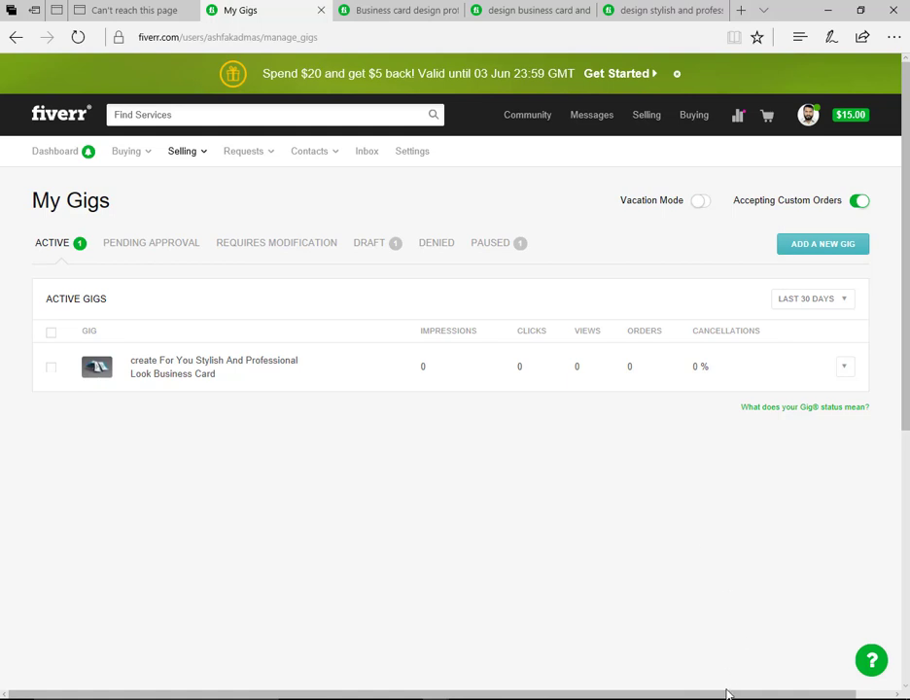
mouse_move(732, 696)
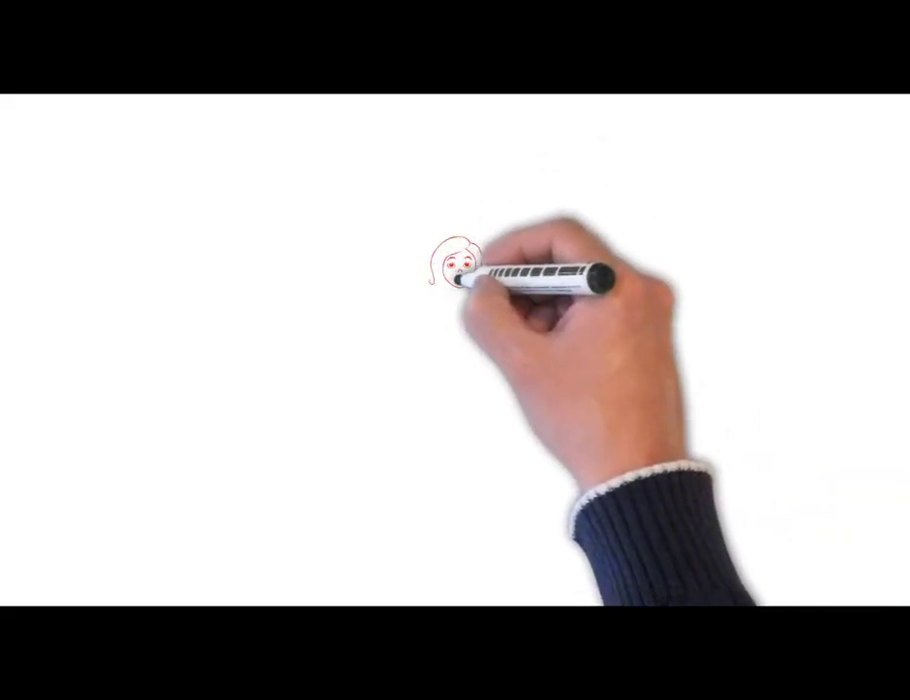